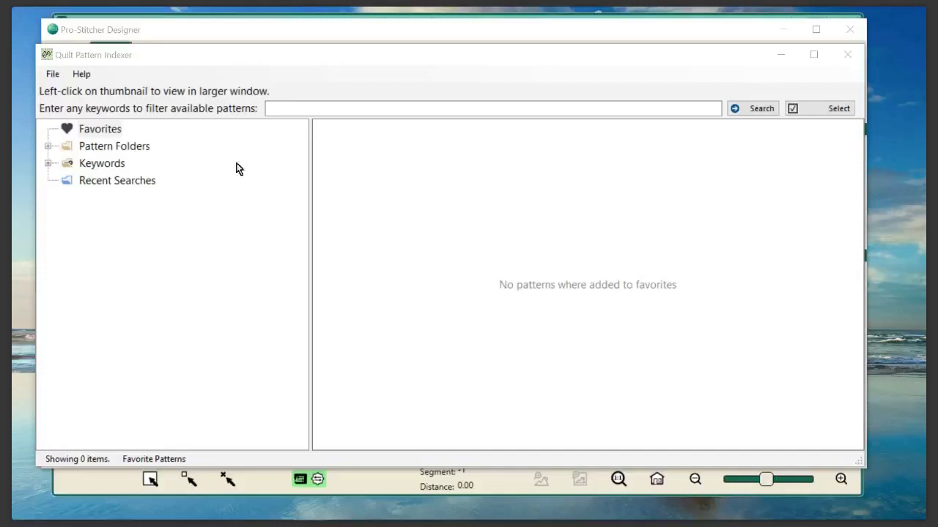
Open the Quilt Pattern Indexer settings and review the indexed folders list.
{"action": "left_click", "coordinate": [53, 76]}
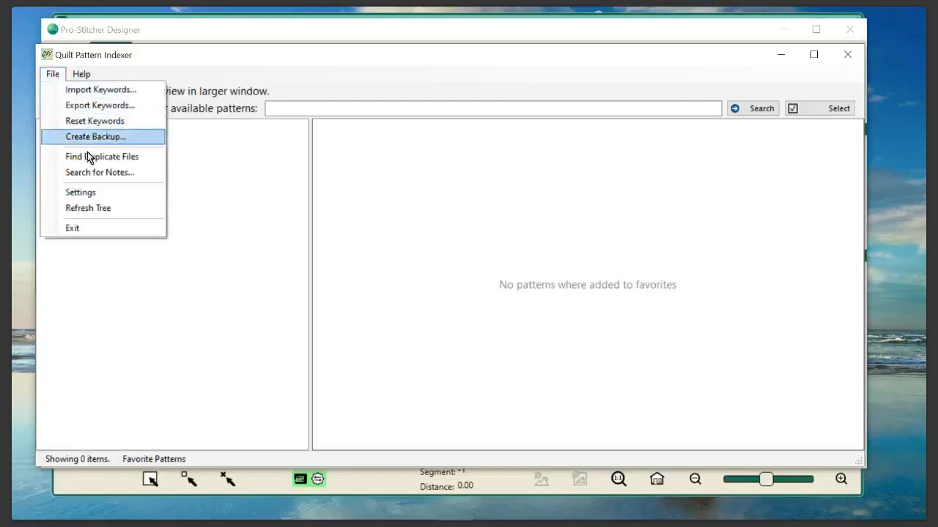
{"action": "left_click", "coordinate": [93, 200]}
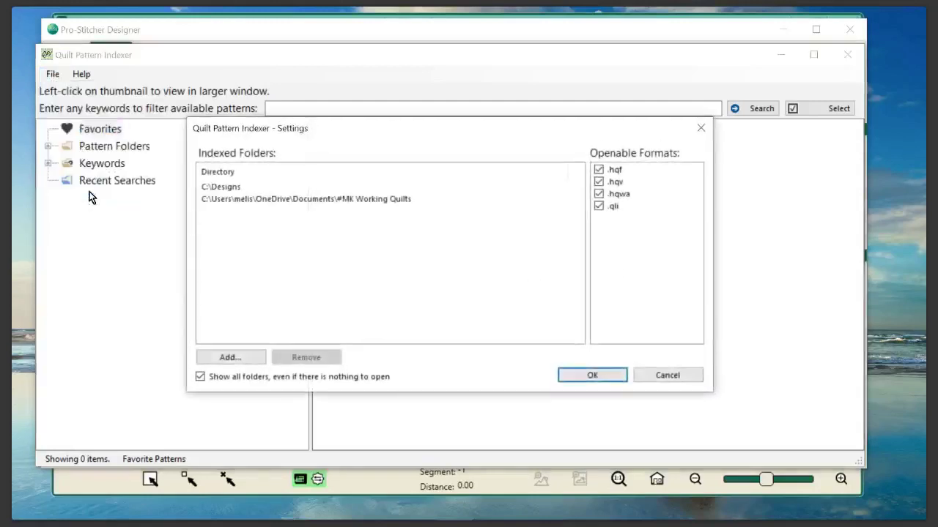
{"action": "left_click", "coordinate": [249, 357]}
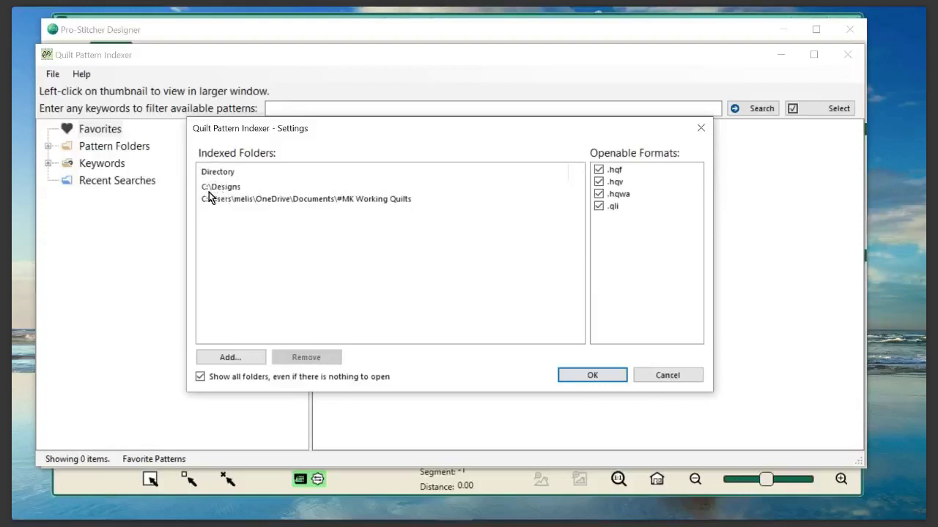
{"action": "left_click", "coordinate": [222, 193]}
{"action": "left_click", "coordinate": [207, 193]}
{"action": "left_click", "coordinate": [210, 192]}
{"action": "left_click", "coordinate": [224, 192]}
Browse to the Designs folder on Windows (C:) as a folder to index, and leave the folder browser without adding it.
{"action": "left_click", "coordinate": [230, 359]}
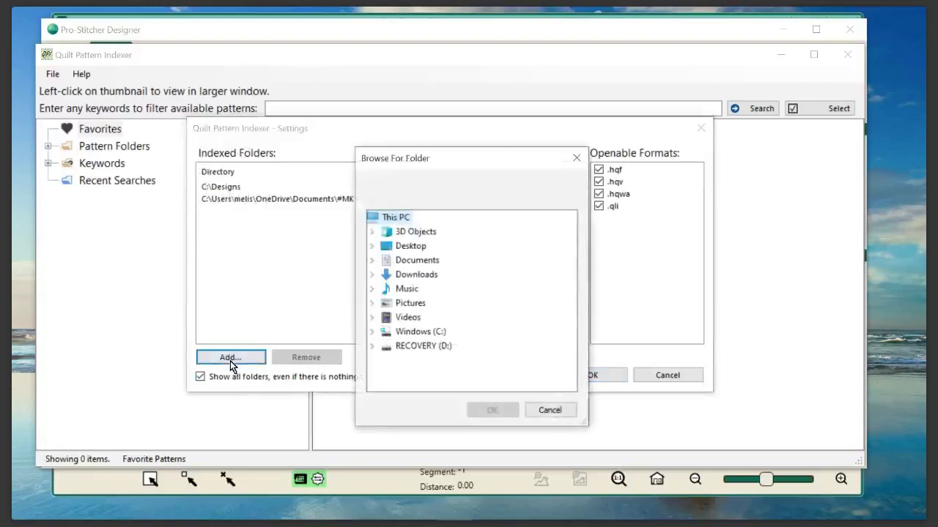
{"action": "left_click", "coordinate": [410, 333]}
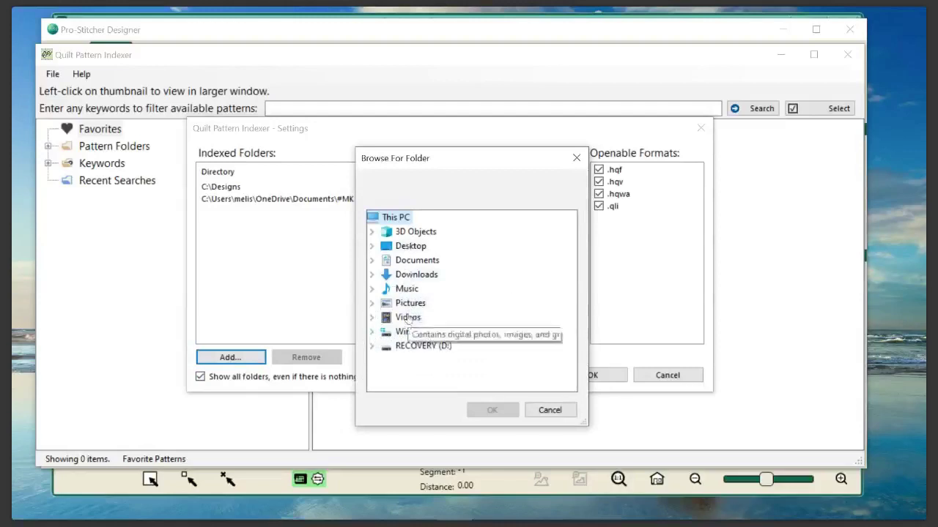
{"action": "left_click", "coordinate": [372, 334]}
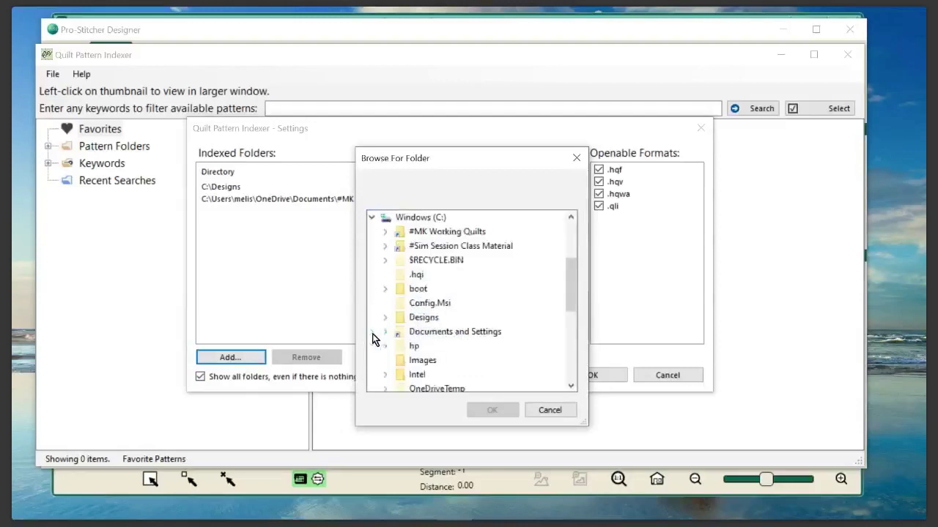
{"action": "scroll", "coordinate": [451, 359], "scroll_direction": "down", "scroll_amount": 1}
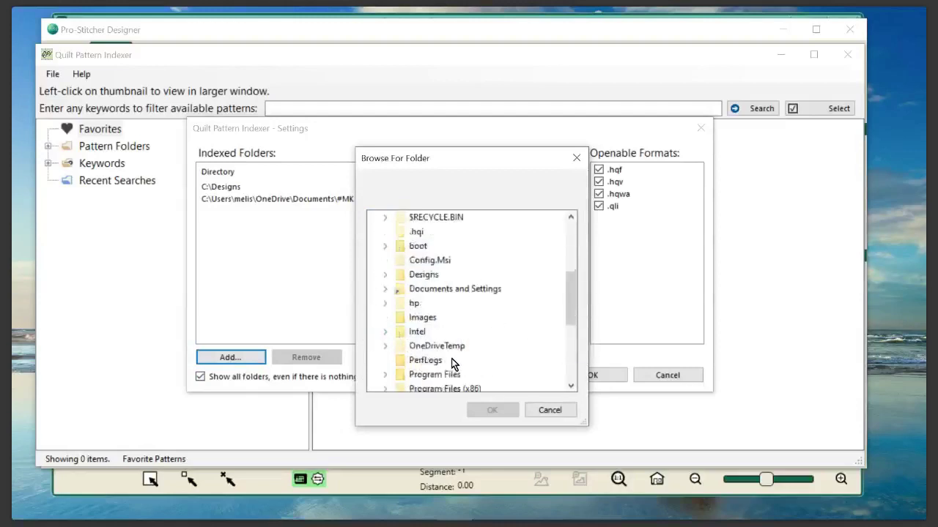
{"action": "left_click", "coordinate": [424, 277]}
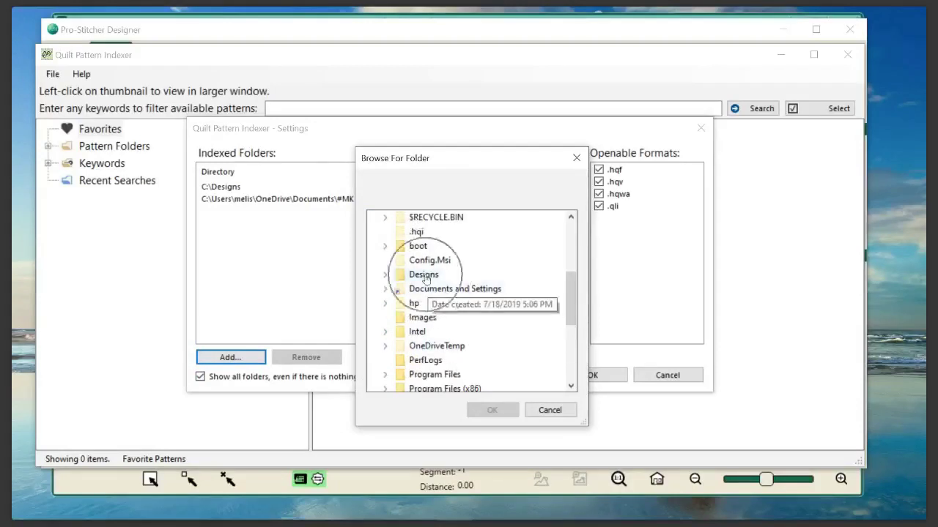
{"action": "double_click", "coordinate": [424, 275]}
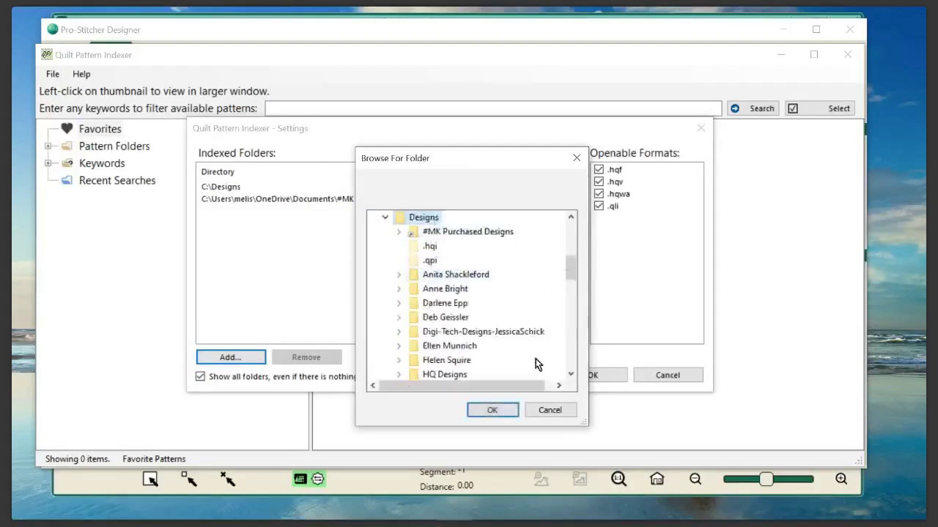
{"action": "left_click", "coordinate": [501, 415]}
{"action": "left_click", "coordinate": [567, 411]}
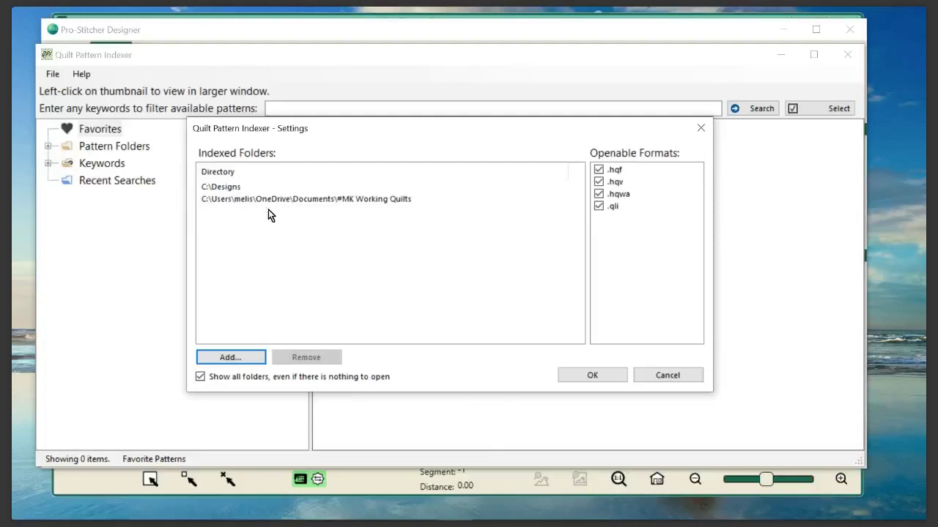
Select C:\Designs in the indexed folders list and accept the indexer settings.
{"action": "left_click", "coordinate": [265, 173]}
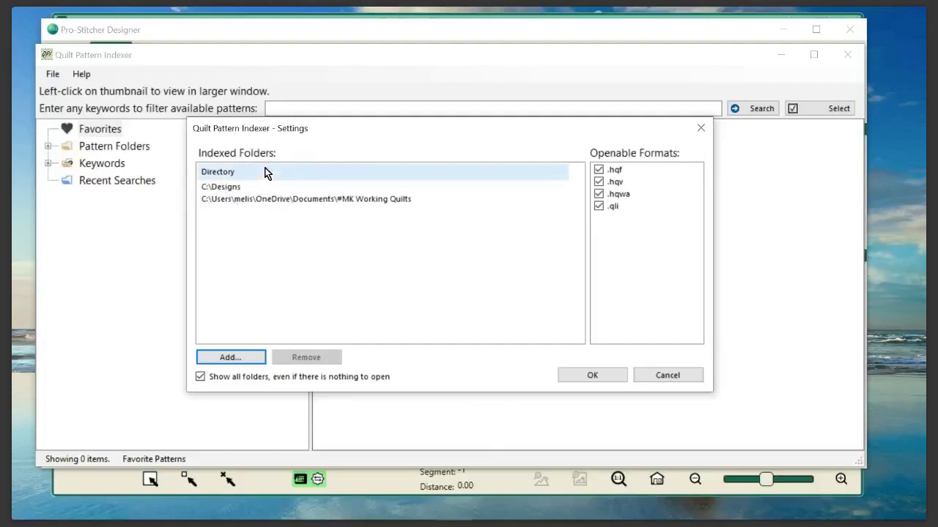
{"action": "left_click", "coordinate": [266, 173]}
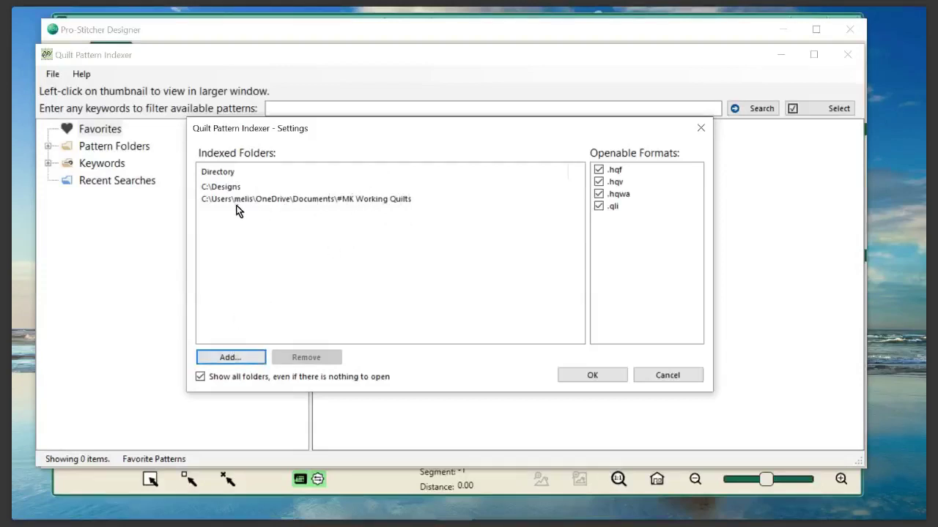
{"action": "left_click", "coordinate": [222, 188]}
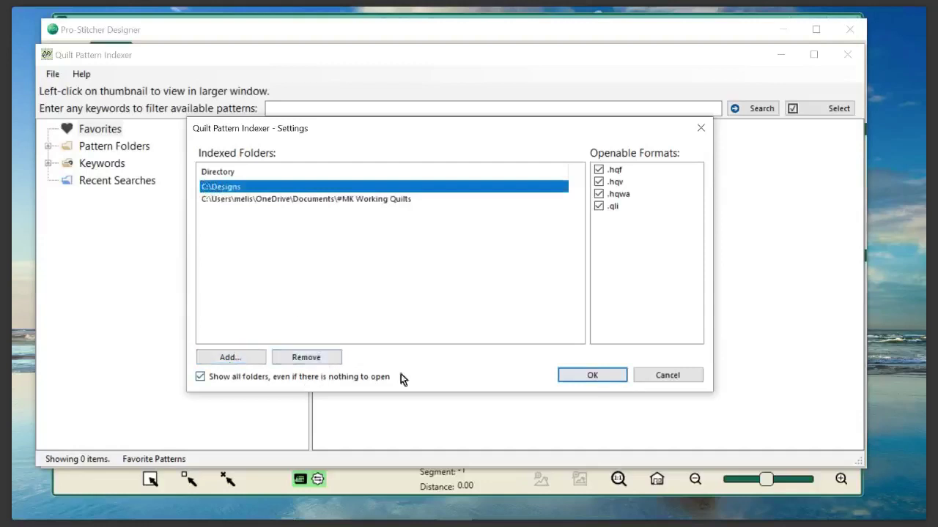
{"action": "left_click", "coordinate": [593, 376]}
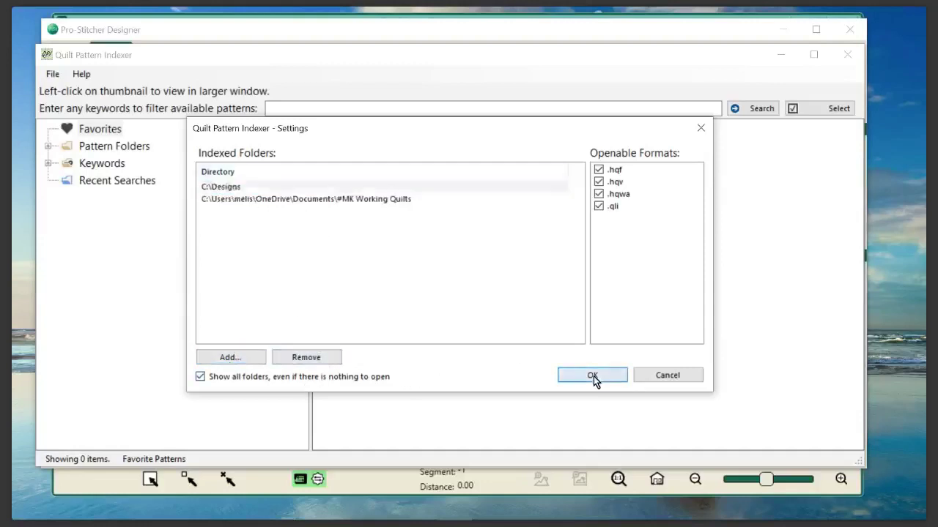
Switch to File Explorer and open the Designs folder on the Windows (C:) drive.
{"action": "left_click", "coordinate": [235, 519]}
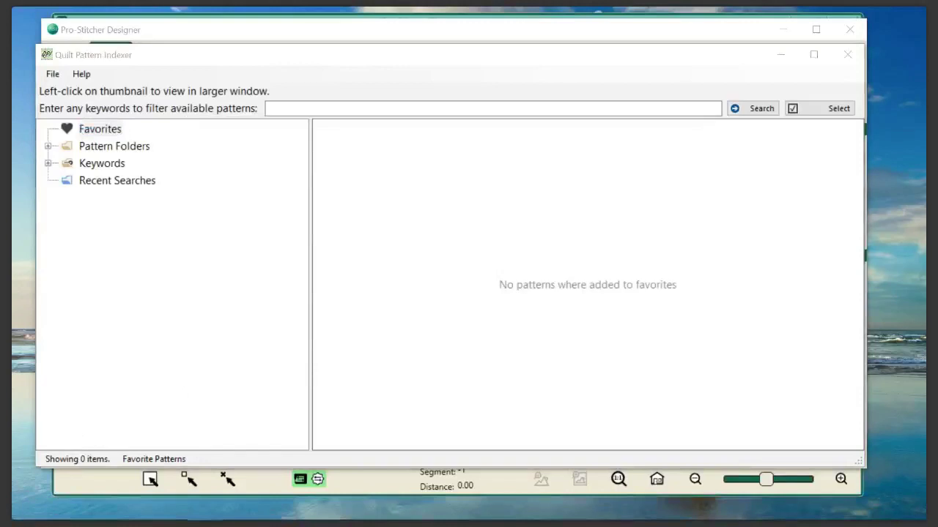
{"action": "key", "text": "super+e"}
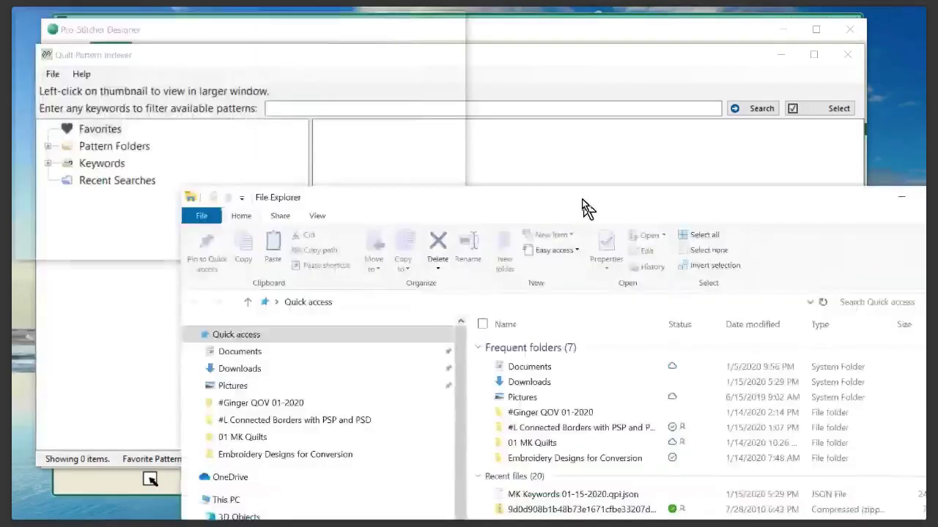
{"action": "left_click_drag", "start_coordinate": [582, 202], "coordinate": [450, 30]}
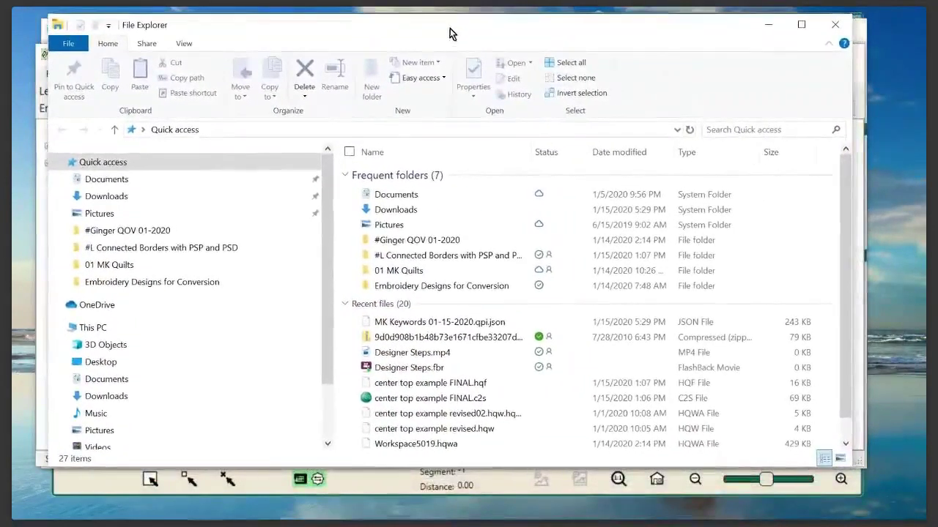
{"action": "scroll", "coordinate": [326, 285], "scroll_direction": "down", "scroll_amount": 2}
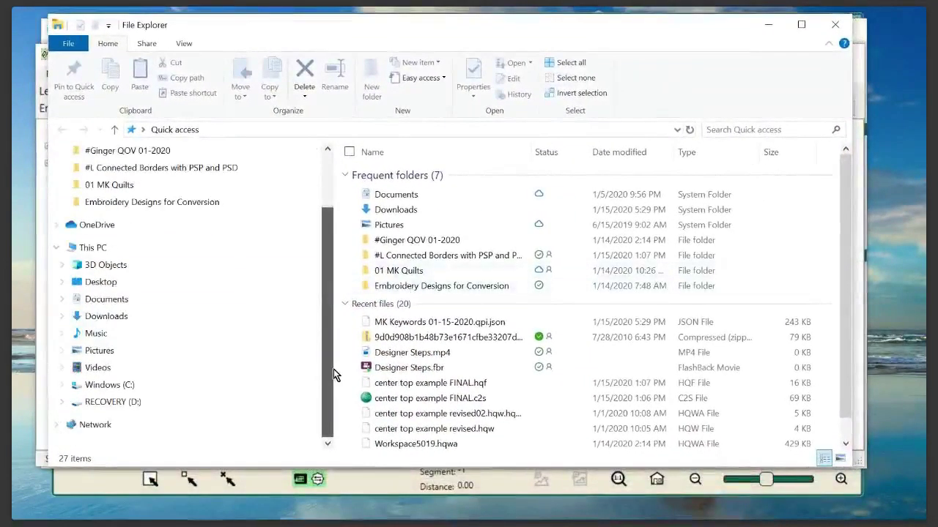
{"action": "left_click", "coordinate": [134, 384]}
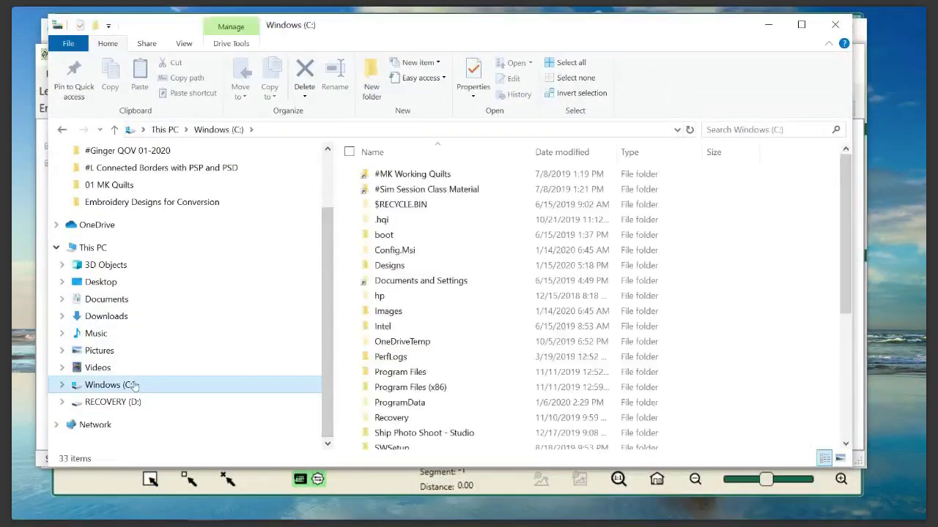
{"action": "left_click", "coordinate": [388, 270]}
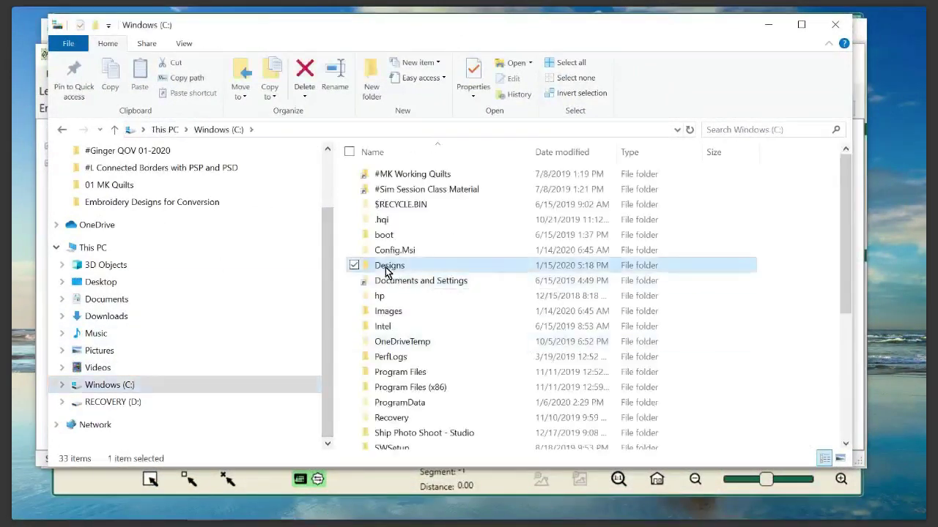
{"action": "double_click", "coordinate": [387, 271]}
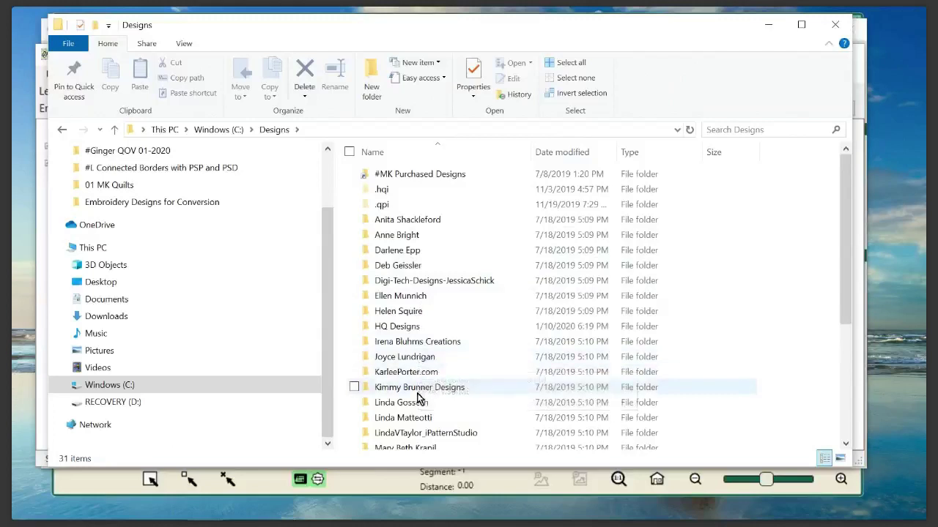
Look through the subfolders of Designs and view the pattern files in the first designer's folder.
{"action": "scroll", "coordinate": [420, 388], "scroll_direction": "down", "scroll_amount": 2}
{"action": "scroll", "coordinate": [420, 399], "scroll_direction": "down", "scroll_amount": 3}
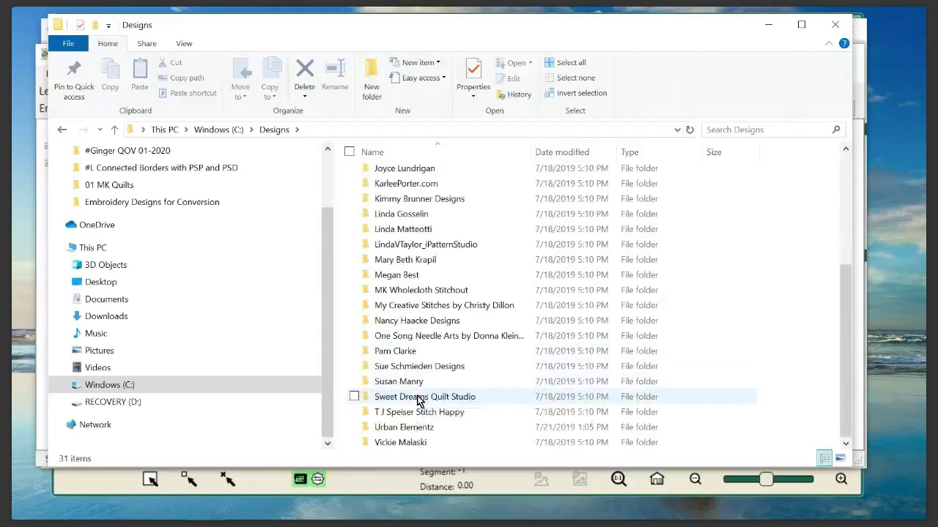
{"action": "scroll", "coordinate": [420, 400], "scroll_direction": "up", "scroll_amount": 3}
{"action": "scroll", "coordinate": [415, 381], "scroll_direction": "up", "scroll_amount": 2}
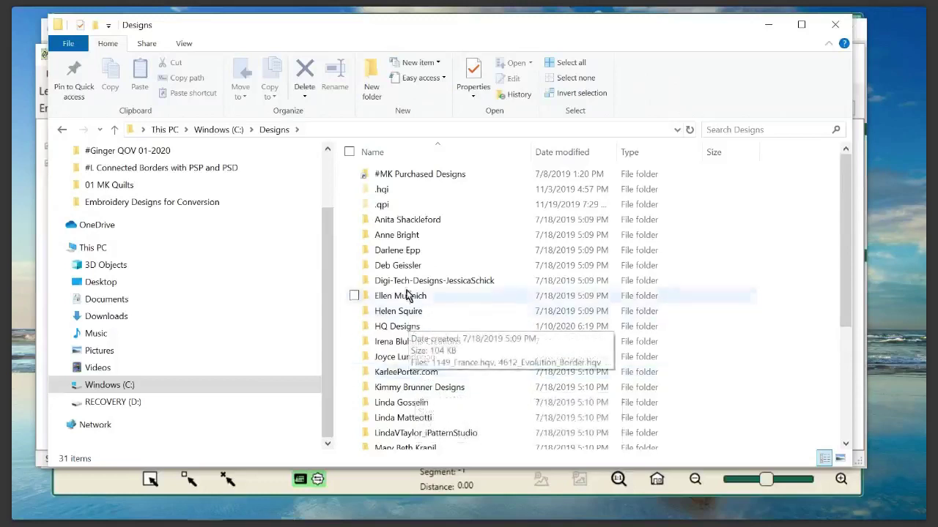
{"action": "left_click", "coordinate": [410, 230]}
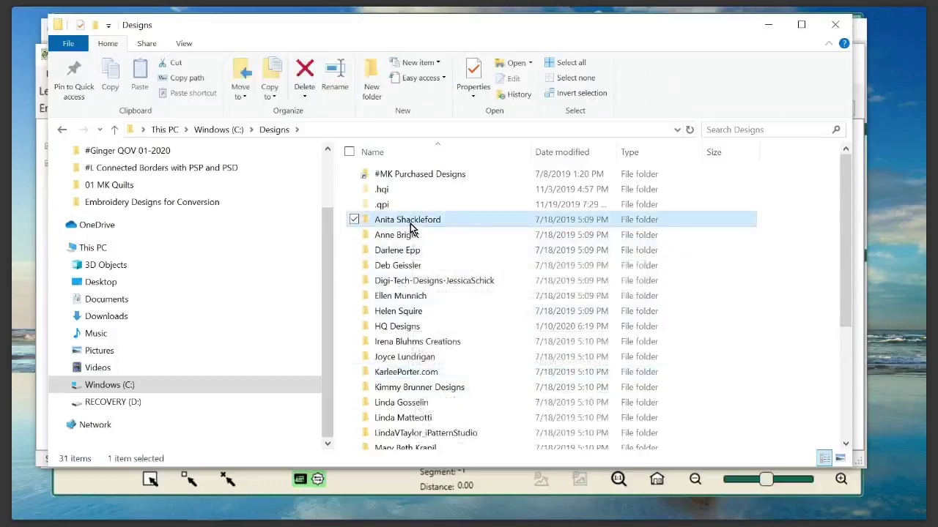
{"action": "double_click", "coordinate": [410, 230]}
{"action": "scroll", "coordinate": [454, 300], "scroll_direction": "down", "scroll_amount": 1}
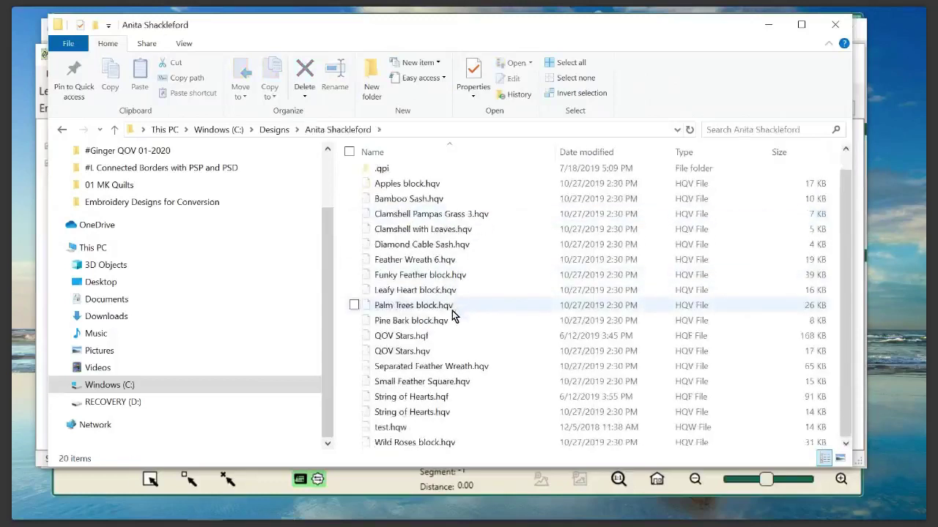
{"action": "scroll", "coordinate": [452, 315], "scroll_direction": "up", "scroll_amount": 1}
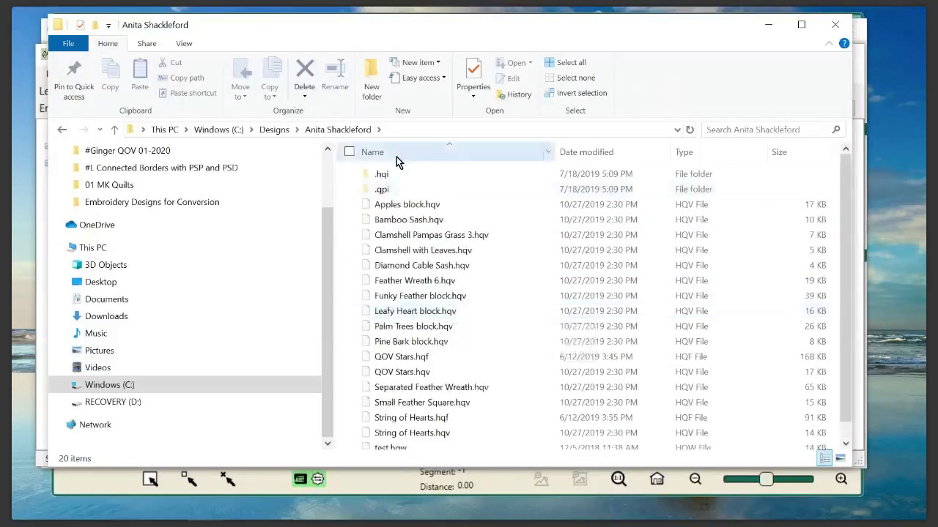
View the pattern files in the fourth designer's folder within Designs, and return to the Designs folder.
{"action": "left_click", "coordinate": [274, 130]}
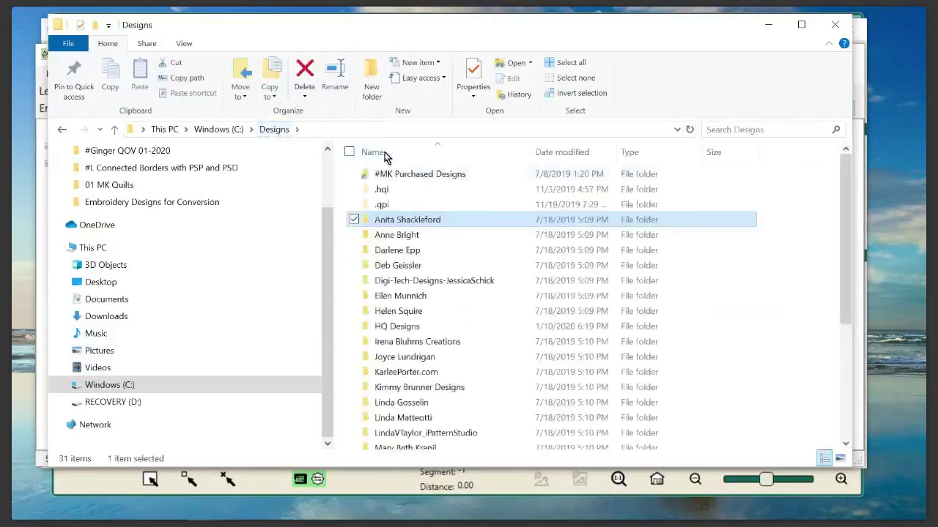
{"action": "double_click", "coordinate": [412, 274]}
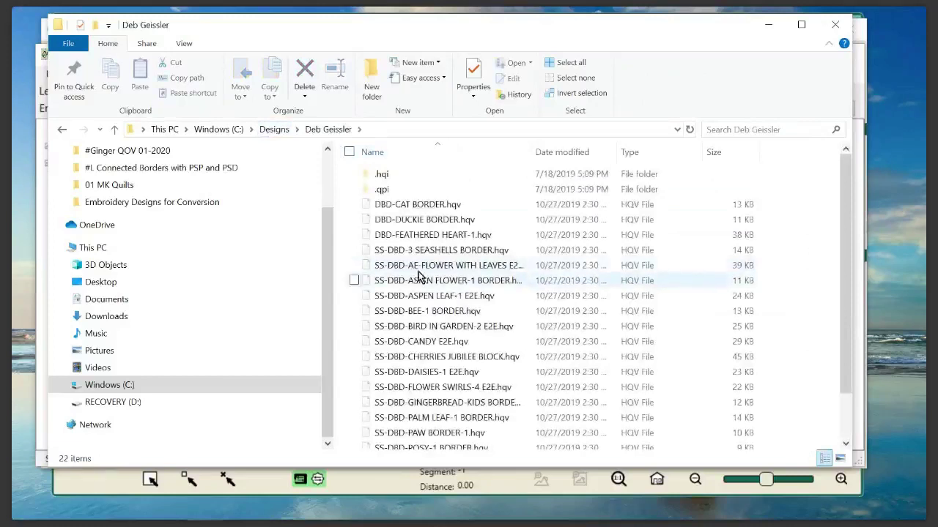
{"action": "left_click", "coordinate": [275, 130]}
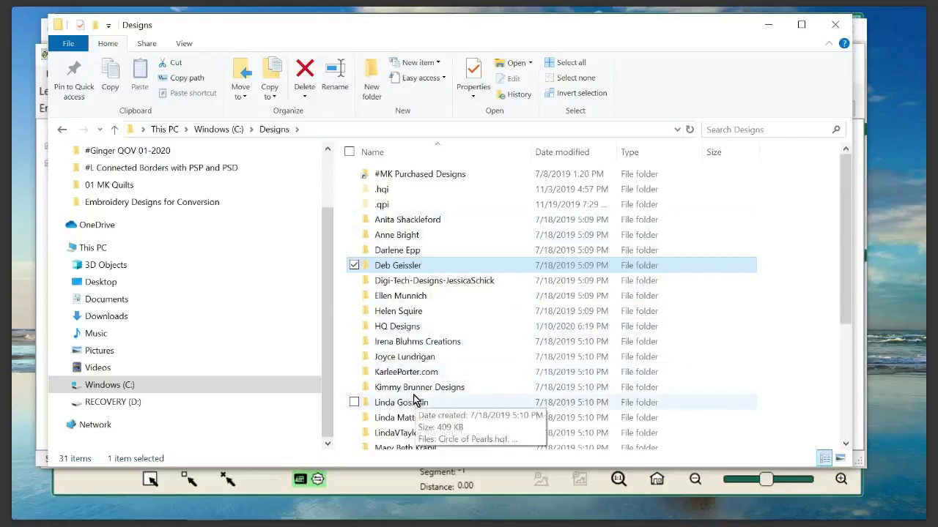
Open the #MK Purchased Designs folder inside Designs and look through its subfolders.
{"action": "double_click", "coordinate": [401, 178]}
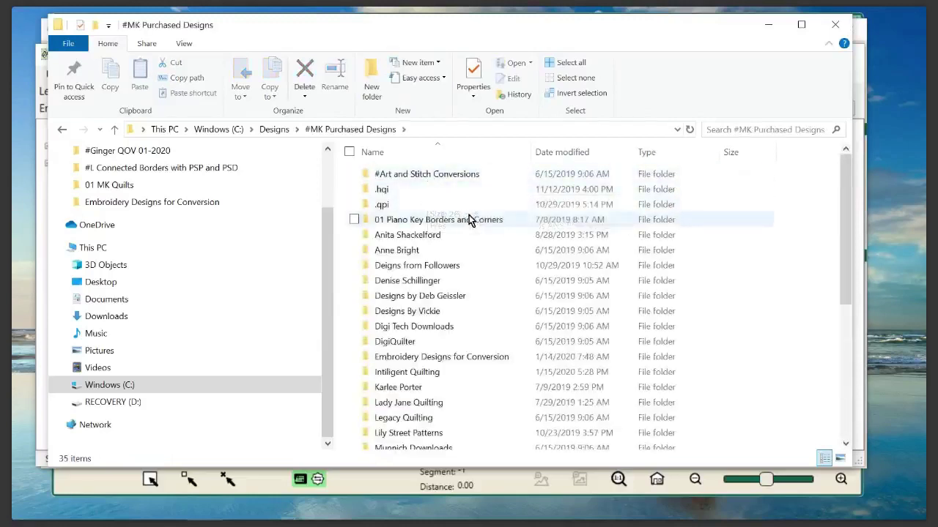
{"action": "left_click", "coordinate": [354, 135]}
{"action": "left_click", "coordinate": [353, 133]}
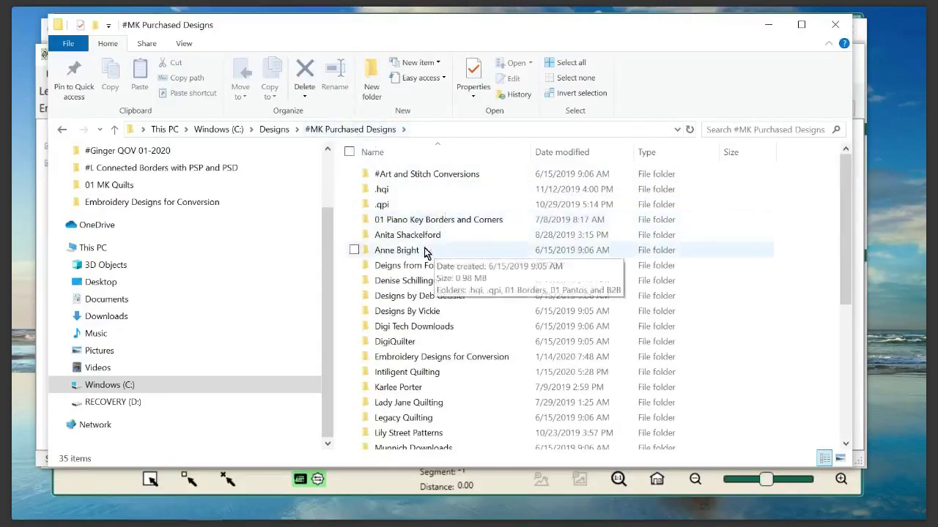
{"action": "scroll", "coordinate": [431, 319], "scroll_direction": "down", "scroll_amount": 2}
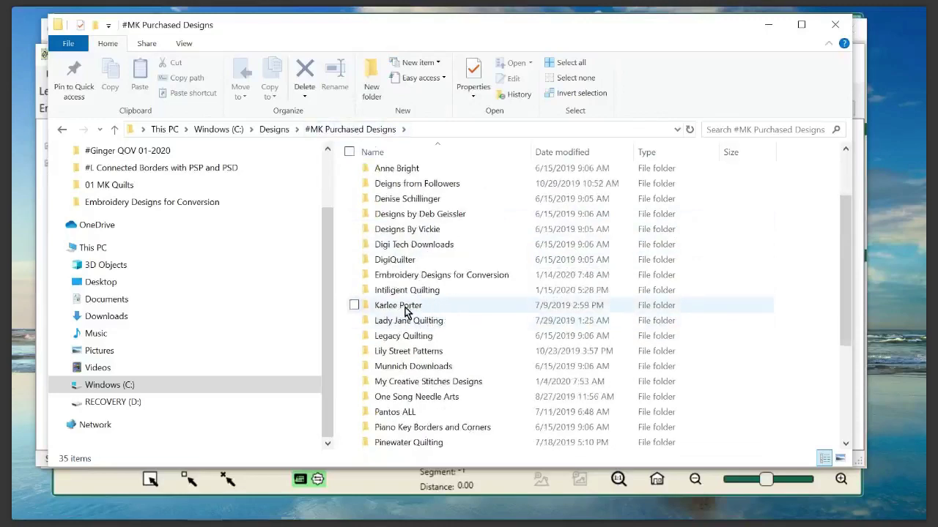
{"action": "scroll", "coordinate": [414, 345], "scroll_direction": "down", "scroll_amount": 1}
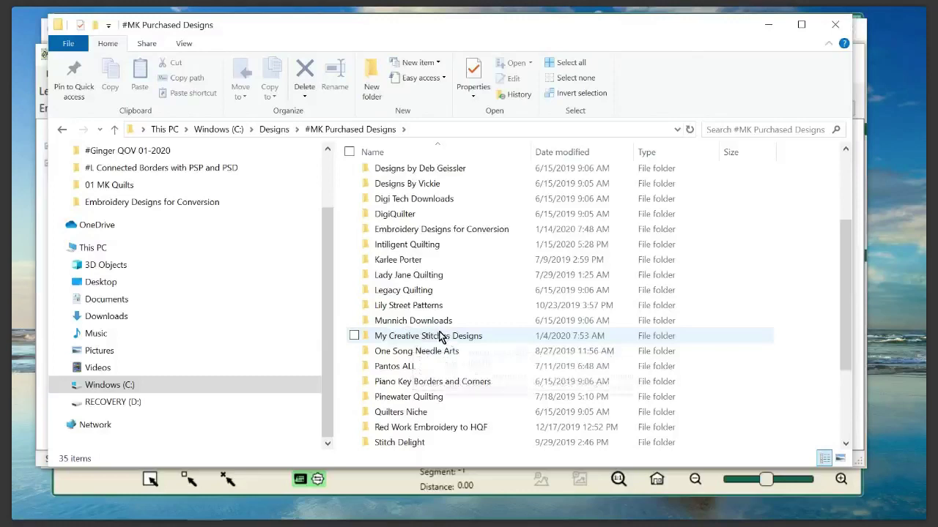
{"action": "mouse_move", "coordinate": [440, 336]}
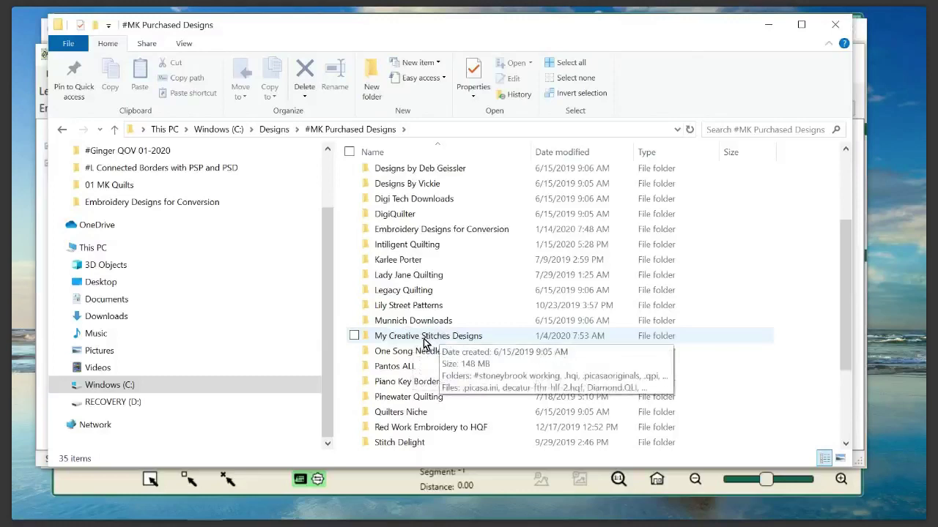
{"action": "left_click", "coordinate": [425, 342]}
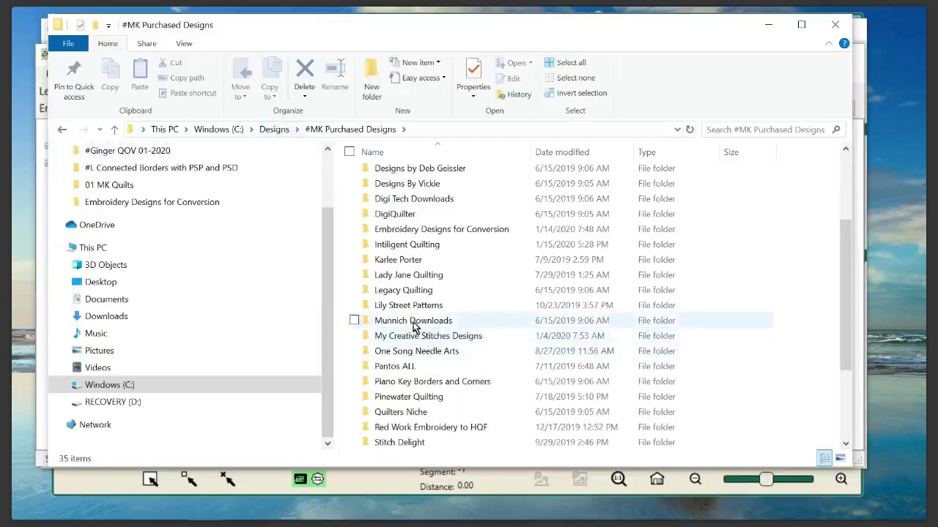
Find the Urban Elementz folder inside #MK Purchased Designs, open it and look through its subfolders.
{"action": "left_click", "coordinate": [405, 308]}
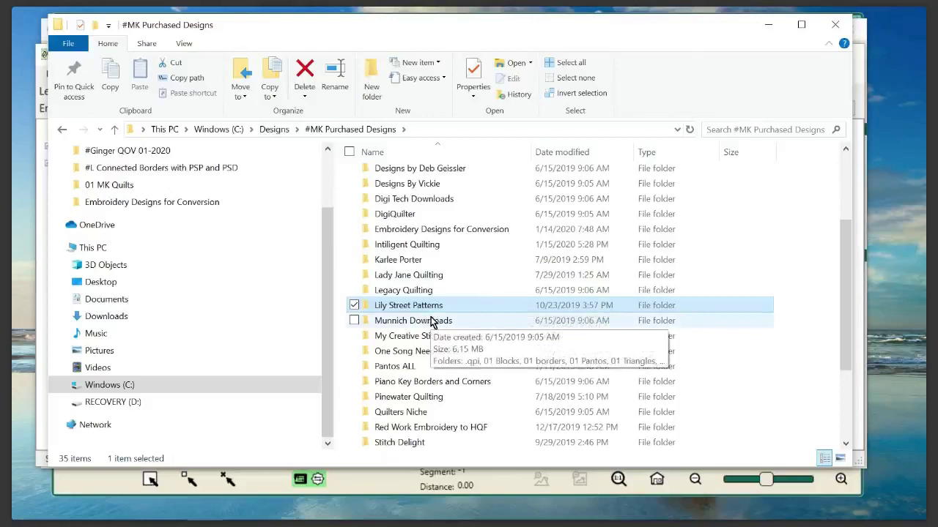
{"action": "scroll", "coordinate": [447, 318], "scroll_direction": "up", "scroll_amount": 3}
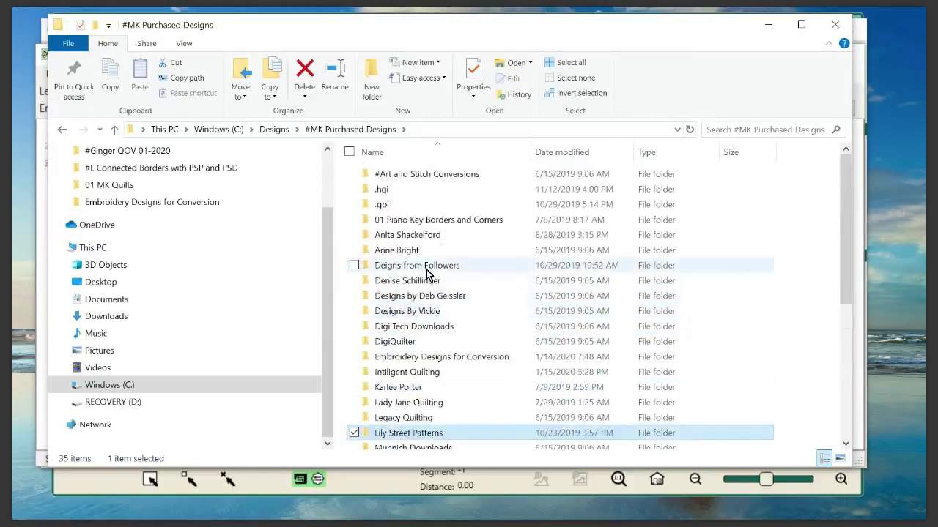
{"action": "scroll", "coordinate": [456, 335], "scroll_direction": "down", "scroll_amount": 1}
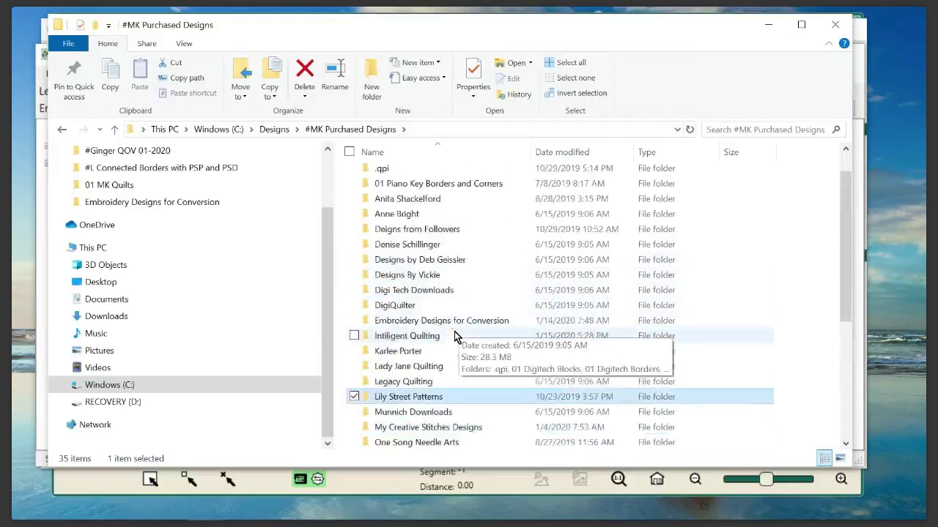
{"action": "scroll", "coordinate": [455, 336], "scroll_direction": "down", "scroll_amount": 1}
{"action": "scroll", "coordinate": [454, 335], "scroll_direction": "down", "scroll_amount": 3}
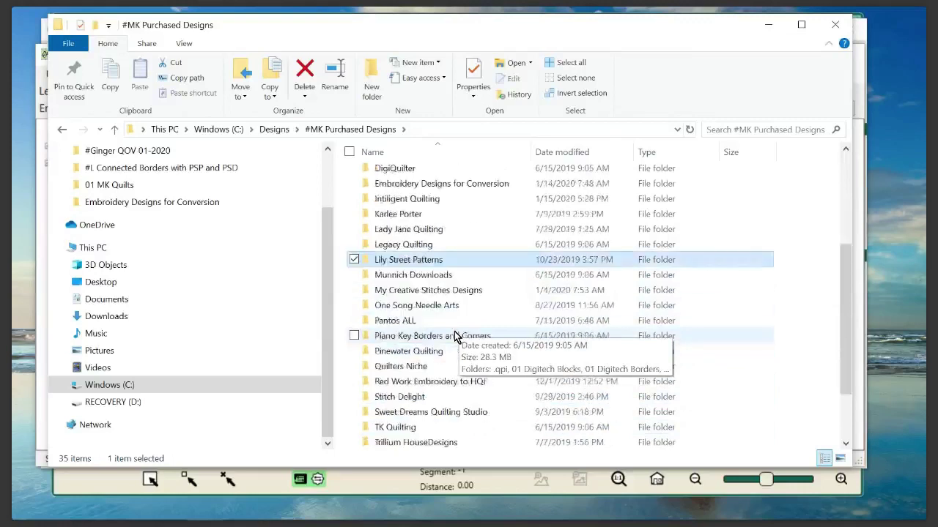
{"action": "double_click", "coordinate": [407, 414]}
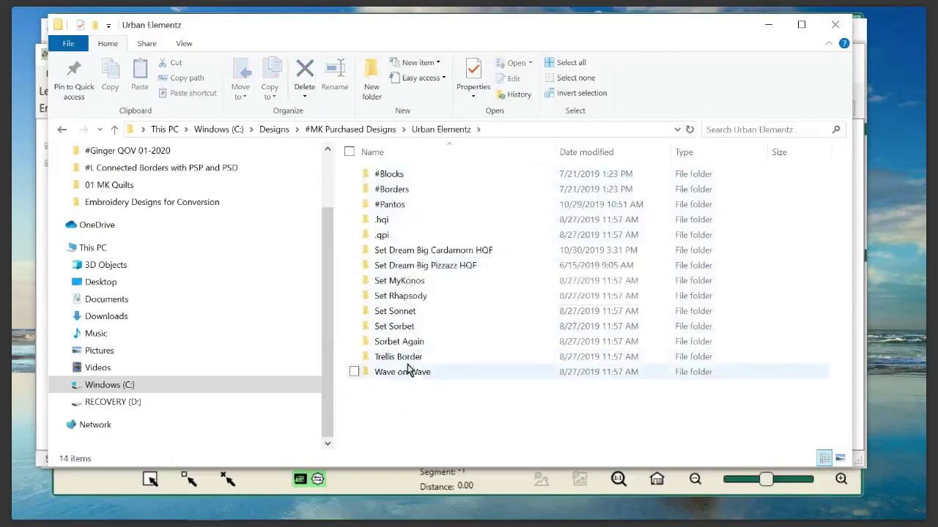
{"action": "left_click", "coordinate": [448, 134]}
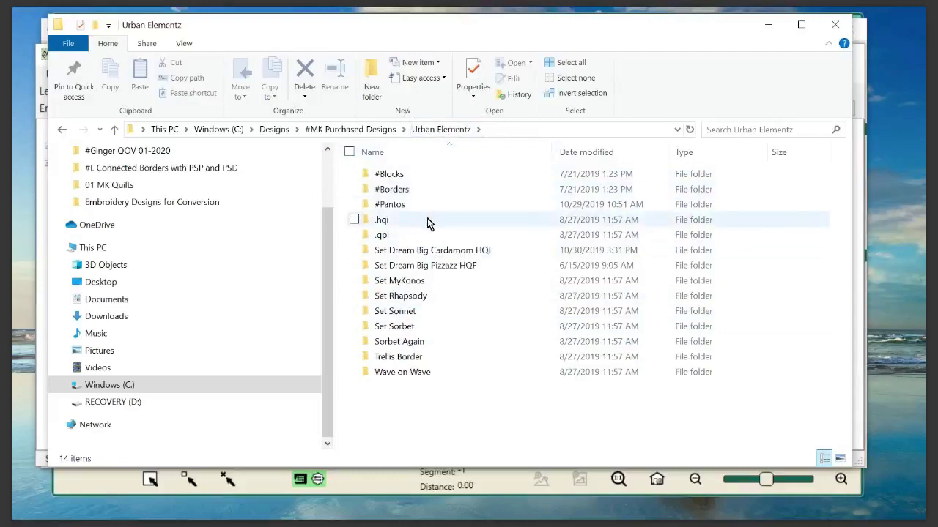
{"action": "mouse_move", "coordinate": [428, 219]}
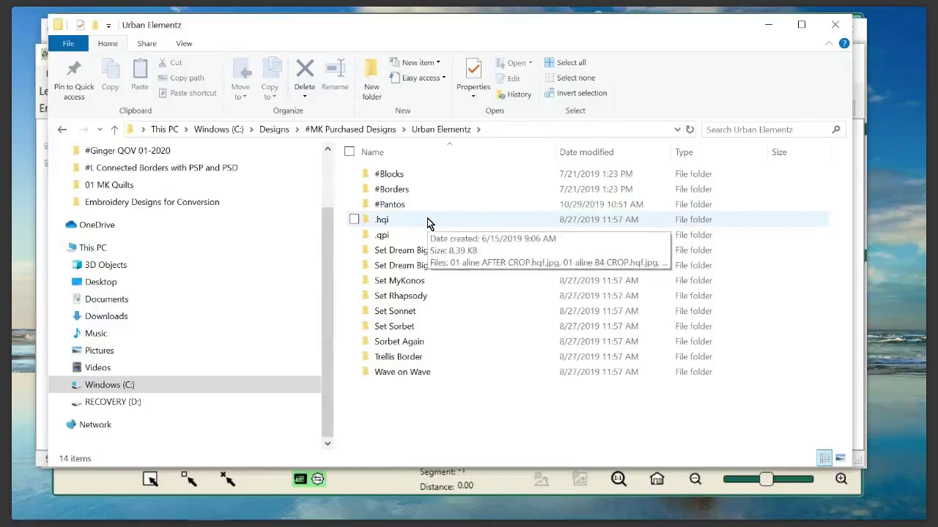
{"action": "mouse_move", "coordinate": [452, 256]}
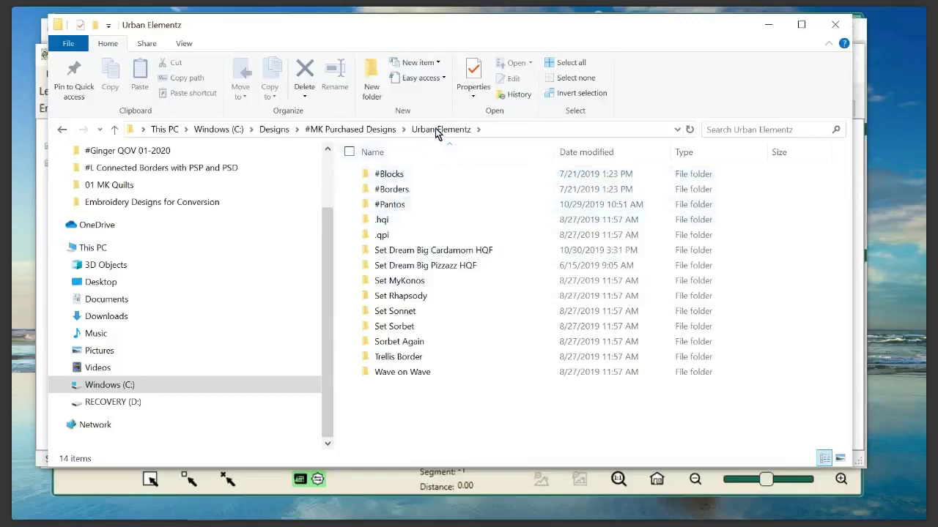
View the pattern files in the #Pantos folder of Urban Elementz and return to the Urban Elementz folder.
{"action": "double_click", "coordinate": [400, 207]}
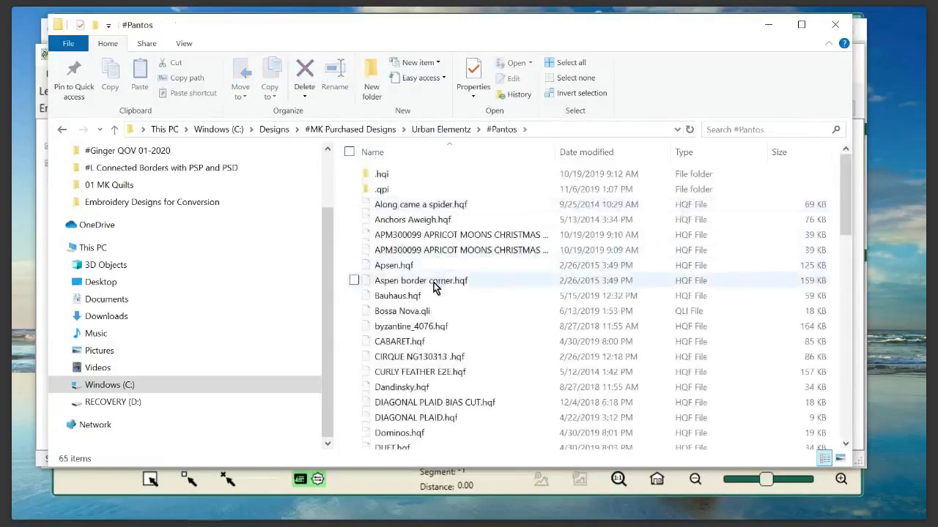
{"action": "scroll", "coordinate": [430, 286], "scroll_direction": "down", "scroll_amount": 9}
{"action": "scroll", "coordinate": [432, 288], "scroll_direction": "down", "scroll_amount": 7}
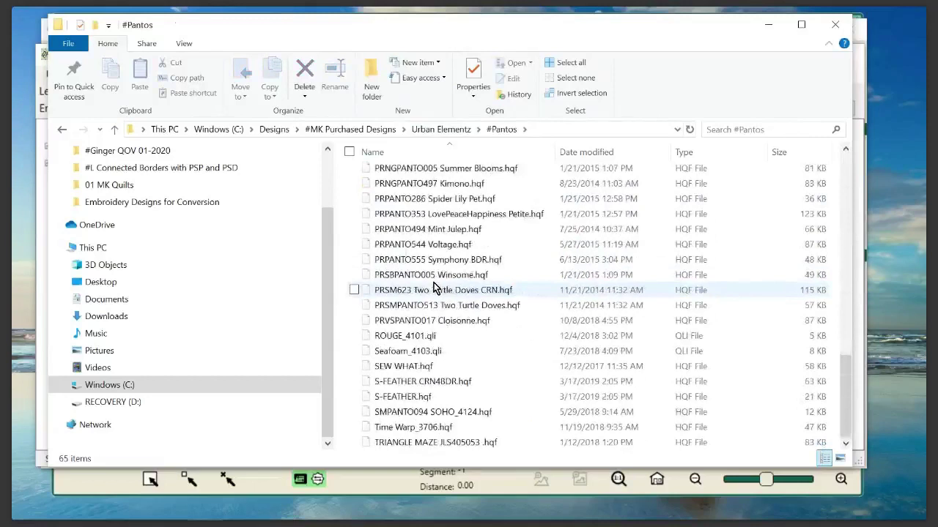
{"action": "scroll", "coordinate": [432, 288], "scroll_direction": "up", "scroll_amount": 15}
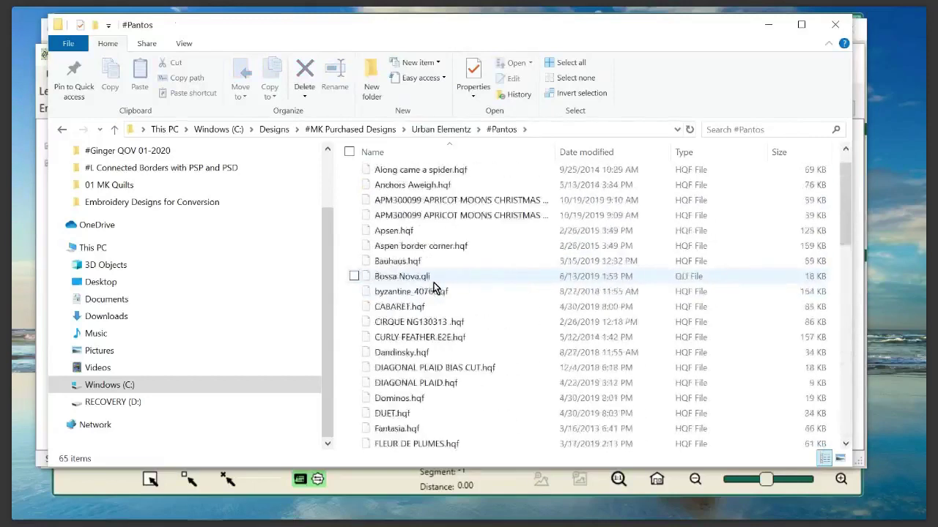
{"action": "left_click", "coordinate": [441, 130]}
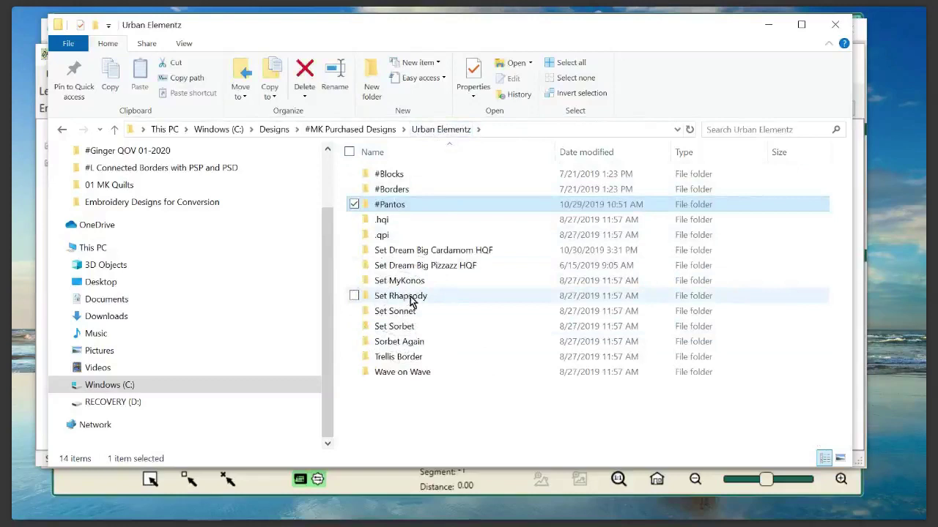
Go back to #MK Purchased Designs, view the 01 Pantos and B2B files in a designer's folder, and return to that designer's folder.
{"action": "left_click", "coordinate": [377, 130]}
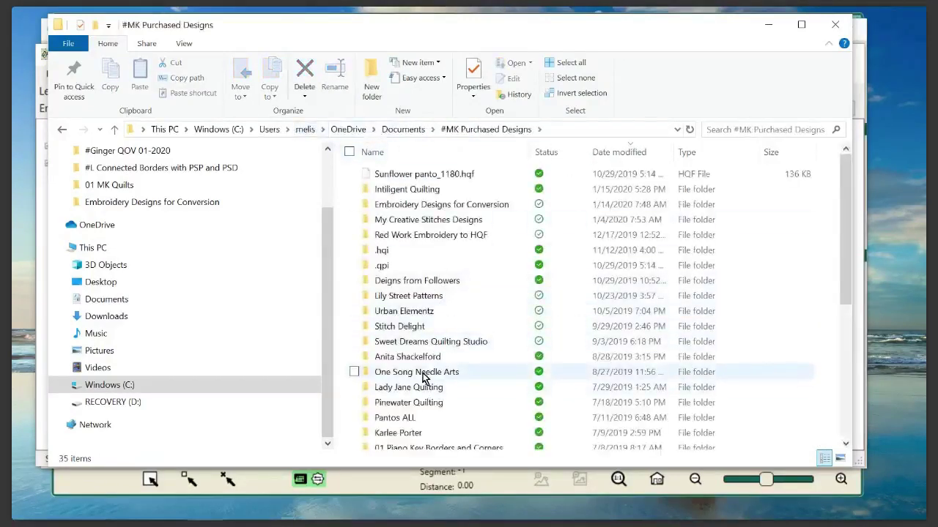
{"action": "scroll", "coordinate": [431, 417], "scroll_direction": "down", "scroll_amount": 2}
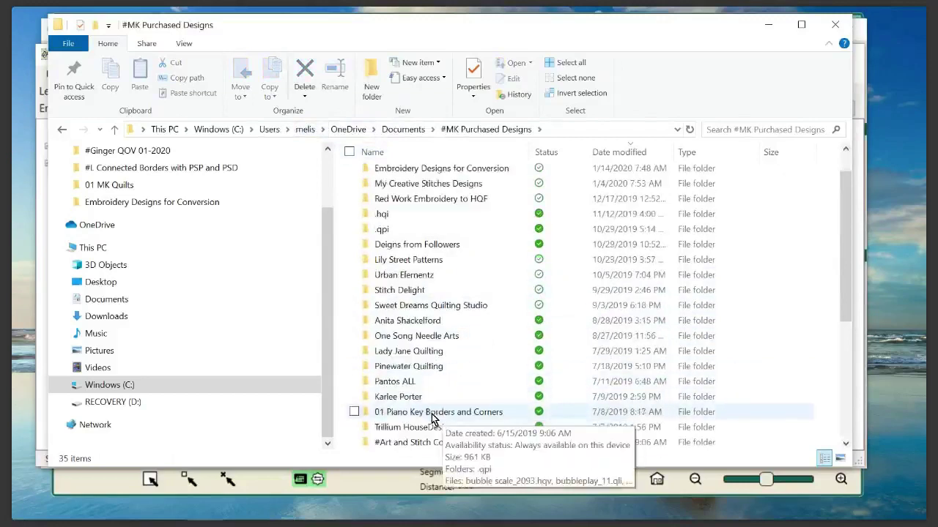
{"action": "double_click", "coordinate": [411, 421]}
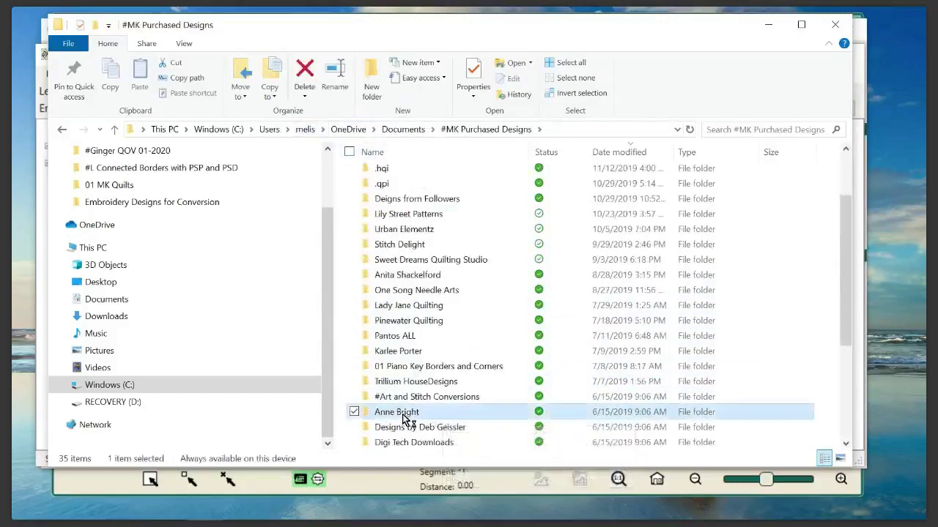
{"action": "double_click", "coordinate": [415, 219]}
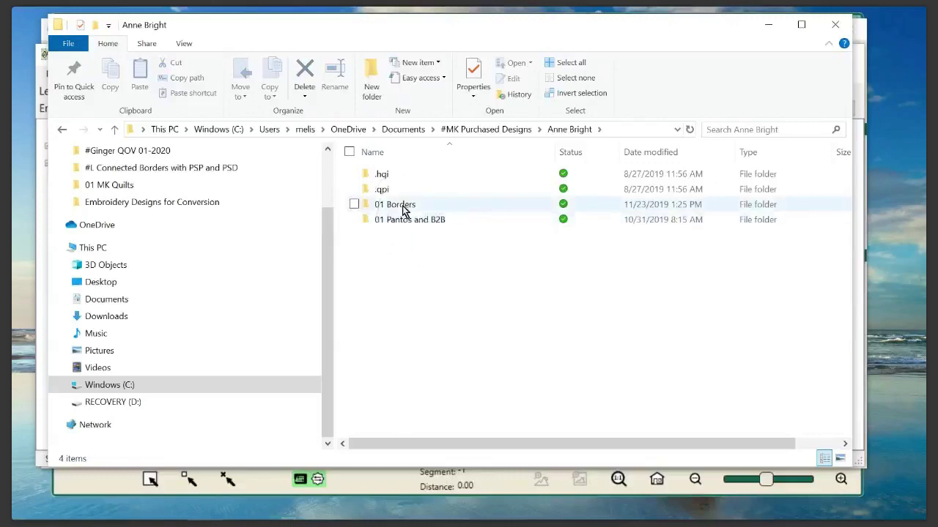
{"action": "double_click", "coordinate": [427, 223]}
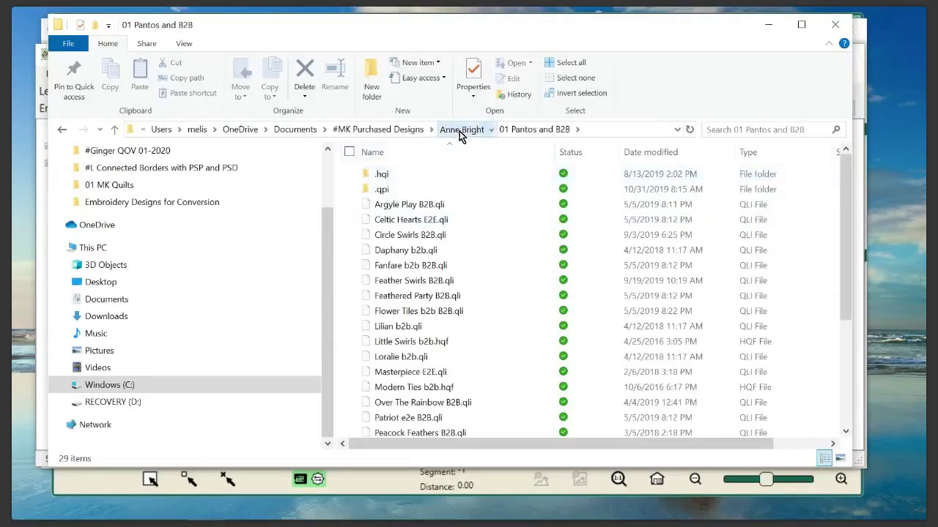
{"action": "left_click", "coordinate": [459, 131]}
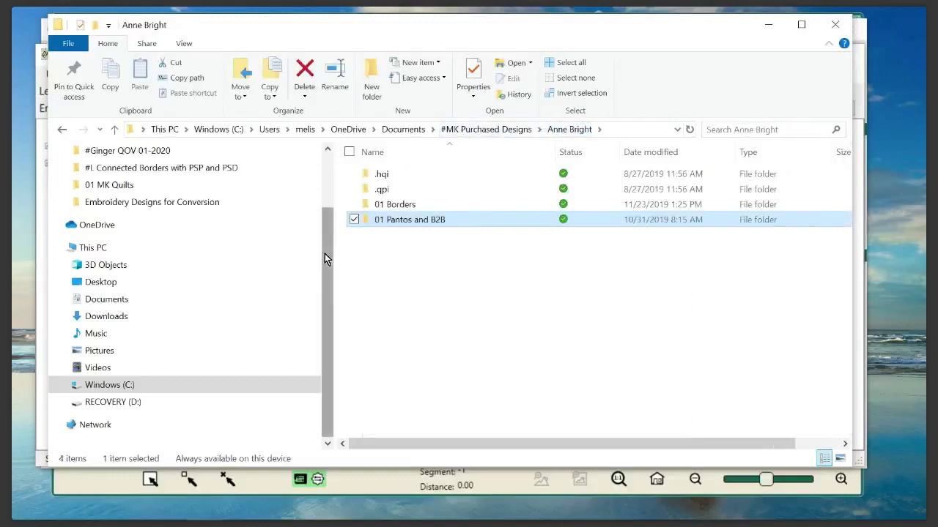
Return to the Windows (C:) drive and minimize File Explorer to switch back to Quilt Pattern Indexer.
{"action": "scroll", "coordinate": [326, 248], "scroll_direction": "up", "scroll_amount": 2}
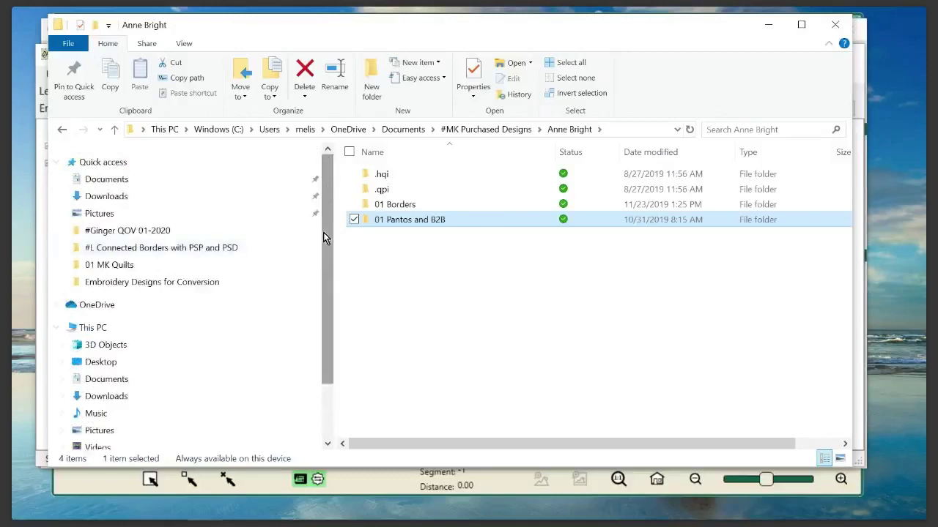
{"action": "left_click", "coordinate": [229, 132]}
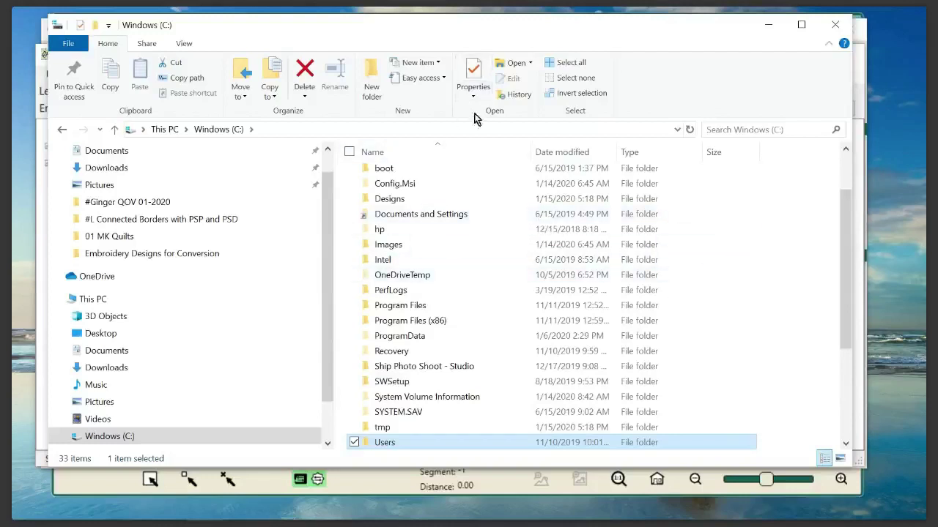
{"action": "left_click", "coordinate": [768, 28]}
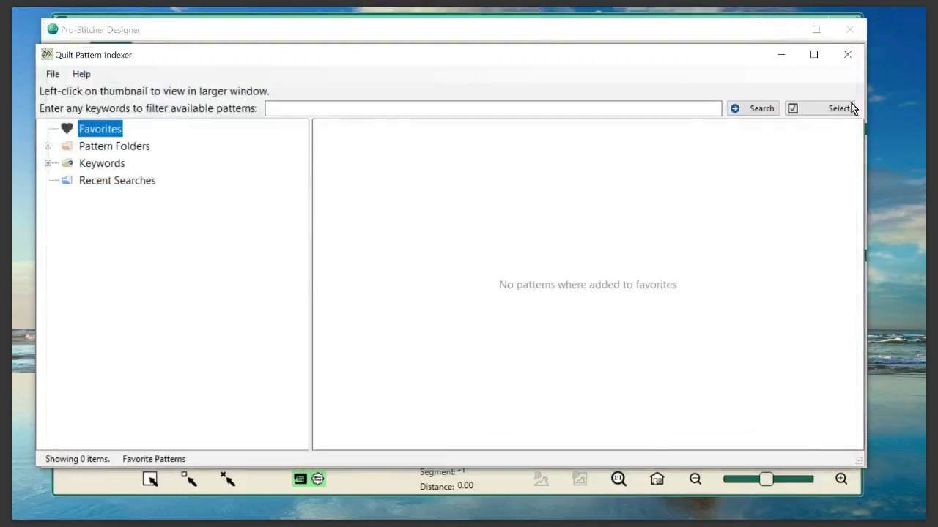
Review the indexed folders in the settings, view and cancel the folder picker for adding one, select C:\Designs and accept the settings.
{"action": "left_click", "coordinate": [51, 76]}
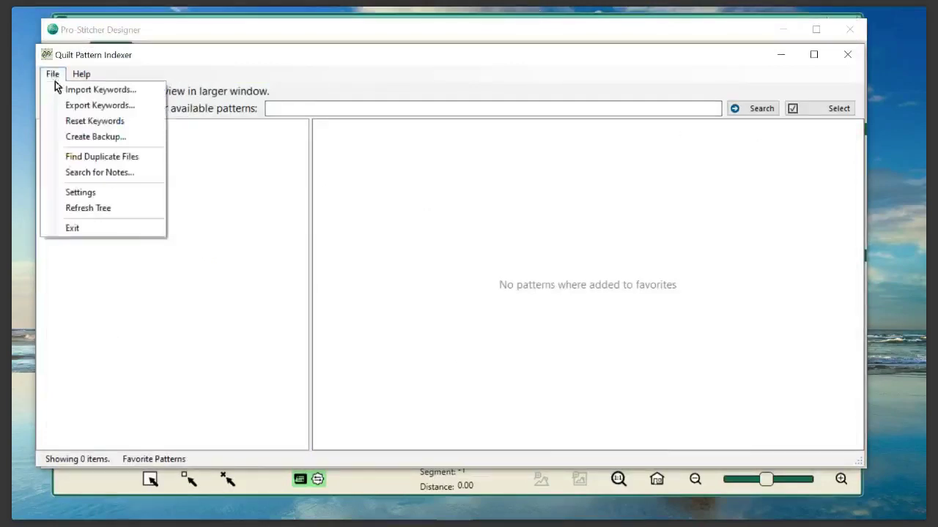
{"action": "left_click", "coordinate": [87, 190]}
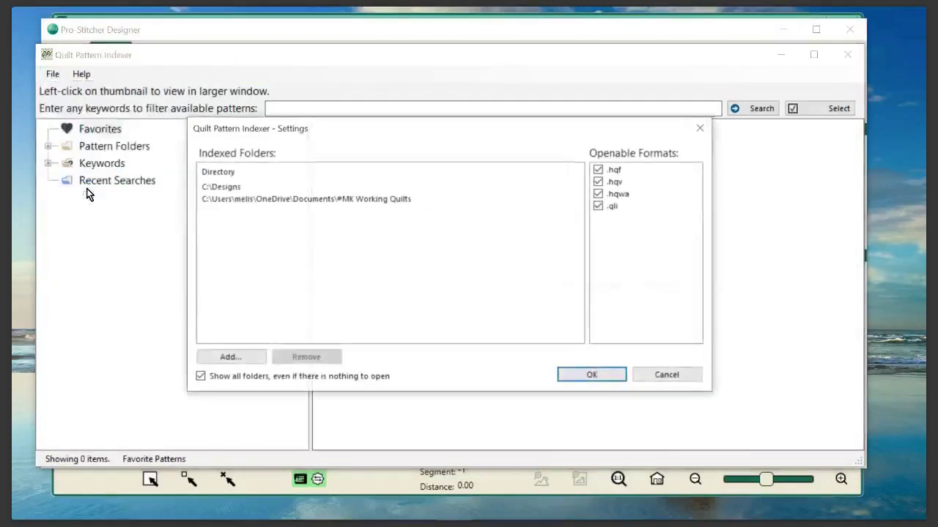
{"action": "left_click", "coordinate": [246, 358]}
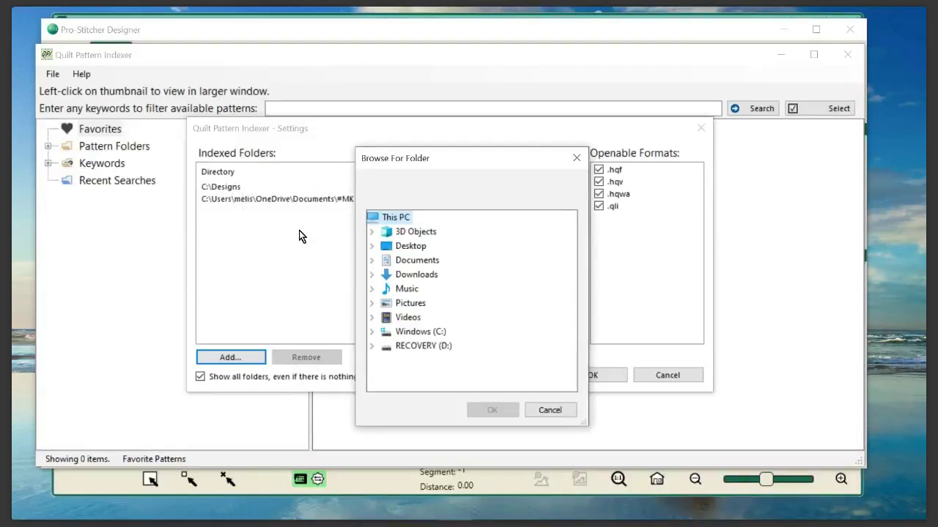
{"action": "left_click", "coordinate": [555, 412]}
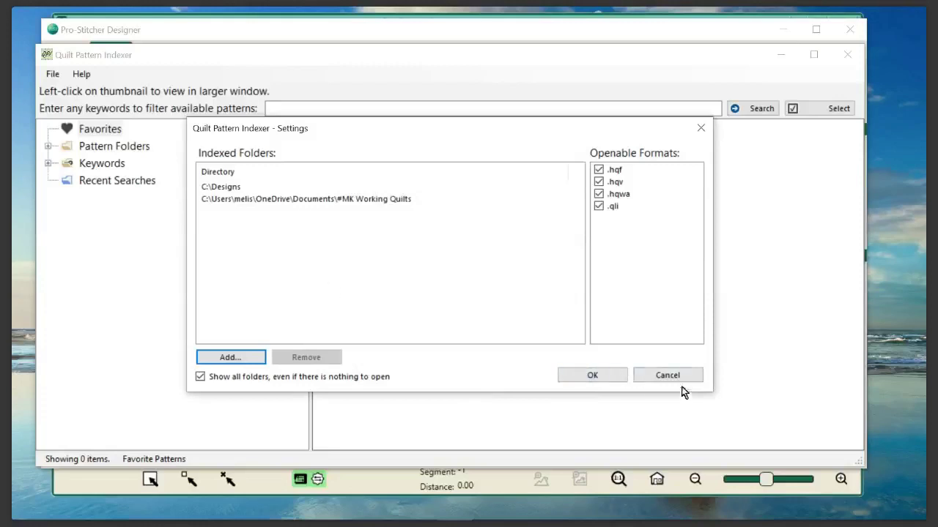
{"action": "left_click", "coordinate": [210, 188]}
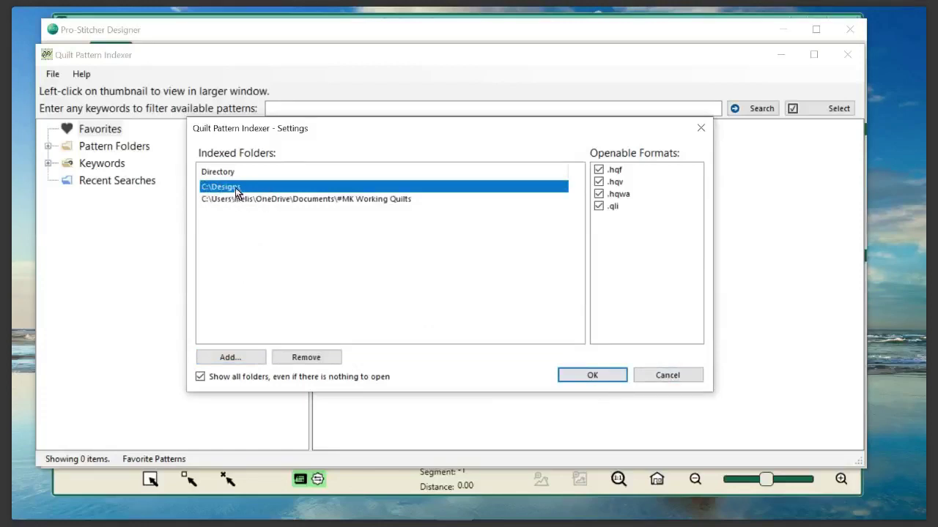
{"action": "left_click", "coordinate": [592, 376]}
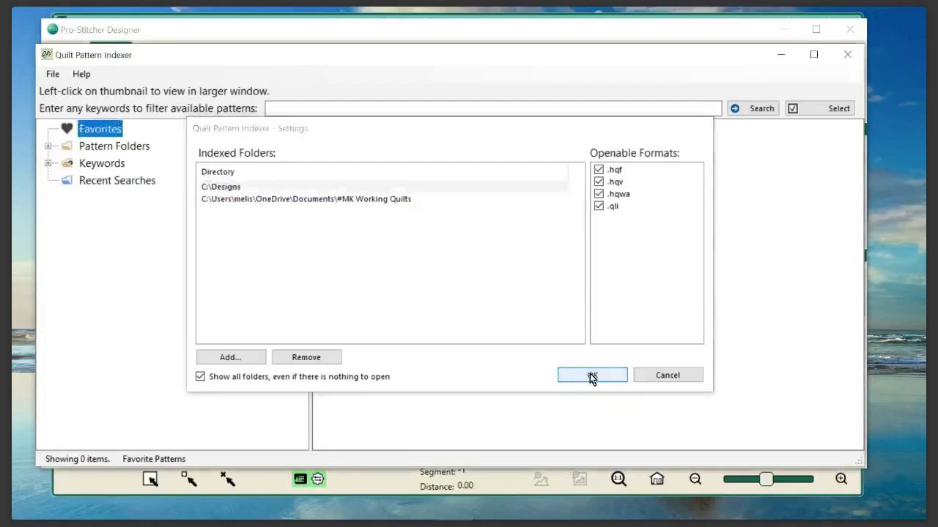
Expand Pattern Folders, C:\Designs and #MK Purchased Designs in the folder tree and look through the subfolders.
{"action": "left_click", "coordinate": [49, 147]}
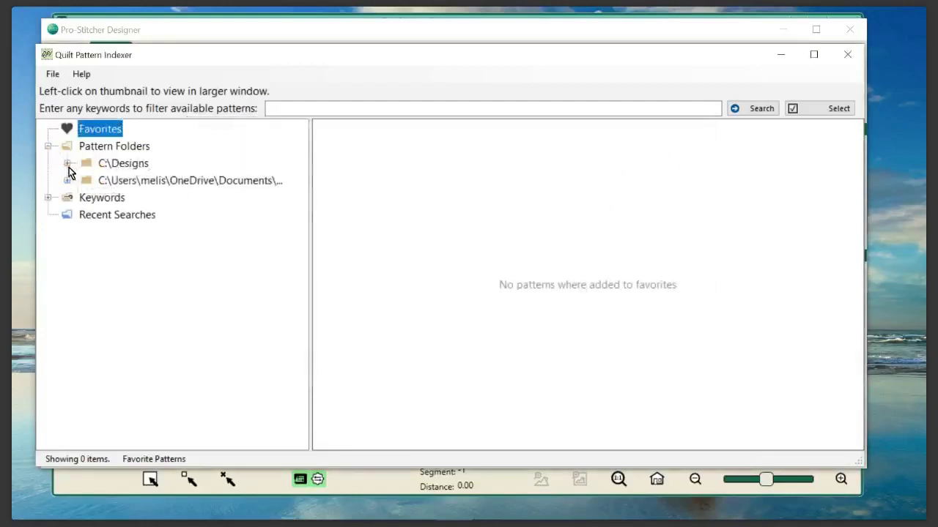
{"action": "left_click", "coordinate": [68, 167]}
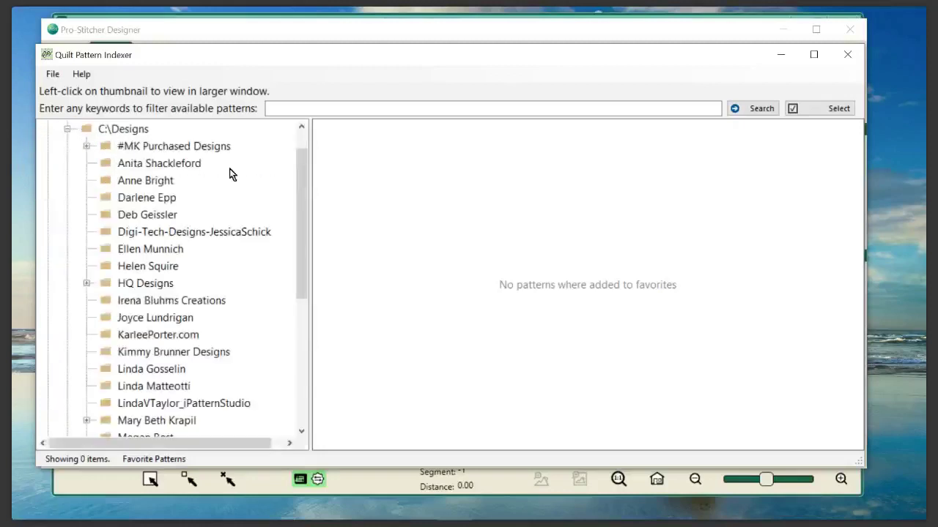
{"action": "left_click", "coordinate": [86, 147]}
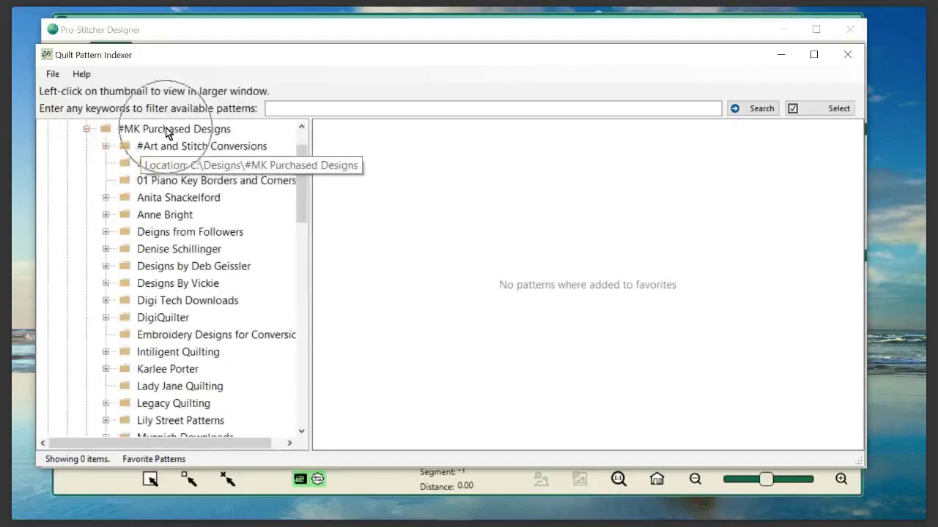
{"action": "scroll", "coordinate": [181, 297], "scroll_direction": "down", "scroll_amount": 2}
{"action": "scroll", "coordinate": [181, 300], "scroll_direction": "down", "scroll_amount": 4}
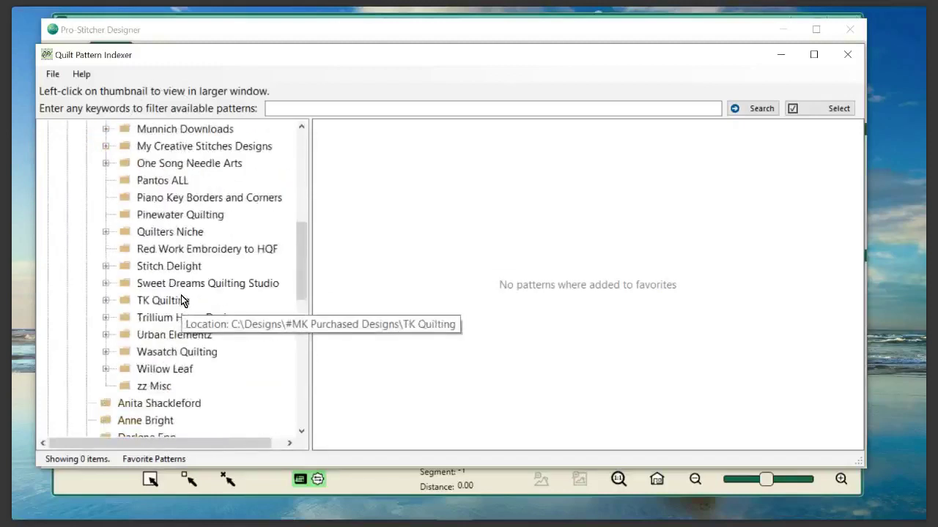
Expand Urban Elementz and its #Pantos folder in the tree and view the pattern thumbnails in #Pantos.
{"action": "left_click", "coordinate": [166, 336]}
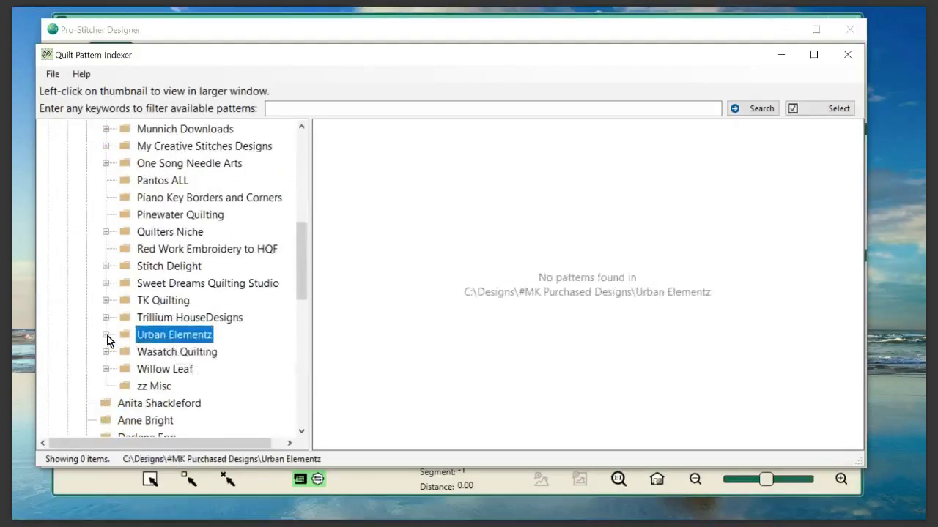
{"action": "left_click", "coordinate": [106, 335]}
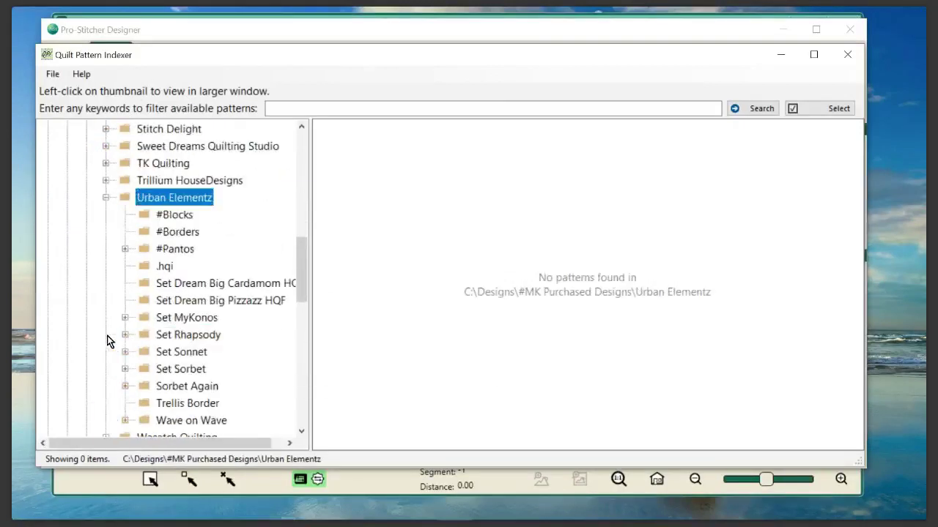
{"action": "left_click", "coordinate": [125, 249]}
{"action": "left_click", "coordinate": [186, 252]}
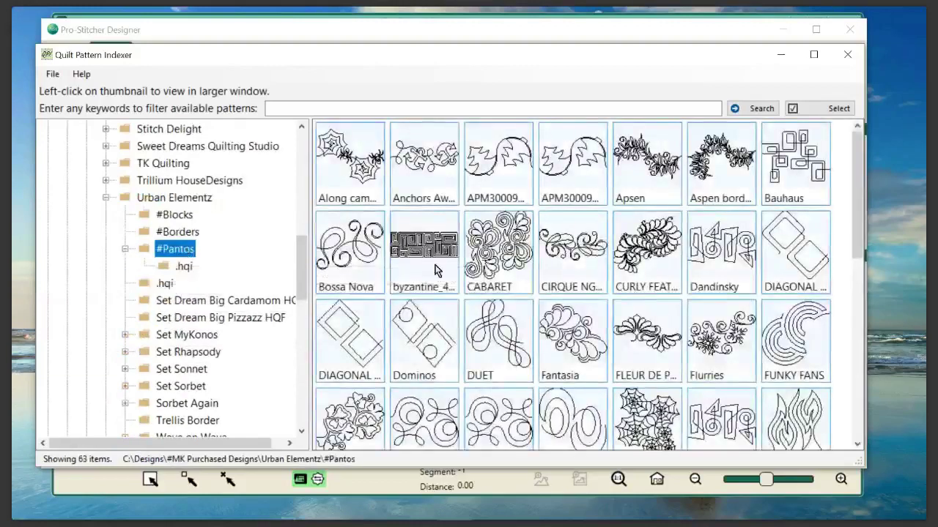
{"action": "scroll", "coordinate": [584, 315], "scroll_direction": "down", "scroll_amount": 3}
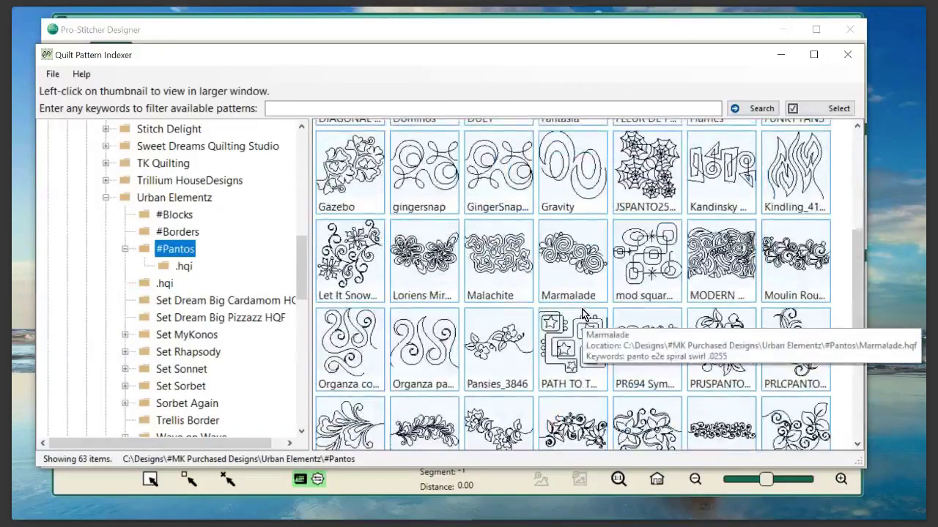
Look through the pattern thumbnails of the Urban Elementz #Pantos folder from the first designs to the last.
{"action": "scroll", "coordinate": [584, 315], "scroll_direction": "down", "scroll_amount": 1}
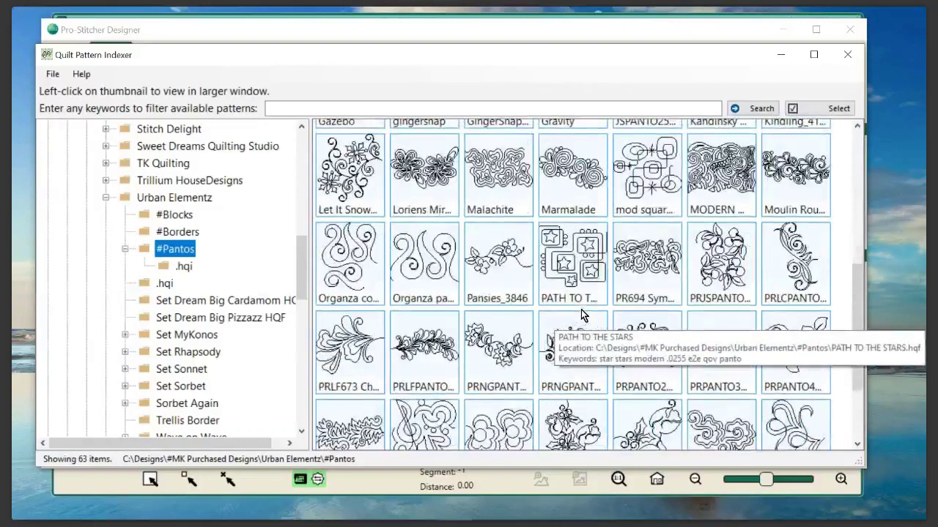
{"action": "scroll", "coordinate": [584, 315], "scroll_direction": "down", "scroll_amount": 2}
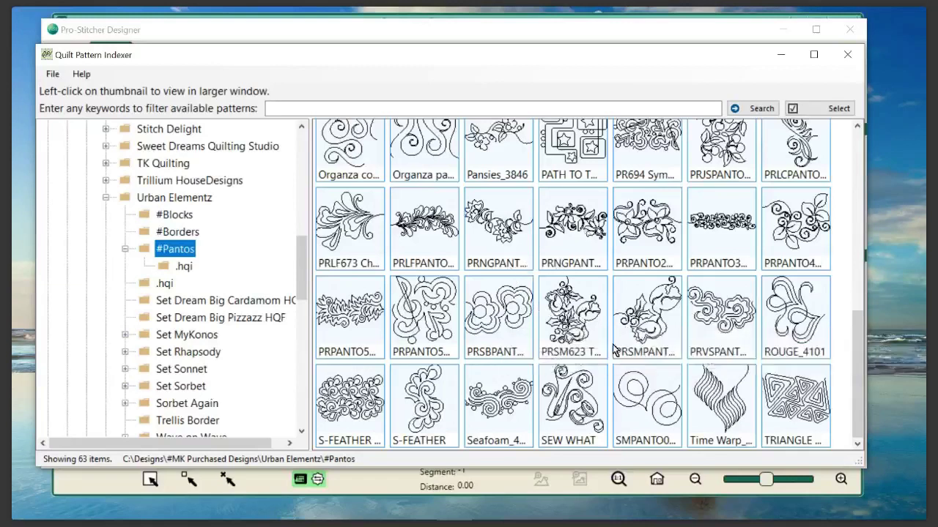
{"action": "left_click", "coordinate": [564, 249]}
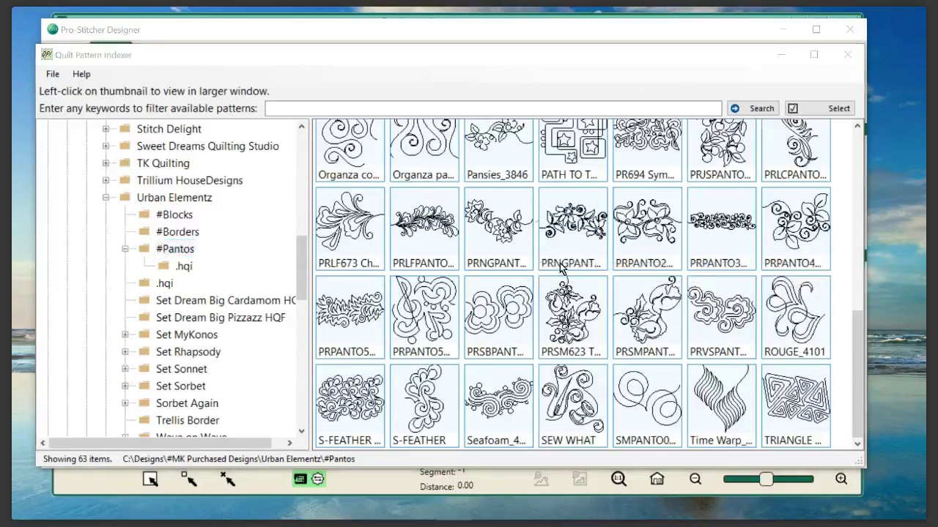
{"action": "left_click", "coordinate": [475, 275]}
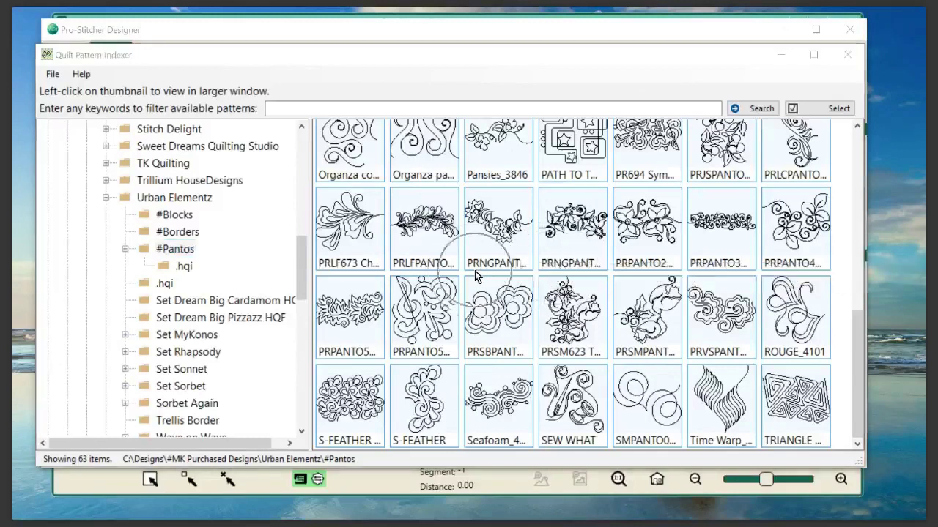
{"action": "left_click", "coordinate": [338, 273]}
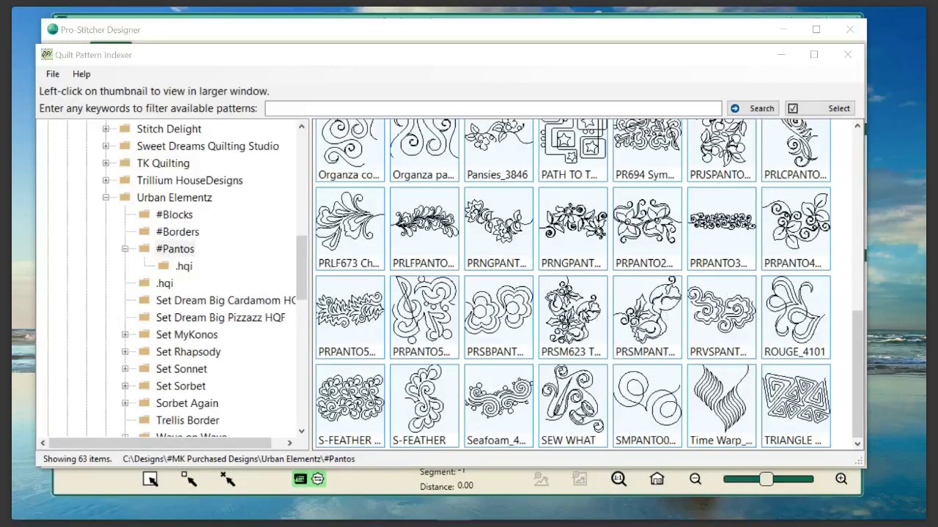
{"action": "left_click", "coordinate": [493, 252]}
{"action": "scroll", "coordinate": [503, 269], "scroll_direction": "up", "scroll_amount": 2}
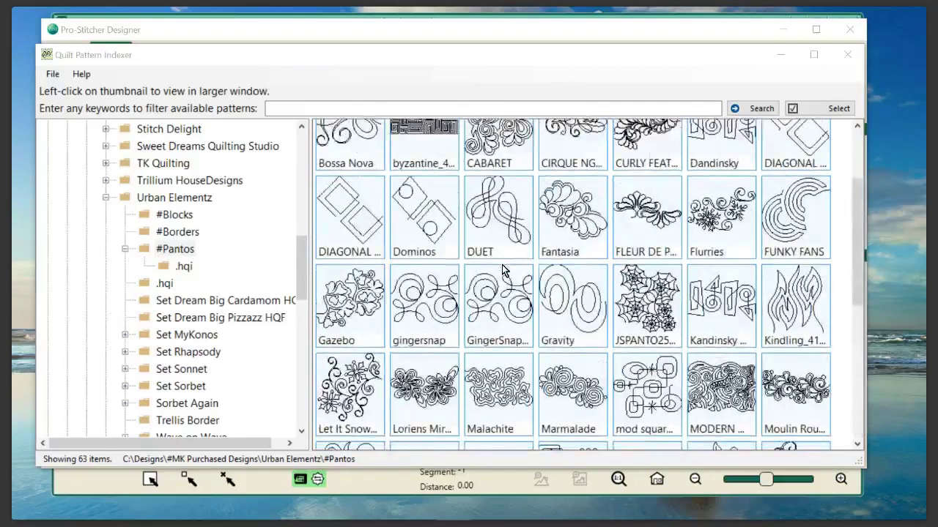
{"action": "scroll", "coordinate": [502, 271], "scroll_direction": "up", "scroll_amount": 2}
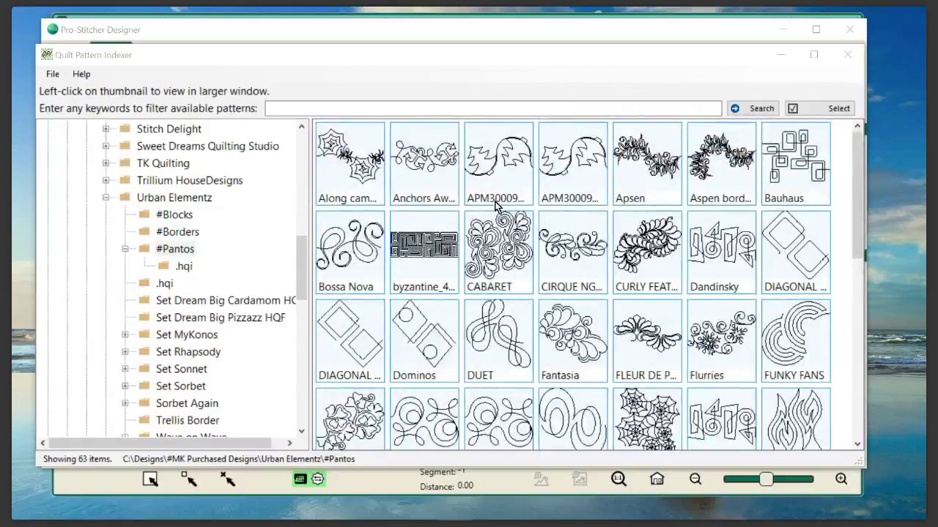
{"action": "scroll", "coordinate": [496, 329], "scroll_direction": "down", "scroll_amount": 1}
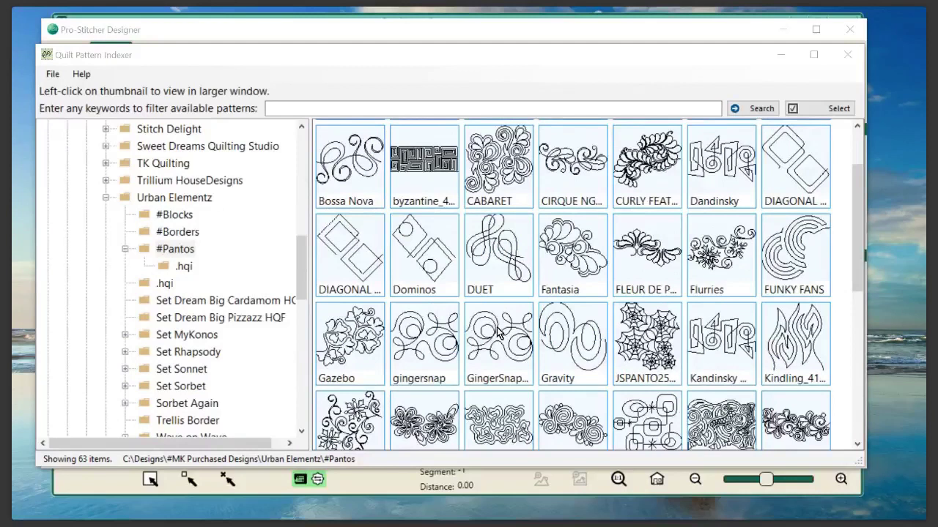
{"action": "scroll", "coordinate": [497, 332], "scroll_direction": "down", "scroll_amount": 2}
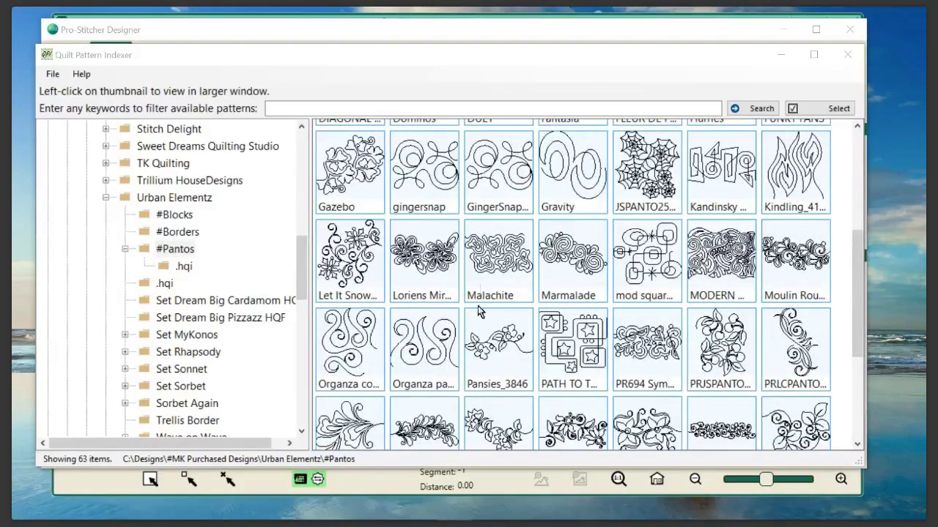
{"action": "scroll", "coordinate": [477, 320], "scroll_direction": "down", "scroll_amount": 2}
{"action": "scroll", "coordinate": [476, 320], "scroll_direction": "down", "scroll_amount": 1}
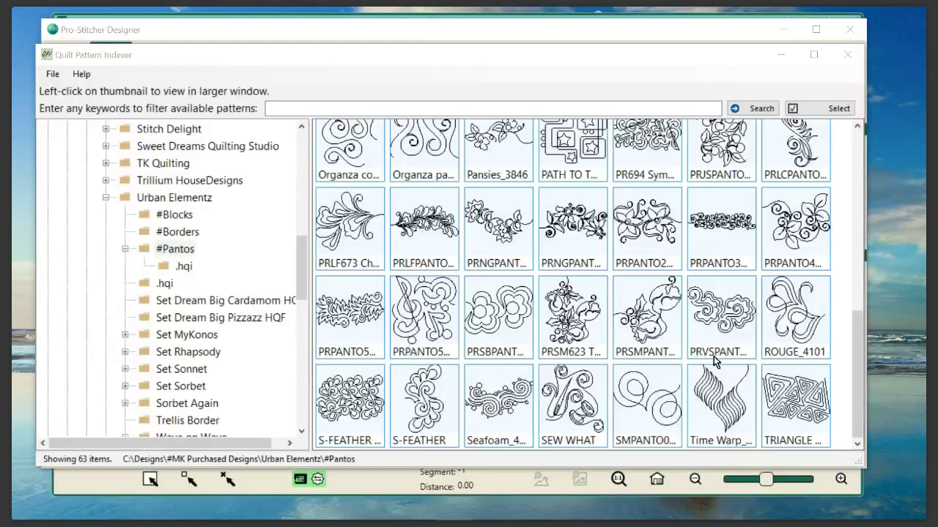
{"action": "scroll", "coordinate": [625, 365], "scroll_direction": "up", "scroll_amount": 4}
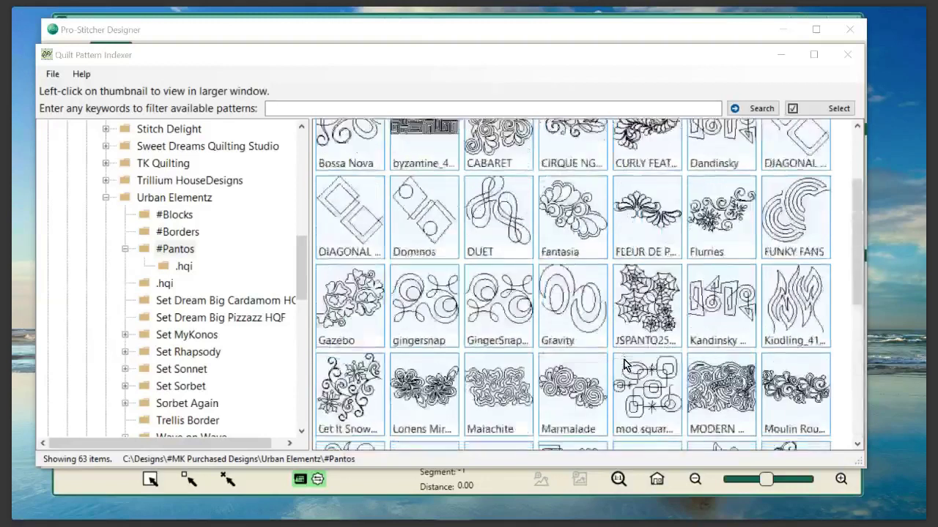
{"action": "scroll", "coordinate": [624, 365], "scroll_direction": "up", "scroll_amount": 2}
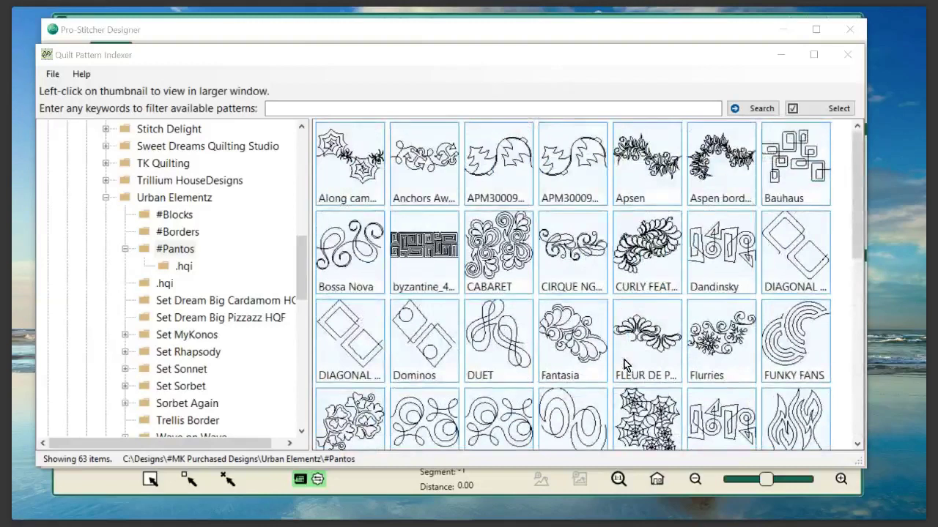
{"action": "scroll", "coordinate": [624, 364], "scroll_direction": "down", "scroll_amount": 5}
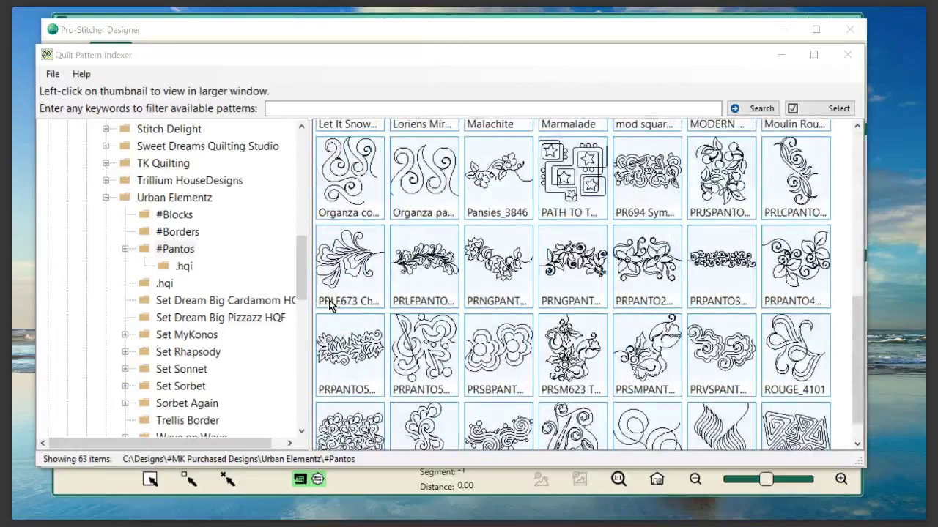
Select Pattern Folders at the start of the folder tree and search the patterns for the keyword "corner".
{"action": "left_click_drag", "start_coordinate": [305, 271], "coordinate": [305, 153]}
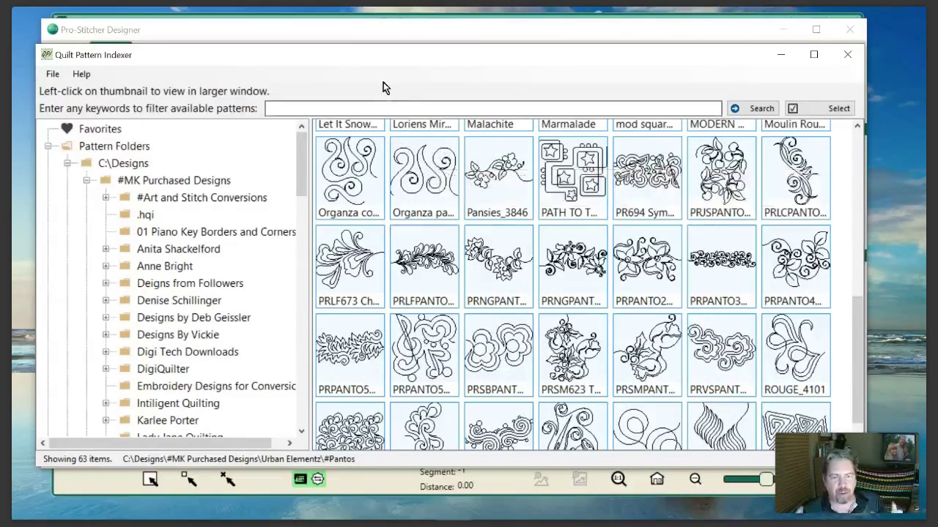
{"action": "mouse_move", "coordinate": [794, 513]}
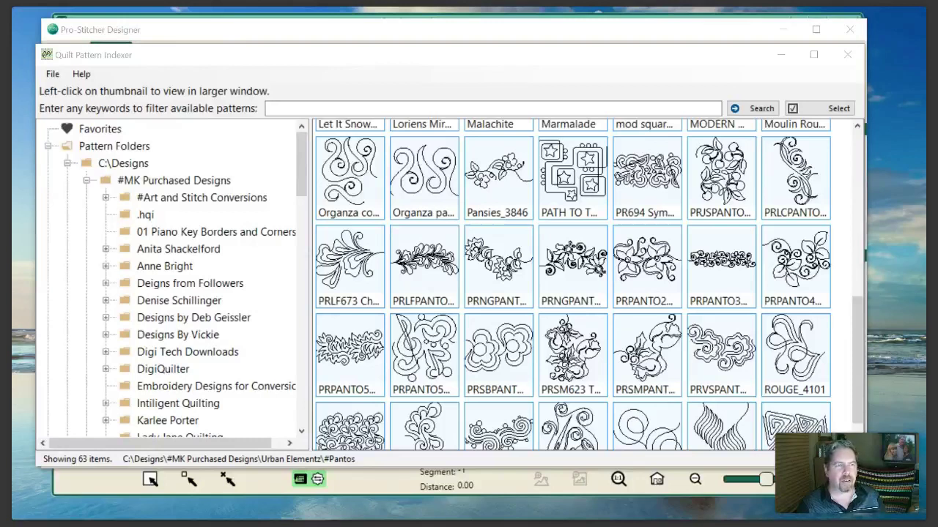
{"action": "left_click", "coordinate": [143, 149]}
{"action": "left_click", "coordinate": [320, 109]}
{"action": "type", "text": "corner"}
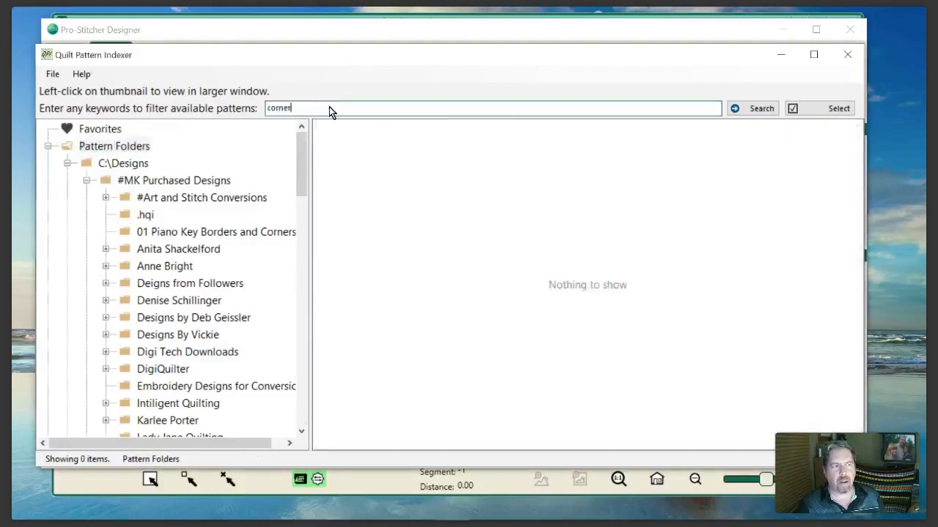
{"action": "key", "text": "Return"}
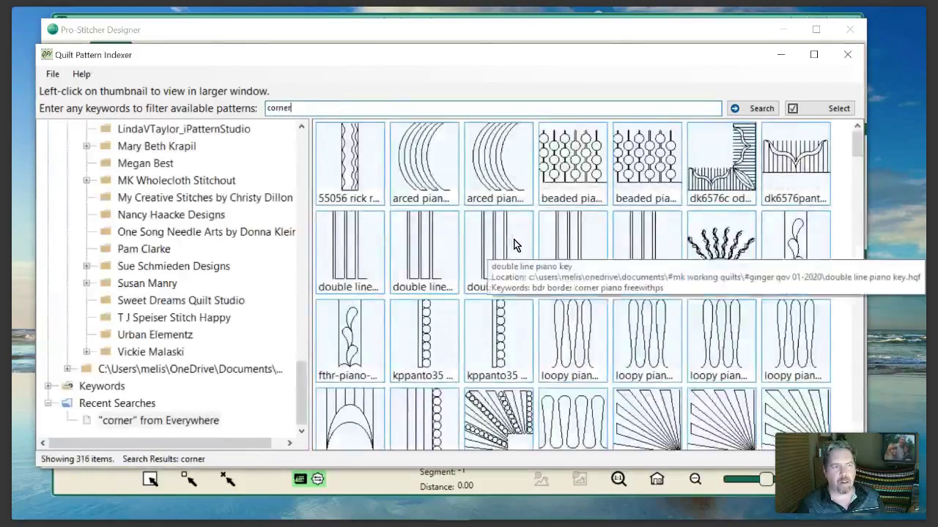
Examine the thumbnails, locations and keywords of the patterns found for "corner".
{"action": "scroll", "coordinate": [506, 240], "scroll_direction": "down", "scroll_amount": 10}
{"action": "scroll", "coordinate": [515, 246], "scroll_direction": "down", "scroll_amount": 2}
{"action": "scroll", "coordinate": [515, 245], "scroll_direction": "up", "scroll_amount": 2}
{"action": "scroll", "coordinate": [515, 245], "scroll_direction": "up", "scroll_amount": 1}
{"action": "scroll", "coordinate": [515, 245], "scroll_direction": "up", "scroll_amount": 1}
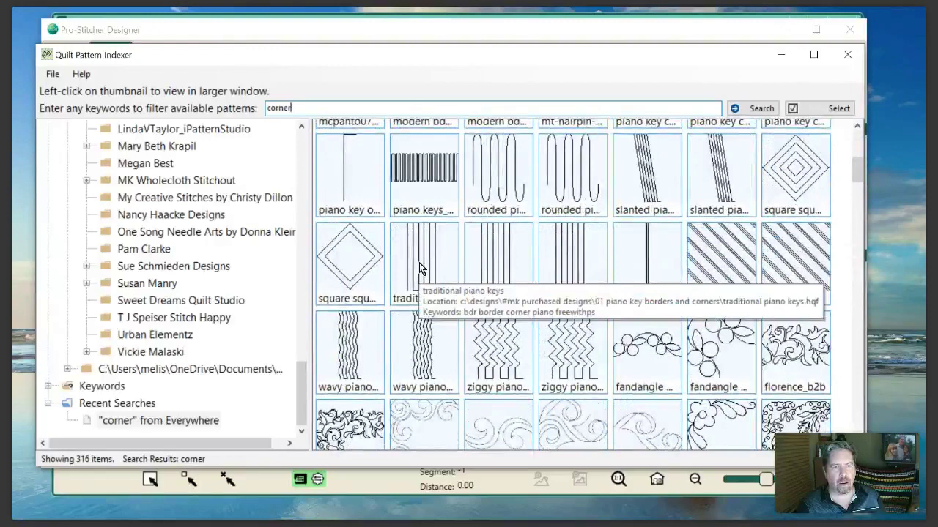
{"action": "scroll", "coordinate": [421, 269], "scroll_direction": "down", "scroll_amount": 4}
{"action": "scroll", "coordinate": [421, 269], "scroll_direction": "down", "scroll_amount": 1}
{"action": "scroll", "coordinate": [422, 269], "scroll_direction": "up", "scroll_amount": 1}
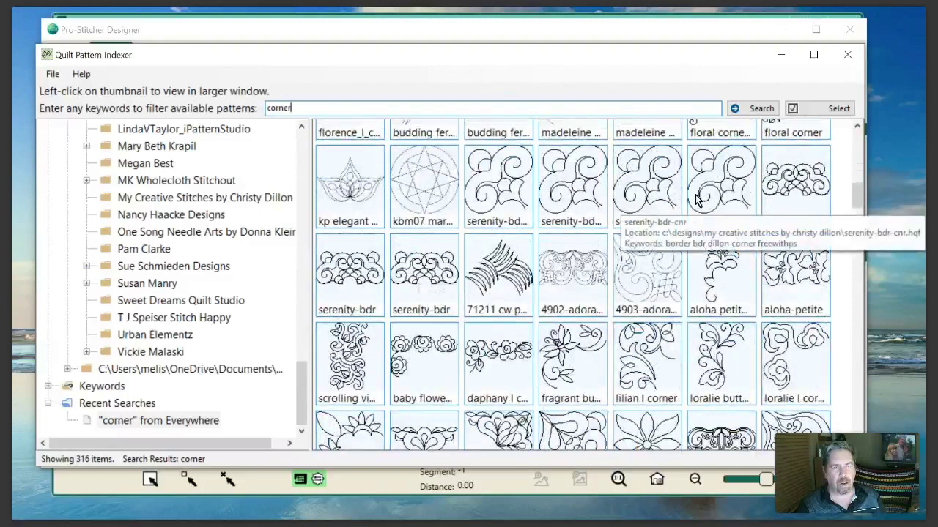
{"action": "scroll", "coordinate": [627, 291], "scroll_direction": "down", "scroll_amount": 2}
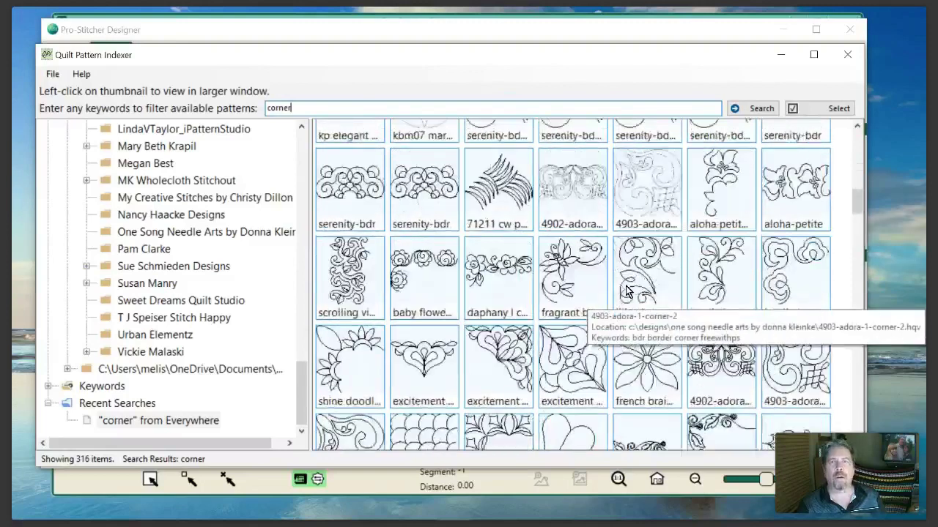
{"action": "scroll", "coordinate": [543, 292], "scroll_direction": "down", "scroll_amount": 2}
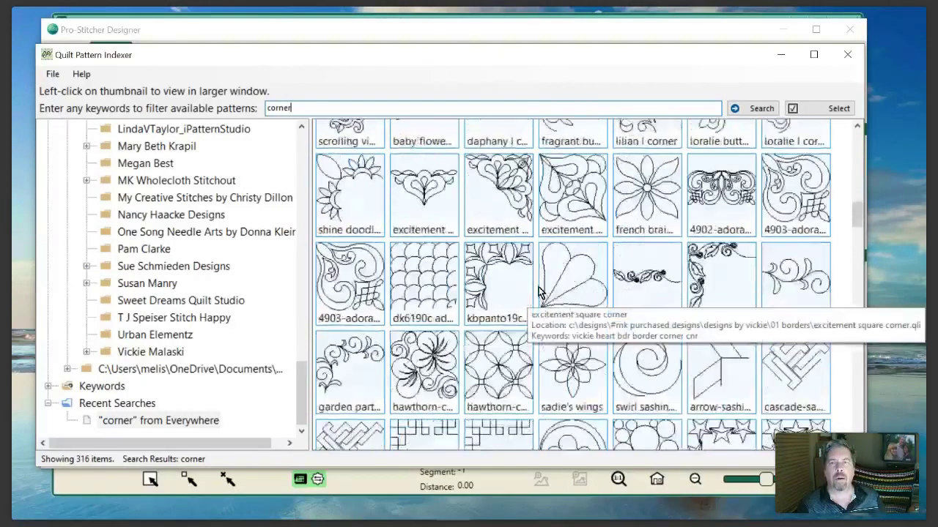
{"action": "scroll", "coordinate": [538, 292], "scroll_direction": "down", "scroll_amount": 2}
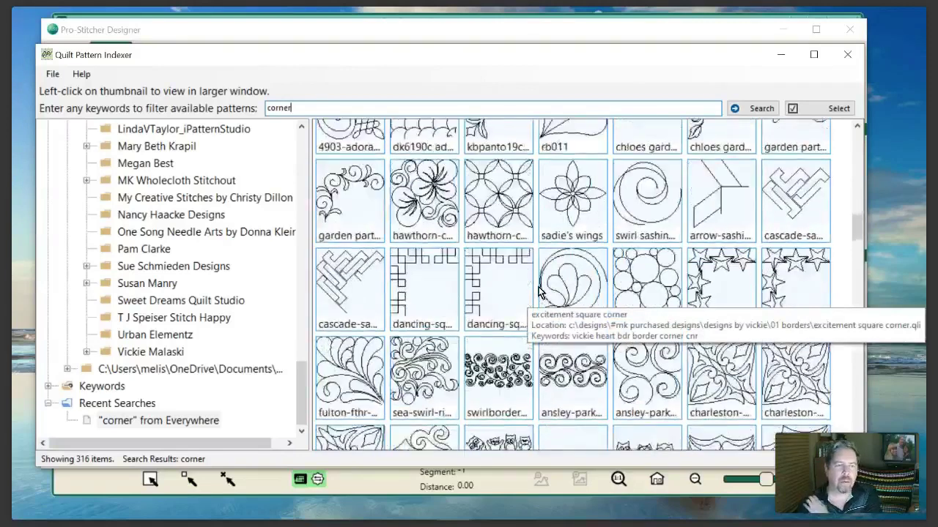
Replace the search keyword with "cnr", run the search and look through the matching patterns.
{"action": "scroll", "coordinate": [539, 292], "scroll_direction": "up", "scroll_amount": 5}
{"action": "left_click_drag", "start_coordinate": [357, 112], "coordinate": [201, 114]}
{"action": "type", "text": "cnr"}
{"action": "key", "text": "Return"}
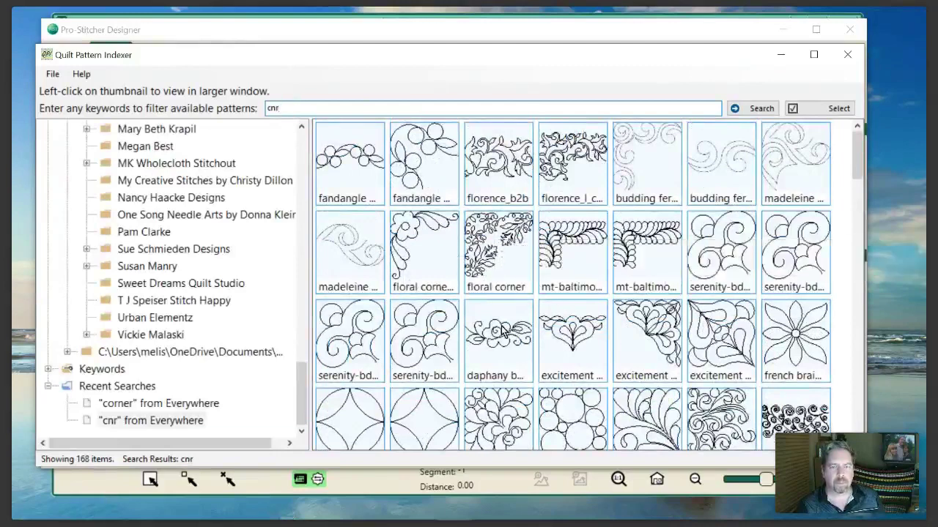
{"action": "scroll", "coordinate": [502, 332], "scroll_direction": "down", "scroll_amount": 4}
{"action": "scroll", "coordinate": [503, 331], "scroll_direction": "down", "scroll_amount": 4}
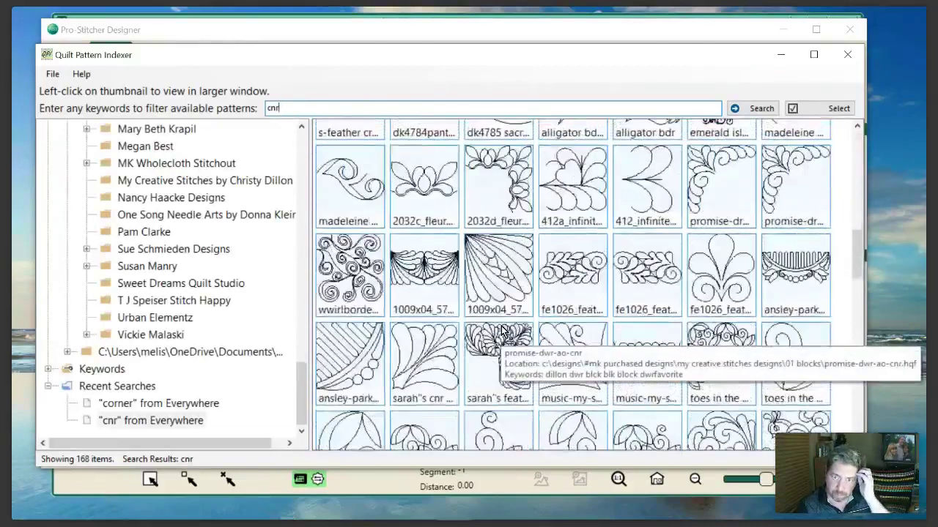
{"action": "scroll", "coordinate": [502, 331], "scroll_direction": "down", "scroll_amount": 8}
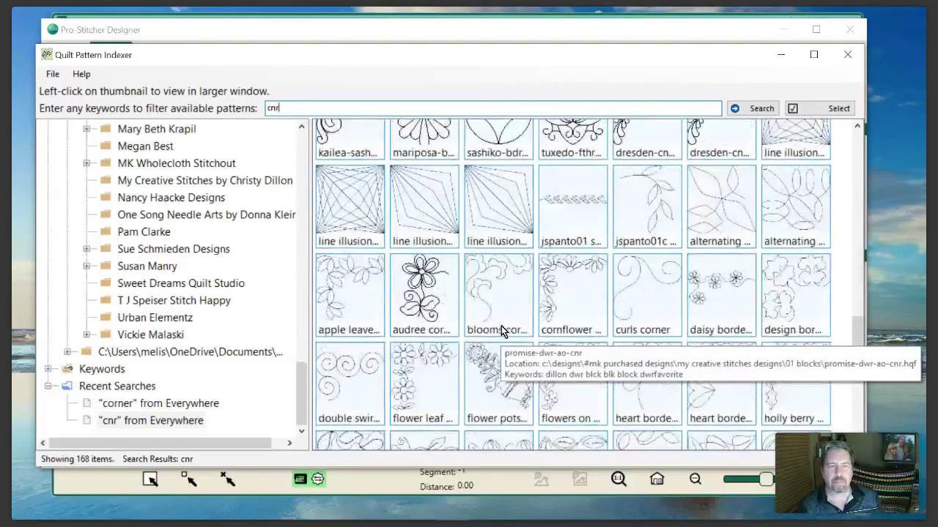
Replace the search keyword with "border corner" and search the patterns for both words.
{"action": "scroll", "coordinate": [501, 331], "scroll_direction": "up", "scroll_amount": 8}
{"action": "double_click", "coordinate": [284, 103]}
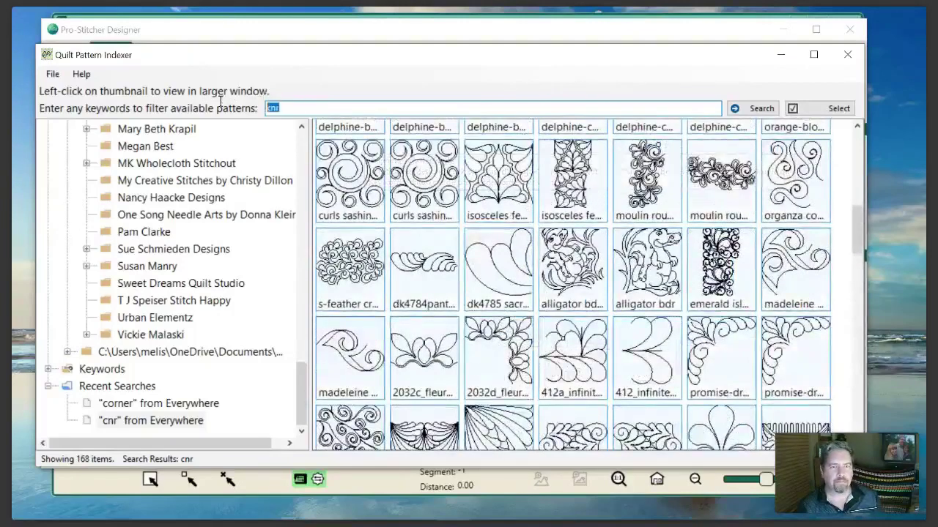
{"action": "type", "text": "border corner"}
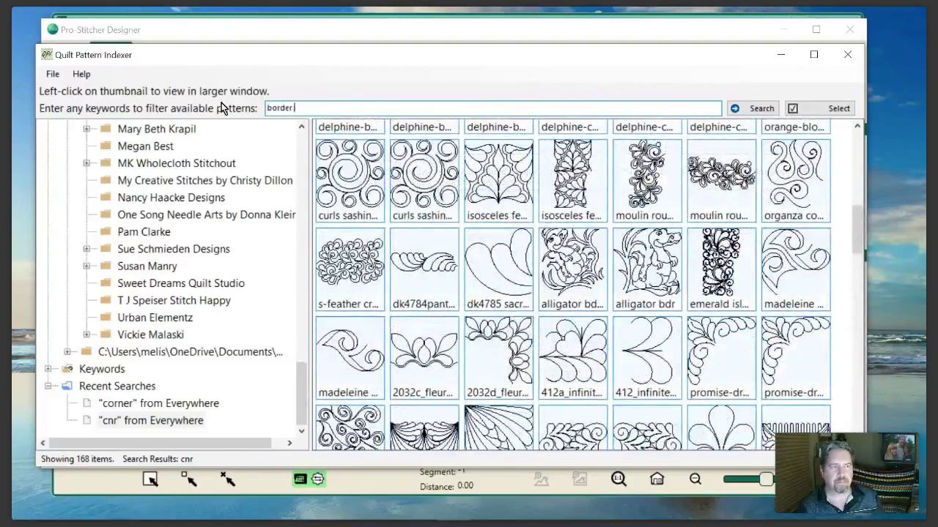
{"action": "key", "text": "Return"}
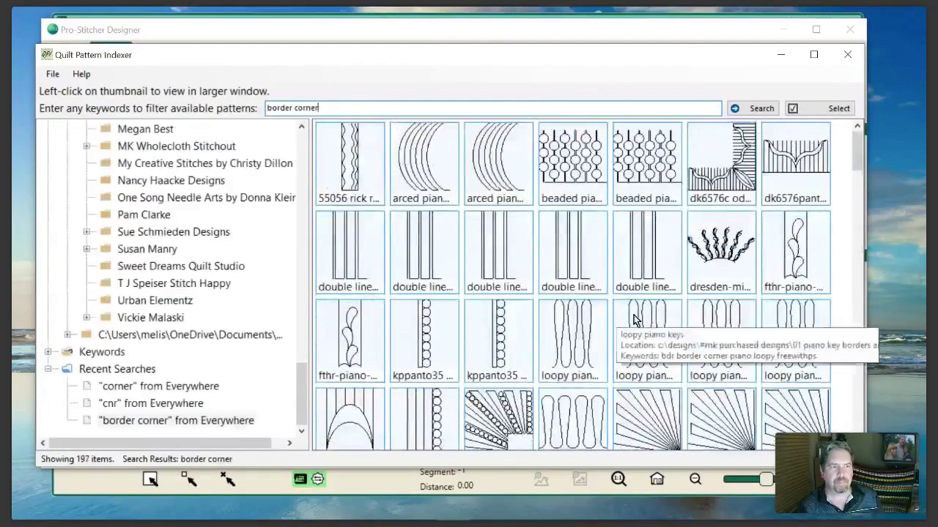
Examine the thumbnails, locations and keywords of the patterns found for "border corner".
{"action": "scroll", "coordinate": [626, 333], "scroll_direction": "down", "scroll_amount": 9}
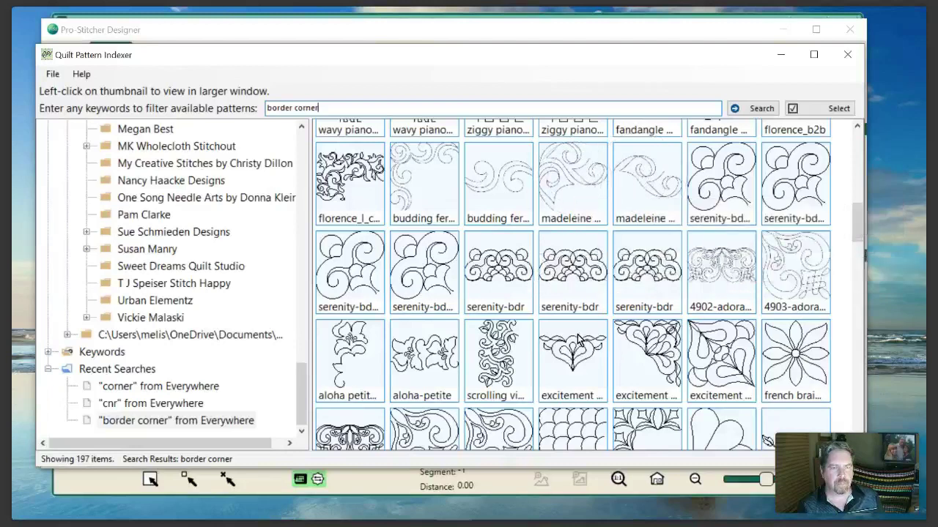
{"action": "scroll", "coordinate": [578, 337], "scroll_direction": "down", "scroll_amount": 1}
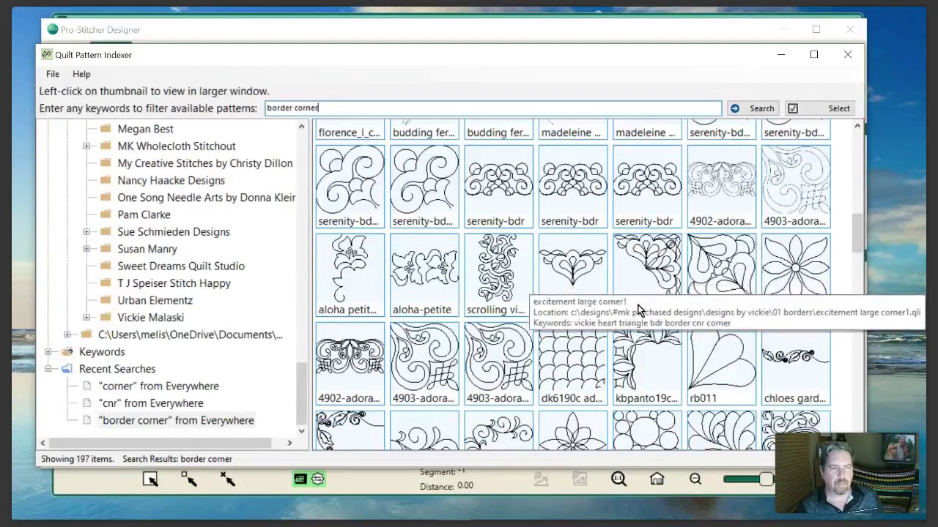
{"action": "scroll", "coordinate": [634, 300], "scroll_direction": "down", "scroll_amount": 3}
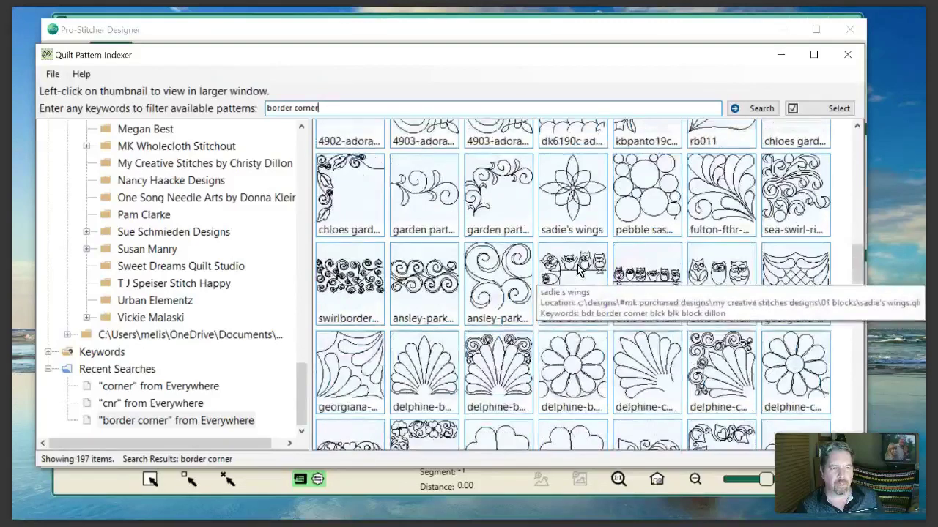
{"action": "scroll", "coordinate": [627, 287], "scroll_direction": "down", "scroll_amount": 1}
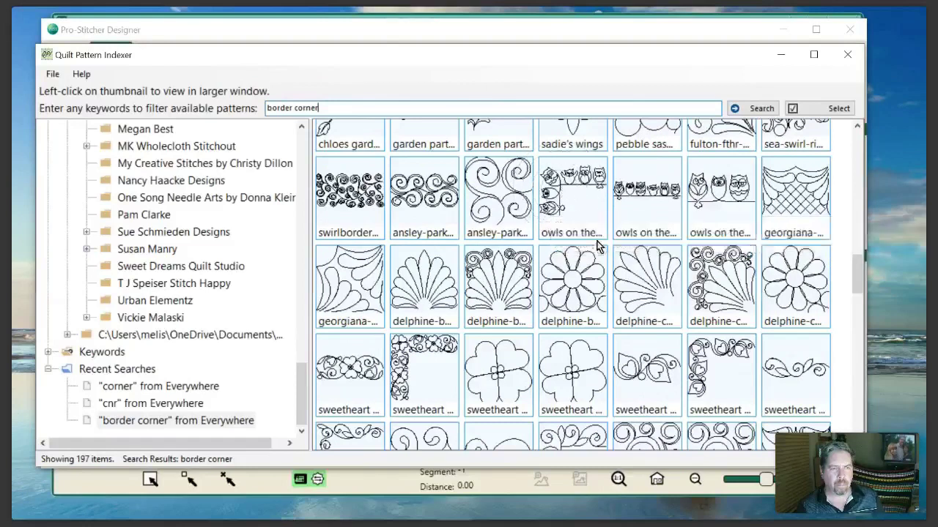
{"action": "scroll", "coordinate": [601, 308], "scroll_direction": "down", "scroll_amount": 2}
{"action": "scroll", "coordinate": [597, 315], "scroll_direction": "down", "scroll_amount": 1}
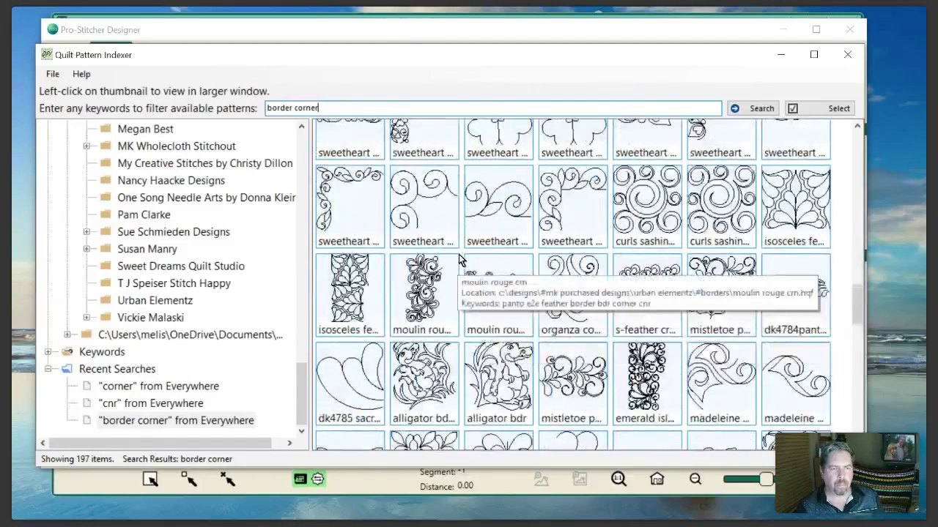
{"action": "scroll", "coordinate": [560, 311], "scroll_direction": "down", "scroll_amount": 5}
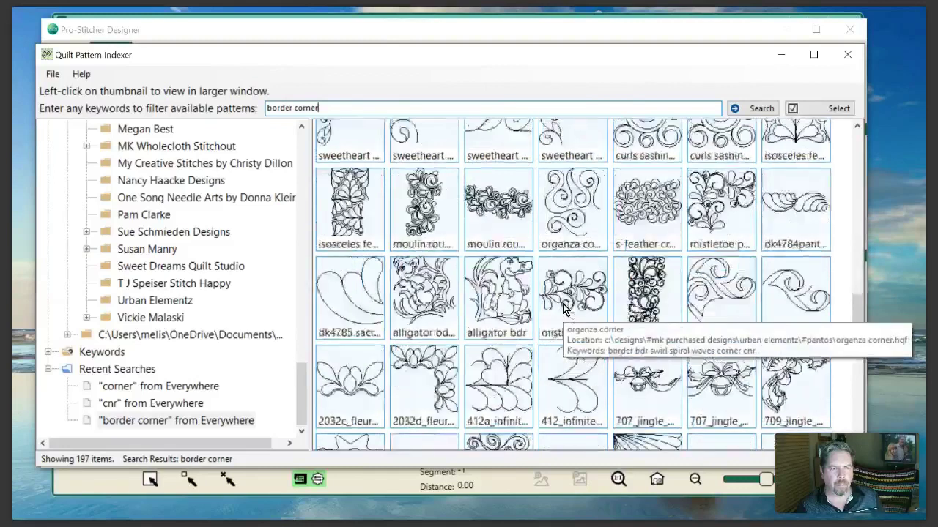
{"action": "scroll", "coordinate": [563, 309], "scroll_direction": "down", "scroll_amount": 3}
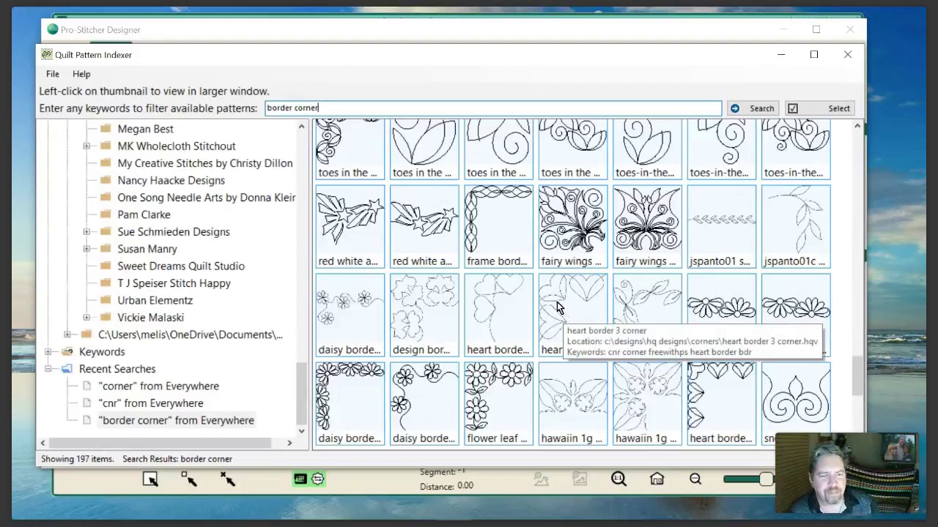
Clear the "border corner" search keyword and select the Pattern Folders root in the folder tree.
{"action": "left_click_drag", "start_coordinate": [340, 108], "coordinate": [207, 108]}
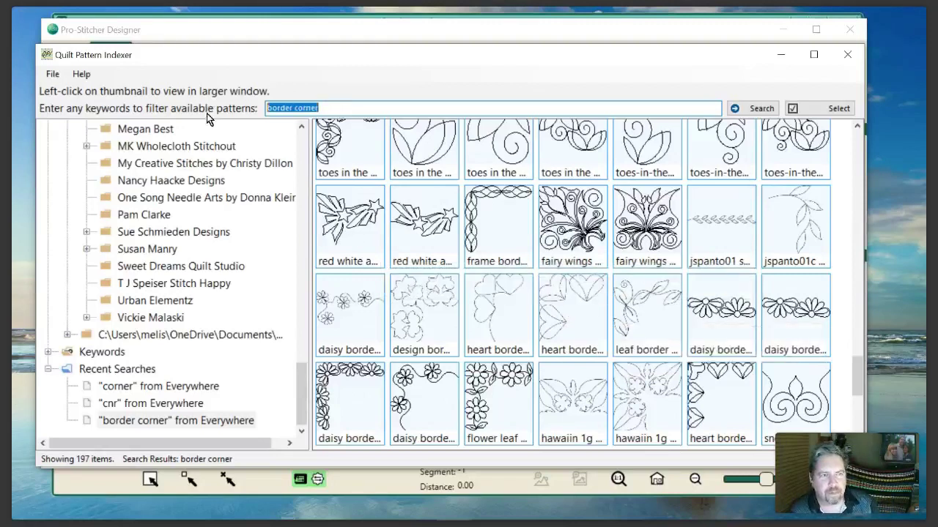
{"action": "key", "text": "Delete"}
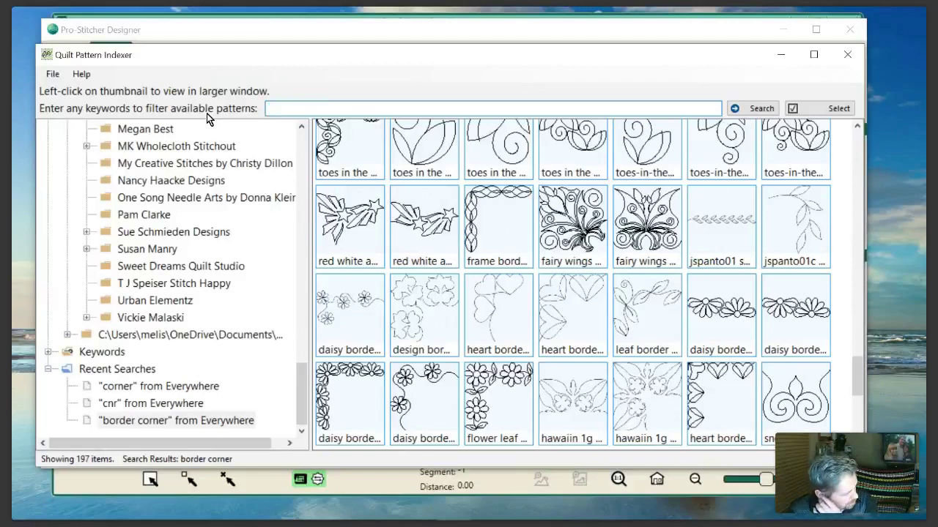
{"action": "left_click_drag", "start_coordinate": [302, 399], "coordinate": [289, 140]}
{"action": "left_click", "coordinate": [115, 163]}
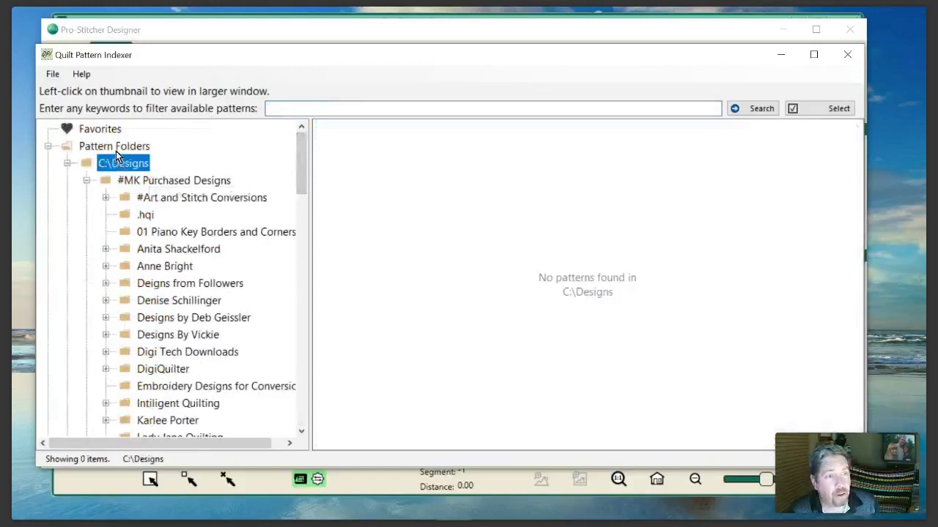
{"action": "left_click", "coordinate": [116, 149]}
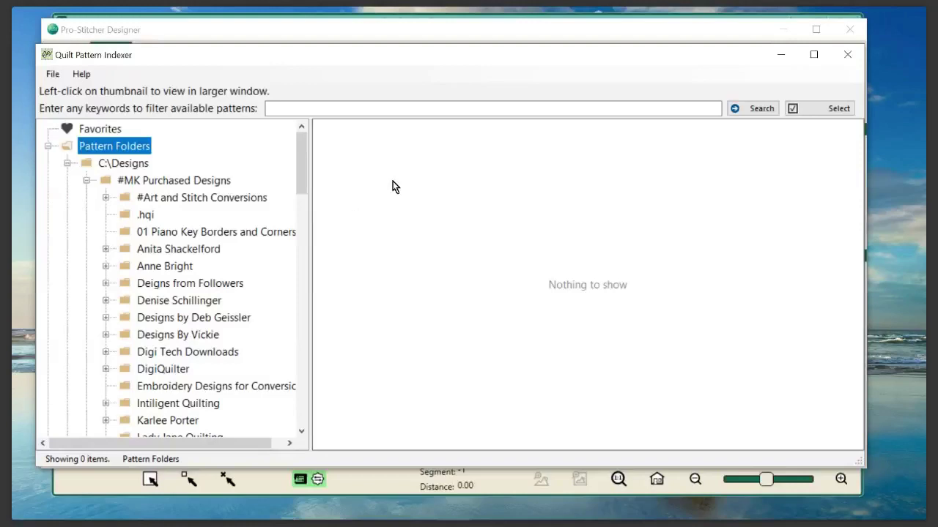
Export the keywords to a QPI storage file named "MK Keywords January Backup" in the Downloads folder.
{"action": "left_click", "coordinate": [53, 74]}
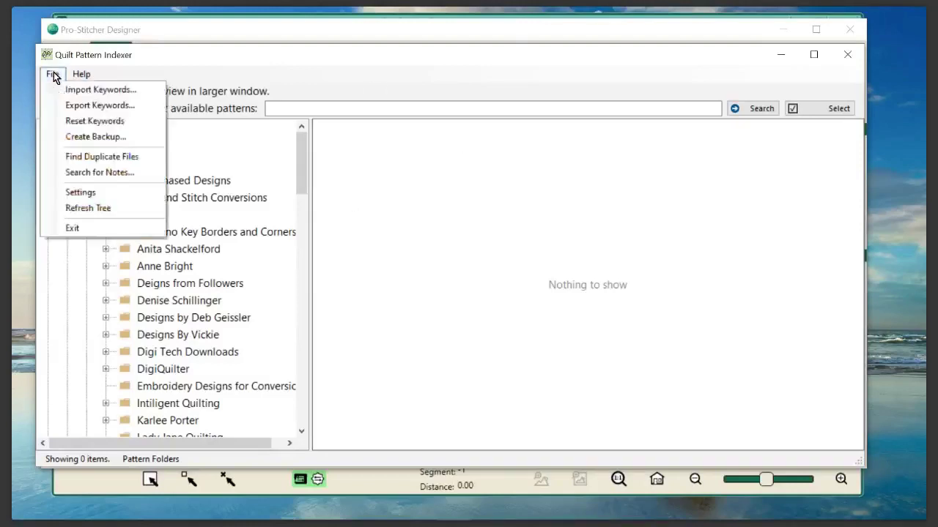
{"action": "left_click", "coordinate": [101, 105]}
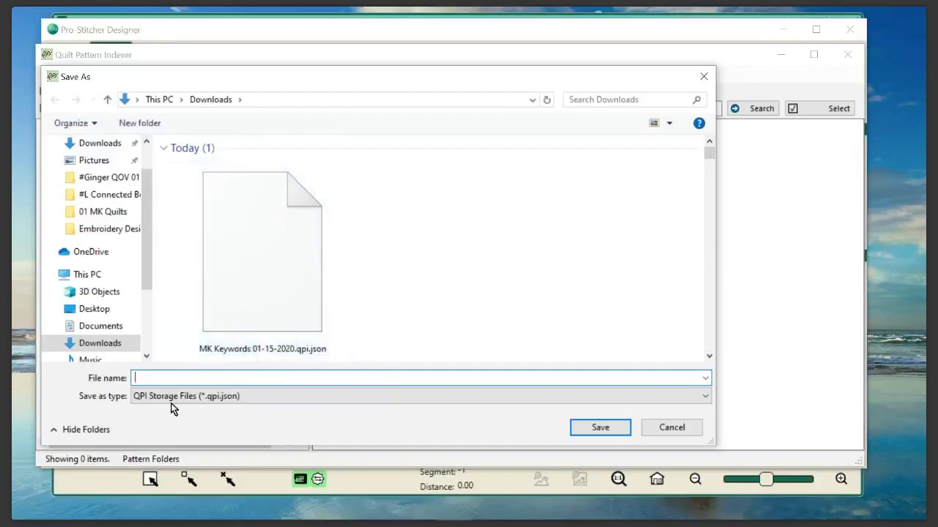
{"action": "type", "text": "MK "}
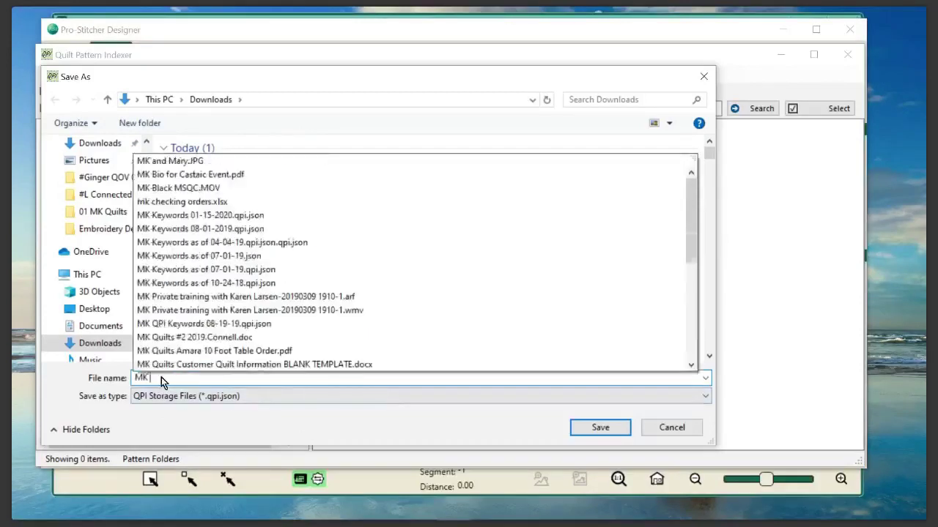
{"action": "type", "text": "Keywords"}
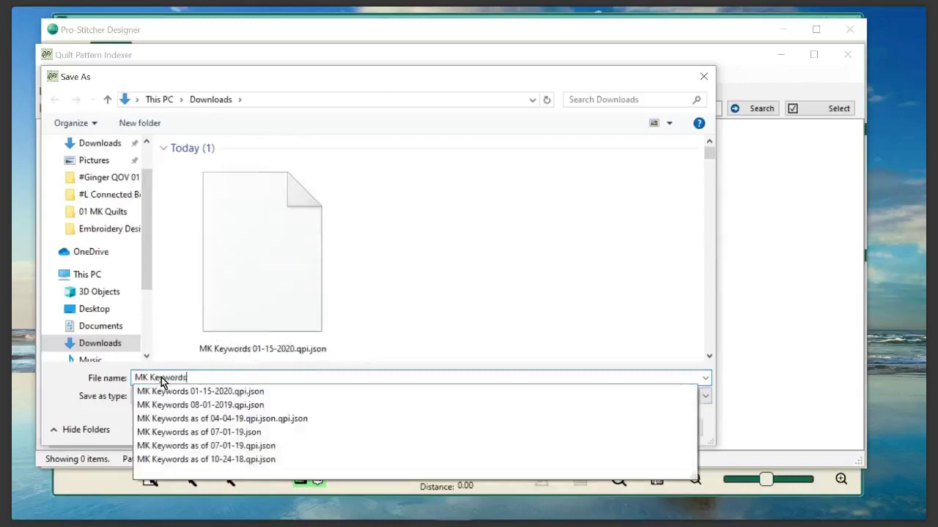
{"action": "type", "text": " January Backup"}
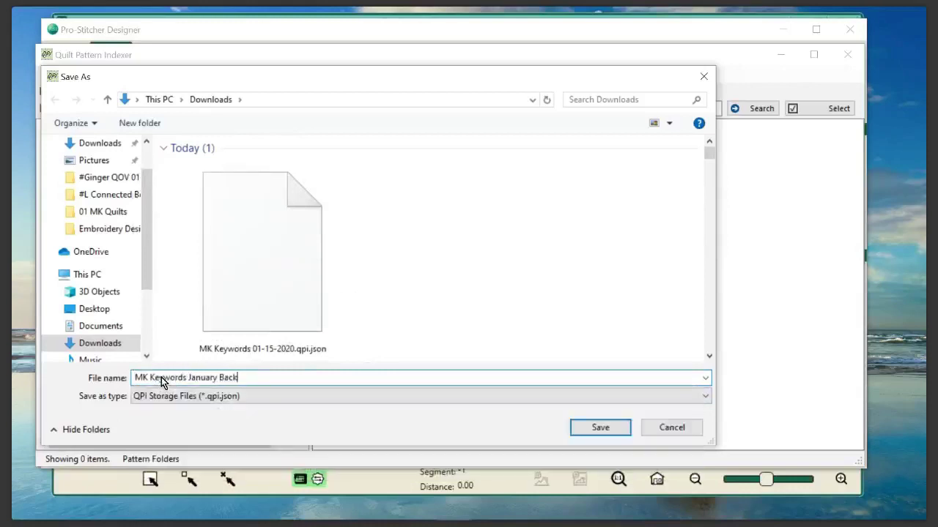
{"action": "left_click", "coordinate": [209, 106]}
{"action": "left_click", "coordinate": [209, 105]}
{"action": "left_click", "coordinate": [616, 430]}
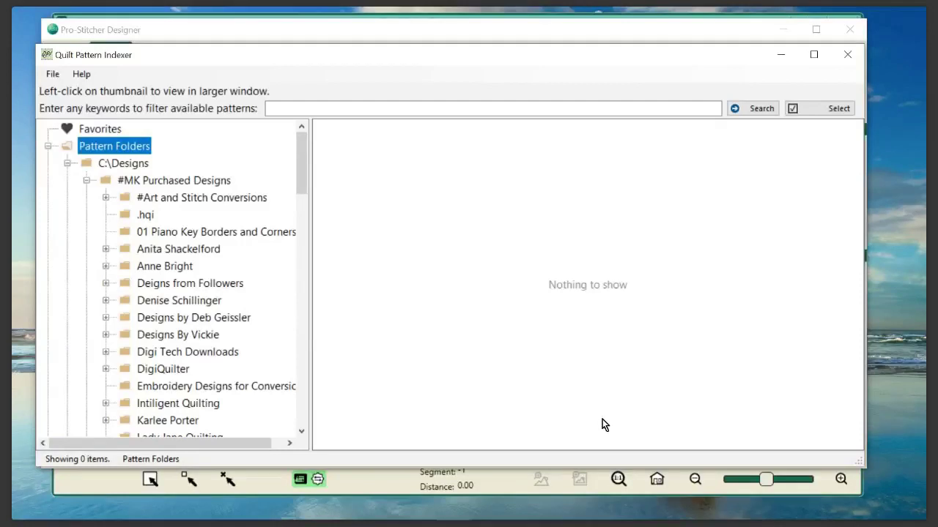
Reset the keywords to the defaults, first backing them up over the existing MK Keywords January Backup.qpi.json file.
{"action": "left_click", "coordinate": [52, 74]}
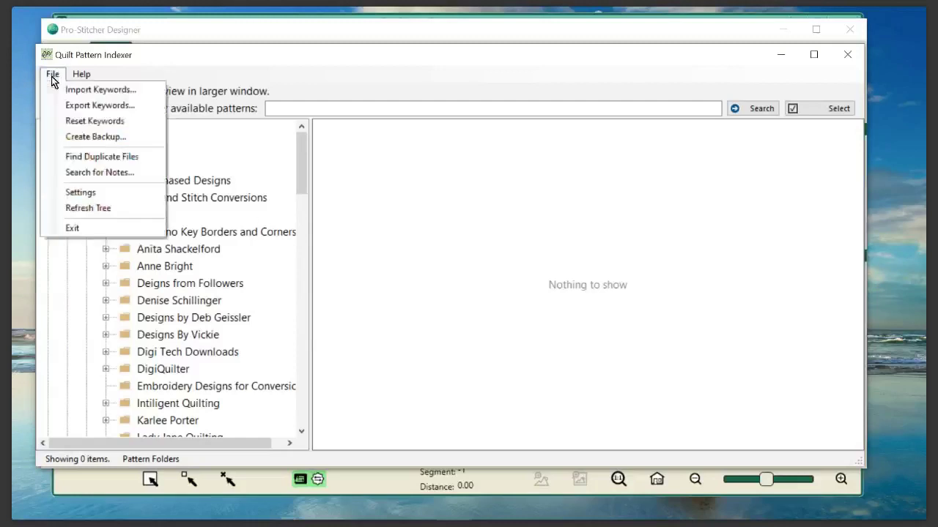
{"action": "left_click", "coordinate": [78, 122]}
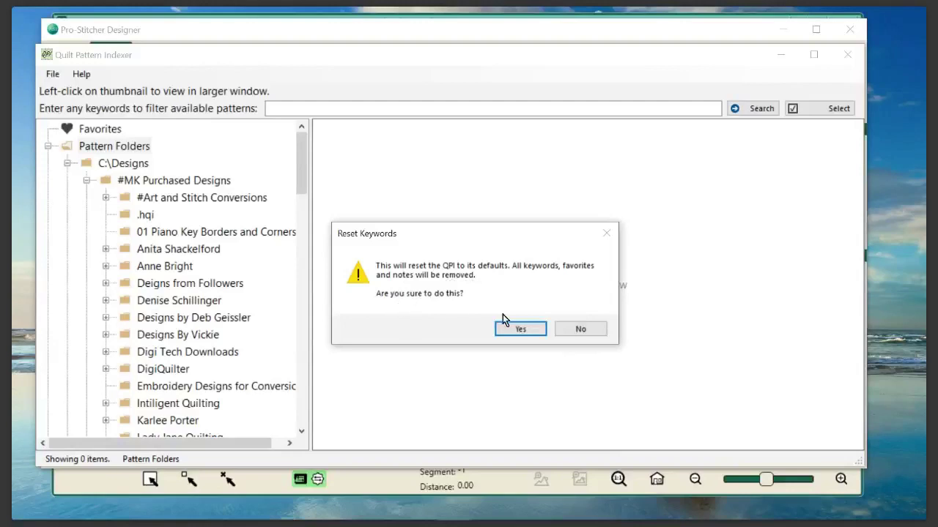
{"action": "left_click", "coordinate": [517, 330]}
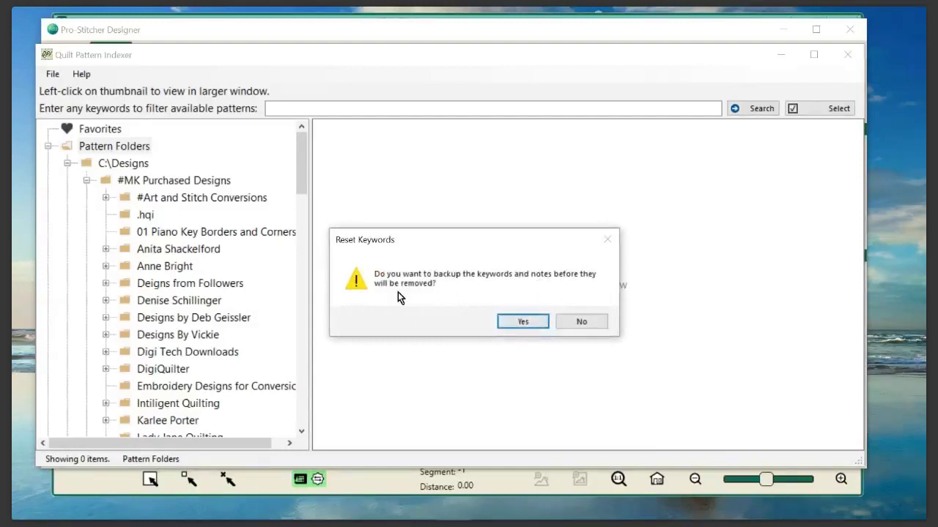
{"action": "left_click", "coordinate": [515, 324]}
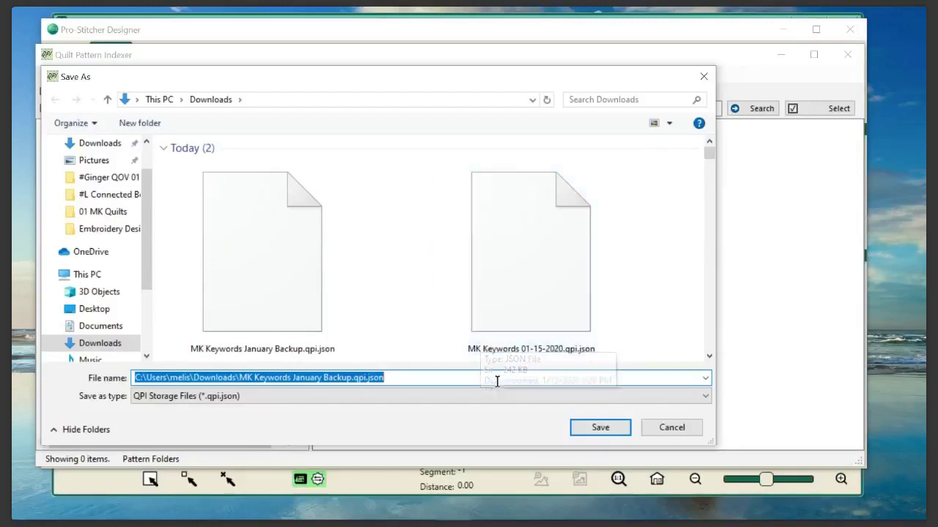
{"action": "left_click", "coordinate": [590, 432]}
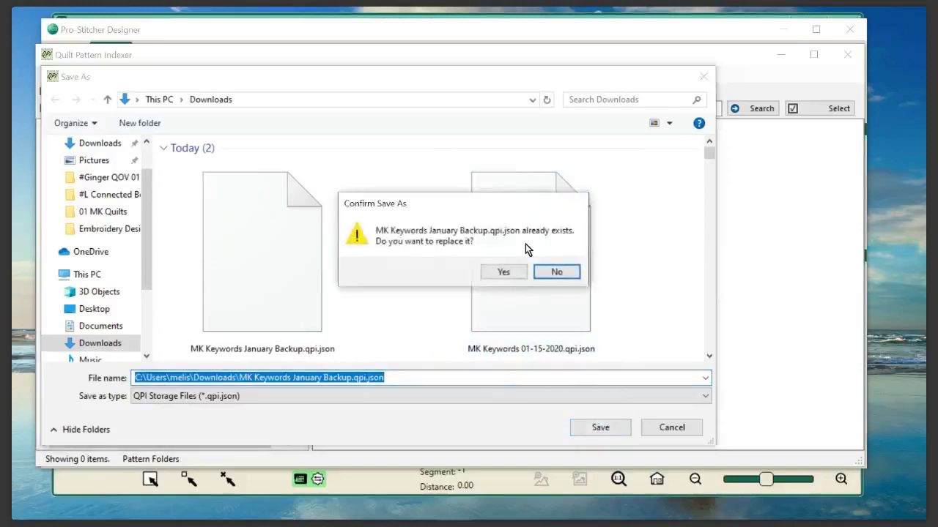
{"action": "left_click", "coordinate": [502, 274]}
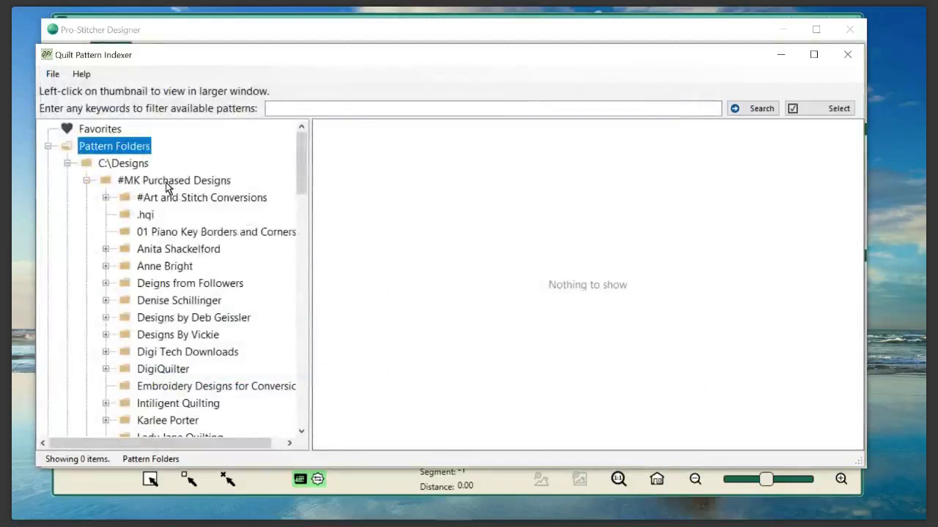
Look through the pattern folder tree and search the patterns for the keyword "corner".
{"action": "scroll", "coordinate": [242, 286], "scroll_direction": "down", "scroll_amount": 20}
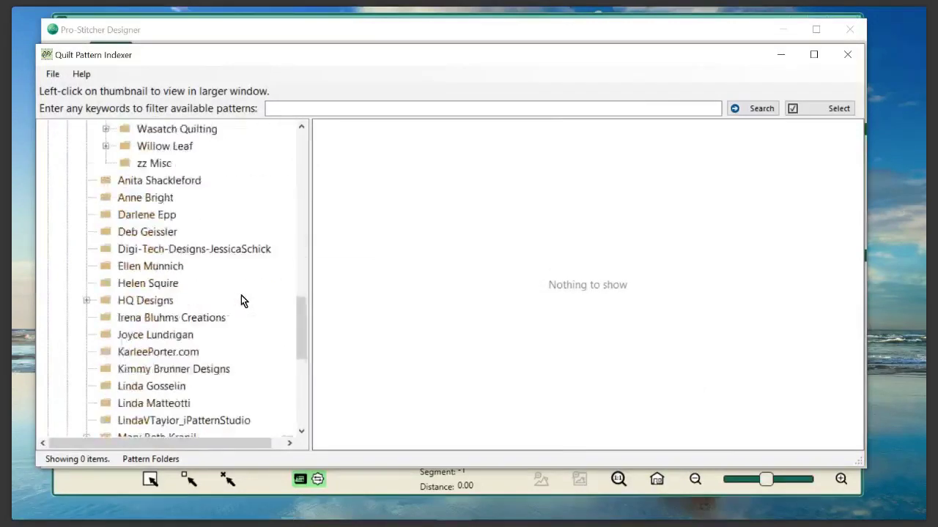
{"action": "scroll", "coordinate": [242, 299], "scroll_direction": "up", "scroll_amount": 20}
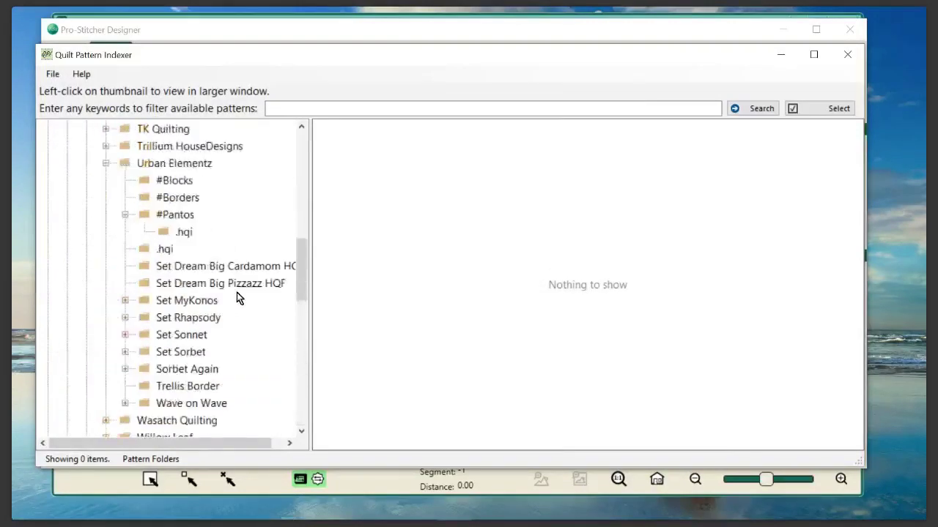
{"action": "left_click", "coordinate": [311, 109]}
{"action": "type", "text": "corner"}
{"action": "key", "text": "Return"}
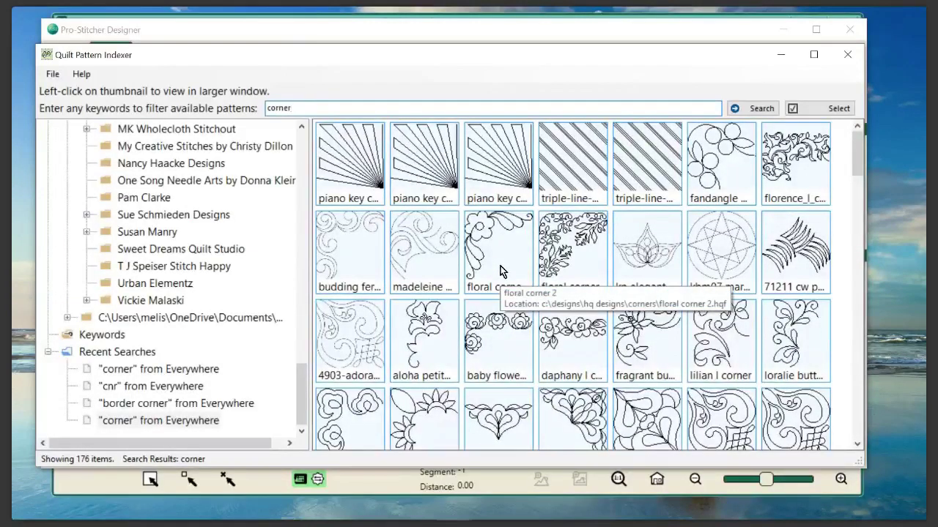
Examine the patterns found for "corner" through the whole list and open the madeleine pattern in a larger window.
{"action": "scroll", "coordinate": [241, 283], "scroll_direction": "up", "scroll_amount": 7}
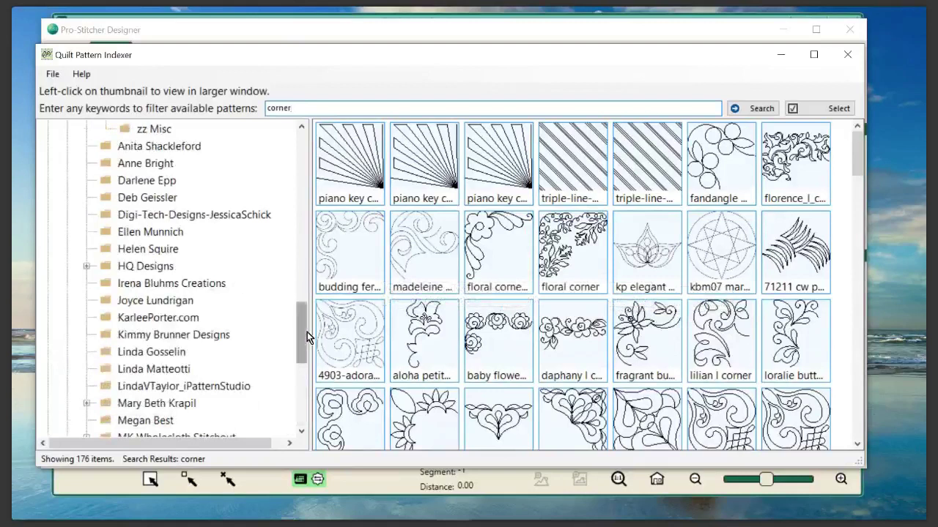
{"action": "left_click_drag", "start_coordinate": [304, 313], "coordinate": [303, 146]}
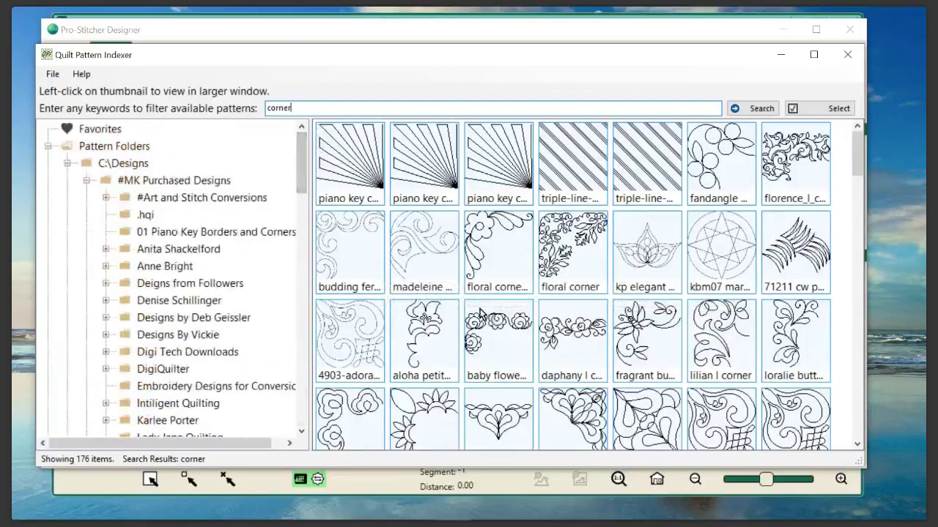
{"action": "left_click", "coordinate": [417, 248]}
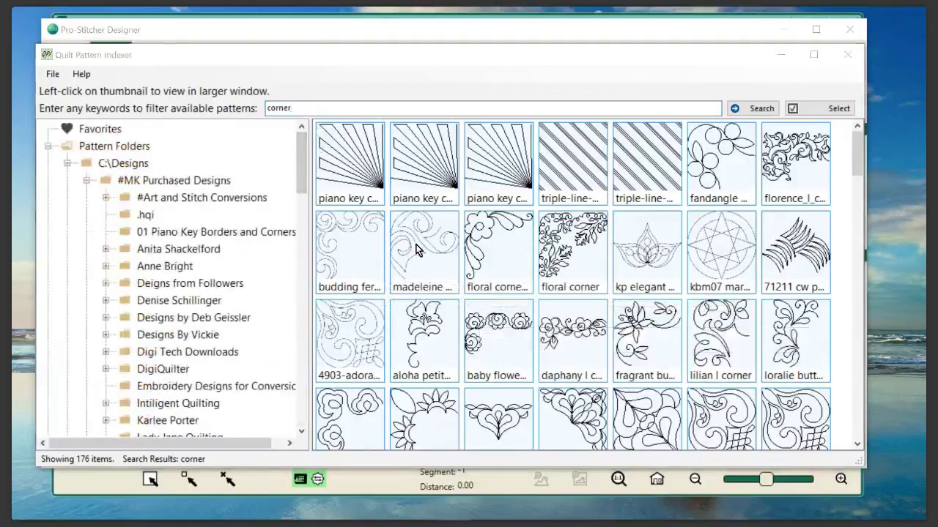
{"action": "scroll", "coordinate": [475, 290], "scroll_direction": "down", "scroll_amount": 10}
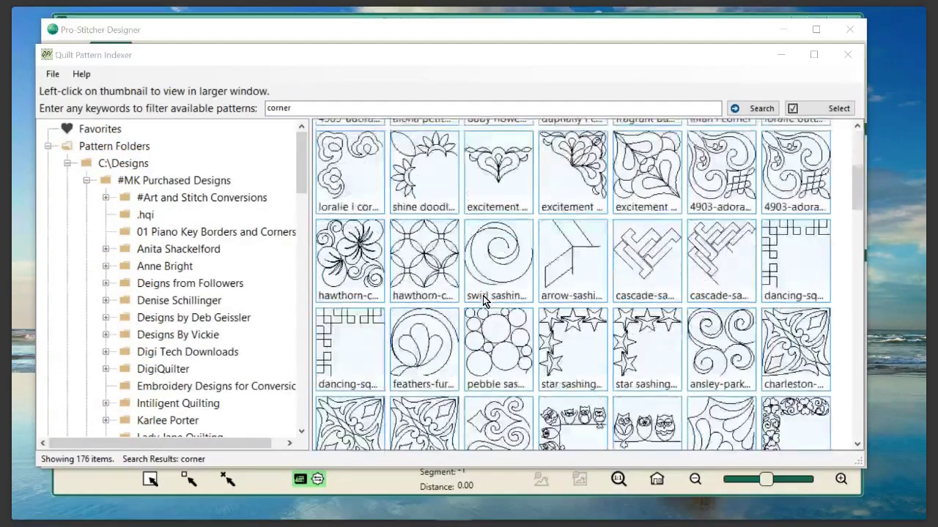
{"action": "scroll", "coordinate": [483, 303], "scroll_direction": "down", "scroll_amount": 10}
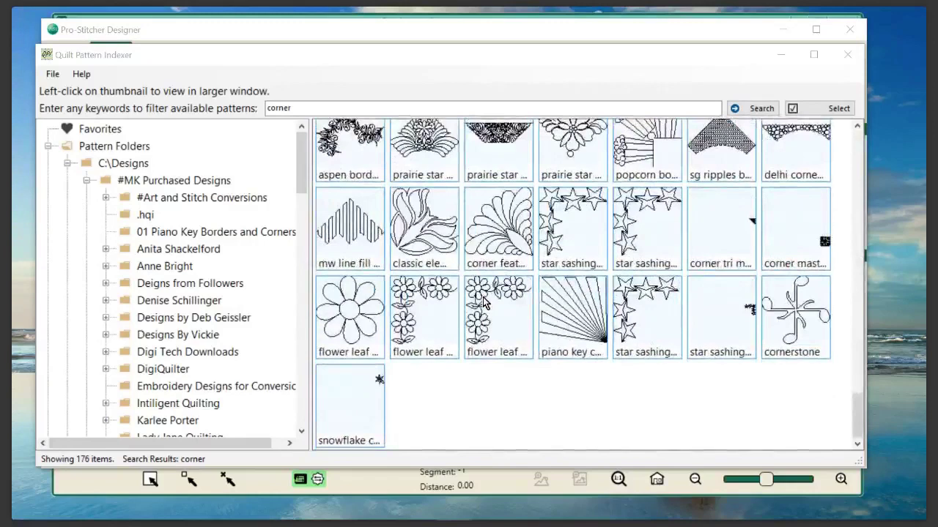
{"action": "scroll", "coordinate": [483, 303], "scroll_direction": "up", "scroll_amount": 15}
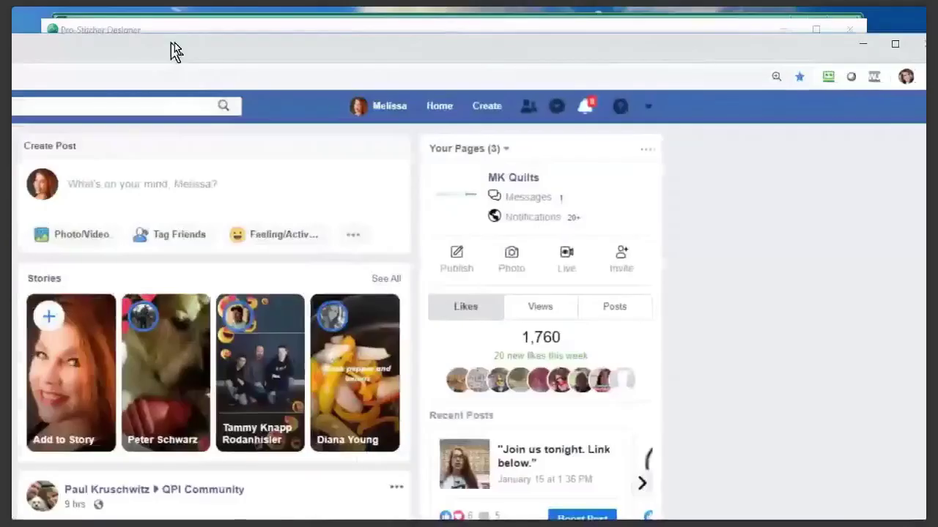
Switch to the Facebook browser window and reposition it on the desktop so its search bar and navigation links are visible.
{"action": "left_click_drag", "start_coordinate": [174, 50], "coordinate": [80, 41]}
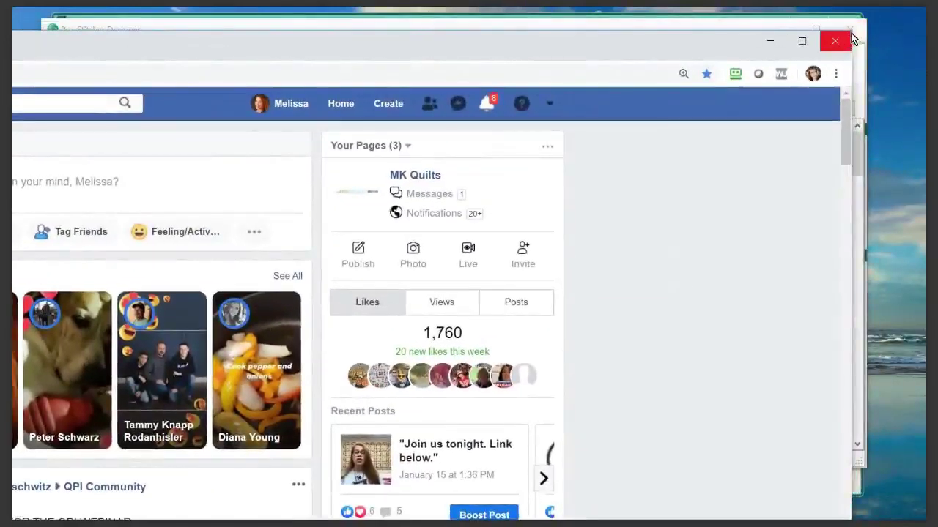
{"action": "left_click_drag", "start_coordinate": [555, 51], "coordinate": [888, 132]}
{"action": "left_click_drag", "start_coordinate": [657, 124], "coordinate": [934, 139]}
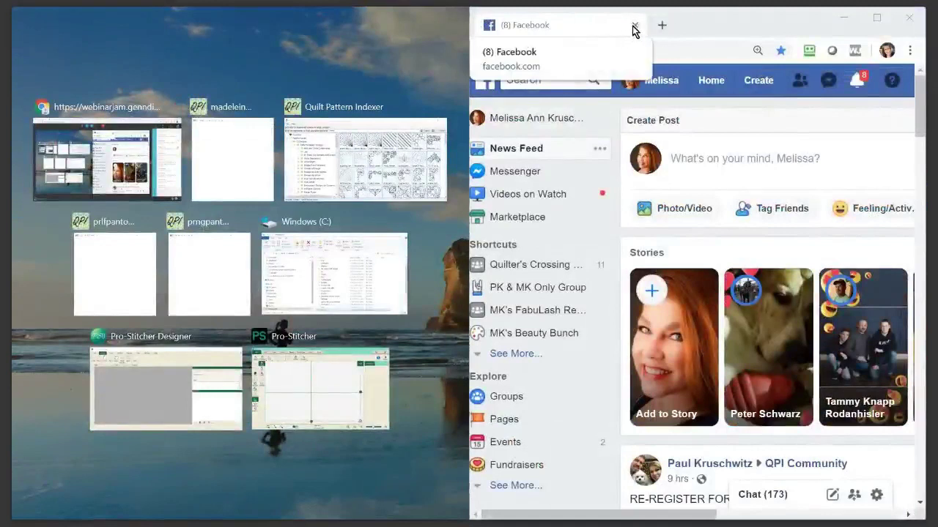
{"action": "left_click_drag", "start_coordinate": [686, 30], "coordinate": [300, 45]}
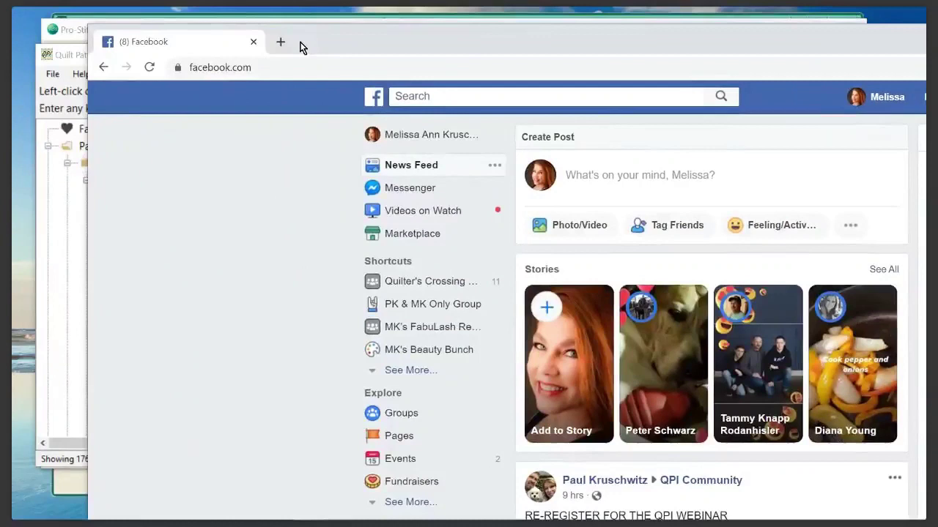
Expand the Facebook shortcuts and open the QPI Community group from the recent searches.
{"action": "left_click", "coordinate": [408, 371]}
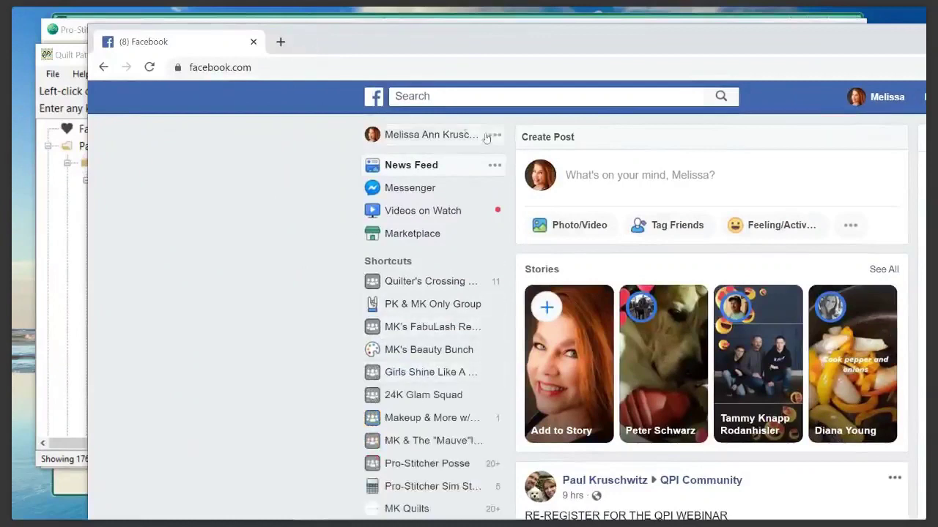
{"action": "left_click", "coordinate": [437, 101]}
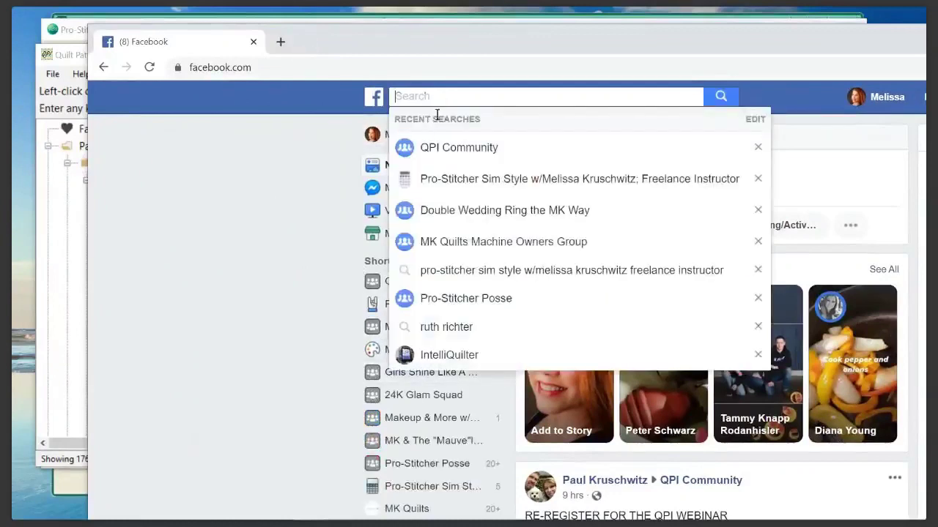
{"action": "left_click", "coordinate": [447, 151]}
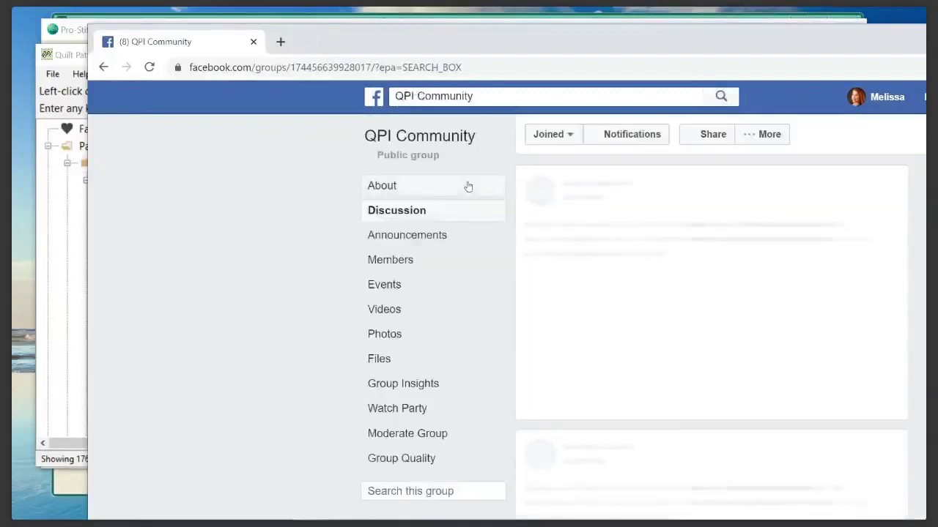
Browse the QPI Community group's files and open the post containing the january2020.qpi.json keyword list.
{"action": "left_click", "coordinate": [380, 359]}
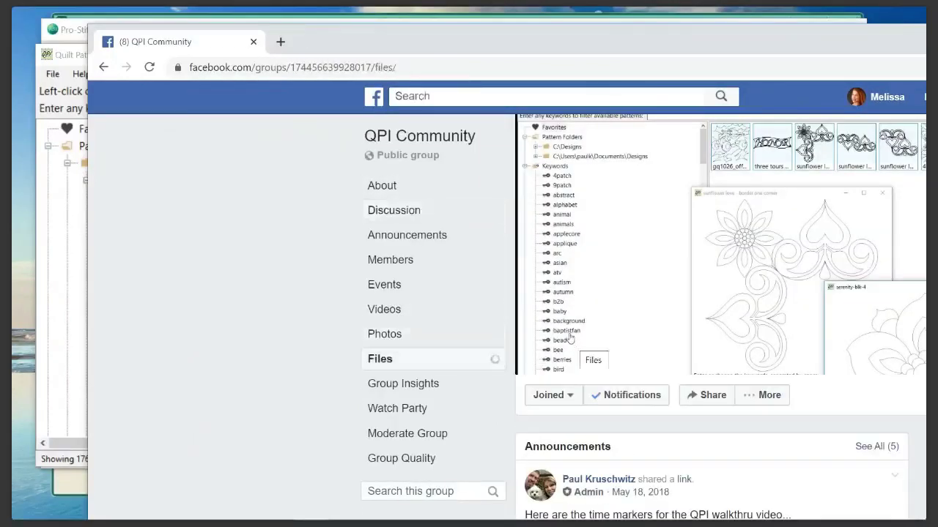
{"action": "scroll", "coordinate": [569, 335], "scroll_direction": "down", "scroll_amount": 4}
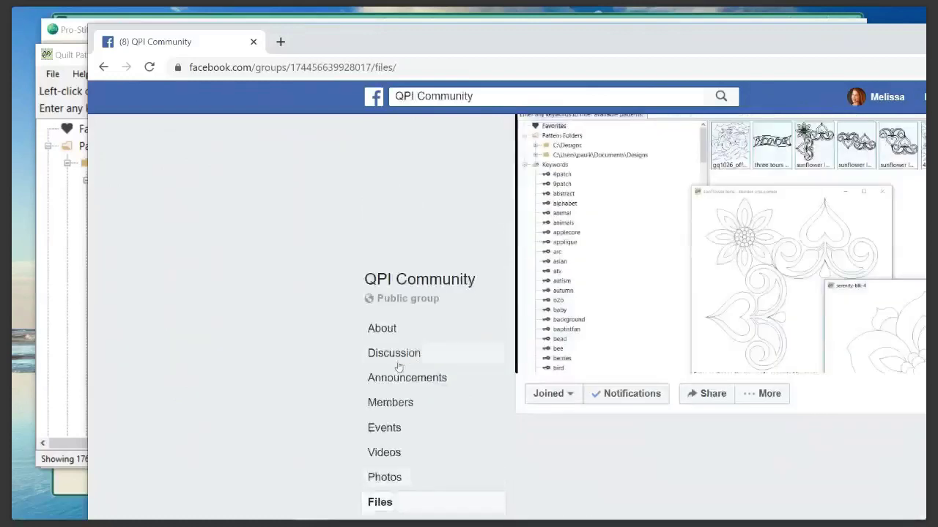
{"action": "scroll", "coordinate": [614, 330], "scroll_direction": "down", "scroll_amount": 4}
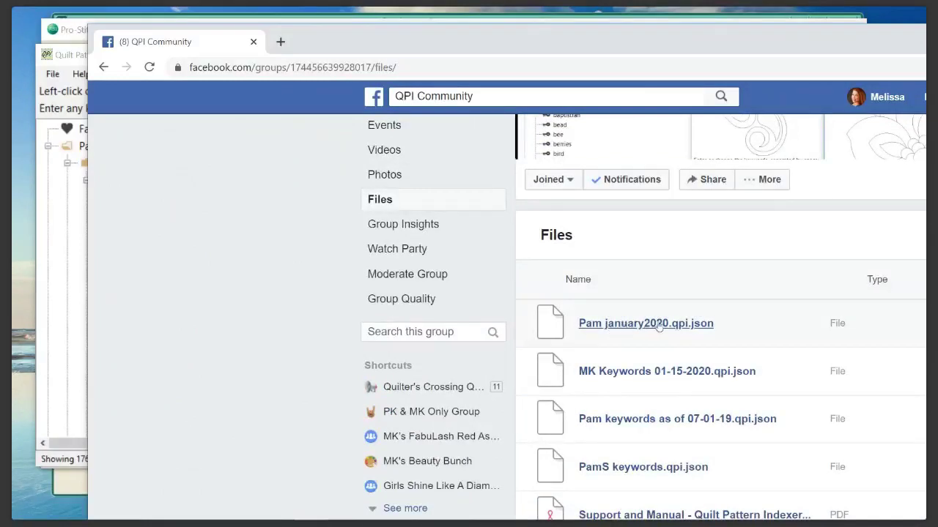
{"action": "scroll", "coordinate": [652, 327], "scroll_direction": "down", "scroll_amount": 3}
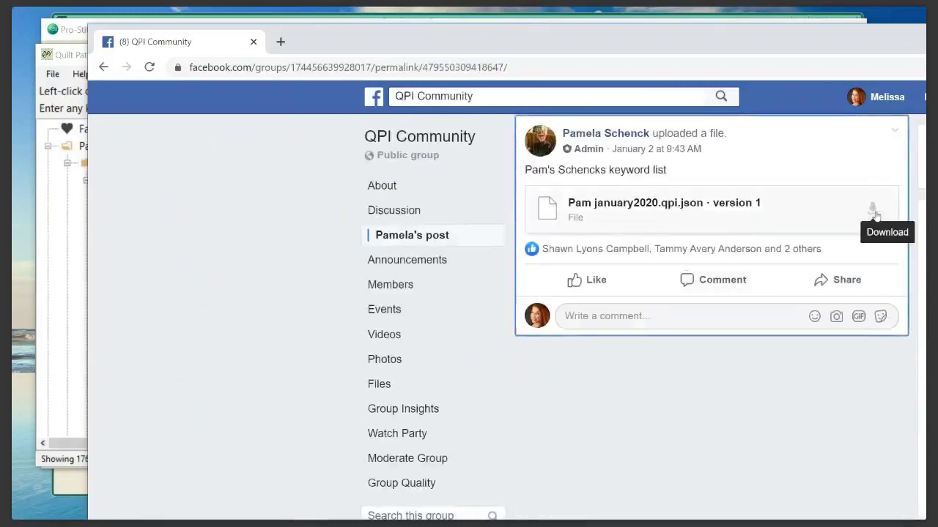
Download the january2020.qpi.json keyword file from the post and show the Downloads folder in File Explorer.
{"action": "left_click", "coordinate": [872, 213]}
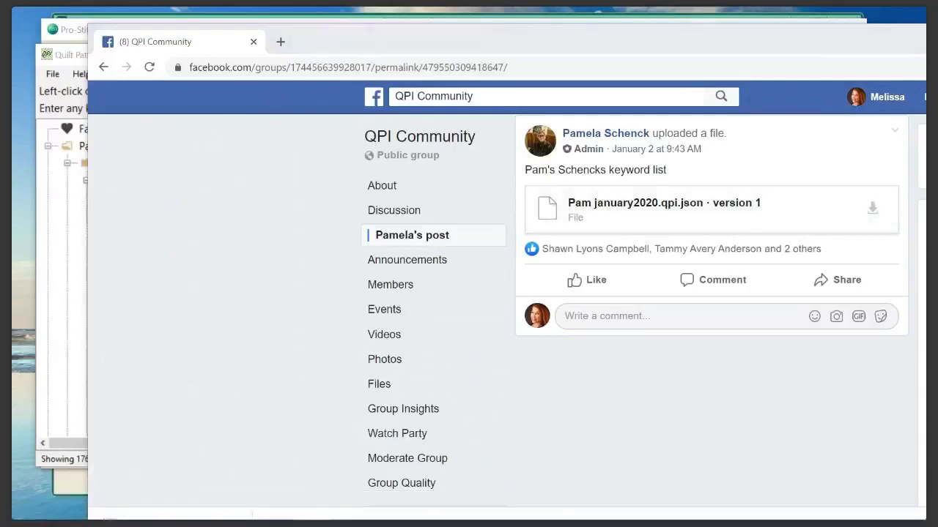
{"action": "key", "text": "alt+Tab"}
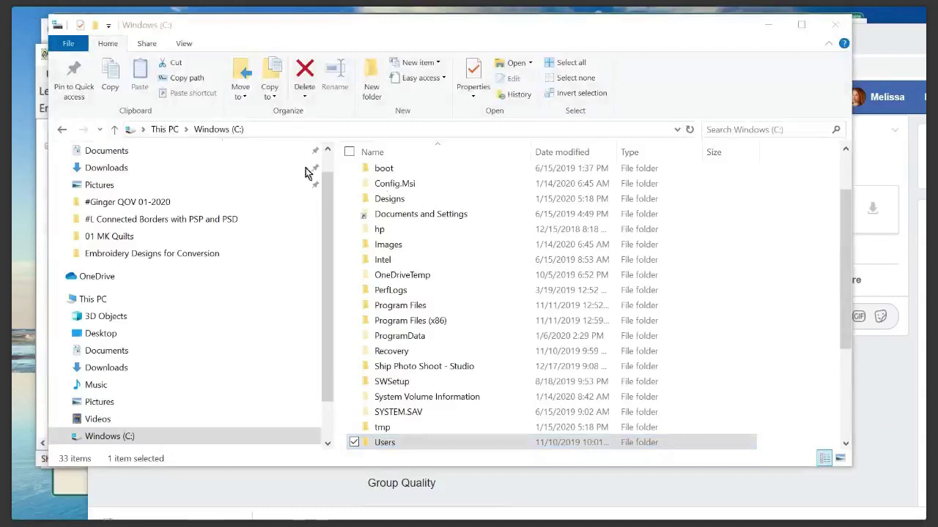
{"action": "left_click", "coordinate": [329, 157]}
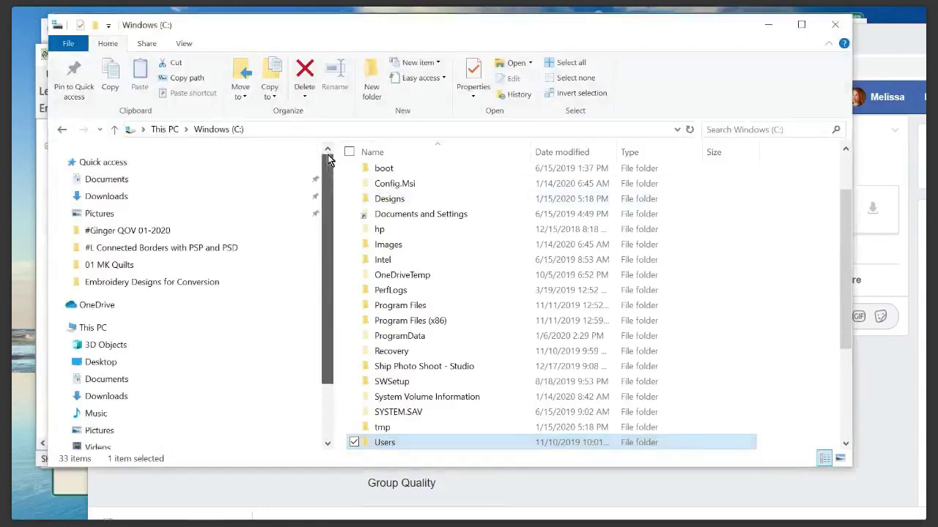
{"action": "left_click", "coordinate": [118, 196]}
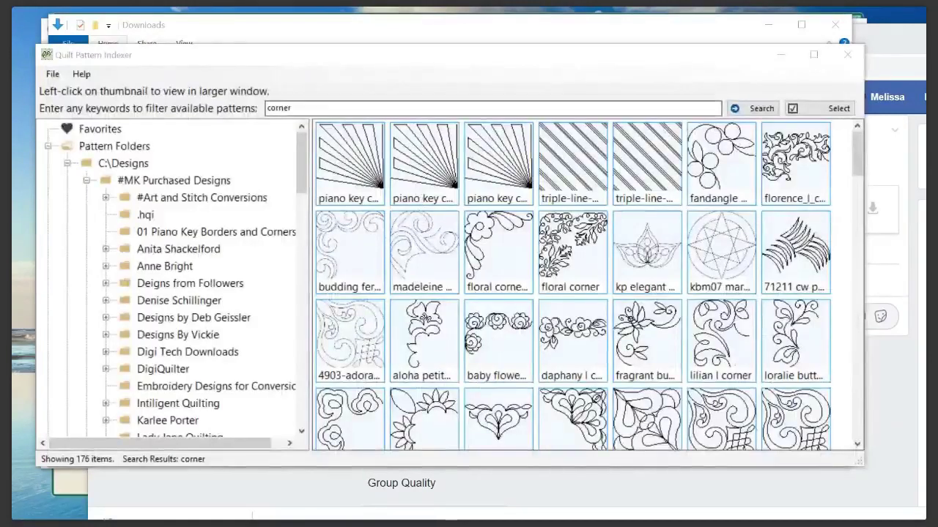
Switch to Quilt Pattern Indexer and import the keywords from the downloaded january2020.qpi.json file.
{"action": "left_click", "coordinate": [53, 74]}
{"action": "left_click", "coordinate": [91, 91]}
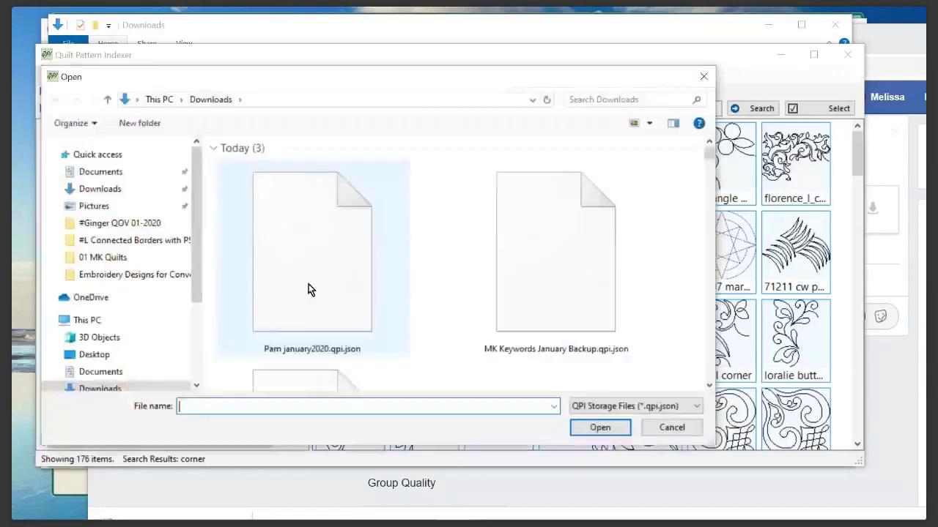
{"action": "left_click", "coordinate": [308, 289]}
{"action": "left_click", "coordinate": [586, 428]}
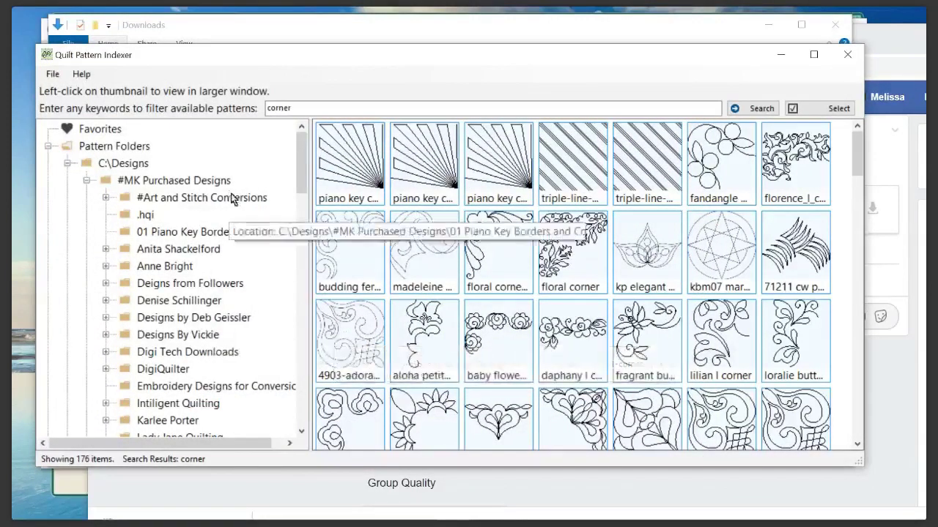
Examine the Keywords list in the folder tree, from the numeric entries through those starting with g, and return to the pattern folders.
{"action": "left_click_drag", "start_coordinate": [298, 184], "coordinate": [300, 438]}
{"action": "left_click", "coordinate": [47, 334]}
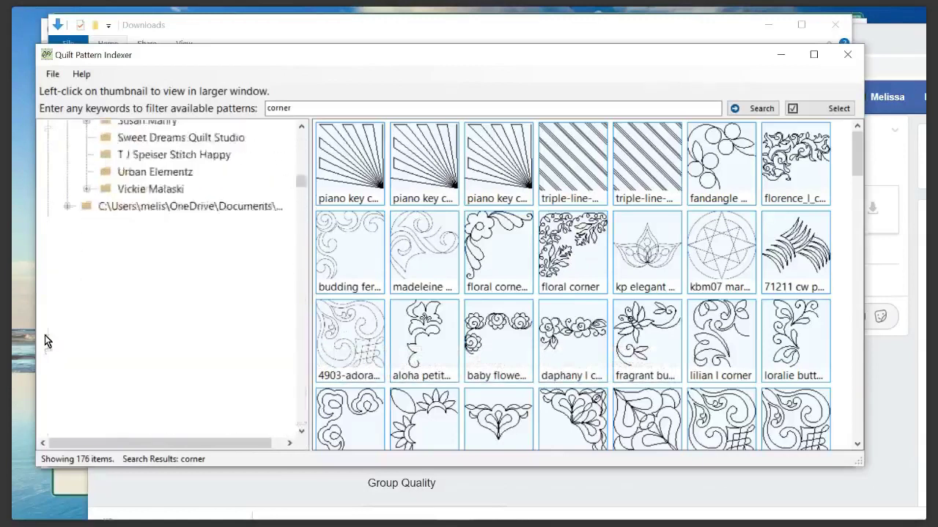
{"action": "scroll", "coordinate": [131, 268], "scroll_direction": "up", "scroll_amount": 1}
{"action": "scroll", "coordinate": [133, 263], "scroll_direction": "down", "scroll_amount": 5}
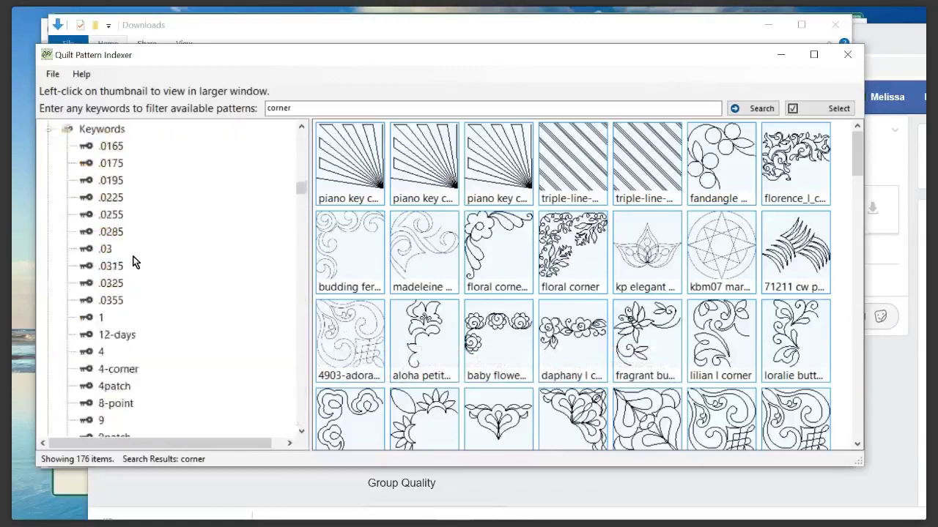
{"action": "scroll", "coordinate": [134, 262], "scroll_direction": "down", "scroll_amount": 14}
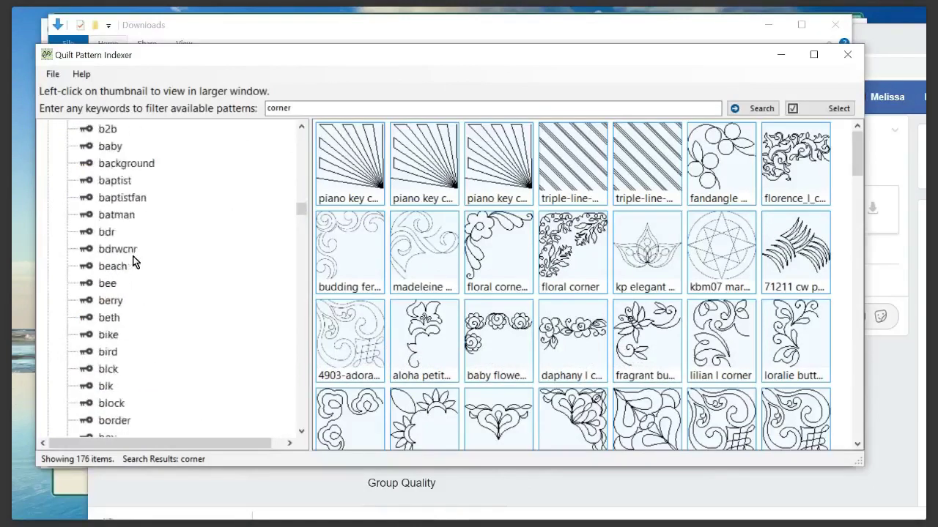
{"action": "scroll", "coordinate": [134, 262], "scroll_direction": "down", "scroll_amount": 16}
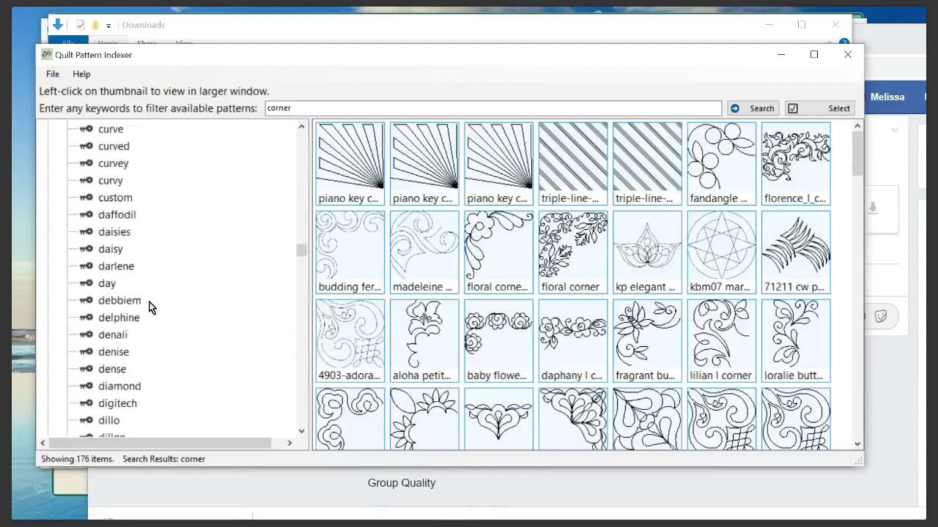
{"action": "scroll", "coordinate": [145, 316], "scroll_direction": "down", "scroll_amount": 5}
{"action": "scroll", "coordinate": [144, 316], "scroll_direction": "down", "scroll_amount": 10}
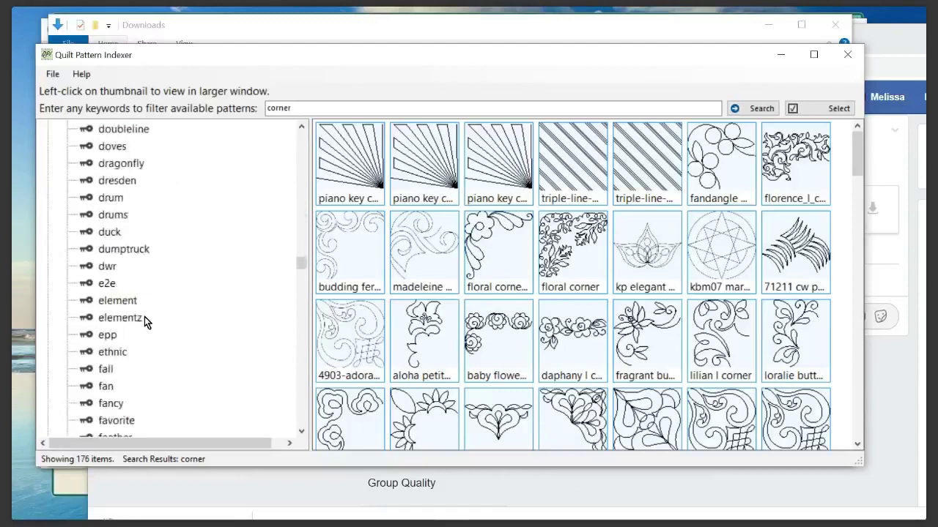
{"action": "scroll", "coordinate": [144, 316], "scroll_direction": "down", "scroll_amount": 3}
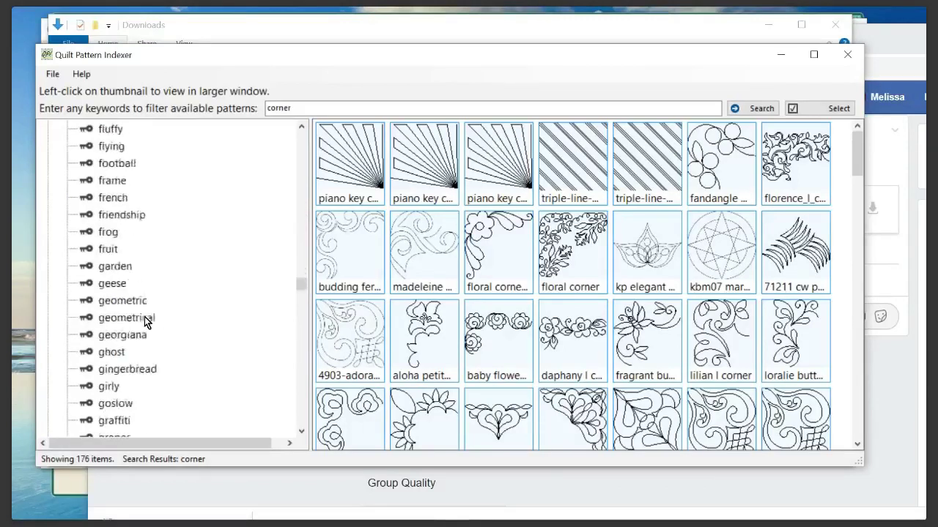
{"action": "scroll", "coordinate": [144, 317], "scroll_direction": "down", "scroll_amount": 1}
{"action": "scroll", "coordinate": [144, 317], "scroll_direction": "up", "scroll_amount": 1}
{"action": "scroll", "coordinate": [144, 319], "scroll_direction": "up", "scroll_amount": 15}
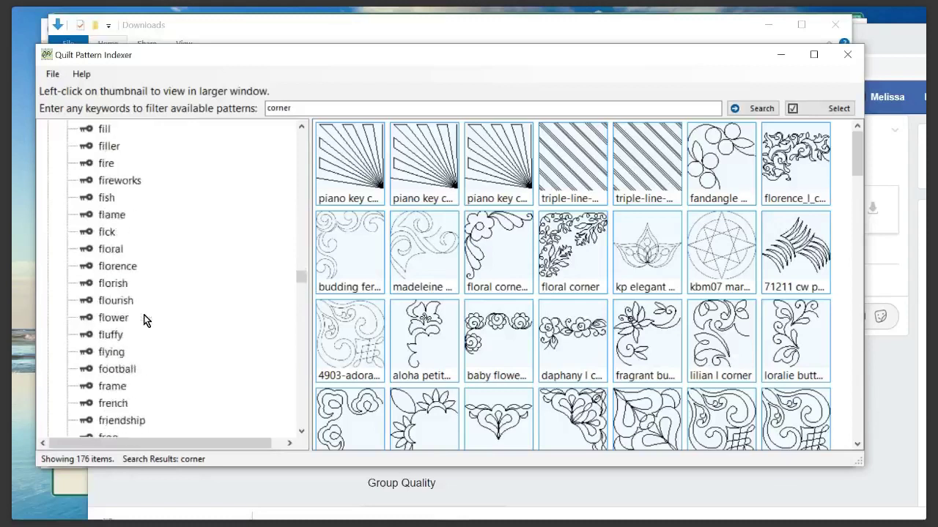
{"action": "scroll", "coordinate": [144, 319], "scroll_direction": "up", "scroll_amount": 10}
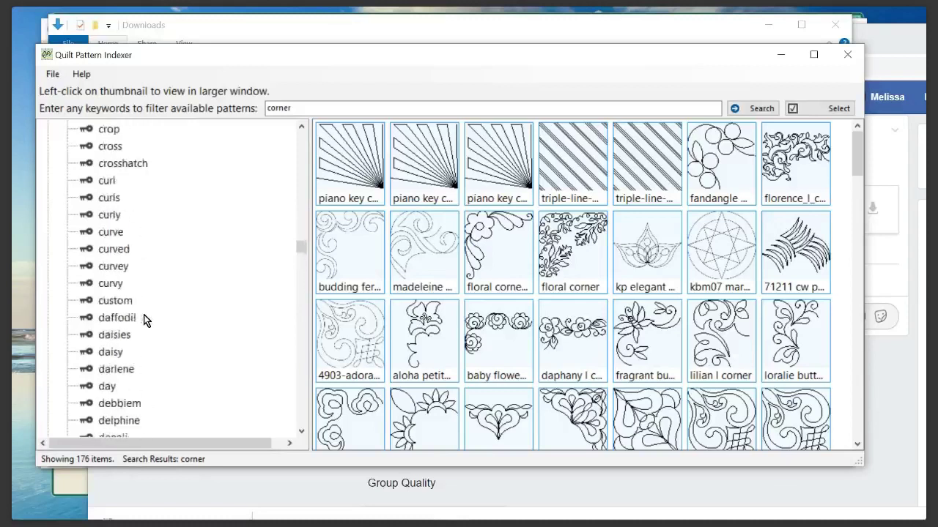
{"action": "scroll", "coordinate": [144, 319], "scroll_direction": "up", "scroll_amount": 20}
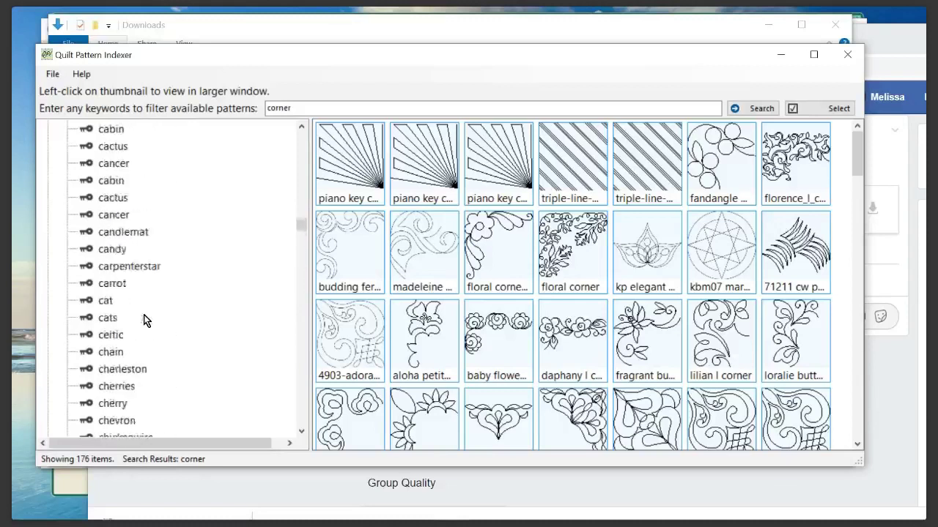
{"action": "scroll", "coordinate": [144, 320], "scroll_direction": "up", "scroll_amount": 5}
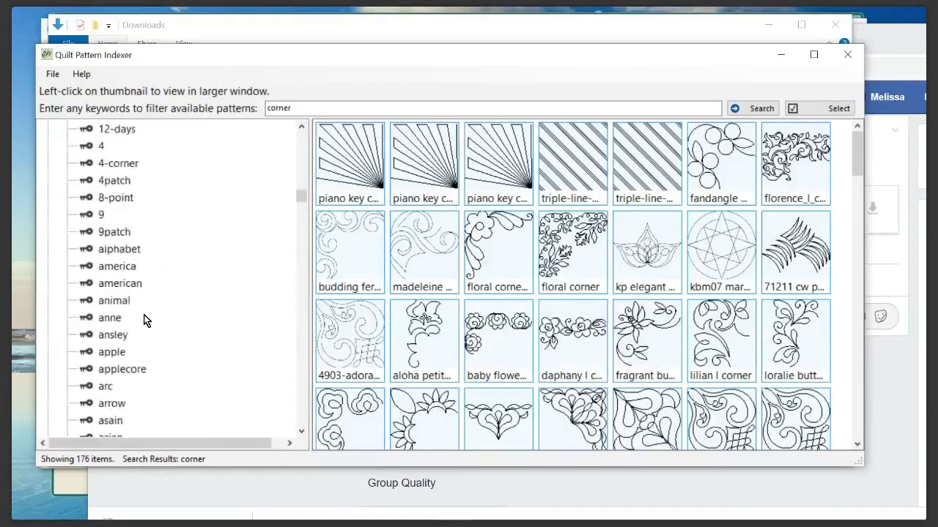
{"action": "scroll", "coordinate": [144, 319], "scroll_direction": "up", "scroll_amount": 1}
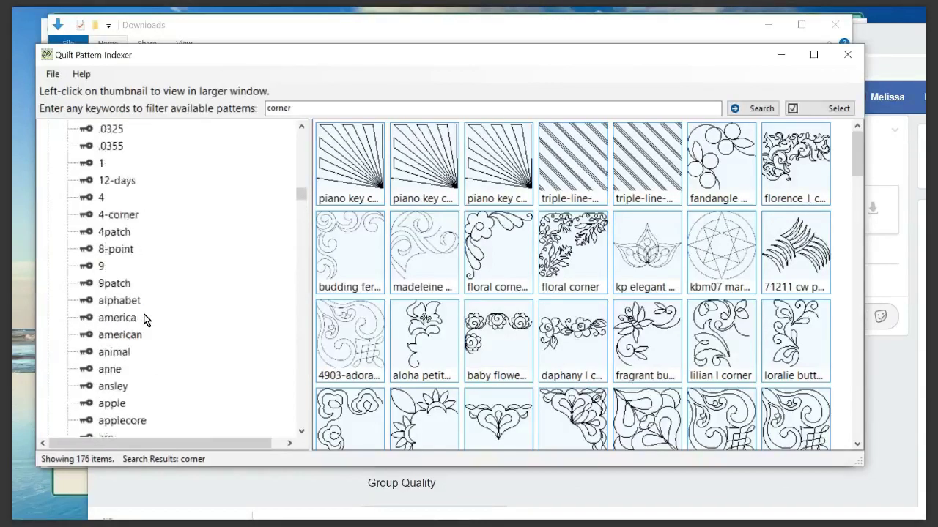
{"action": "scroll", "coordinate": [144, 320], "scroll_direction": "up", "scroll_amount": 5}
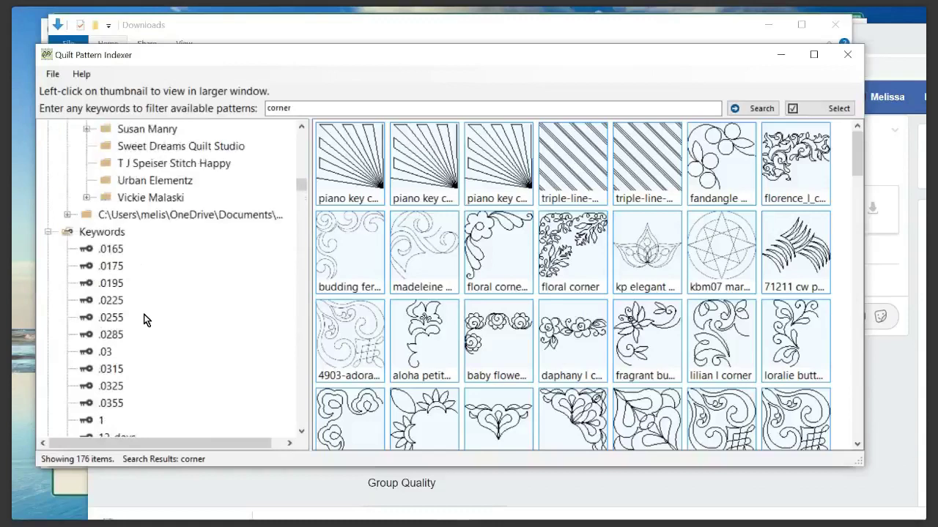
{"action": "scroll", "coordinate": [144, 320], "scroll_direction": "up", "scroll_amount": 10}
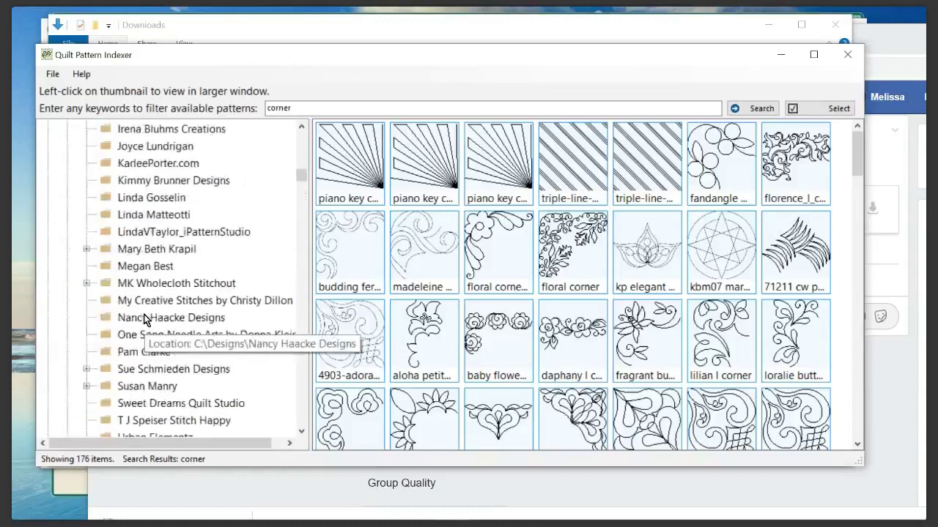
{"action": "left_click", "coordinate": [56, 75]}
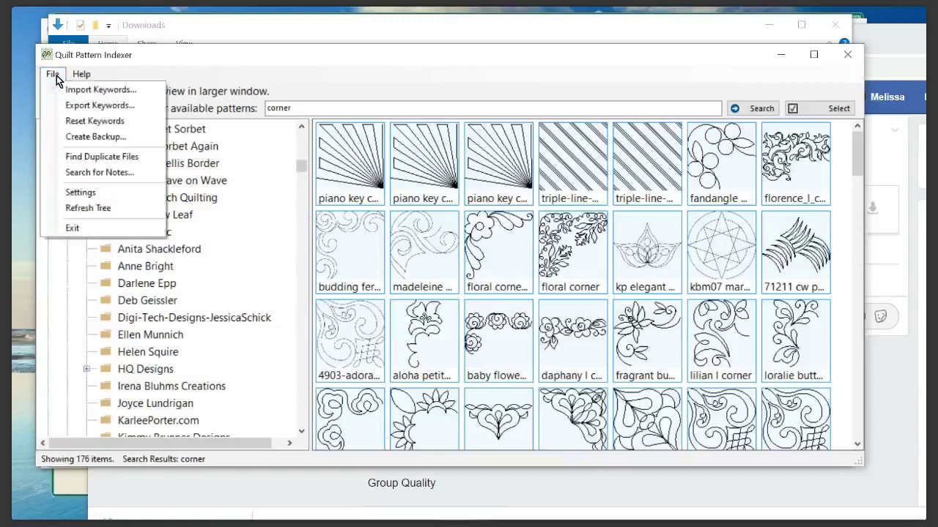
{"action": "left_click", "coordinate": [55, 75]}
{"action": "left_click", "coordinate": [56, 77]}
{"action": "left_click", "coordinate": [75, 120]}
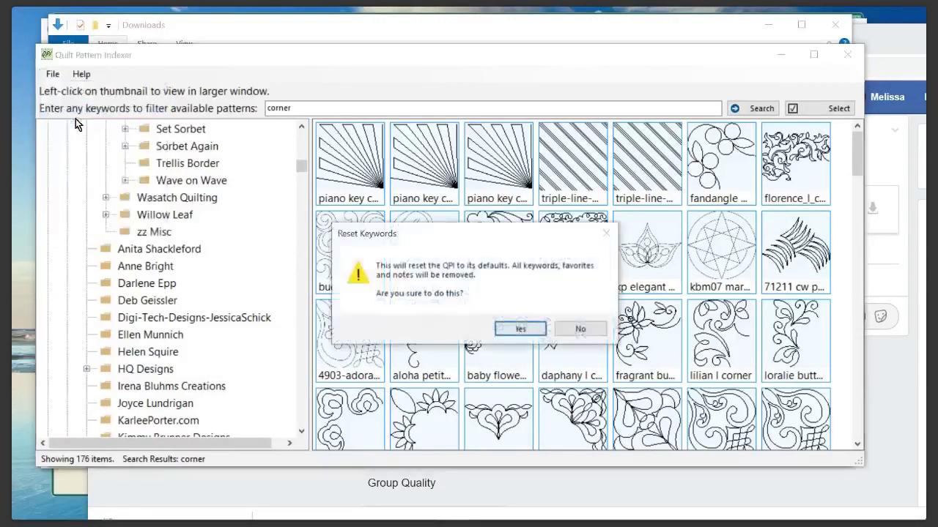
{"action": "left_click", "coordinate": [519, 329]}
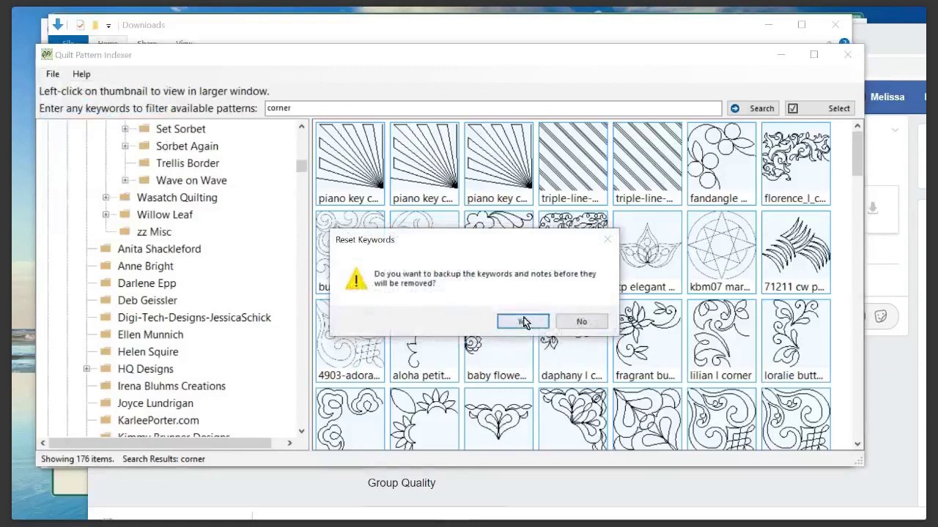
{"action": "left_click", "coordinate": [518, 322]}
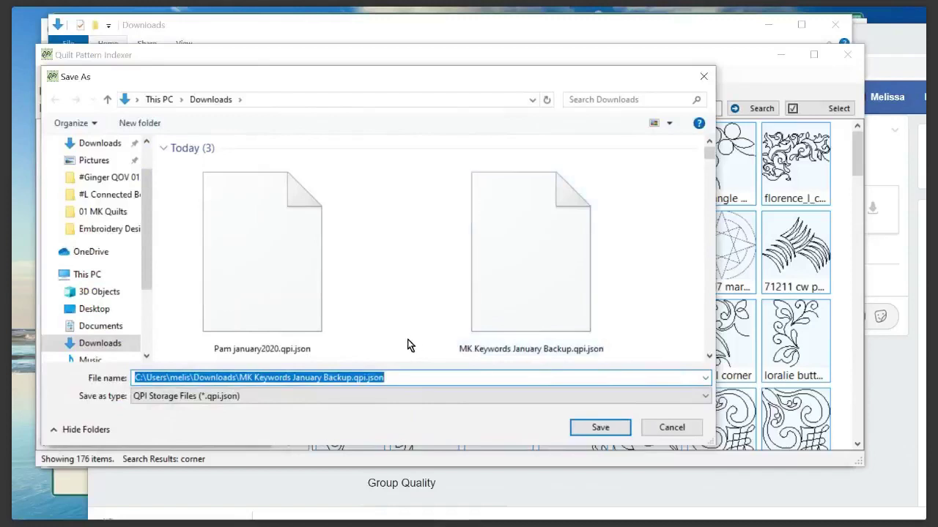
{"action": "left_click", "coordinate": [671, 429]}
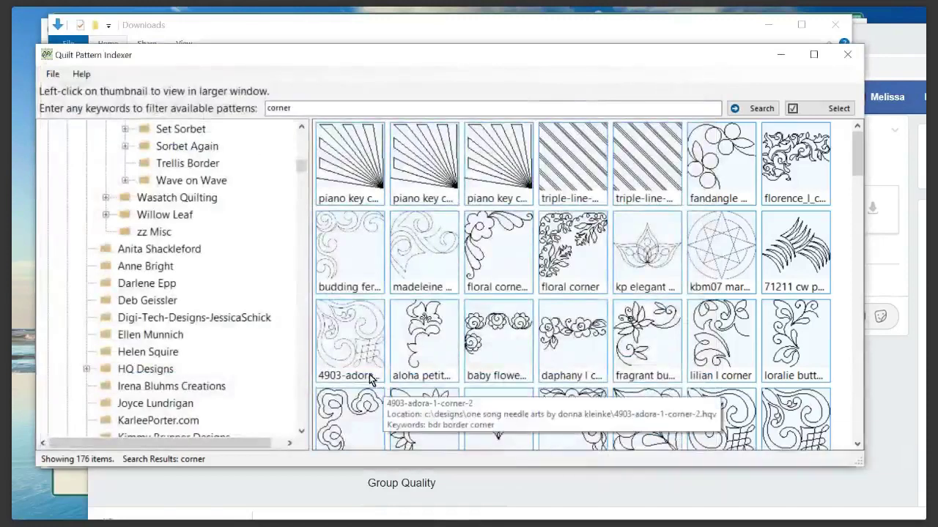
Import the keywords from MK Keywords January Backup.qpi.json and check the end of the keyword list.
{"action": "scroll", "coordinate": [154, 220], "scroll_direction": "up", "scroll_amount": 6}
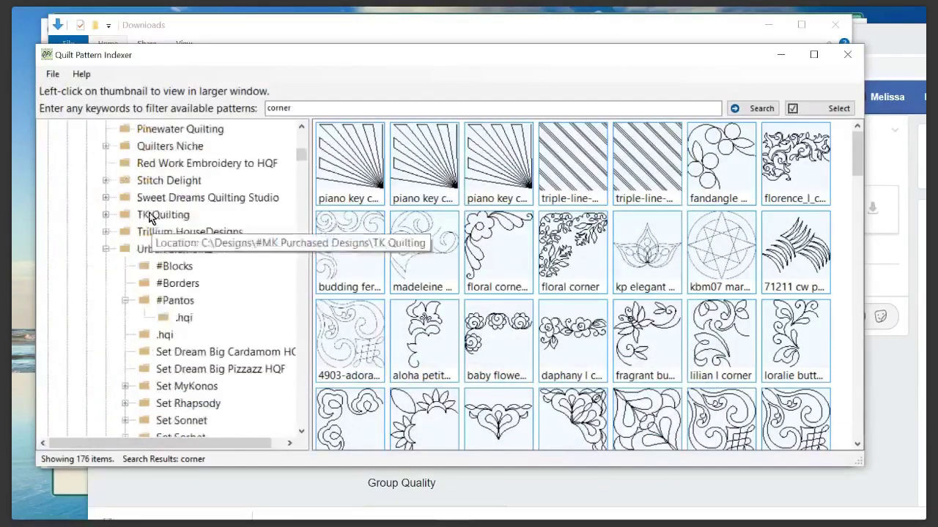
{"action": "left_click", "coordinate": [54, 76]}
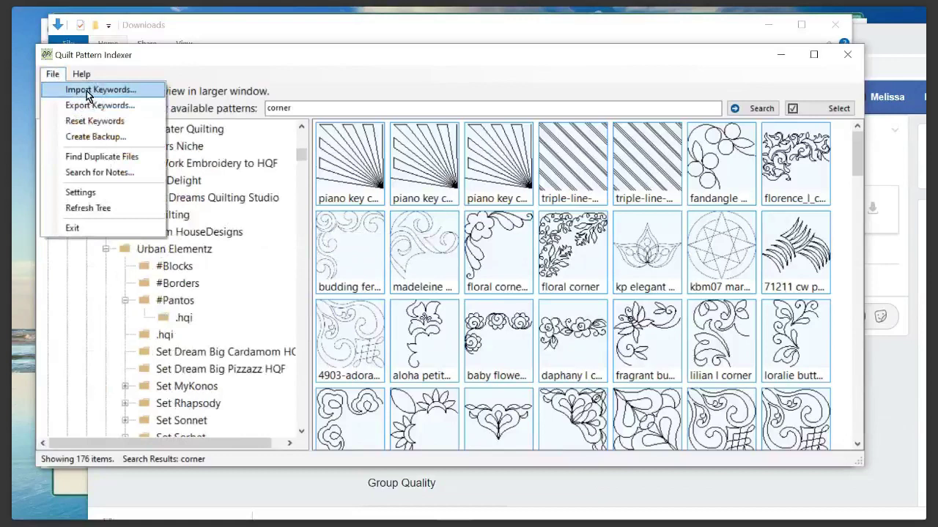
{"action": "left_click", "coordinate": [88, 91]}
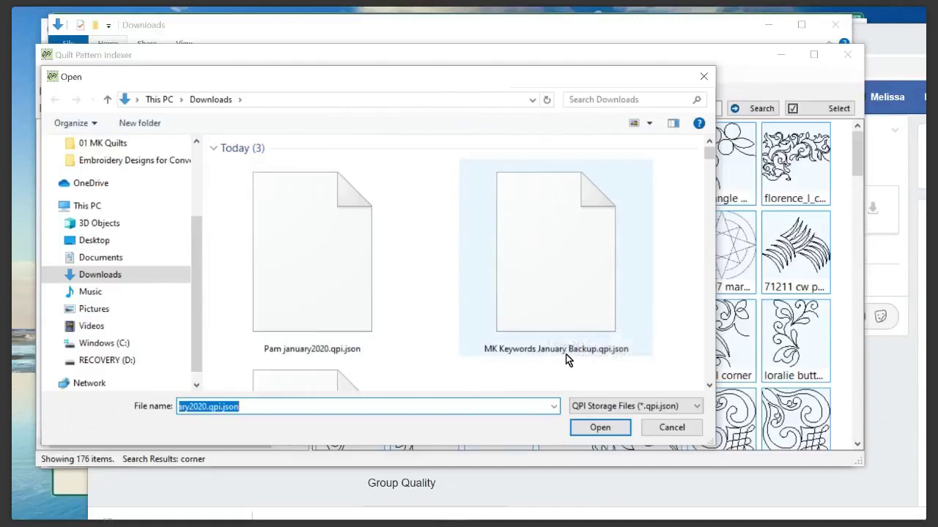
{"action": "left_click", "coordinate": [556, 301]}
{"action": "left_click", "coordinate": [594, 431]}
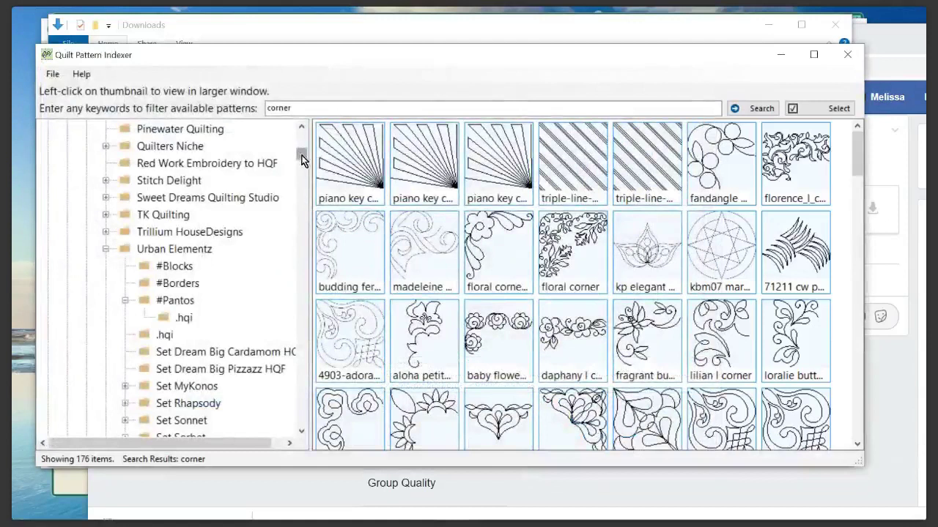
{"action": "left_click_drag", "start_coordinate": [302, 159], "coordinate": [307, 422]}
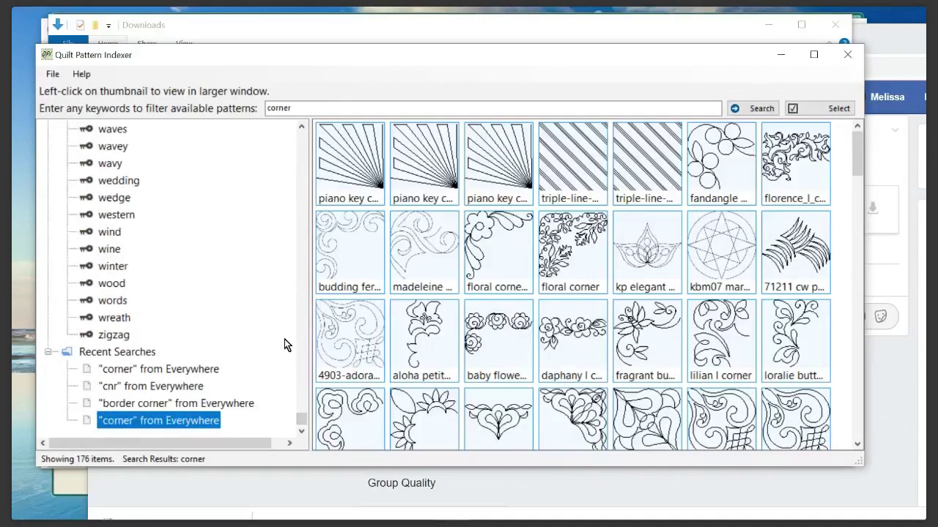
Reset all keywords after backing them up to a file named test backup in Downloads, and check the Keywords folder in the tree.
{"action": "left_click", "coordinate": [52, 75]}
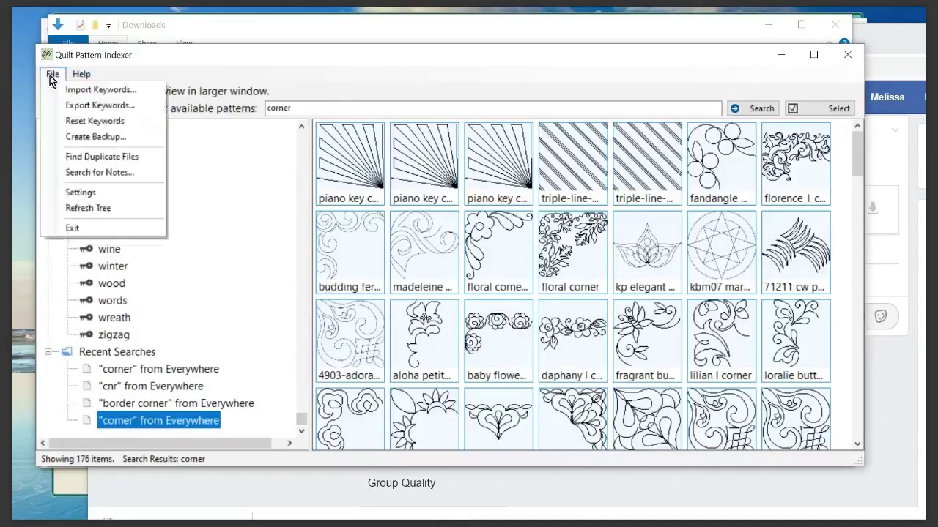
{"action": "left_click", "coordinate": [103, 120]}
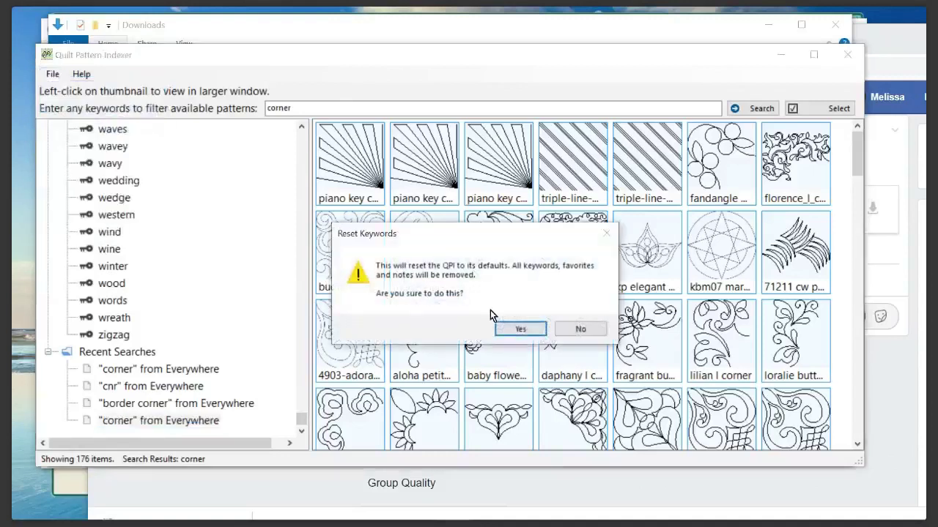
{"action": "left_click", "coordinate": [511, 328]}
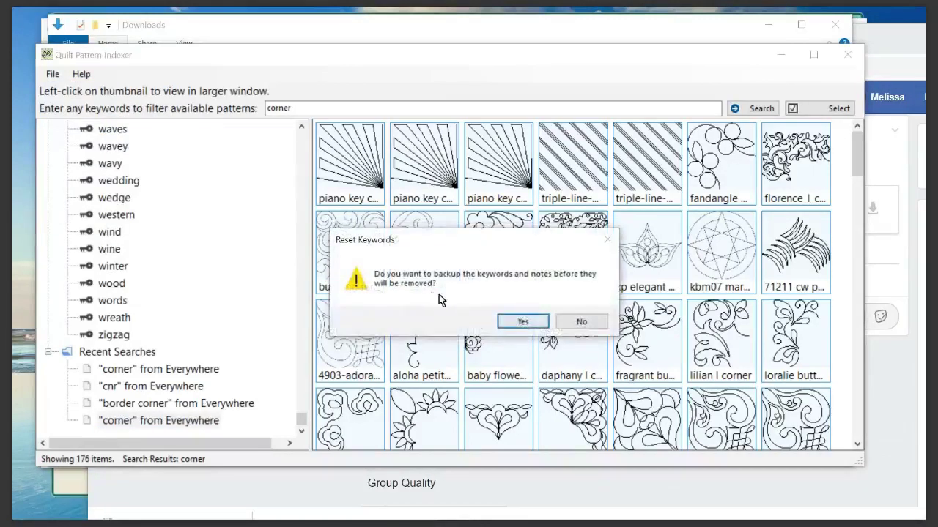
{"action": "left_click", "coordinate": [521, 321]}
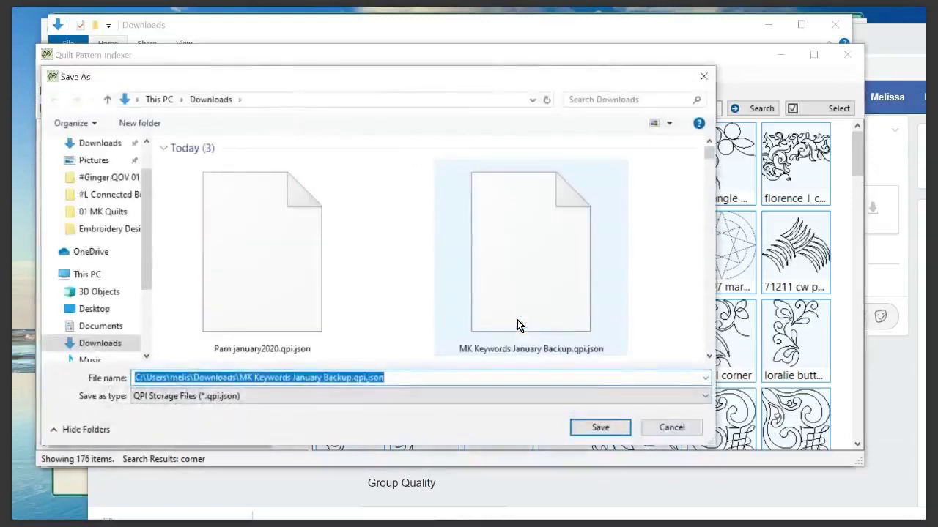
{"action": "type", "text": "te"}
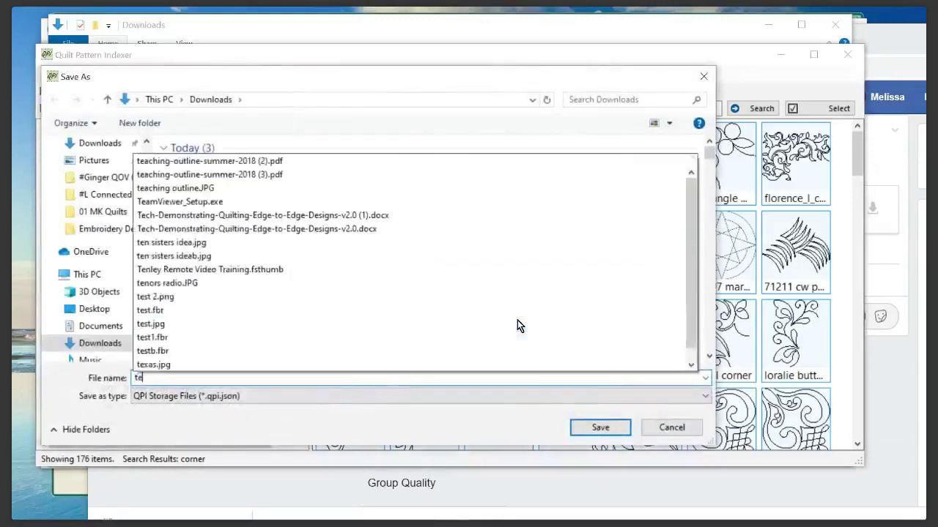
{"action": "type", "text": "st backup"}
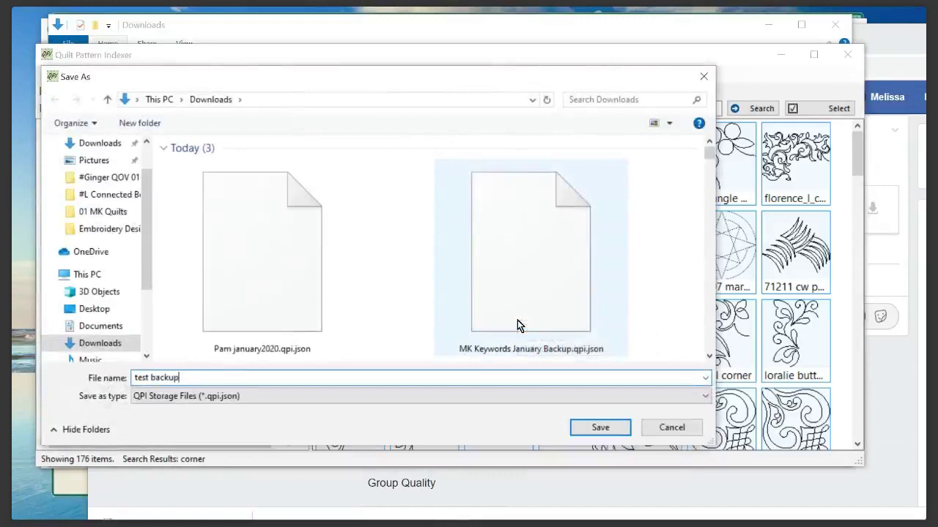
{"action": "left_click", "coordinate": [600, 428]}
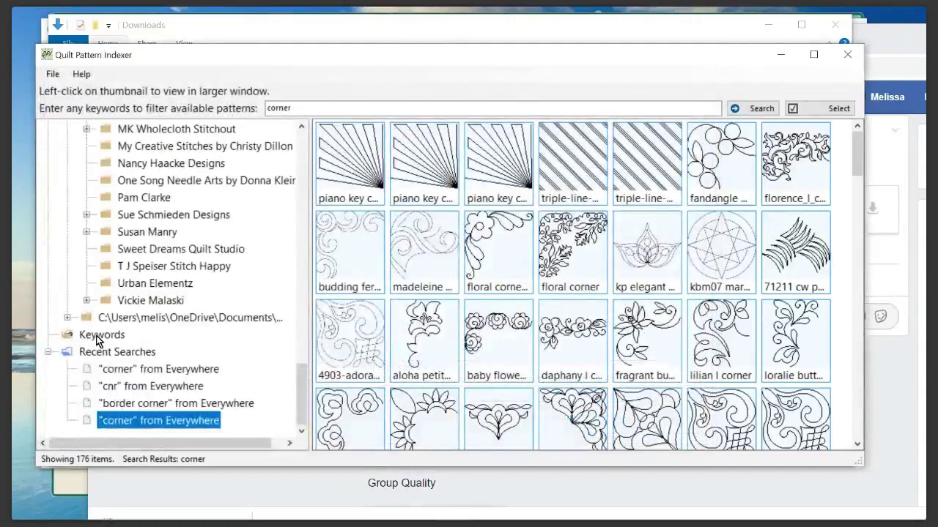
{"action": "left_click", "coordinate": [101, 334]}
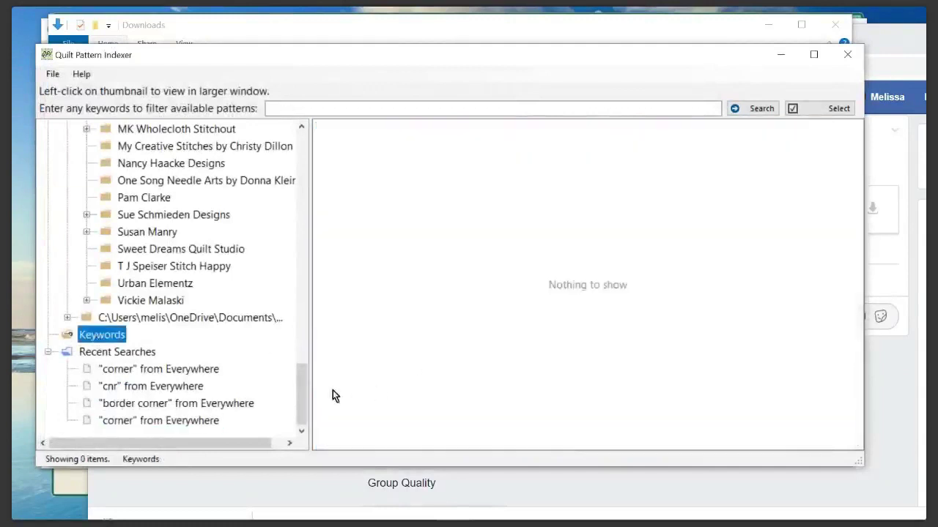
{"action": "left_click_drag", "start_coordinate": [303, 382], "coordinate": [314, 145]}
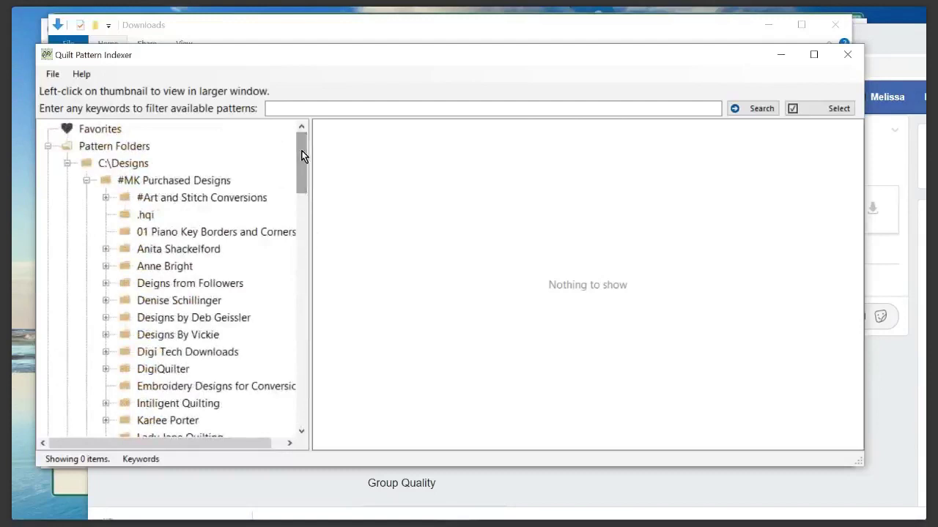
Import the keywords from the MK Keywords January Backup.qpi.json file in Downloads.
{"action": "left_click", "coordinate": [52, 74]}
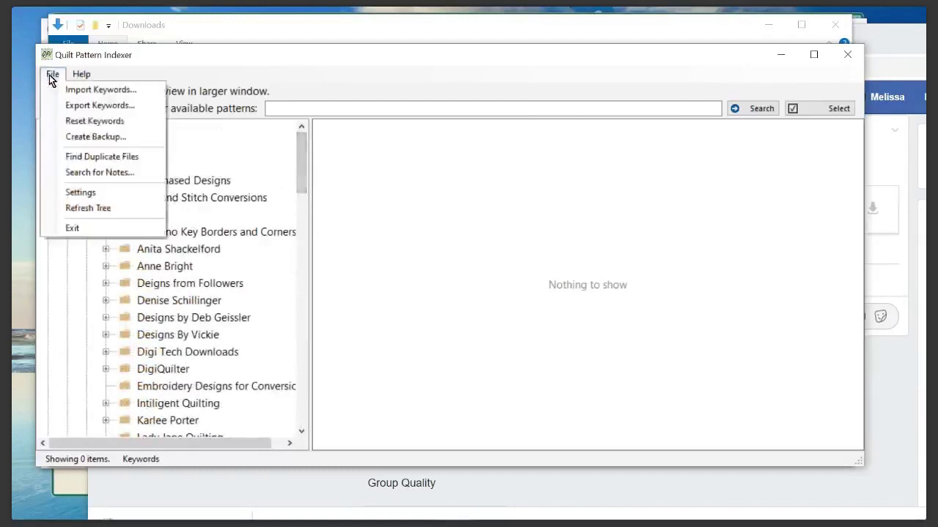
{"action": "left_click", "coordinate": [88, 90]}
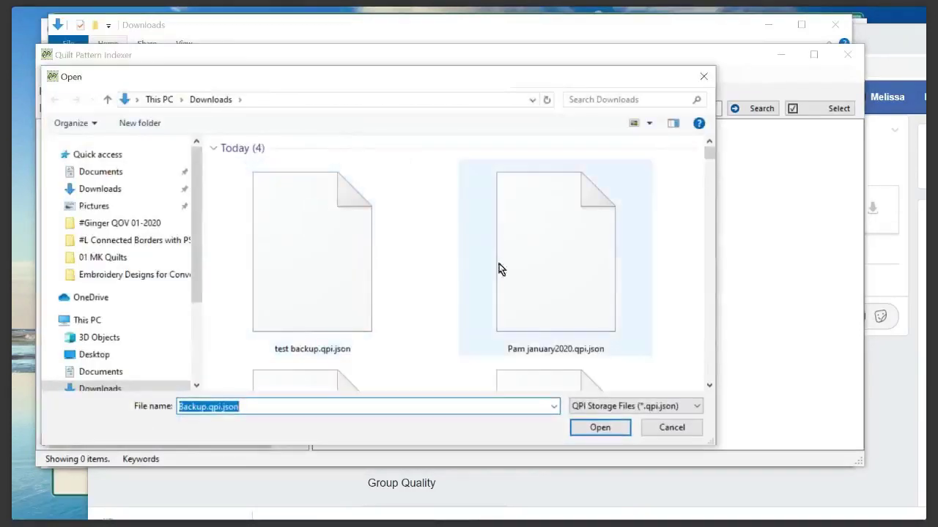
{"action": "scroll", "coordinate": [533, 267], "scroll_direction": "down", "scroll_amount": 2}
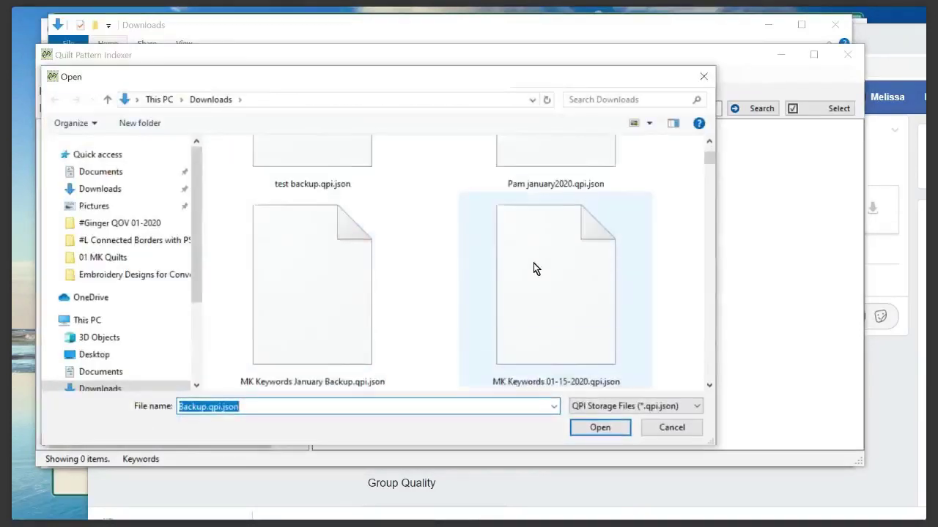
{"action": "left_click", "coordinate": [309, 301]}
{"action": "left_click", "coordinate": [590, 427]}
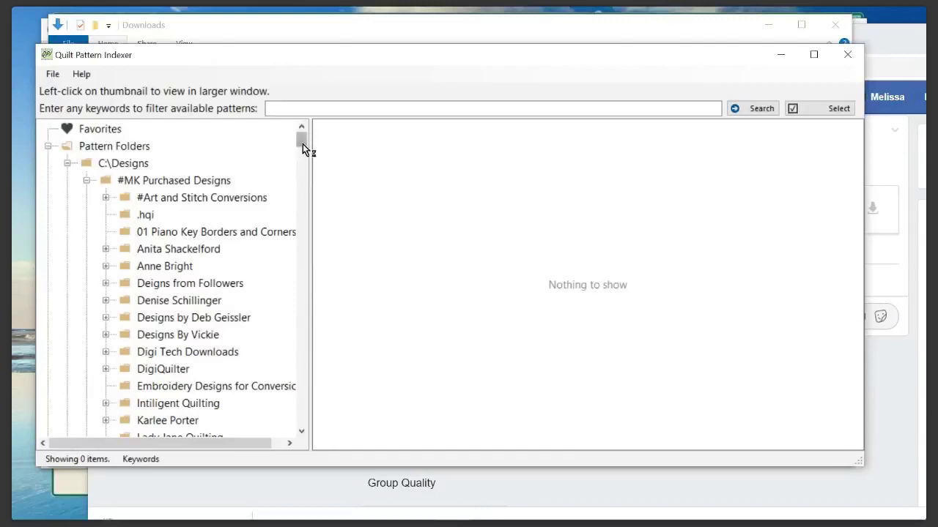
{"action": "mouse_move", "coordinate": [302, 141]}
{"action": "left_mouse_down"}
{"action": "mouse_move", "coordinate": [306, 271]}
{"action": "mouse_move", "coordinate": [307, 132]}
{"action": "left_mouse_up"}
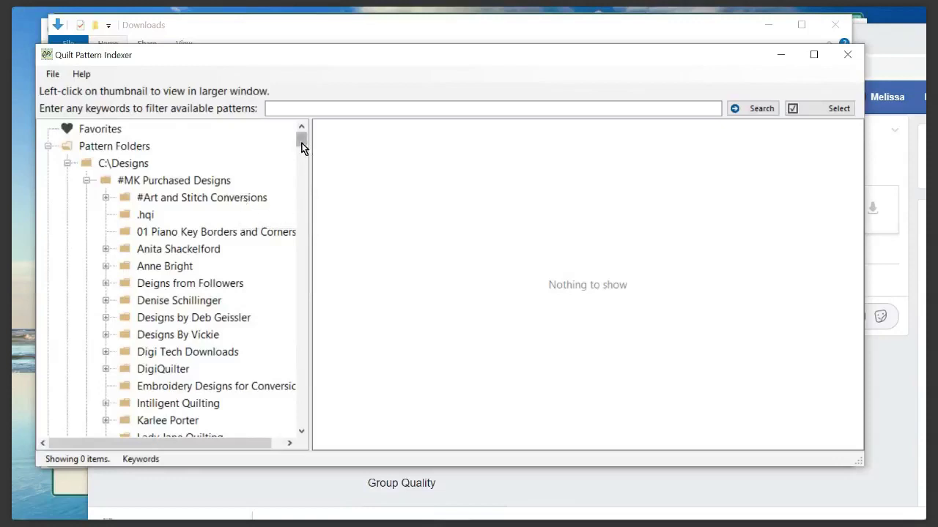
{"action": "mouse_move", "coordinate": [301, 142]}
{"action": "left_mouse_down"}
{"action": "mouse_move", "coordinate": [301, 245]}
{"action": "mouse_move", "coordinate": [305, 139]}
{"action": "left_mouse_up"}
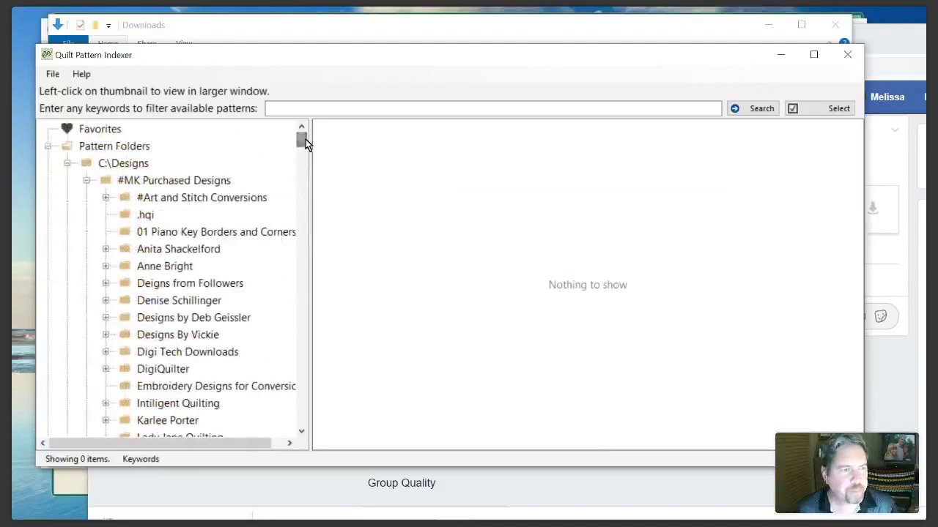
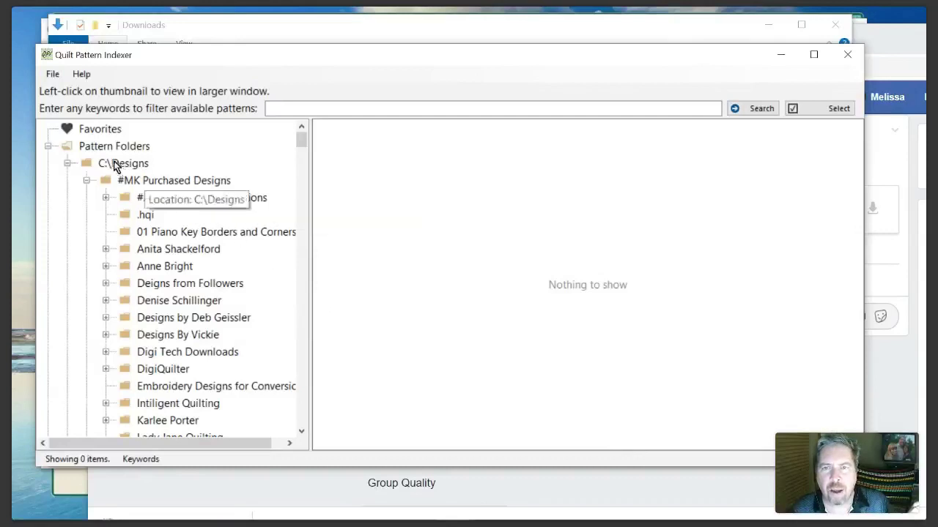
Show the designs in #MK Purchased Designs and in its Anne Bright\01 Borders subfolder.
{"action": "left_click", "coordinate": [153, 180]}
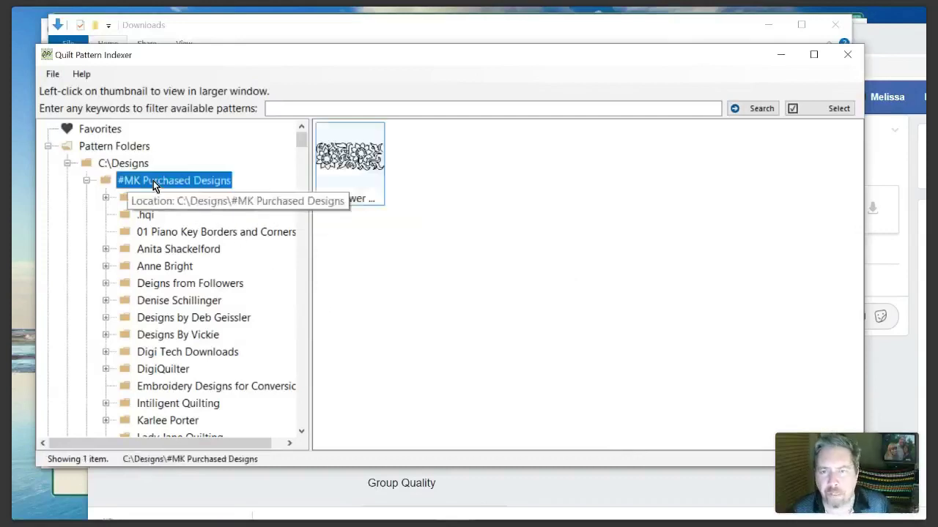
{"action": "scroll", "coordinate": [216, 335], "scroll_direction": "down", "scroll_amount": 2}
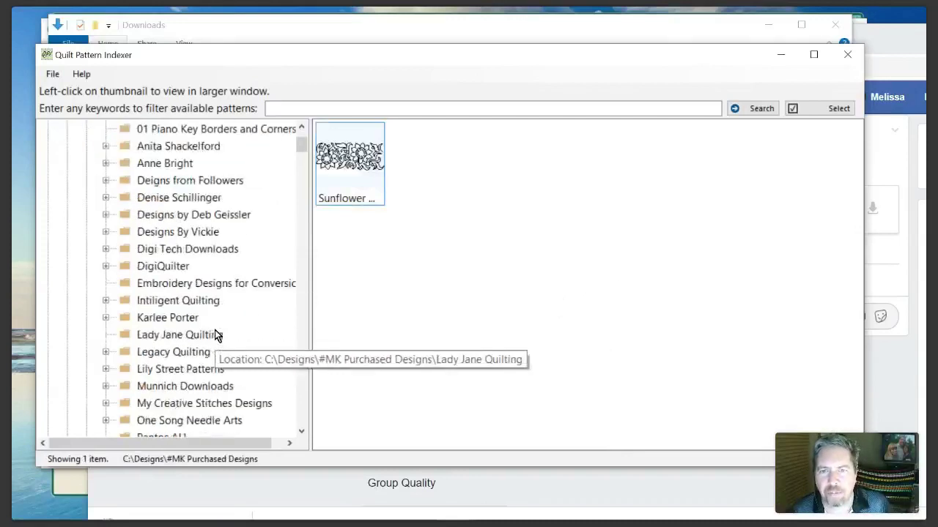
{"action": "scroll", "coordinate": [216, 335], "scroll_direction": "up", "scroll_amount": 2}
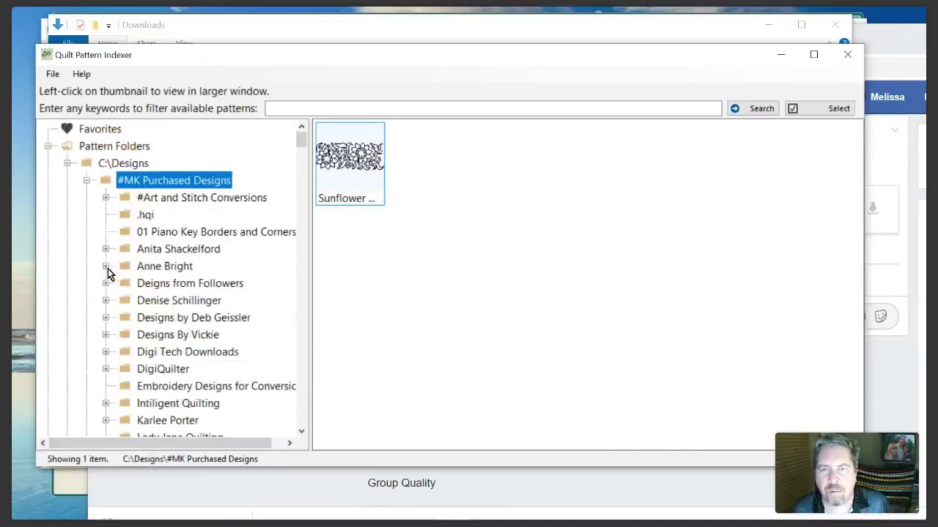
{"action": "left_click", "coordinate": [106, 267]}
{"action": "left_click", "coordinate": [203, 305]}
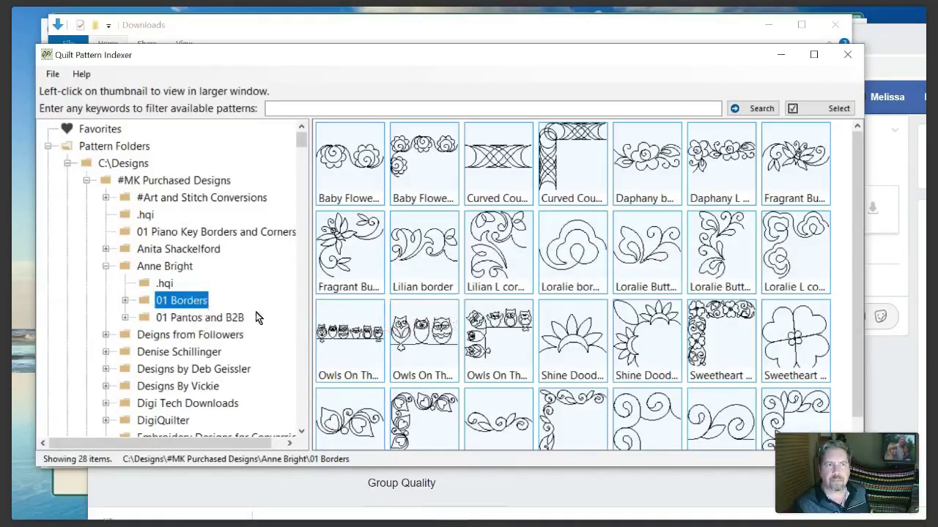
Examine the keywords attached to the designs in the 01 Borders folder, including the Baby Flowers, Owls On The Wire and Loralie patterns.
{"action": "left_click", "coordinate": [193, 305]}
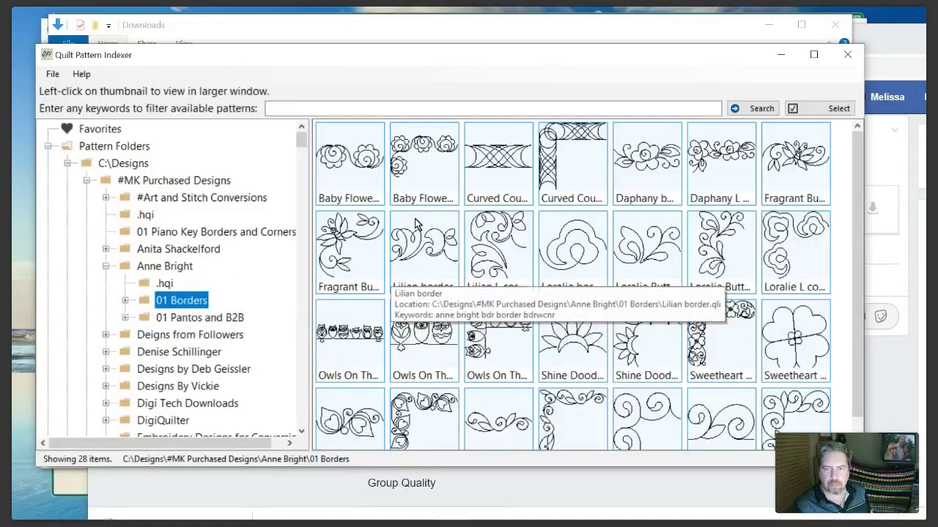
{"action": "left_click", "coordinate": [348, 177]}
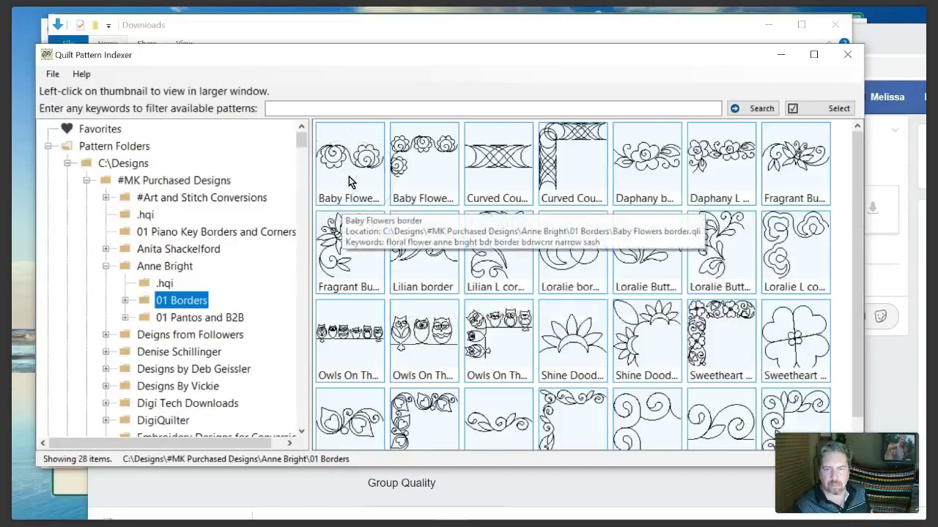
{"action": "left_click", "coordinate": [422, 172]}
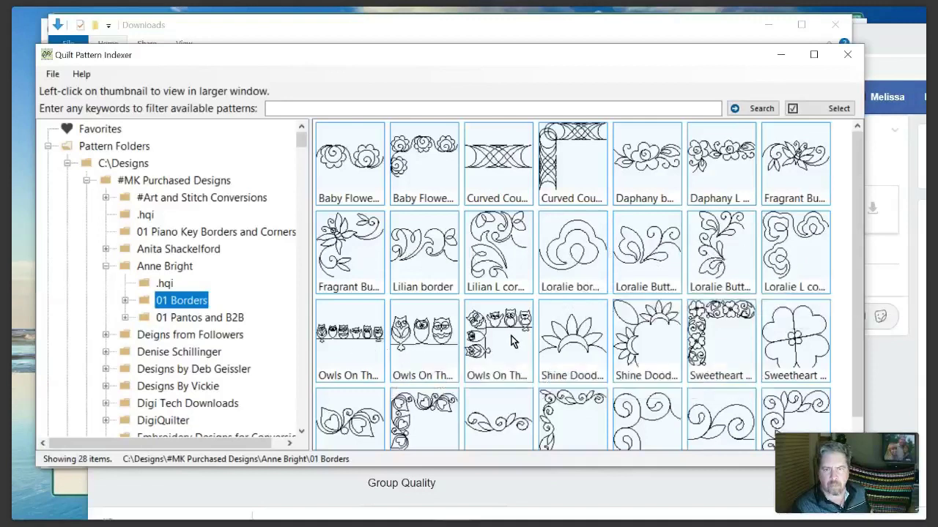
{"action": "scroll", "coordinate": [532, 341], "scroll_direction": "down", "scroll_amount": 1}
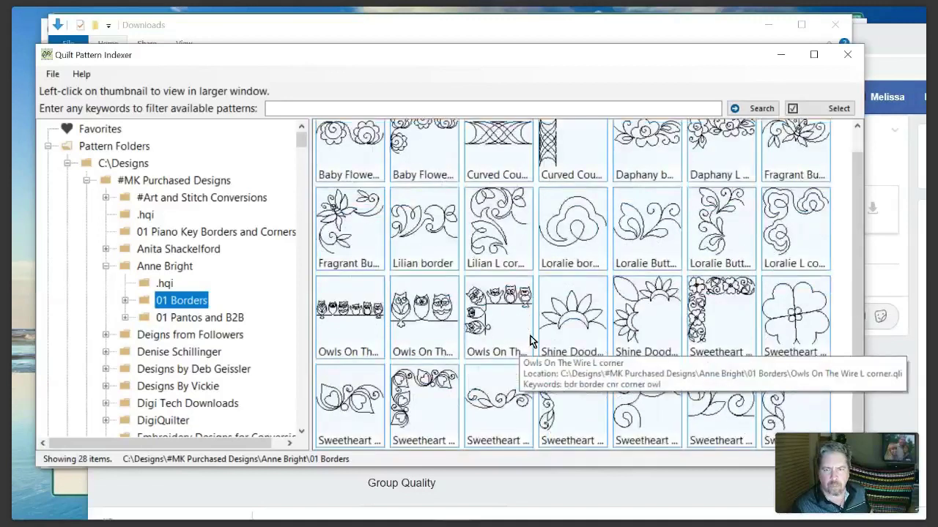
{"action": "scroll", "coordinate": [533, 341], "scroll_direction": "up", "scroll_amount": 1}
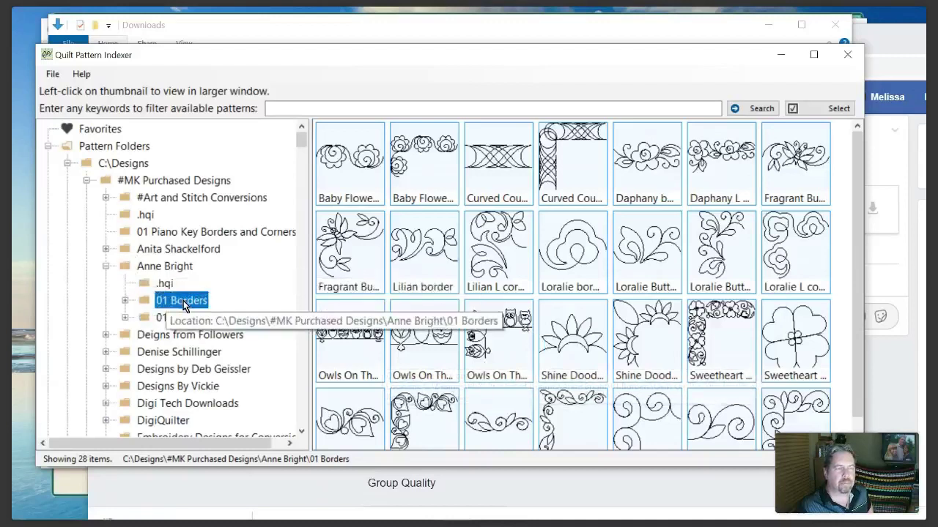
{"action": "scroll", "coordinate": [596, 290], "scroll_direction": "down", "scroll_amount": 1}
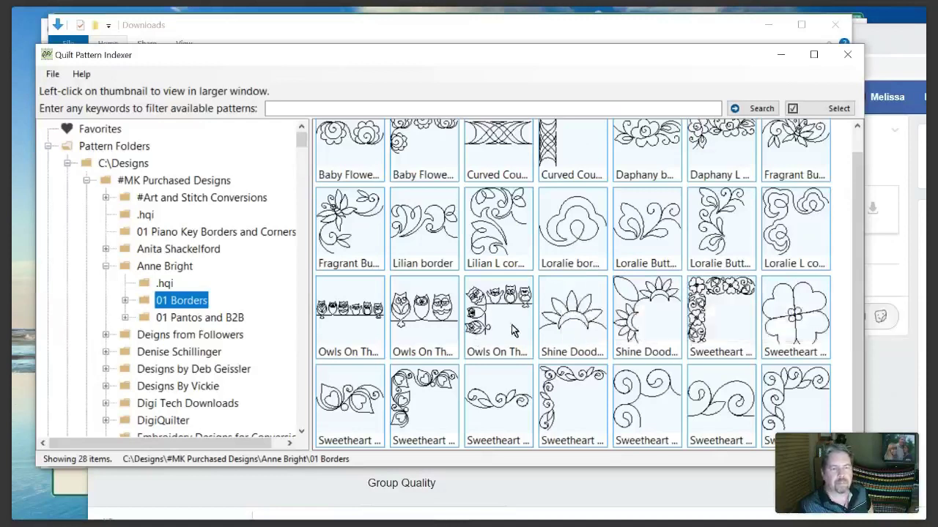
{"action": "scroll", "coordinate": [526, 325], "scroll_direction": "up", "scroll_amount": 1}
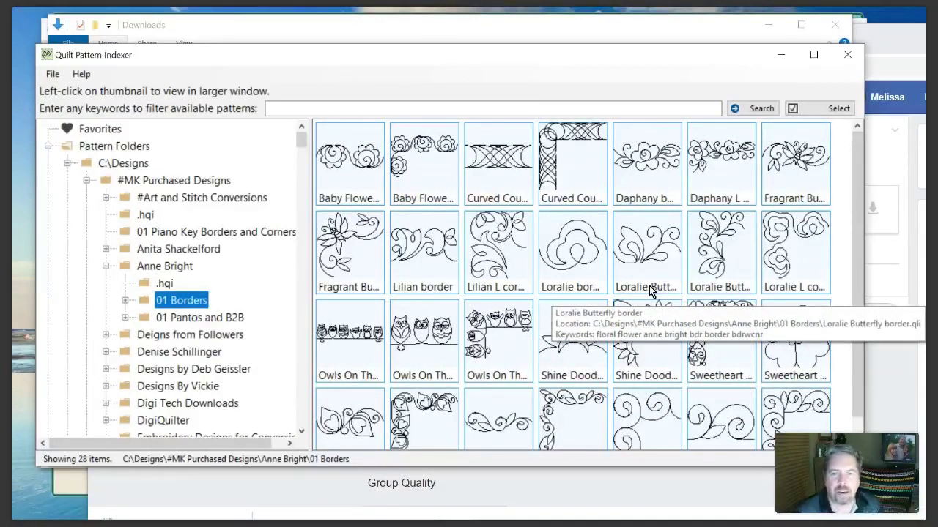
View the Daphany L corner design in the larger window, read its keywords and close it.
{"action": "left_click", "coordinate": [708, 170]}
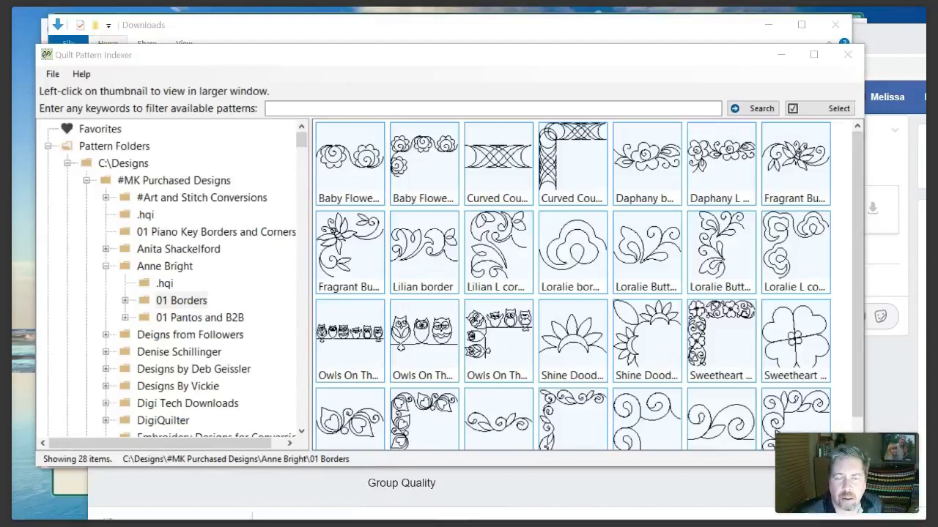
{"action": "left_click_drag", "start_coordinate": [237, 31], "coordinate": [382, 46]}
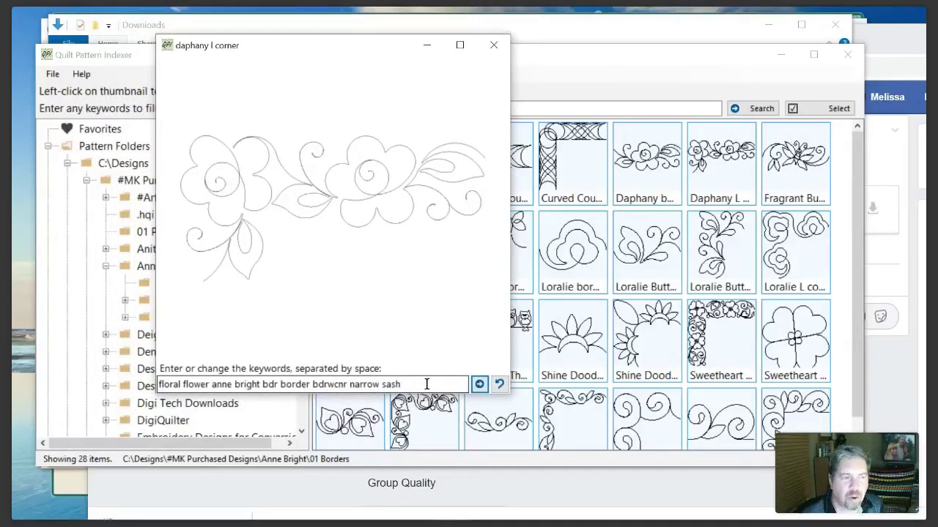
{"action": "left_click", "coordinate": [493, 46]}
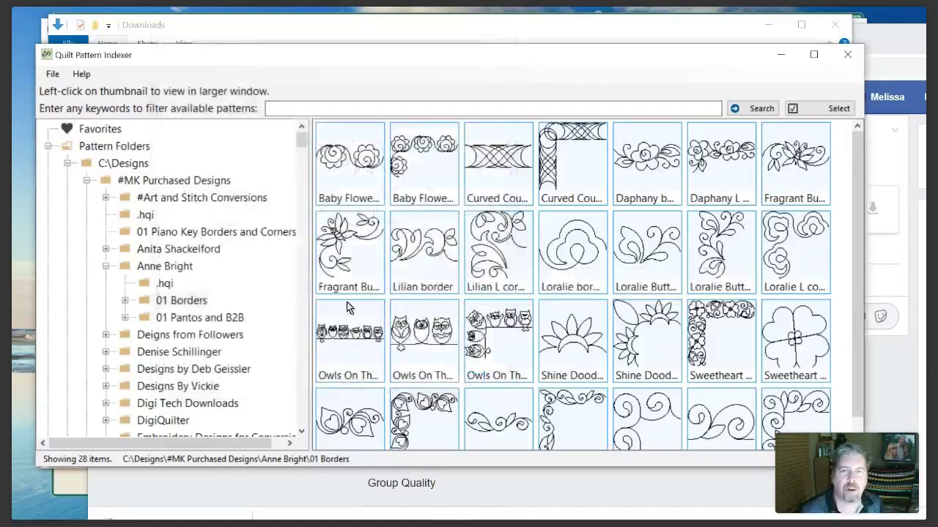
{"action": "mouse_move", "coordinate": [422, 291]}
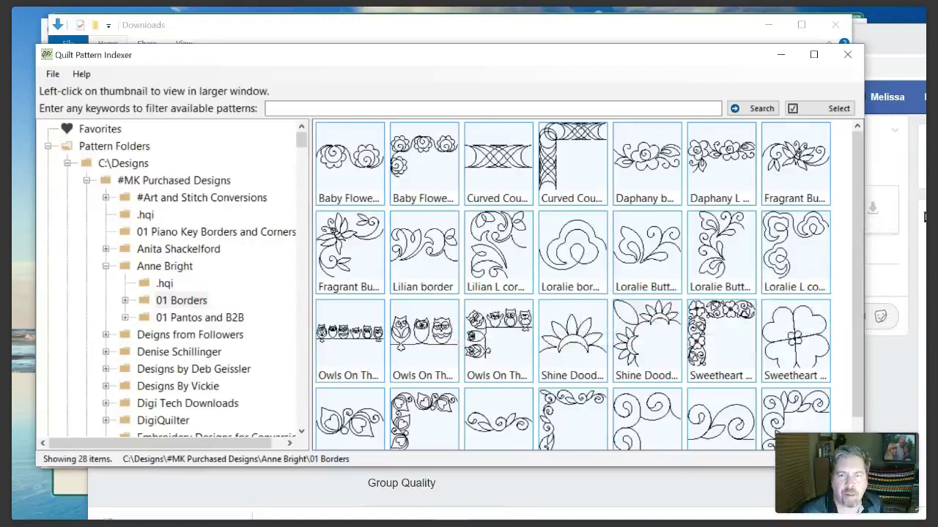
{"action": "mouse_move", "coordinate": [330, 270]}
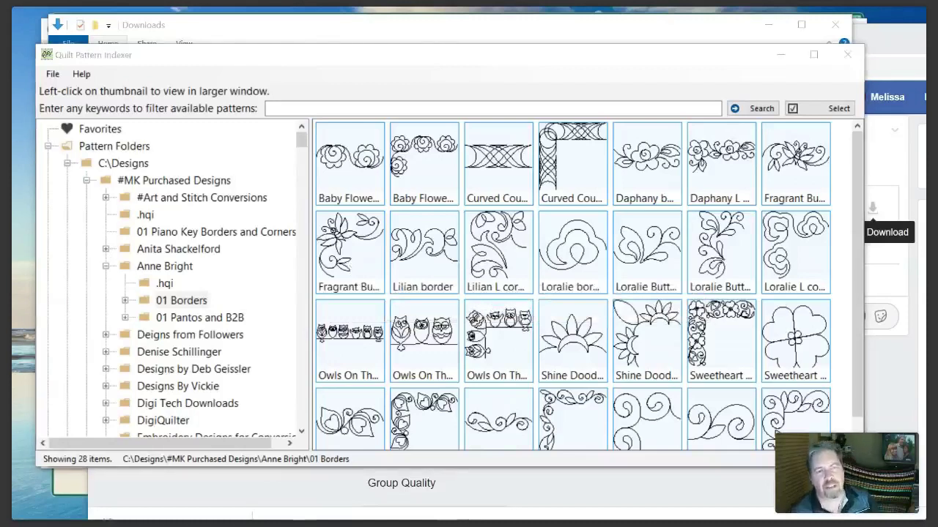
Show the My Creative Stitches by Christy Dillon folder directly under C:\Designs, and compare it with the subfolders of #MK Purchased Designs.
{"action": "left_click", "coordinate": [122, 150]}
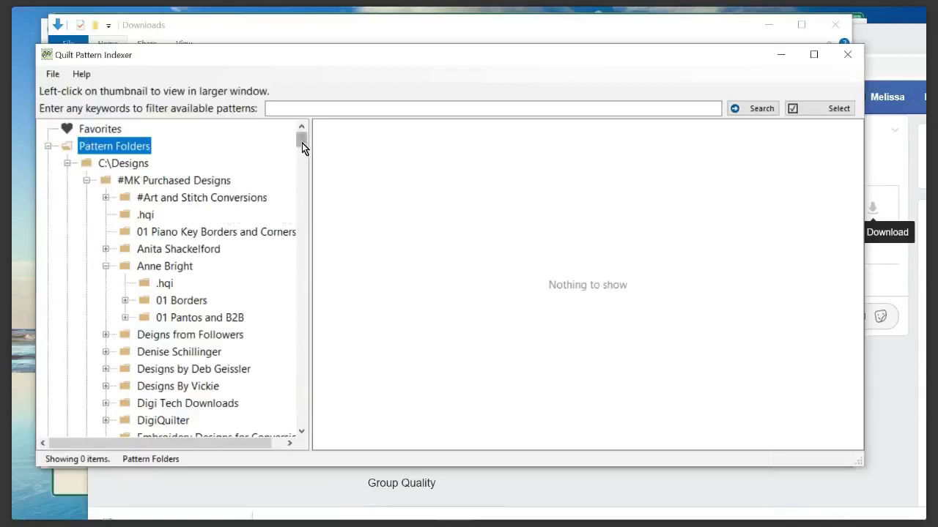
{"action": "left_click_drag", "start_coordinate": [300, 144], "coordinate": [313, 190]}
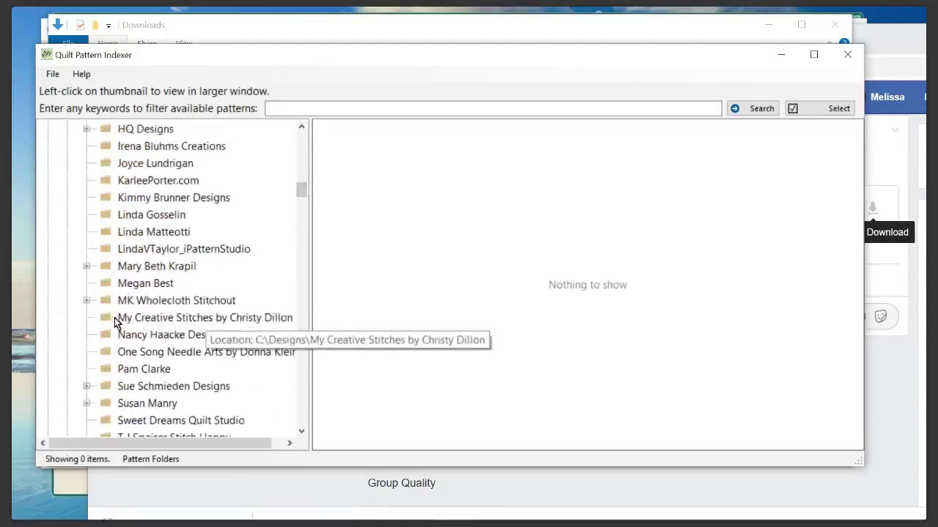
{"action": "left_click", "coordinate": [117, 318]}
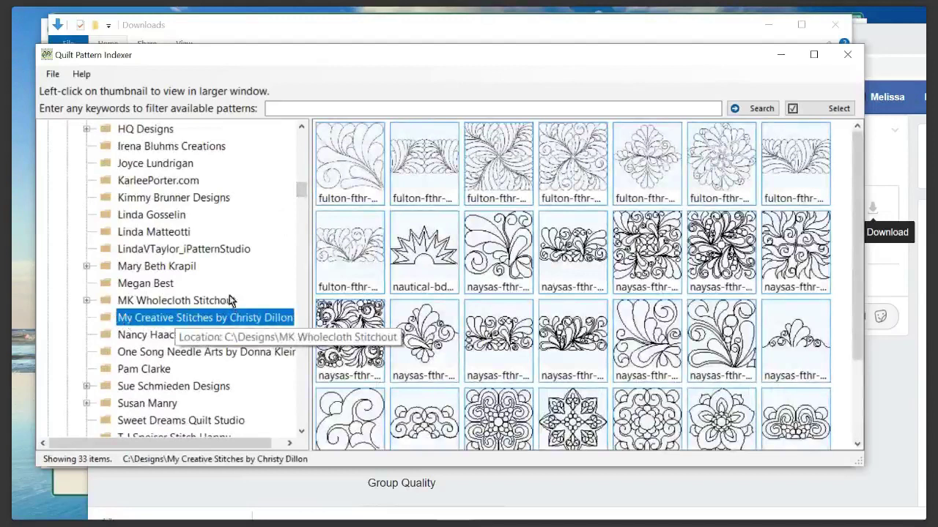
{"action": "scroll", "coordinate": [215, 273], "scroll_direction": "up", "scroll_amount": 12}
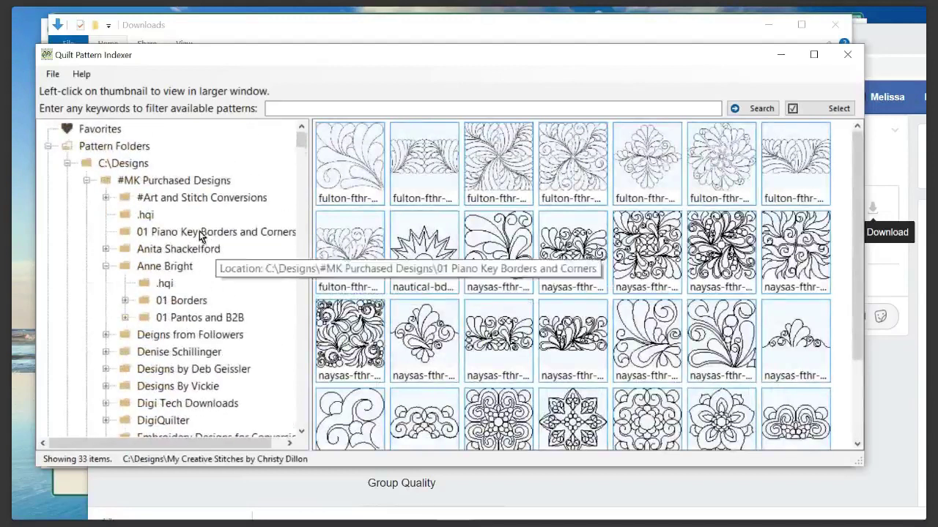
{"action": "left_click", "coordinate": [153, 180]}
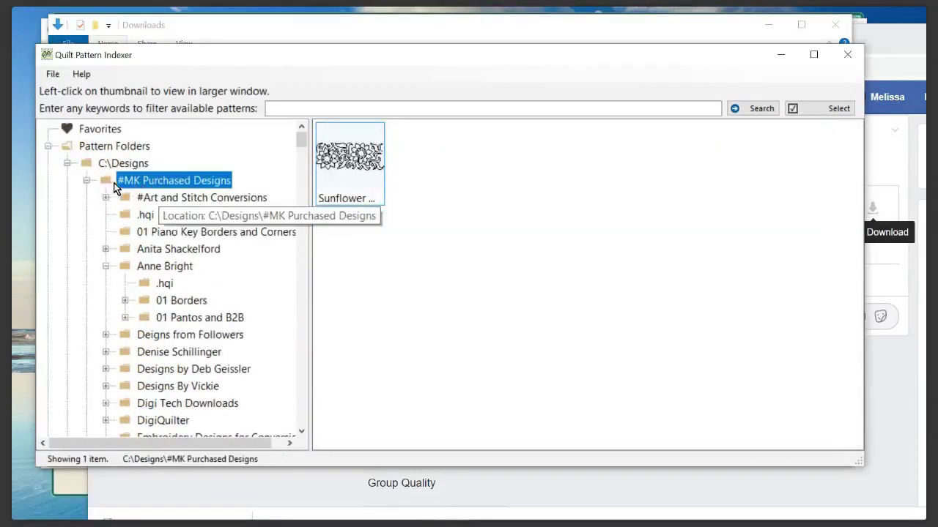
{"action": "scroll", "coordinate": [179, 300], "scroll_direction": "down", "scroll_amount": 4}
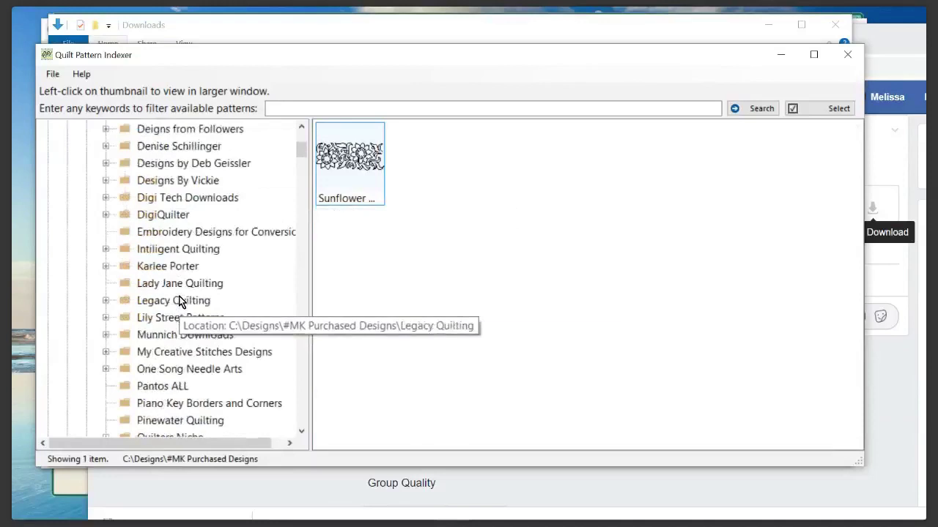
Expand the My Creative Stitches Designs folder and view the patterns in its set New Wave and Set Eleanor subfolders.
{"action": "left_click", "coordinate": [106, 352]}
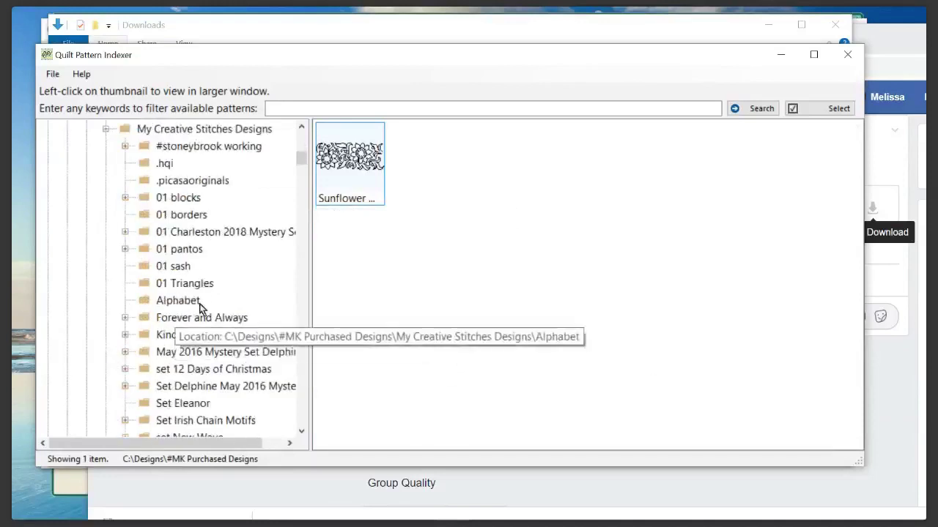
{"action": "scroll", "coordinate": [199, 308], "scroll_direction": "down", "scroll_amount": 2}
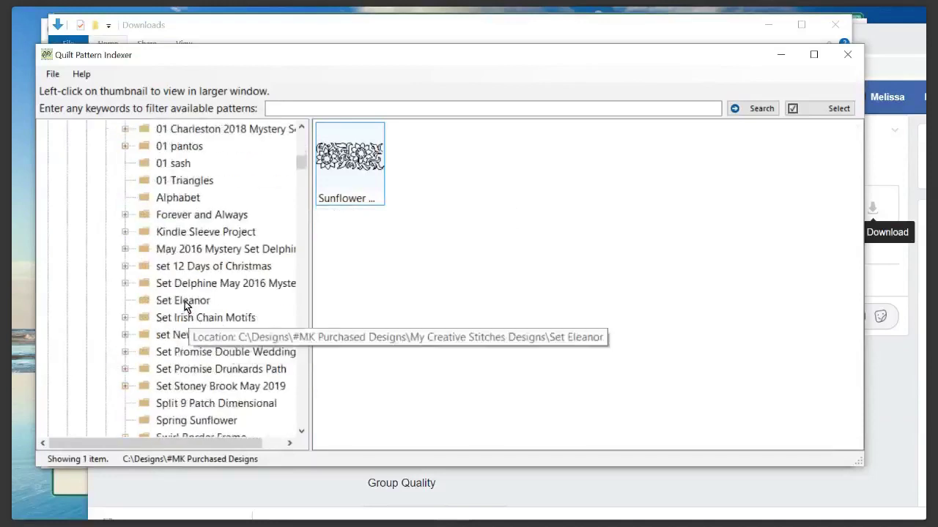
{"action": "left_click", "coordinate": [183, 301]}
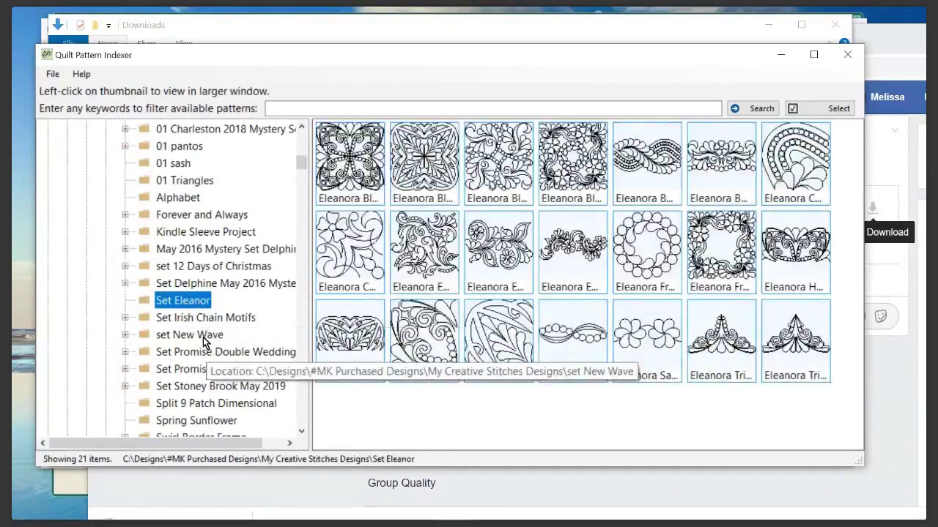
{"action": "left_click", "coordinate": [203, 339]}
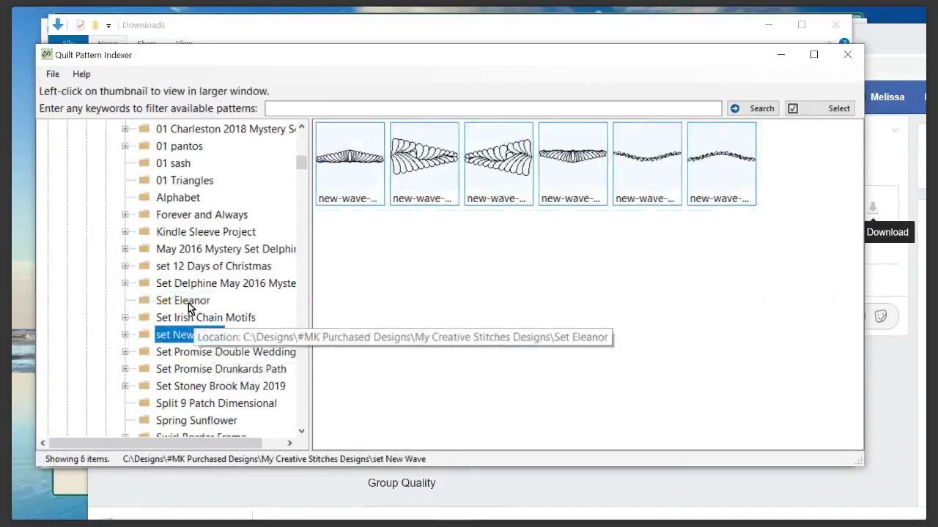
{"action": "left_click", "coordinate": [189, 307]}
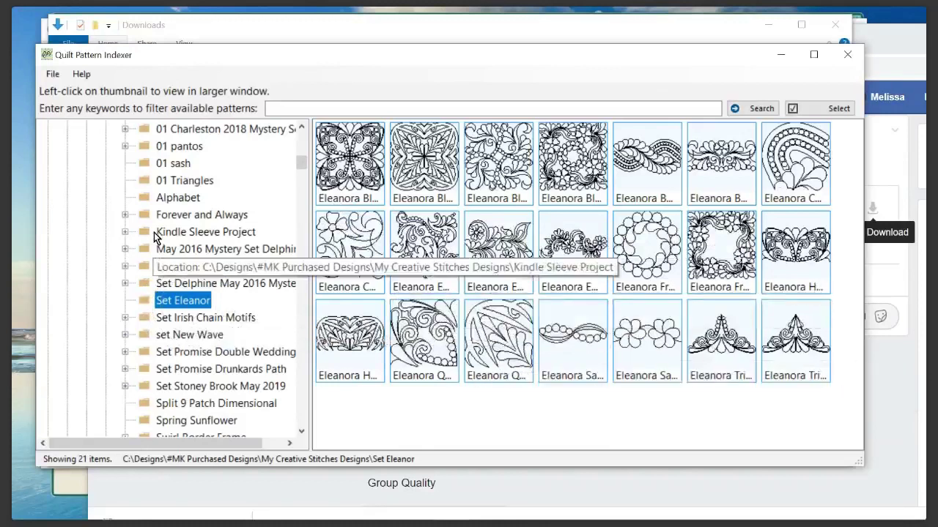
Display the patterns of the 01 blocks folder in My Creative Stitches Designs and expand its subfolders.
{"action": "scroll", "coordinate": [172, 232], "scroll_direction": "up", "scroll_amount": 2}
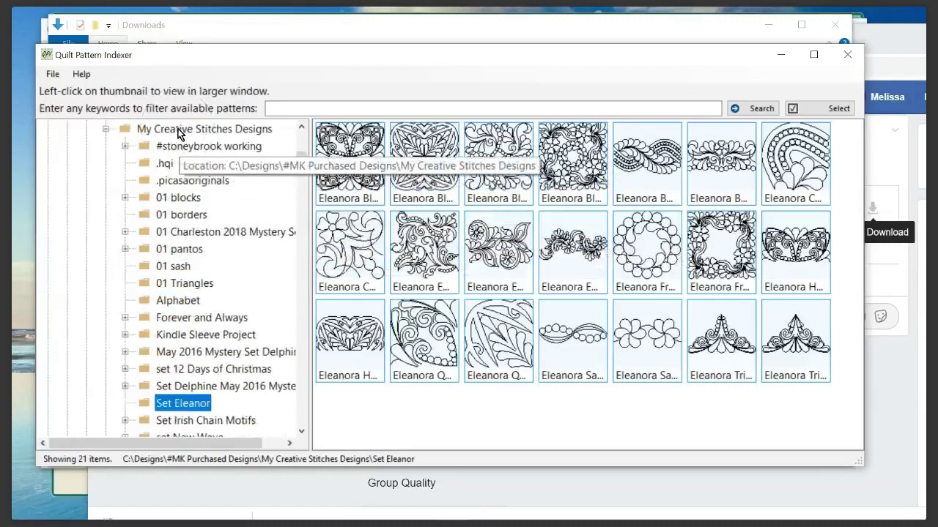
{"action": "left_click", "coordinate": [183, 202]}
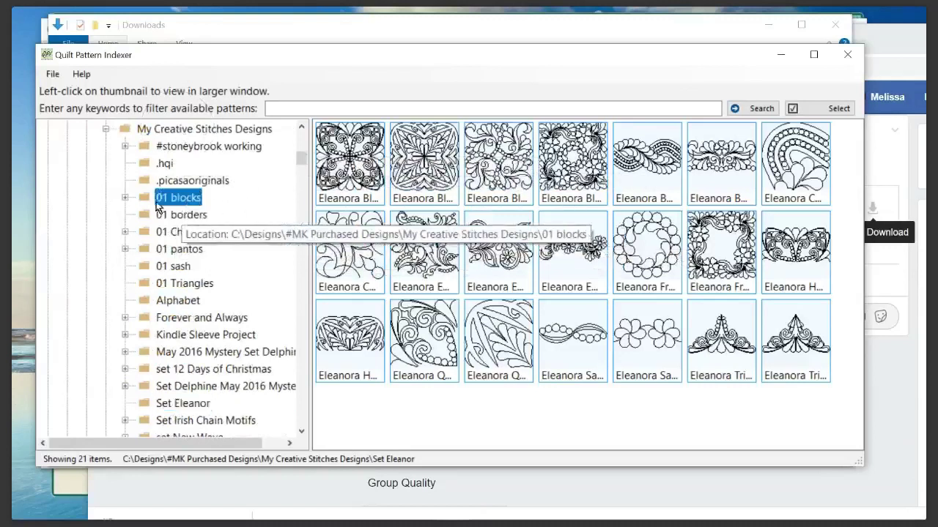
{"action": "left_click", "coordinate": [125, 197]}
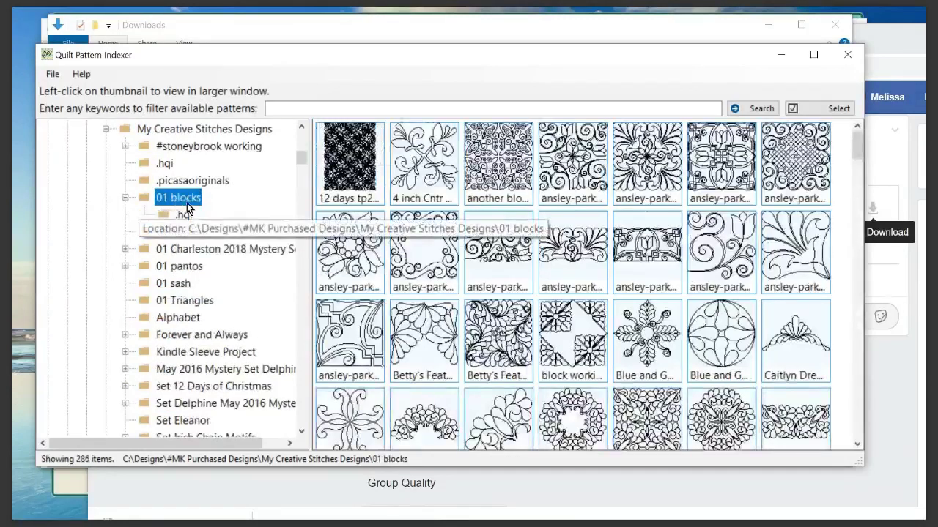
Examine the block pattern thumbnails in the 01 blocks folder, checking individual patterns' file locations and keywords.
{"action": "scroll", "coordinate": [645, 289], "scroll_direction": "down", "scroll_amount": 2}
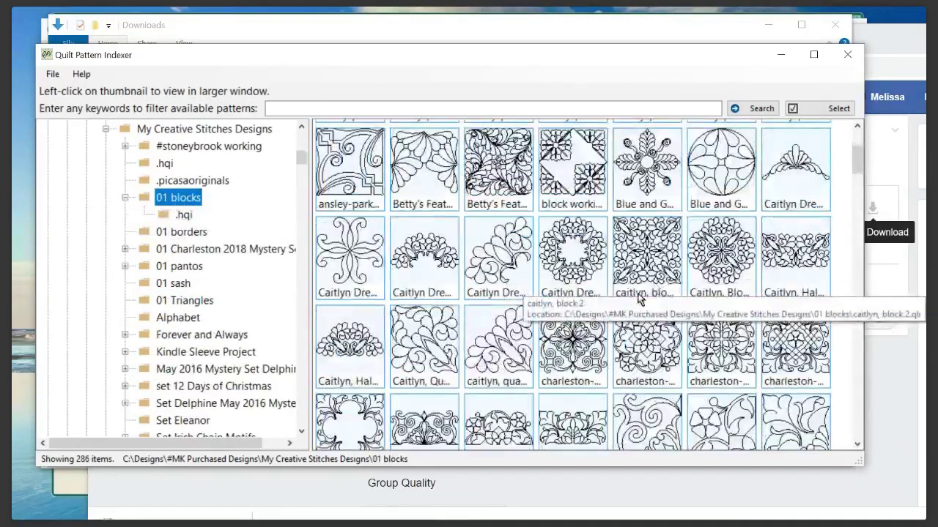
{"action": "scroll", "coordinate": [639, 297], "scroll_direction": "down", "scroll_amount": 2}
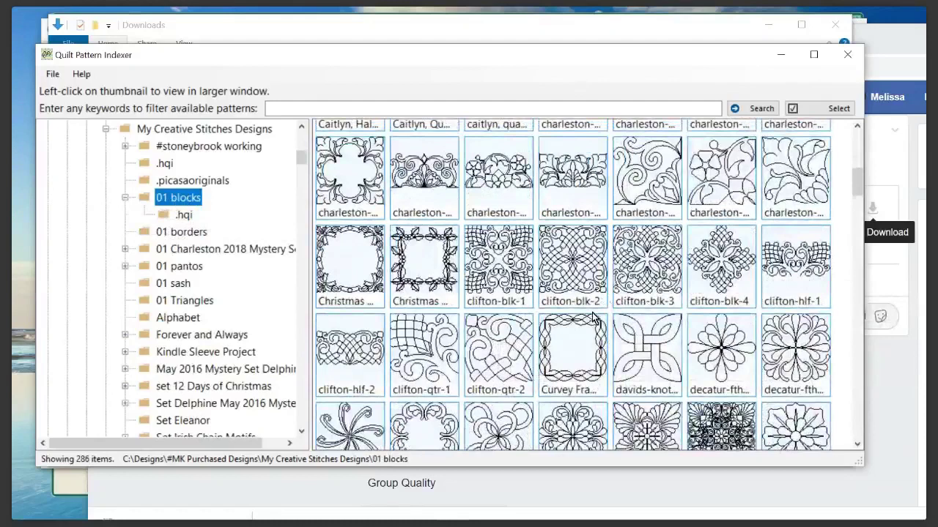
{"action": "scroll", "coordinate": [593, 317], "scroll_direction": "down", "scroll_amount": 2}
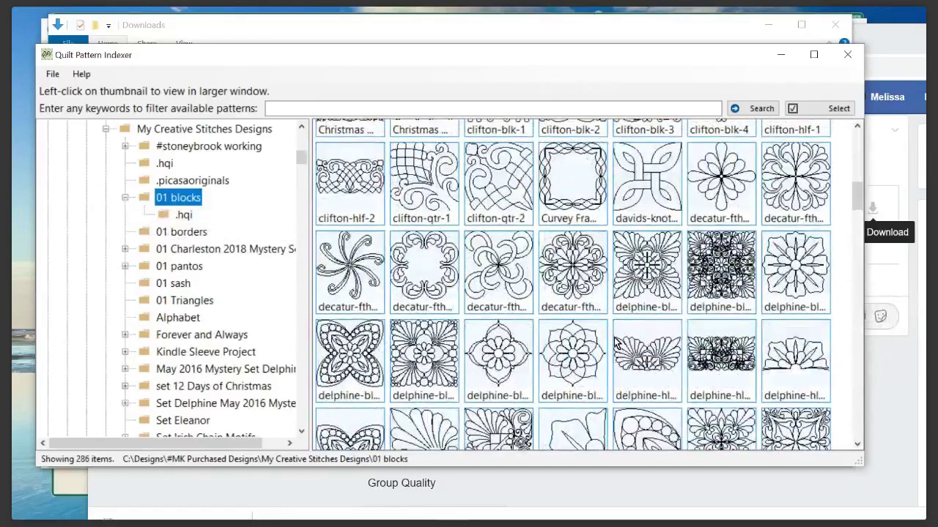
{"action": "scroll", "coordinate": [615, 343], "scroll_direction": "down", "scroll_amount": 3}
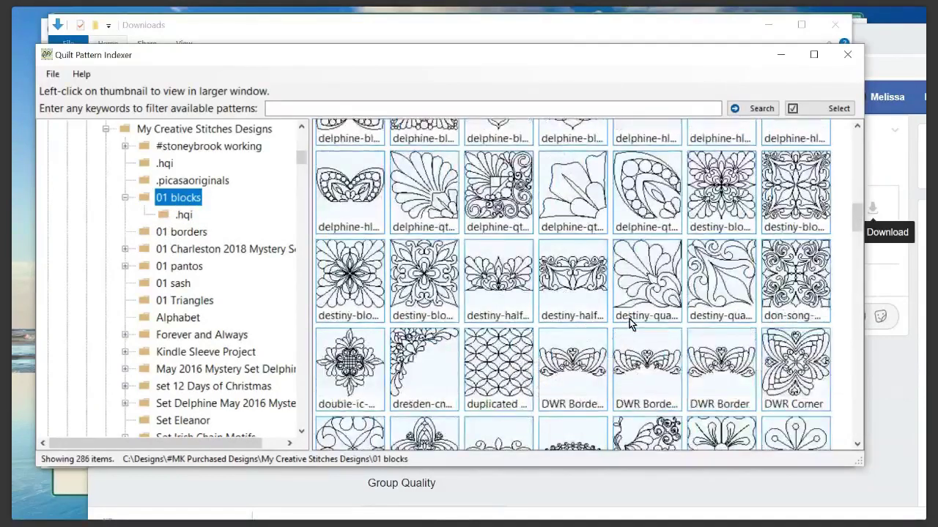
{"action": "scroll", "coordinate": [629, 318], "scroll_direction": "down", "scroll_amount": 3}
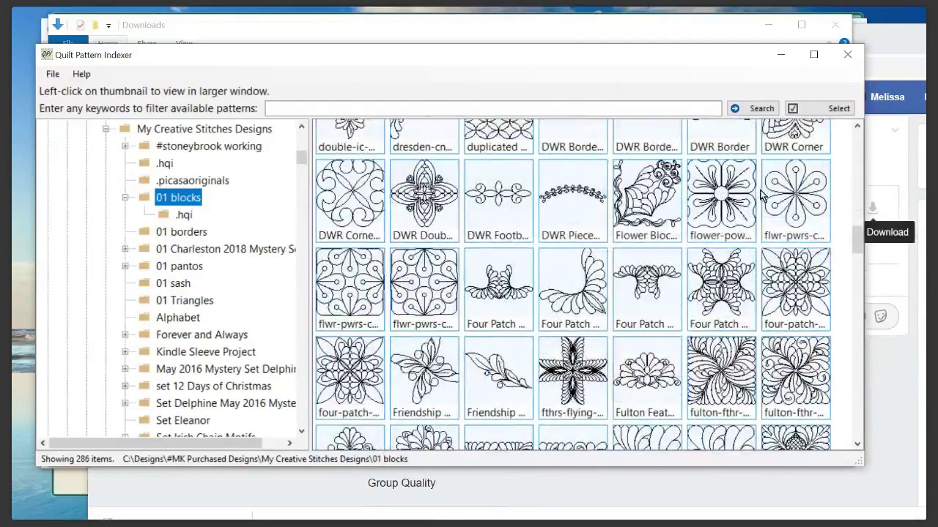
{"action": "left_click", "coordinate": [599, 218]}
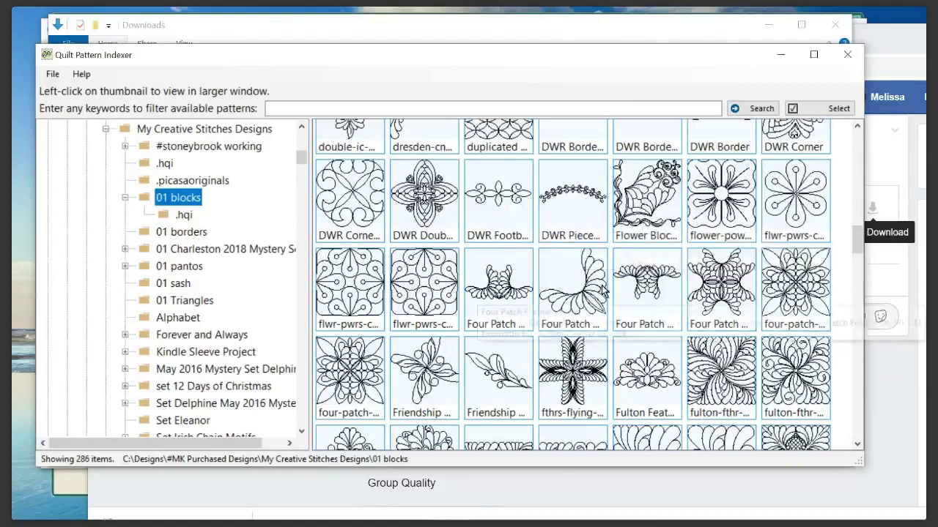
{"action": "scroll", "coordinate": [606, 289], "scroll_direction": "down", "scroll_amount": 1}
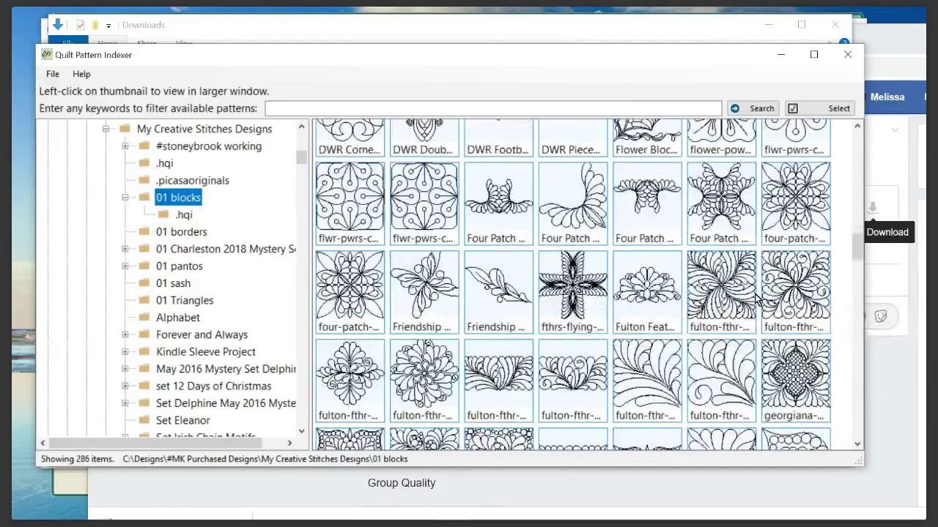
{"action": "mouse_move", "coordinate": [758, 302]}
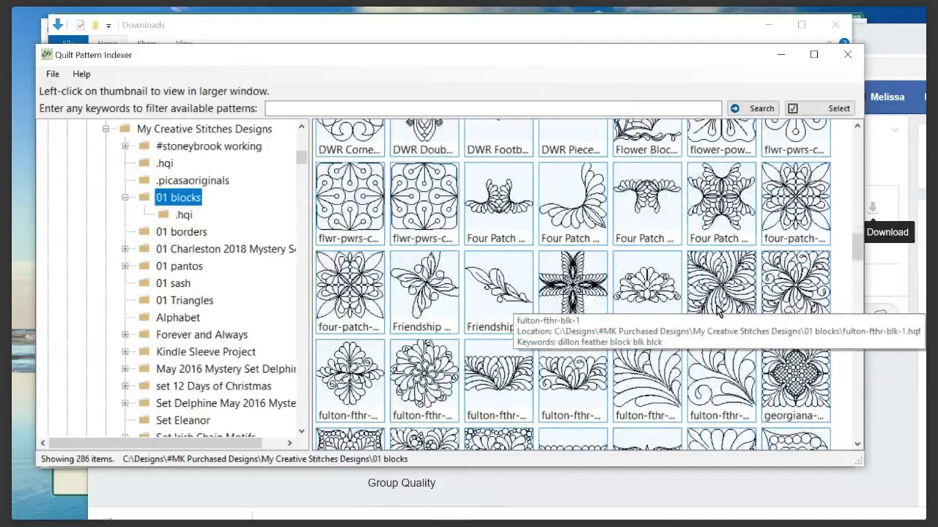
{"action": "scroll", "coordinate": [716, 305], "scroll_direction": "down", "scroll_amount": 1}
{"action": "mouse_move", "coordinate": [412, 389]}
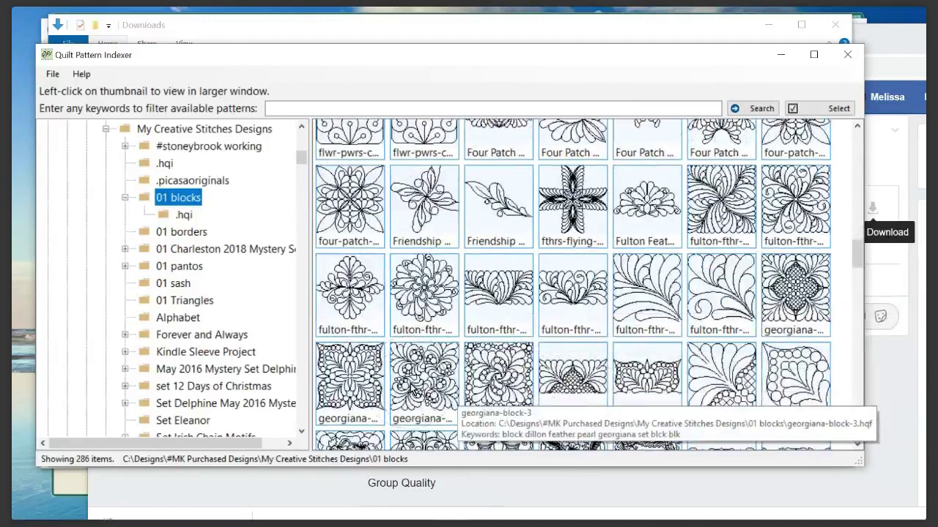
{"action": "scroll", "coordinate": [413, 388], "scroll_direction": "down", "scroll_amount": 1}
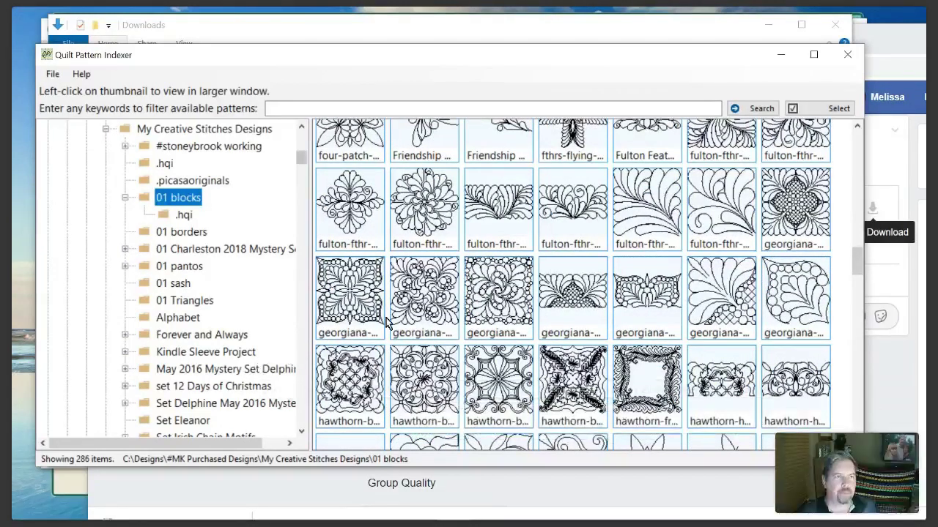
{"action": "mouse_move", "coordinate": [431, 323]}
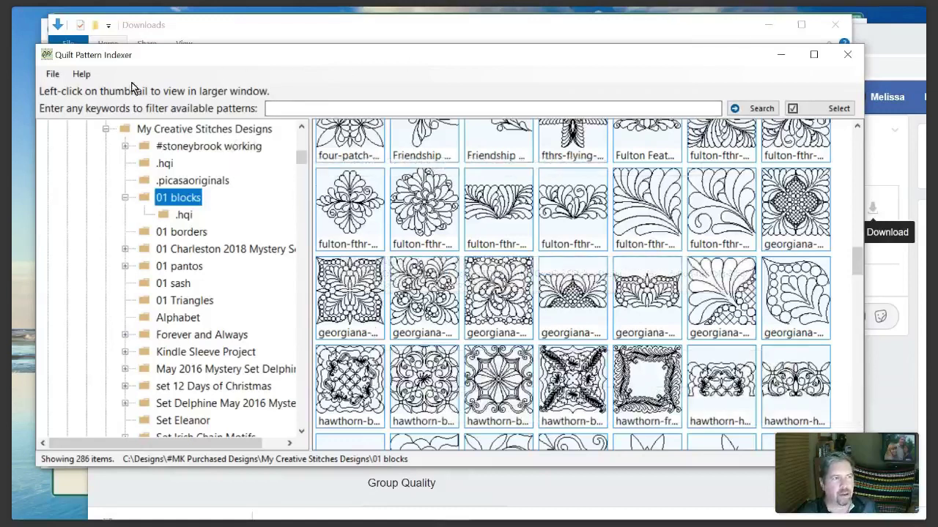
Find duplicate files and review the file locations of hawthorn-block-2_4046, double line piano key and fthr-piano-key-2x6_1051.
{"action": "left_click", "coordinate": [53, 75]}
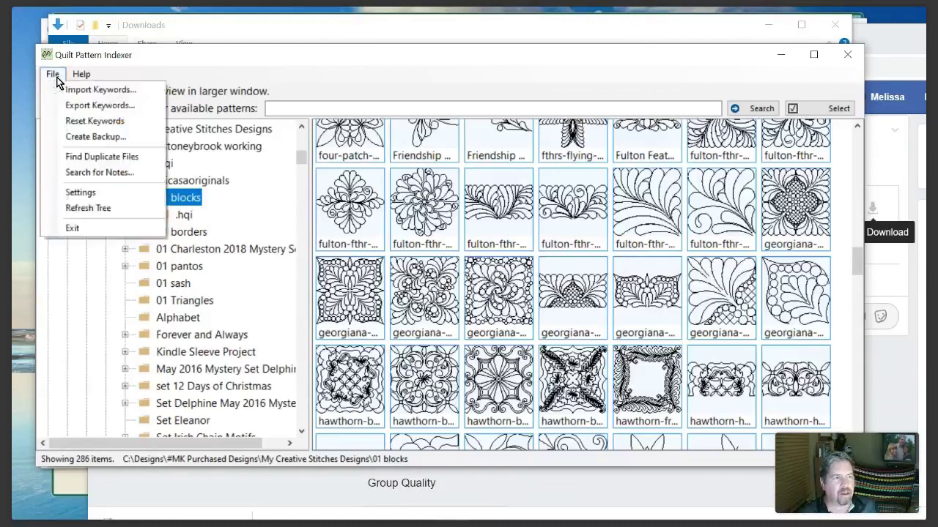
{"action": "left_click", "coordinate": [130, 157]}
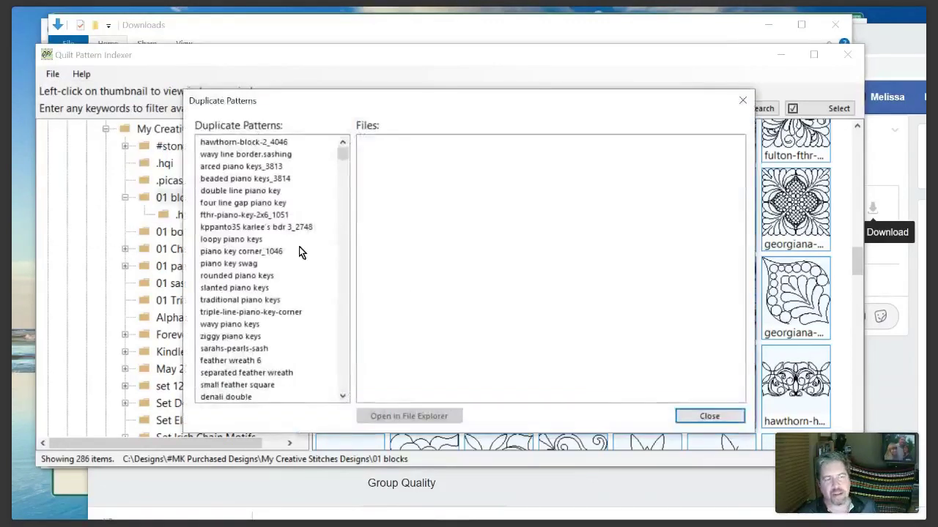
{"action": "left_click", "coordinate": [224, 143]}
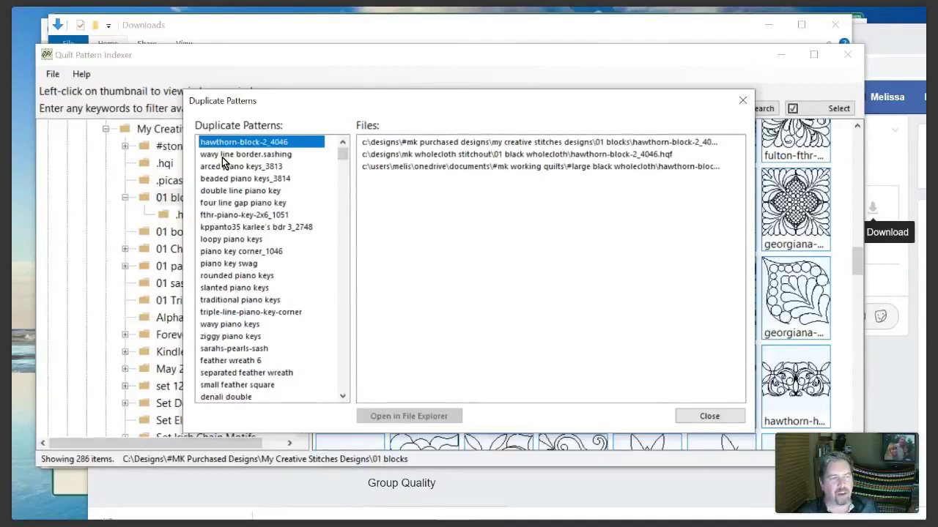
{"action": "left_click", "coordinate": [235, 192]}
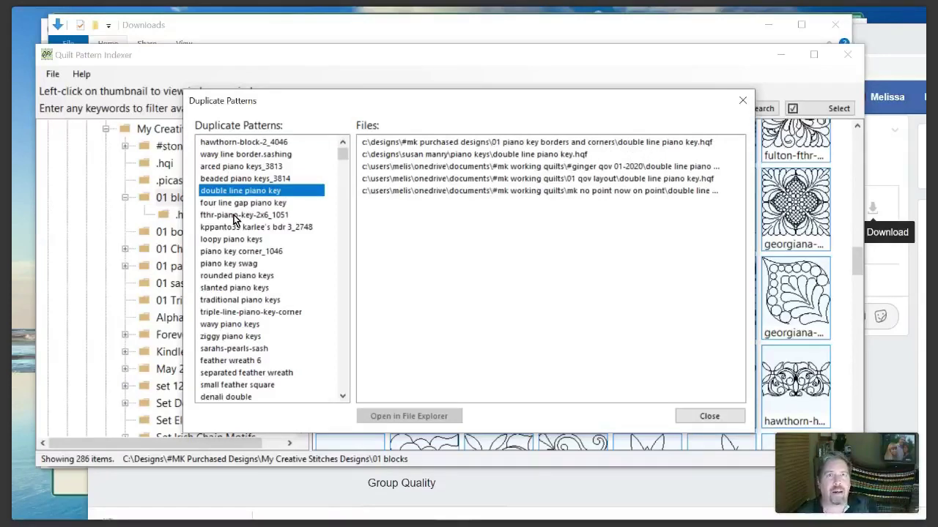
{"action": "left_click", "coordinate": [235, 217]}
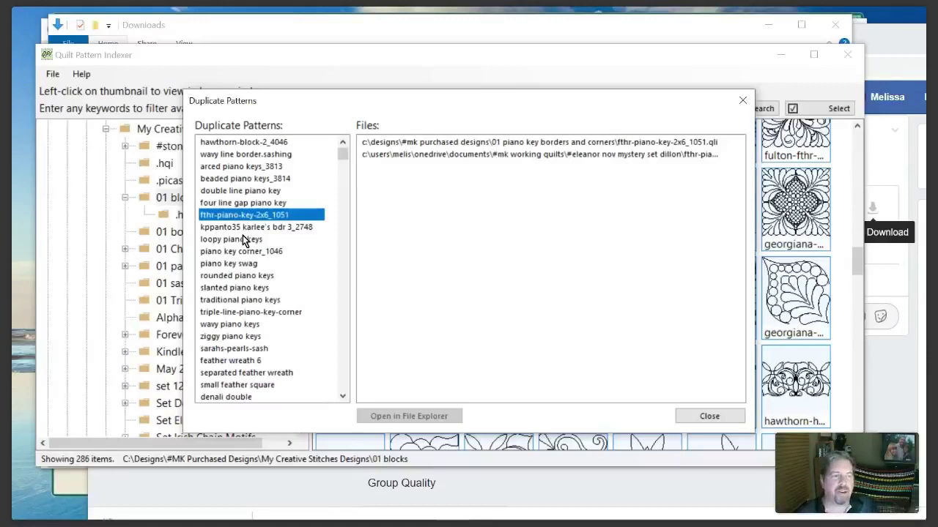
Inspect the folder holding the OneDrive copy of fthr-piano-key-2x6_1051 in File Explorer and close the duplicates list.
{"action": "left_click", "coordinate": [415, 415]}
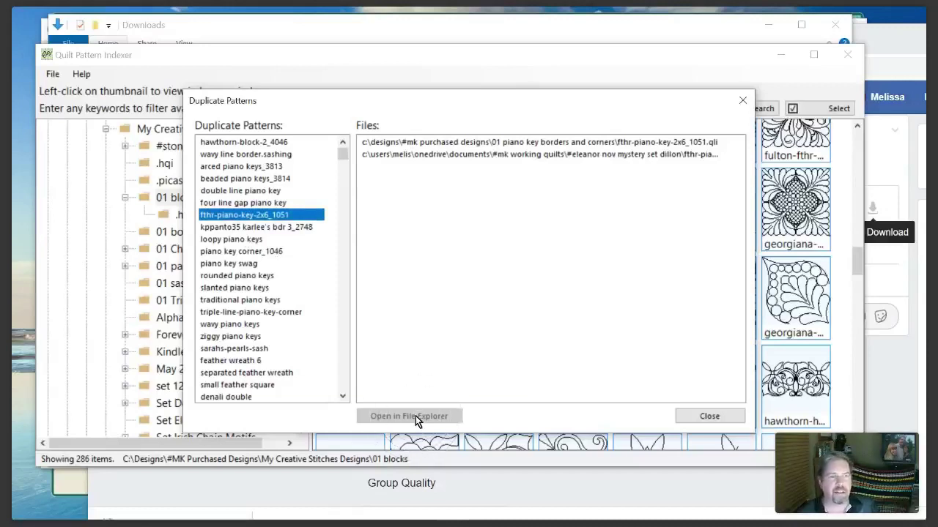
{"action": "left_click", "coordinate": [433, 153]}
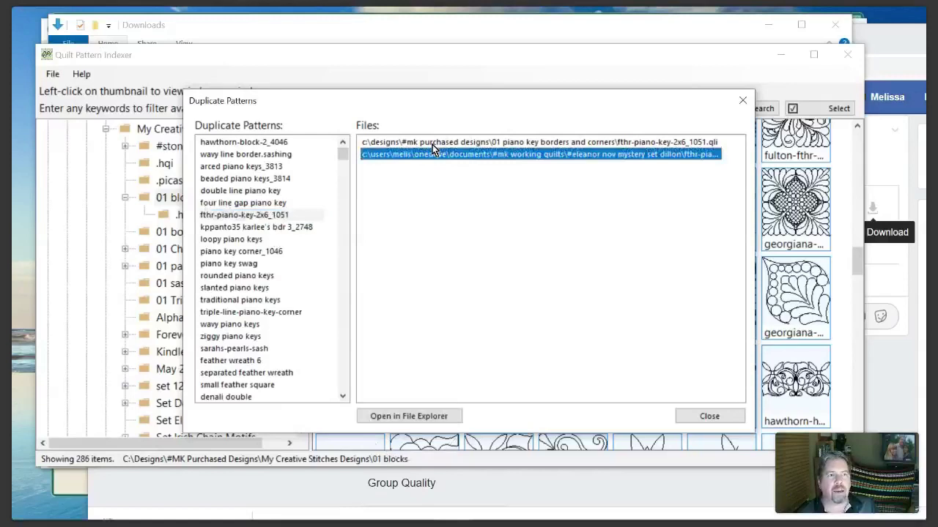
{"action": "left_click", "coordinate": [421, 416]}
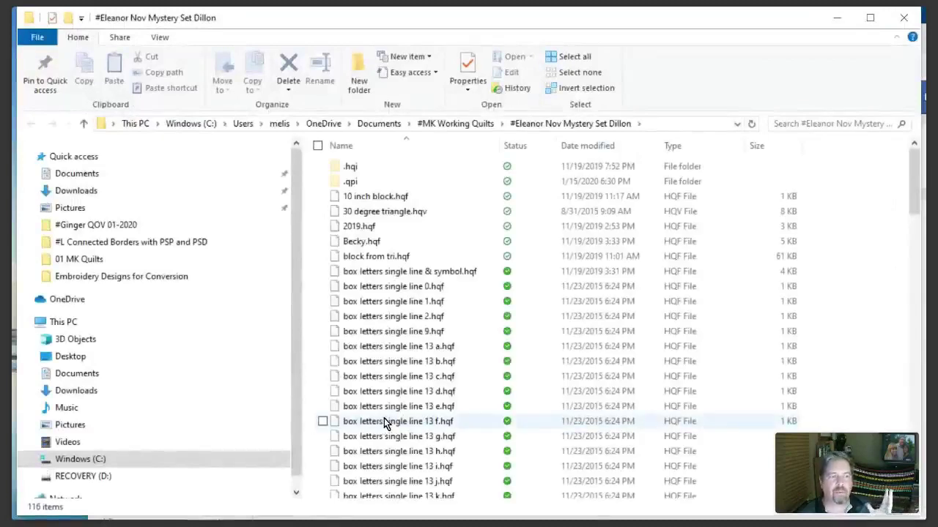
{"action": "scroll", "coordinate": [383, 423], "scroll_direction": "down", "scroll_amount": 4}
{"action": "scroll", "coordinate": [384, 423], "scroll_direction": "up", "scroll_amount": 2}
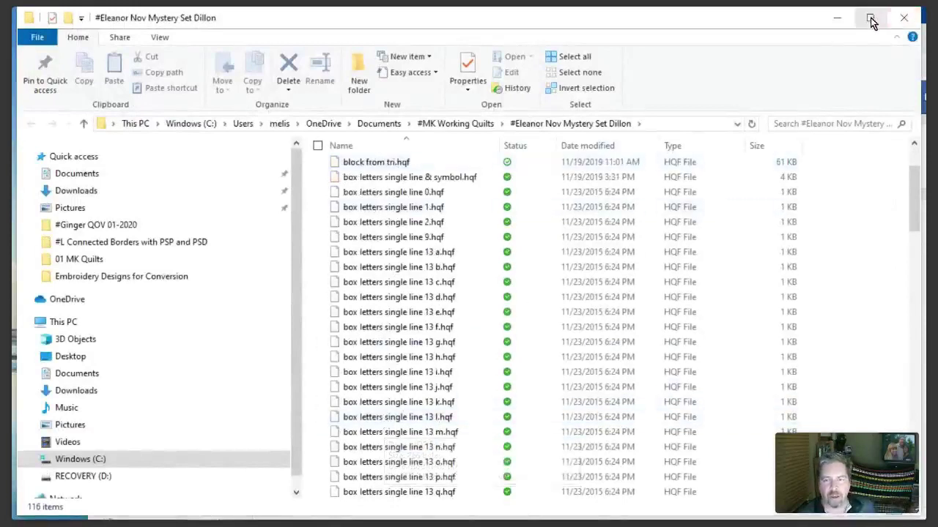
{"action": "left_click", "coordinate": [836, 19]}
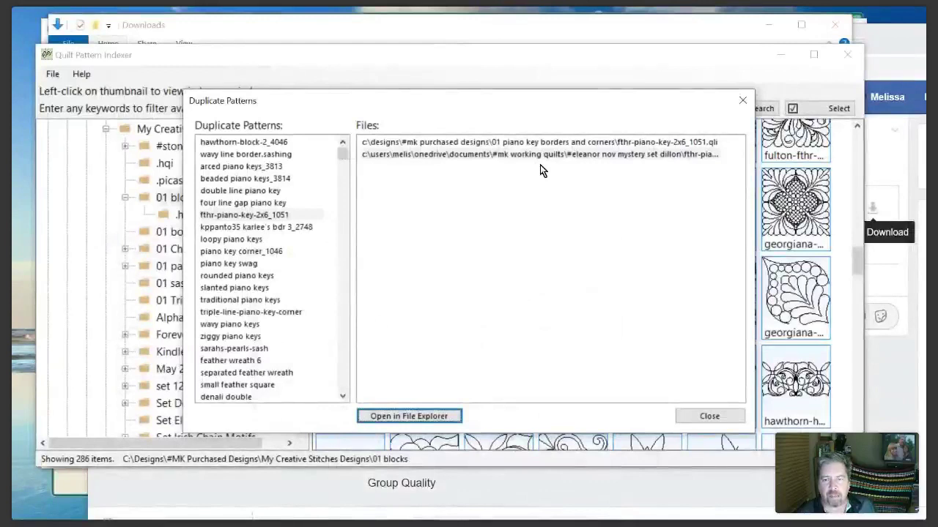
{"action": "left_click", "coordinate": [696, 415]}
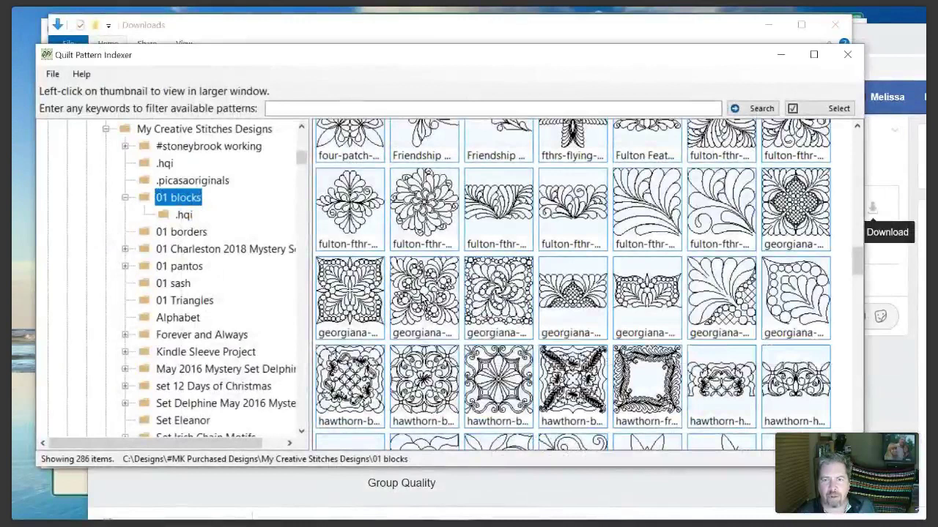
{"action": "scroll", "coordinate": [421, 297], "scroll_direction": "up", "scroll_amount": 1}
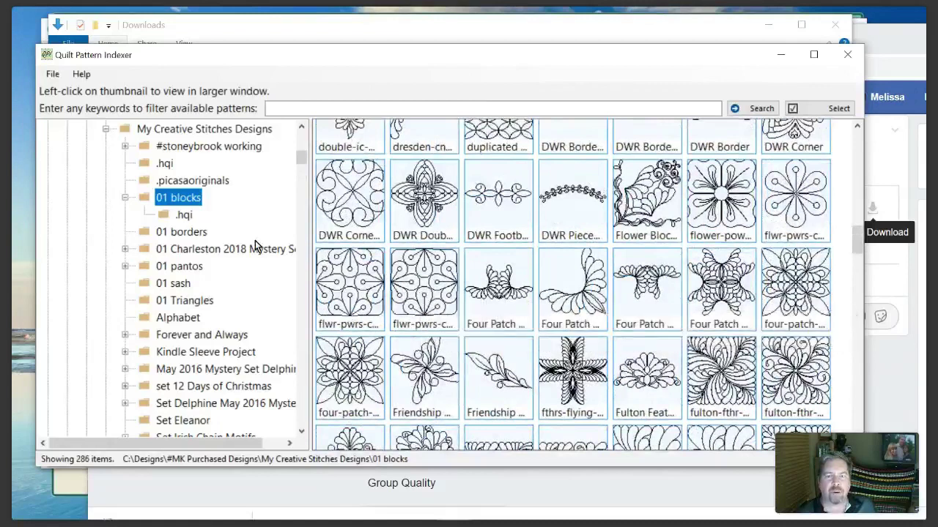
{"action": "scroll", "coordinate": [211, 250], "scroll_direction": "up", "scroll_amount": 1}
{"action": "scroll", "coordinate": [211, 250], "scroll_direction": "up", "scroll_amount": 2}
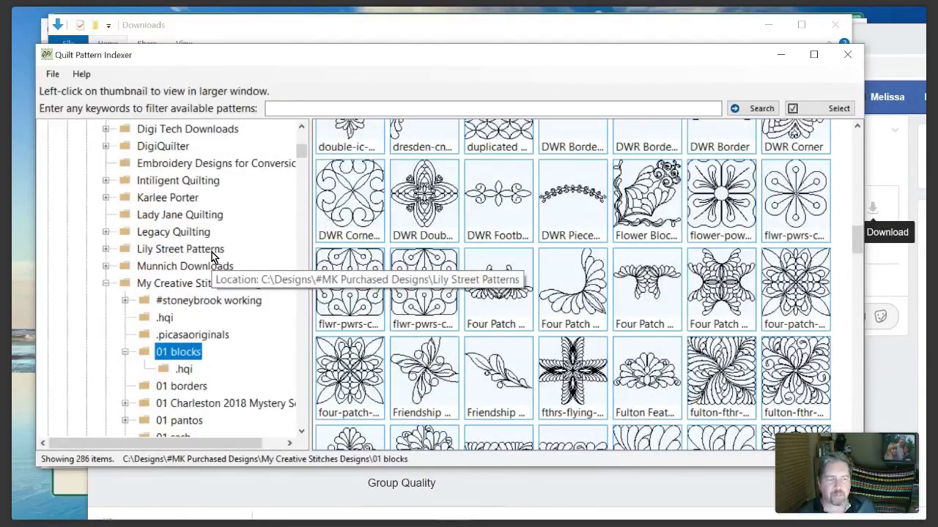
{"action": "scroll", "coordinate": [212, 252], "scroll_direction": "up", "scroll_amount": 5}
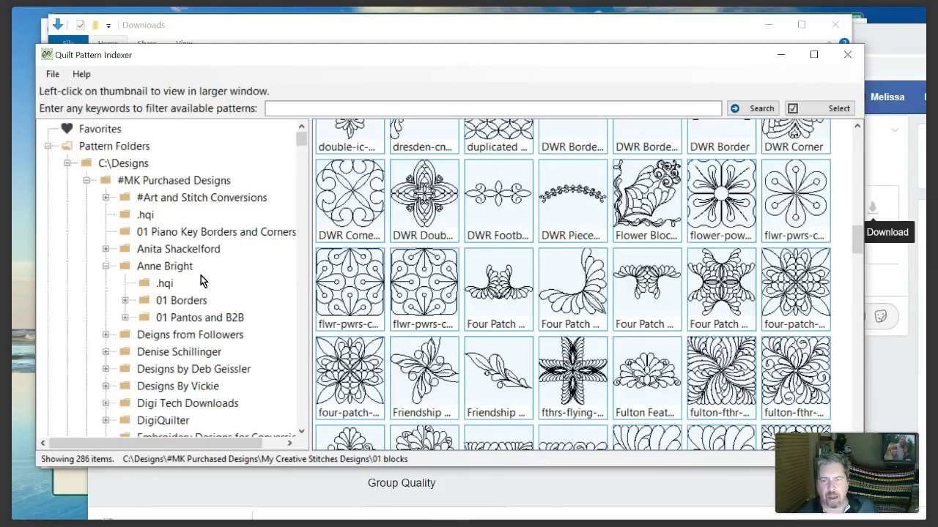
{"action": "left_click", "coordinate": [53, 77]}
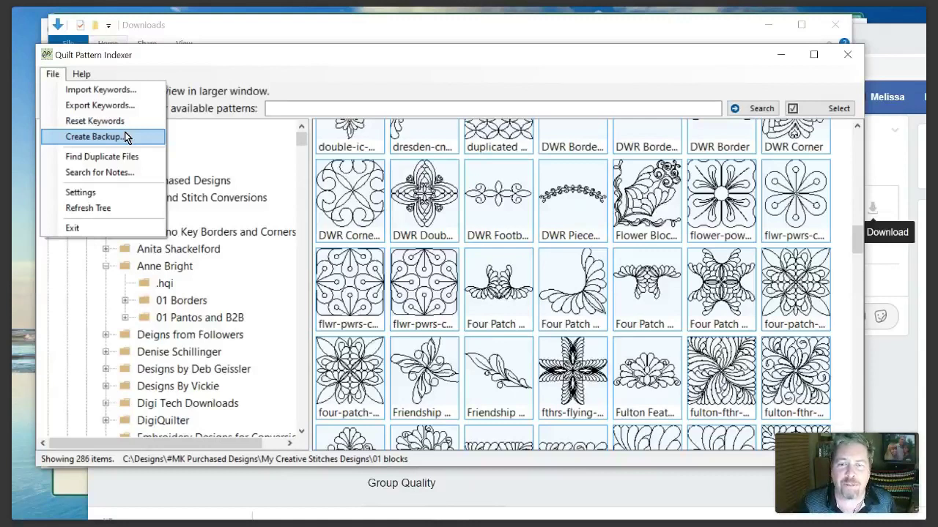
{"action": "left_click", "coordinate": [285, 80]}
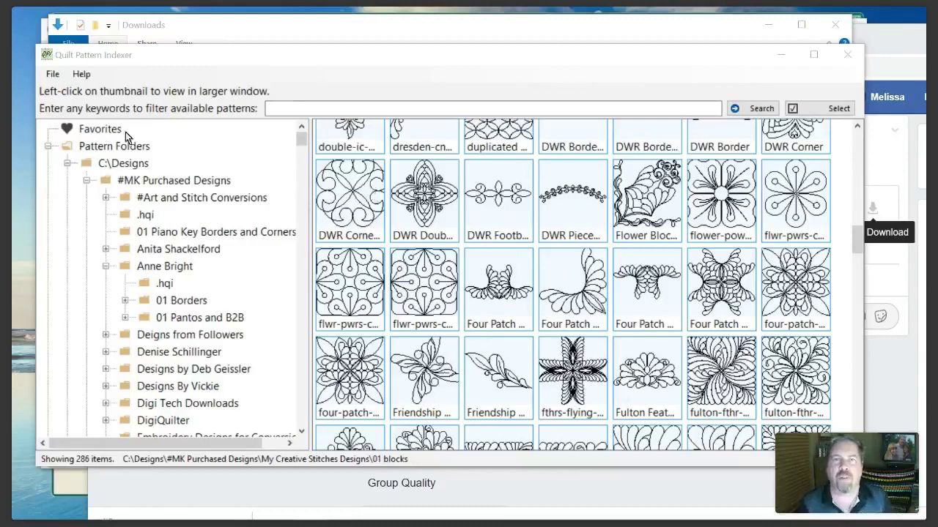
Return to the Pattern Folders root and list the patterns tagged with the keywords .0165 and .0175 in turn.
{"action": "left_click", "coordinate": [146, 181]}
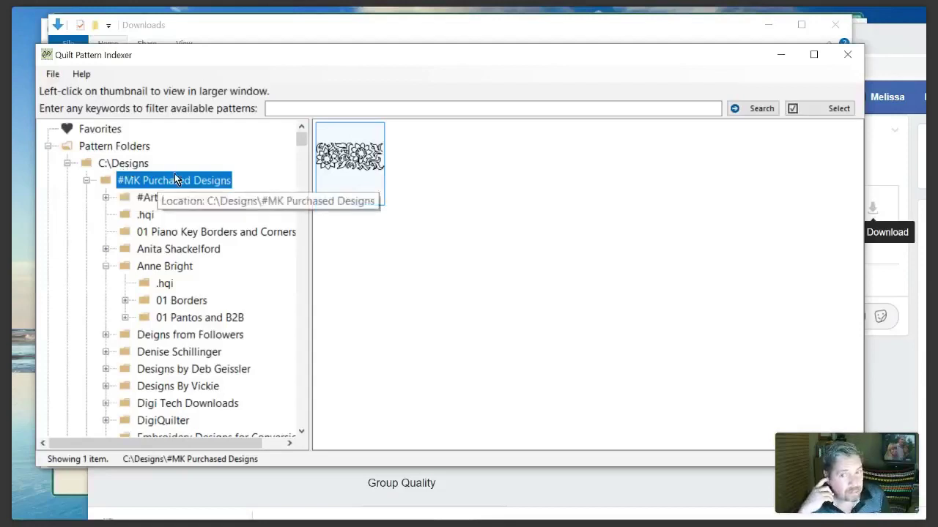
{"action": "left_click", "coordinate": [108, 151]}
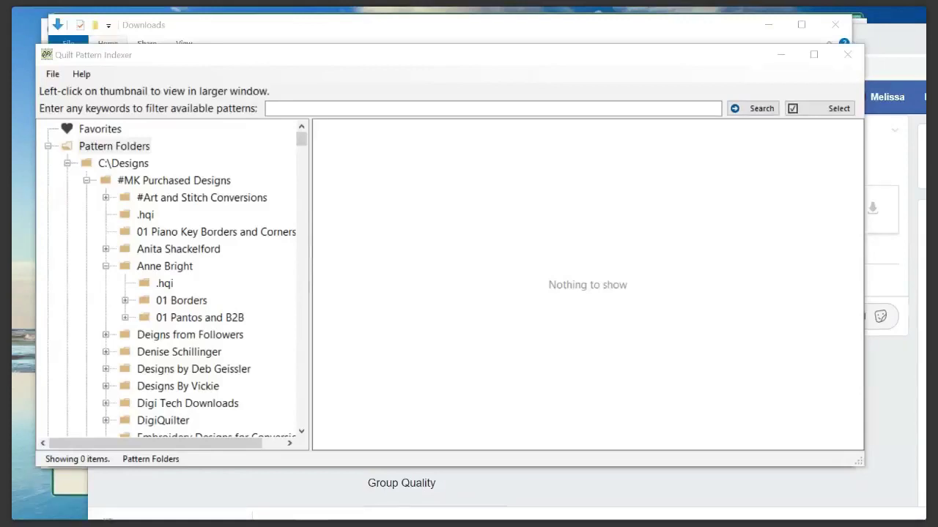
{"action": "scroll", "coordinate": [216, 285], "scroll_direction": "down", "scroll_amount": 15}
{"action": "scroll", "coordinate": [217, 289], "scroll_direction": "down", "scroll_amount": 11}
{"action": "left_click_drag", "start_coordinate": [298, 194], "coordinate": [310, 224]}
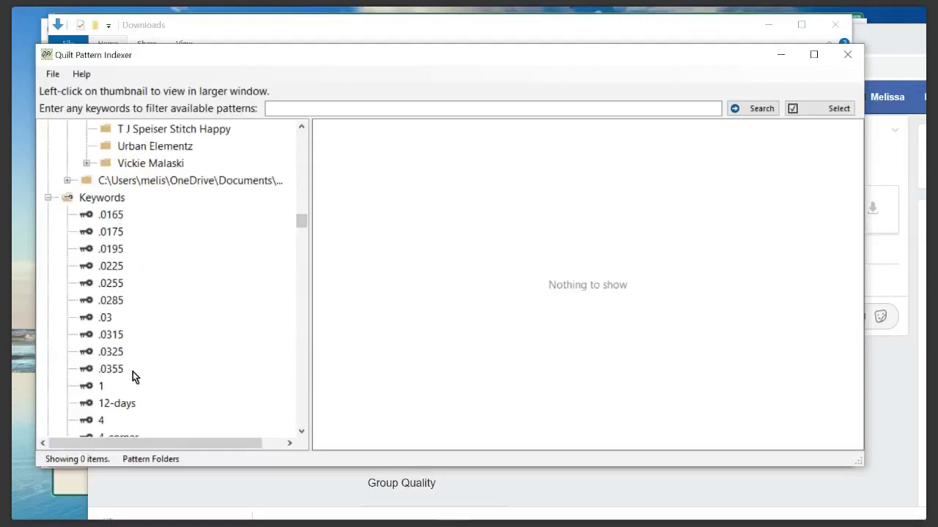
{"action": "left_click", "coordinate": [115, 217]}
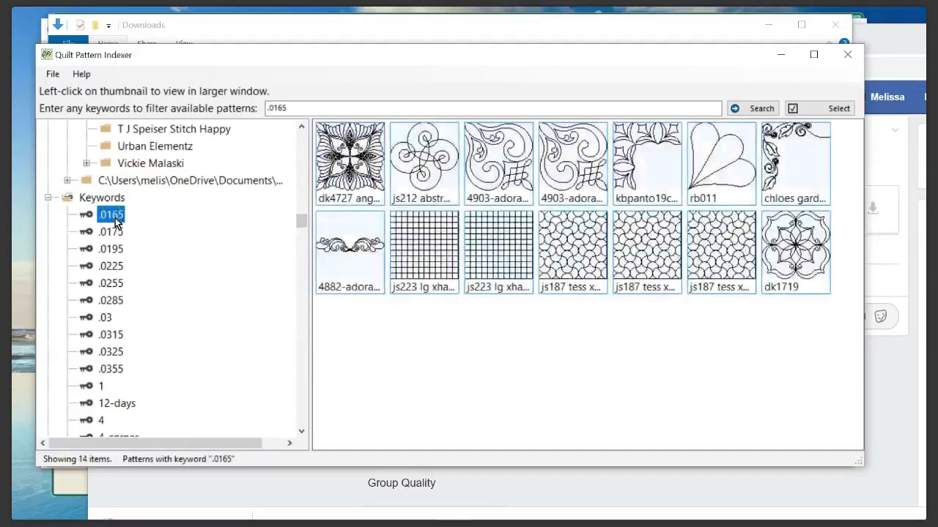
{"action": "left_click", "coordinate": [112, 234]}
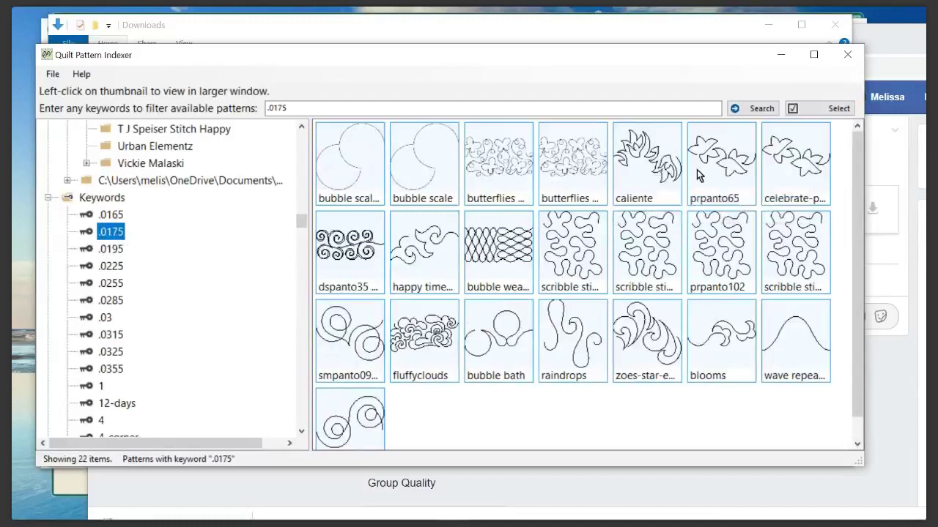
List the patterns tagged with the keyword .0195 and look through their thumbnails.
{"action": "left_click", "coordinate": [110, 249]}
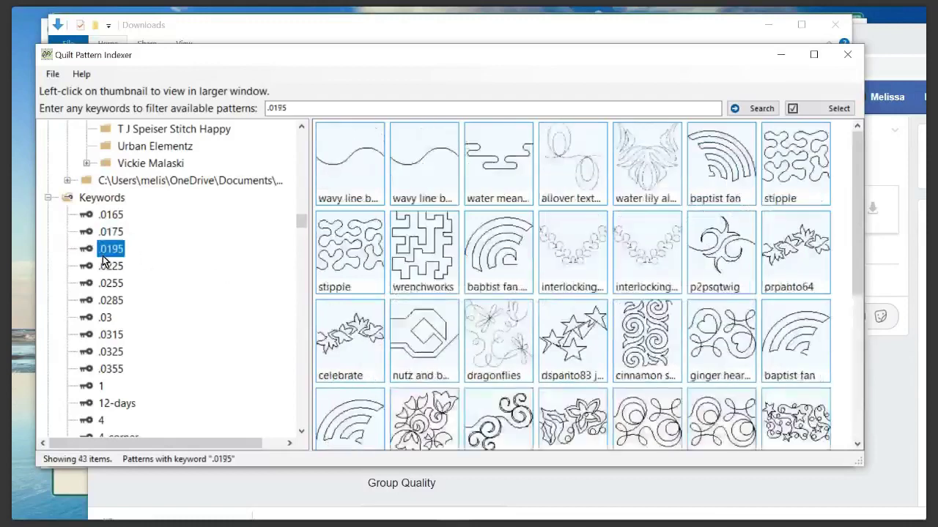
{"action": "scroll", "coordinate": [590, 288], "scroll_direction": "down", "scroll_amount": 1}
{"action": "scroll", "coordinate": [582, 293], "scroll_direction": "down", "scroll_amount": 2}
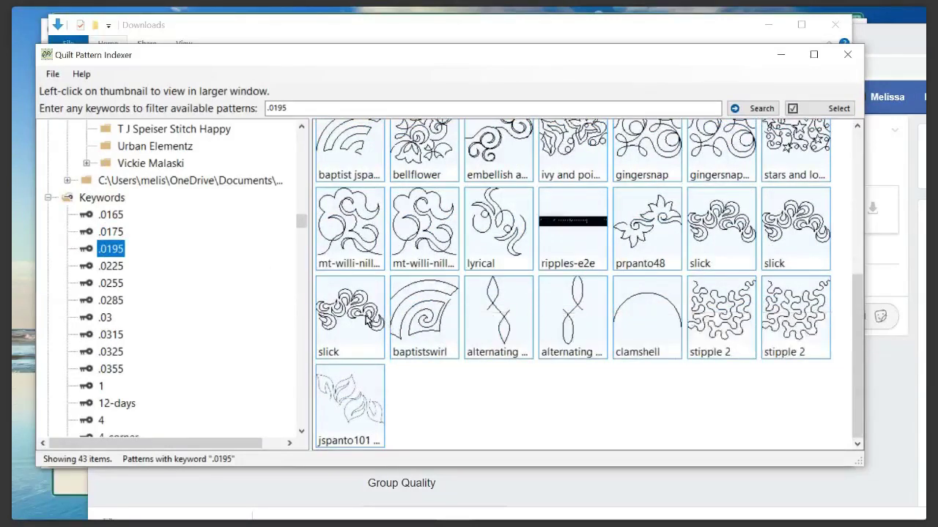
{"action": "scroll", "coordinate": [201, 308], "scroll_direction": "up", "scroll_amount": 1}
Clear the keyword filter and search from the Pattern Folders root for patterns matching e2e .0195.
{"action": "scroll", "coordinate": [200, 308], "scroll_direction": "up", "scroll_amount": 10}
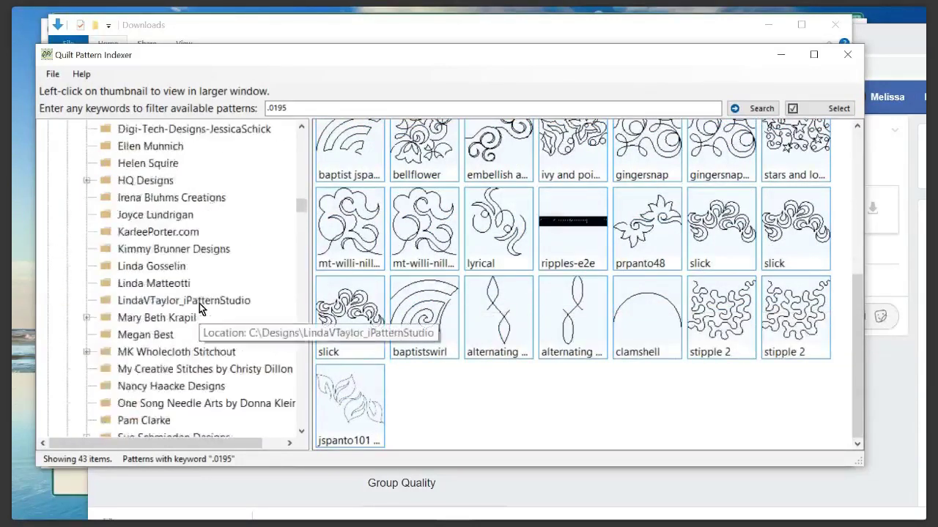
{"action": "key", "text": "Tab"}
{"action": "key", "text": "BackSpace"}
{"action": "scroll", "coordinate": [221, 250], "scroll_direction": "up", "scroll_amount": 20}
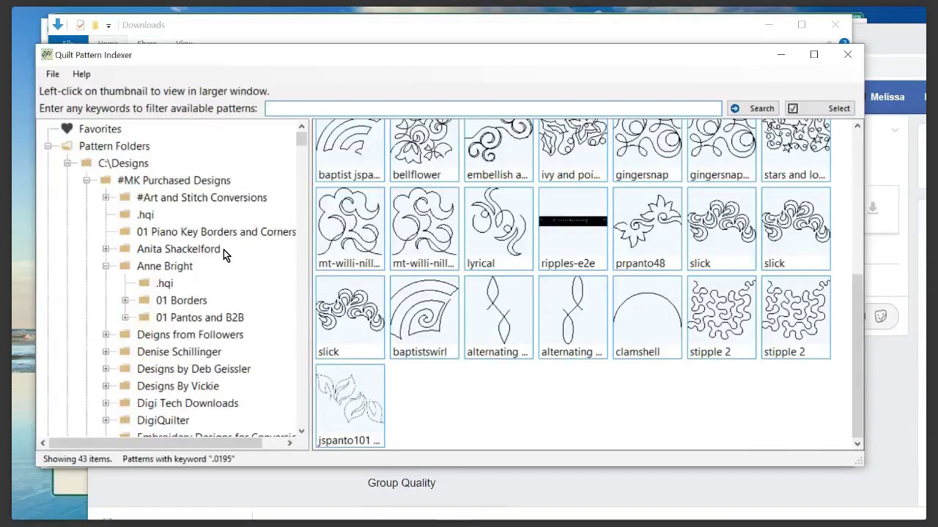
{"action": "left_click", "coordinate": [114, 146]}
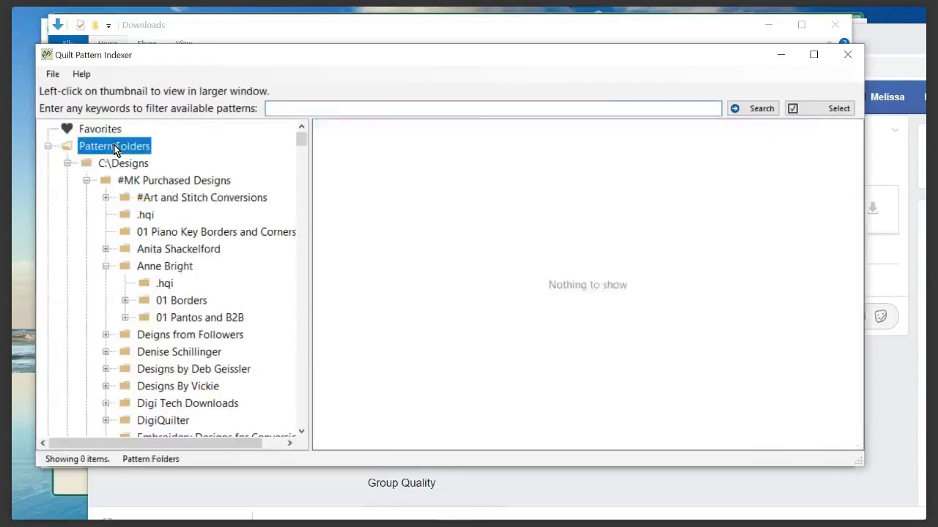
{"action": "left_click", "coordinate": [284, 109]}
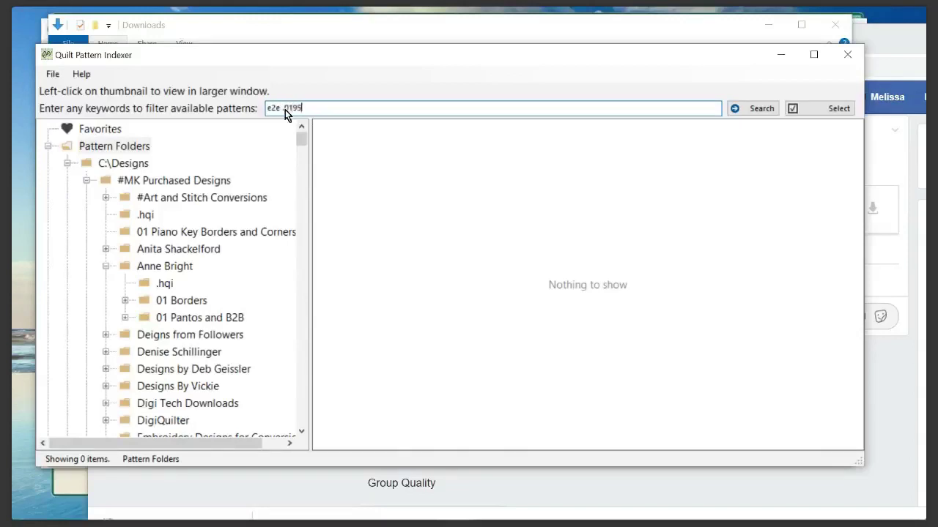
{"action": "key", "text": "Return"}
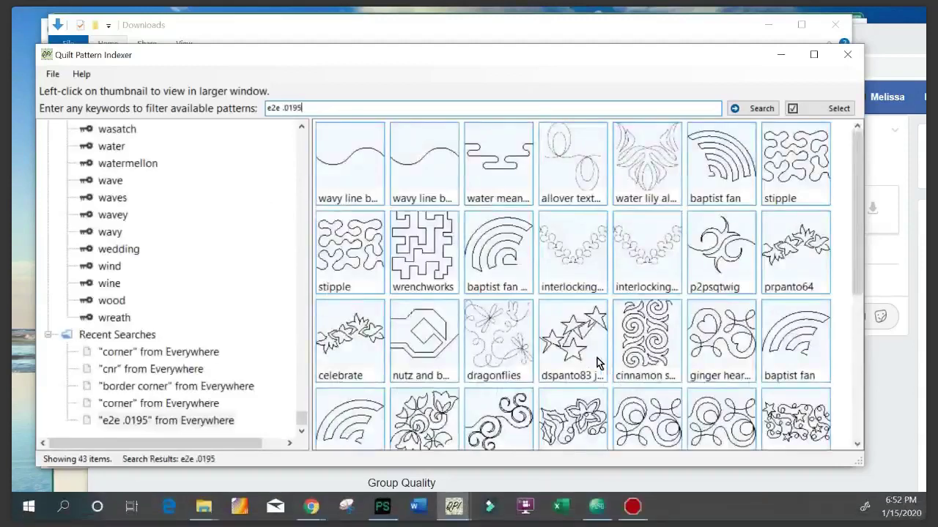
Look through the e2e .0195 results and check the file location and keywords of allover texture two.
{"action": "scroll", "coordinate": [595, 363], "scroll_direction": "down", "scroll_amount": 5}
{"action": "scroll", "coordinate": [595, 364], "scroll_direction": "up", "scroll_amount": 4}
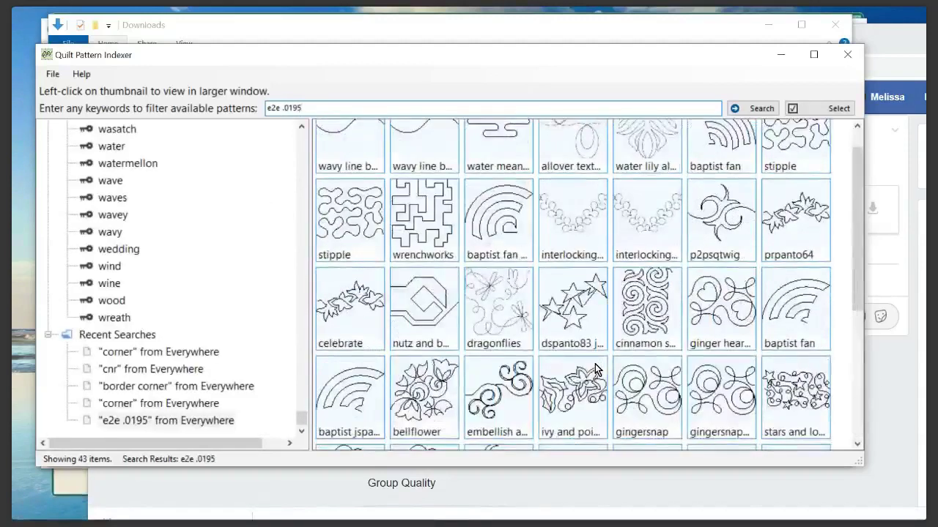
{"action": "scroll", "coordinate": [595, 364], "scroll_direction": "up", "scroll_amount": 1}
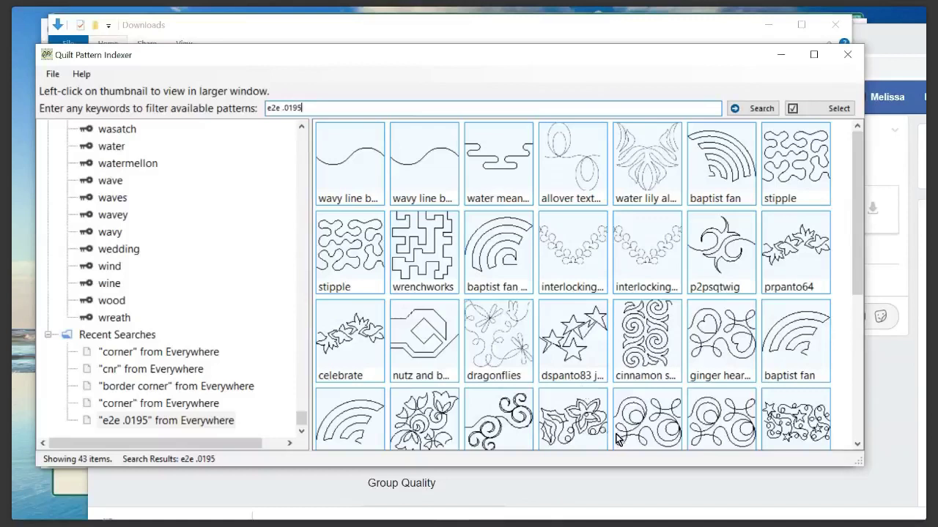
{"action": "mouse_move", "coordinate": [572, 169]}
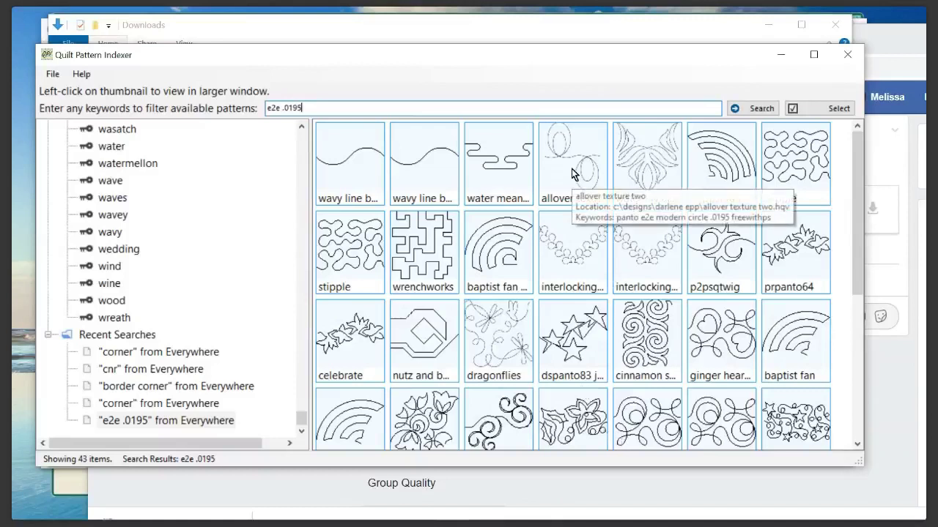
Open the allover texture two pattern in a larger preview and shrink its window beside the thumbnails.
{"action": "left_click", "coordinate": [421, 366]}
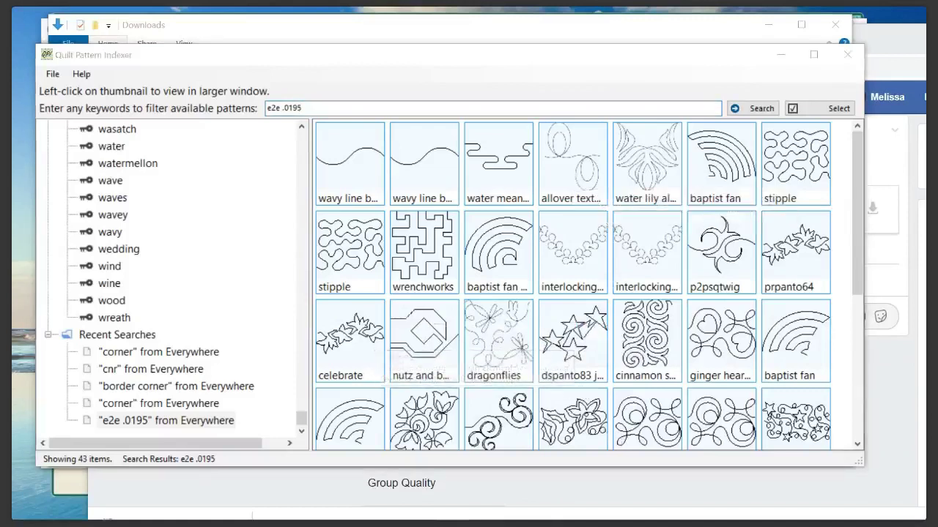
{"action": "left_click", "coordinate": [571, 172]}
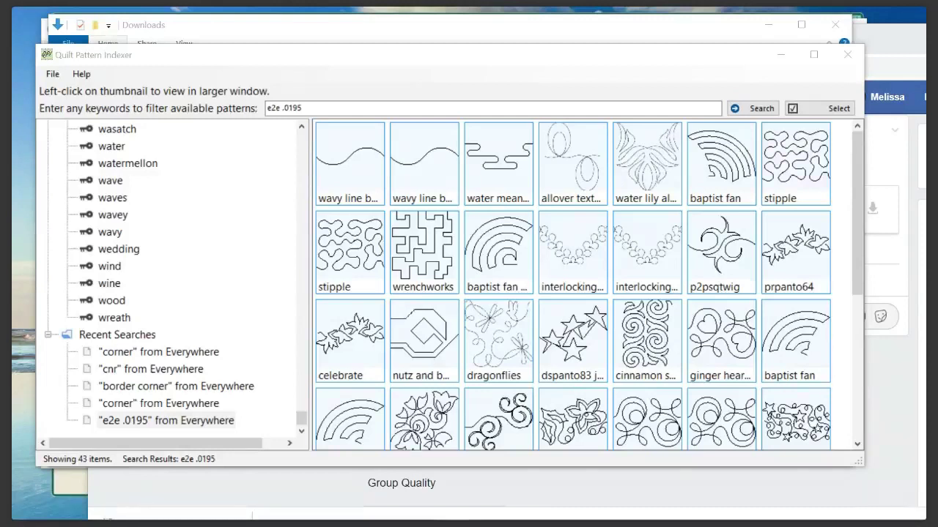
{"action": "left_click_drag", "start_coordinate": [29, 40], "coordinate": [835, 51]}
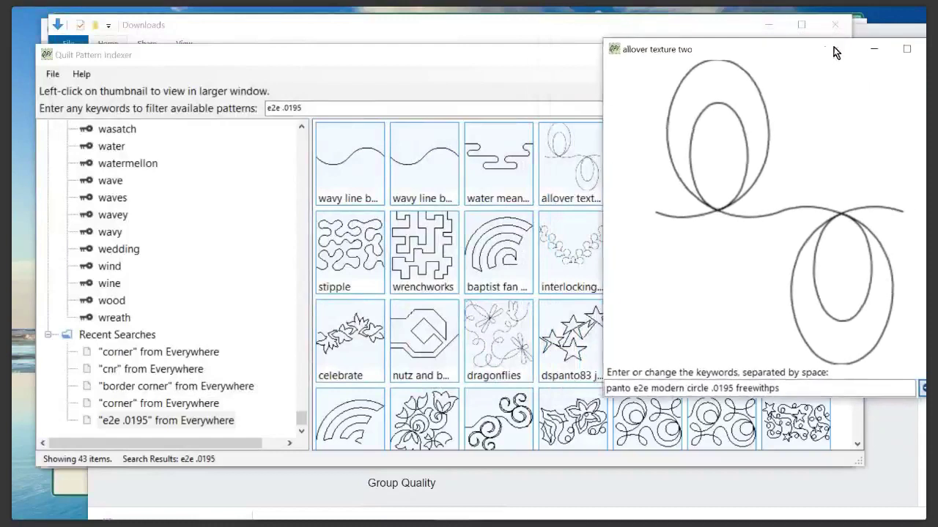
{"action": "left_click_drag", "start_coordinate": [603, 38], "coordinate": [822, 49]}
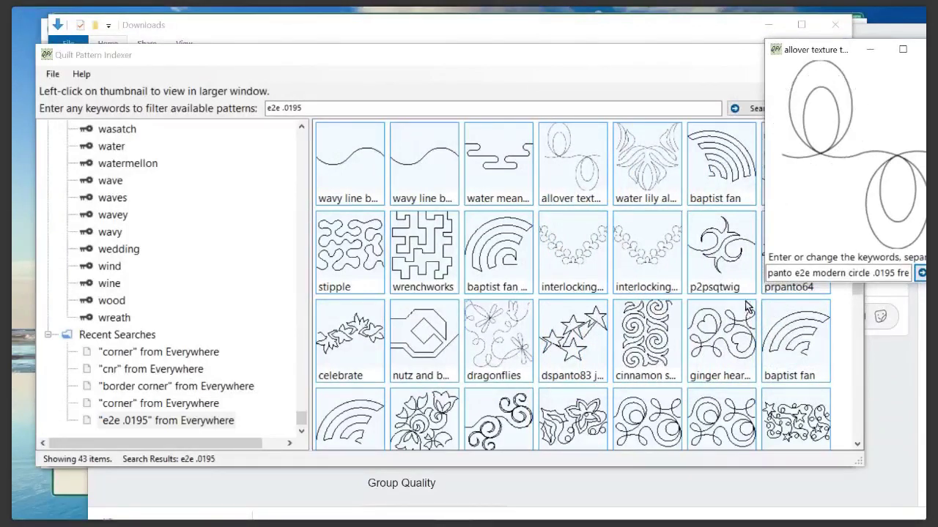
Open the ginger heart apmpanto69 preview, shrink its window and place it beside the allover texture two preview.
{"action": "left_click", "coordinate": [717, 346]}
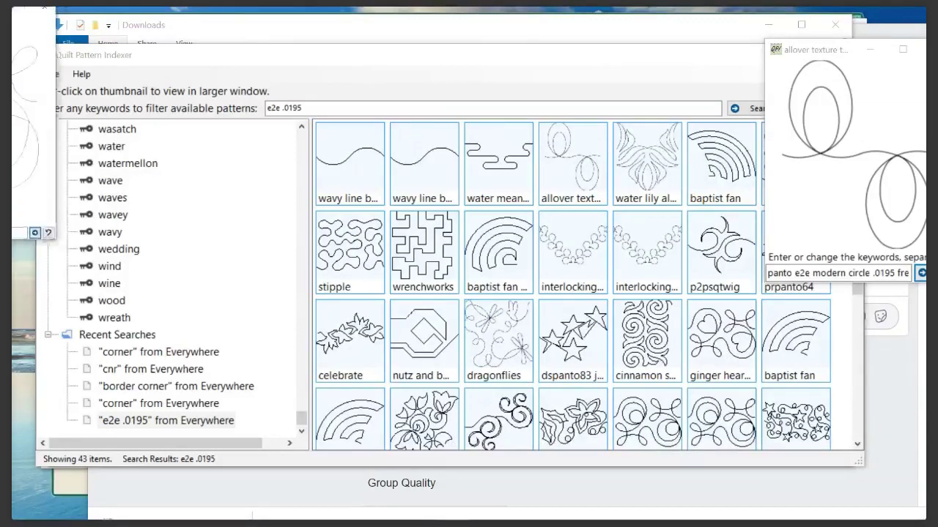
{"action": "left_click_drag", "start_coordinate": [216, 83], "coordinate": [595, 51]}
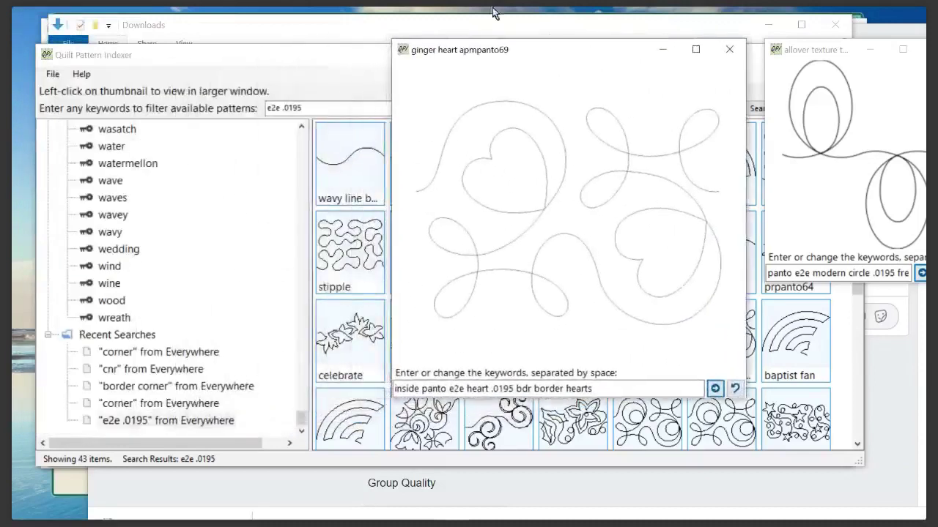
{"action": "left_click_drag", "start_coordinate": [392, 40], "coordinate": [578, 144]}
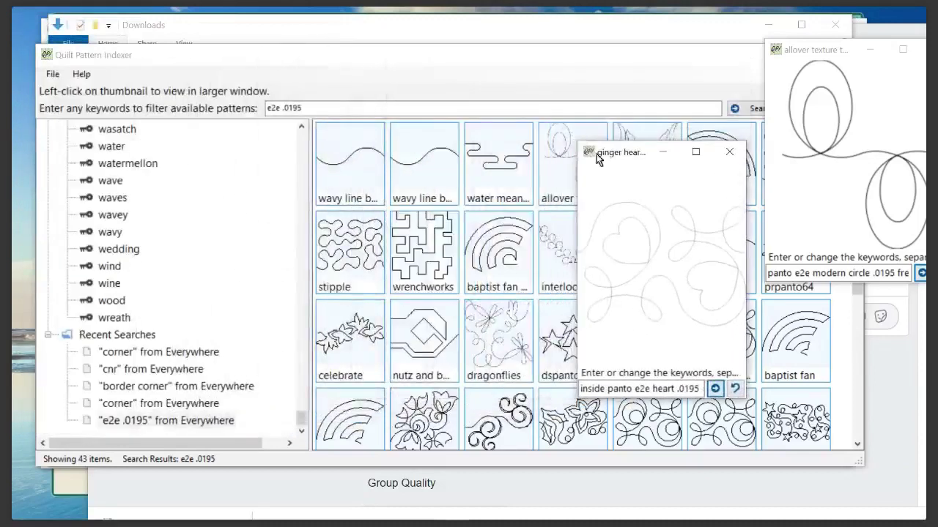
{"action": "left_click_drag", "start_coordinate": [639, 150], "coordinate": [640, 54]}
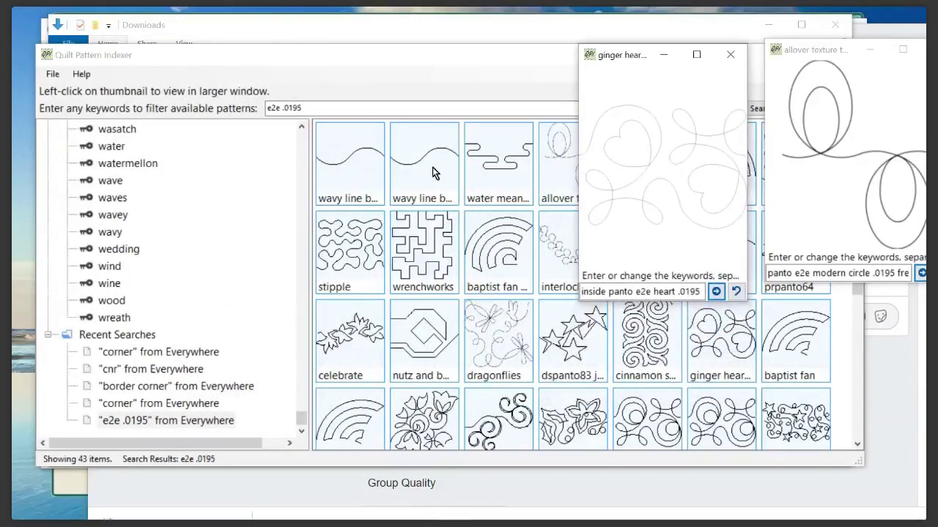
Close the ginger heart and allover texture two preview windows.
{"action": "left_click", "coordinate": [731, 55]}
{"action": "left_click_drag", "start_coordinate": [826, 50], "coordinate": [647, 69]}
{"action": "left_click", "coordinate": [744, 69]}
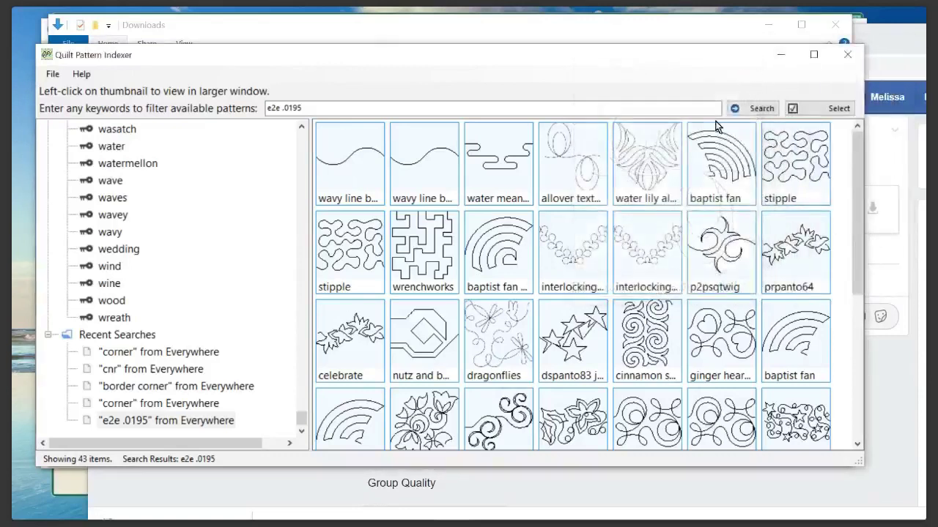
Clear the e2e .0195 filter and search from the Pattern Folders root for the keyword .0255.
{"action": "left_click_drag", "start_coordinate": [337, 110], "coordinate": [136, 120]}
{"action": "key", "text": "BackSpace"}
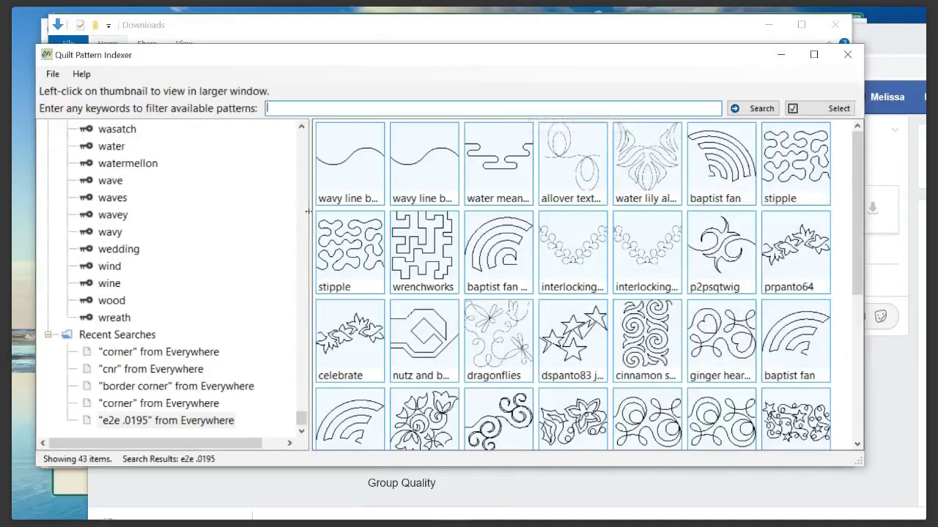
{"action": "left_click_drag", "start_coordinate": [303, 419], "coordinate": [300, 199]}
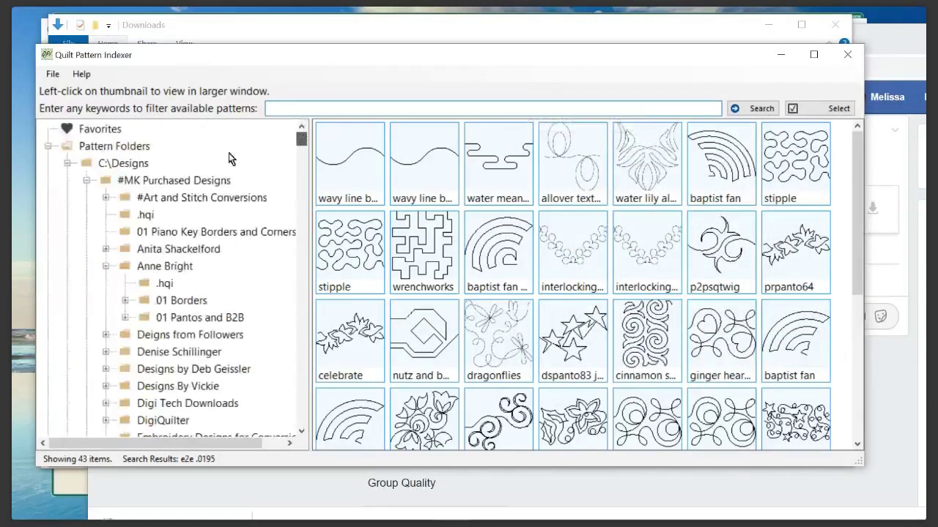
{"action": "left_click", "coordinate": [145, 146]}
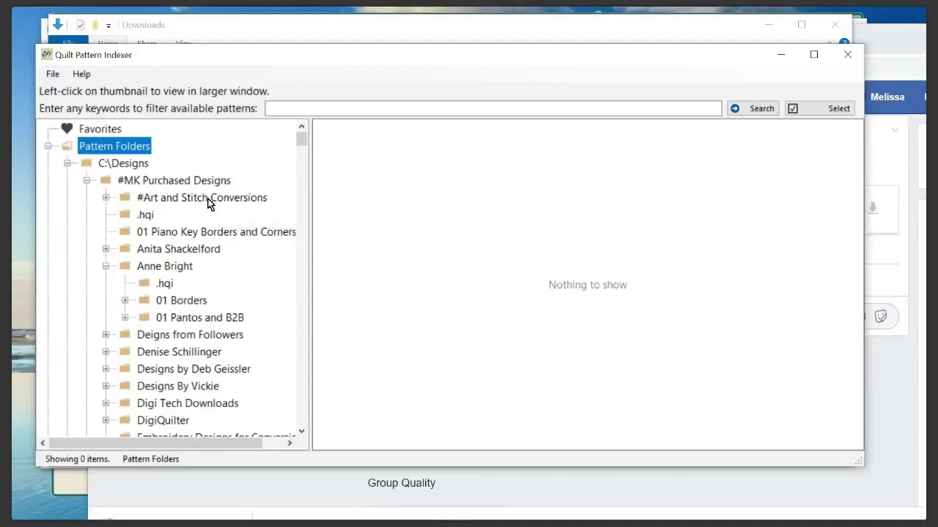
{"action": "left_click", "coordinate": [293, 108]}
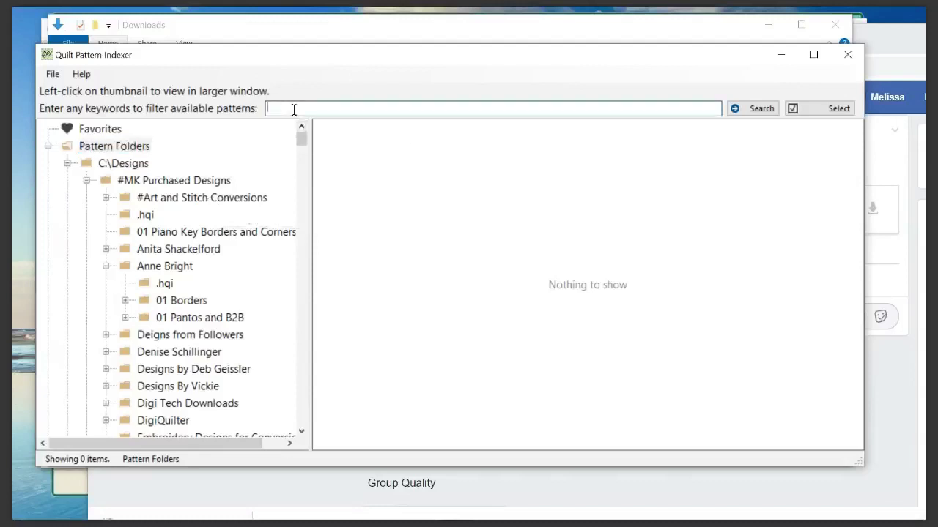
{"action": "type", "text": ".0255"}
{"action": "key", "text": "Return"}
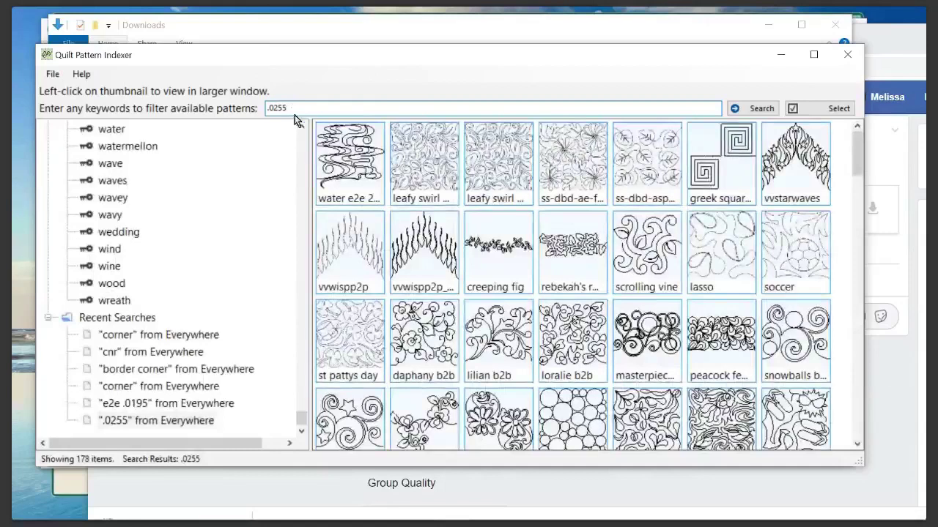
Narrow the search to .0255 e2e and look through the matching pattern thumbnails.
{"action": "type", "text": "e2e"}
{"action": "key", "text": "Return"}
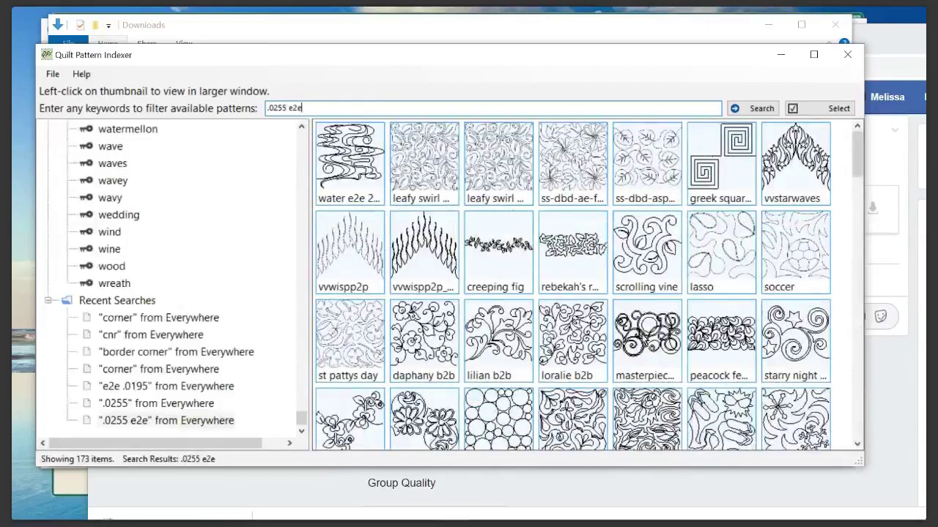
{"action": "scroll", "coordinate": [622, 320], "scroll_direction": "down", "scroll_amount": 2}
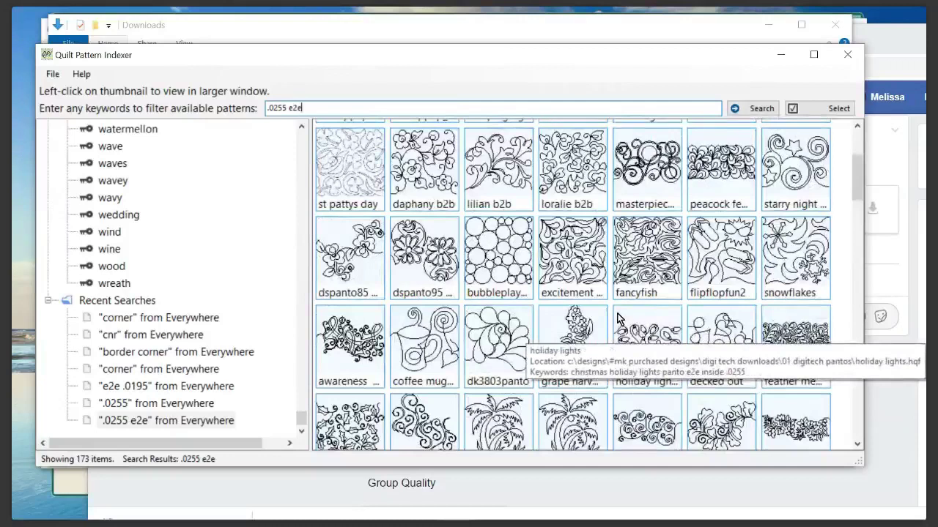
{"action": "scroll", "coordinate": [618, 320], "scroll_direction": "down", "scroll_amount": 1}
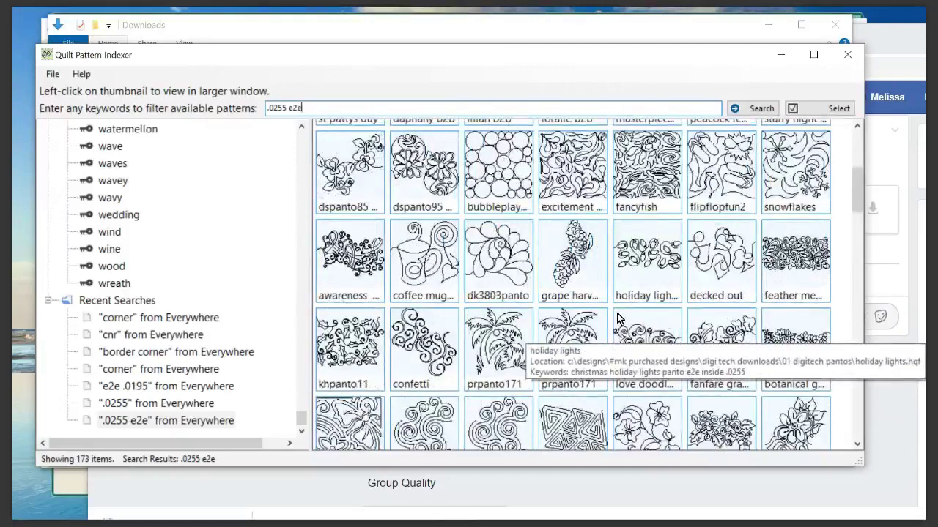
{"action": "scroll", "coordinate": [618, 320], "scroll_direction": "down", "scroll_amount": 1}
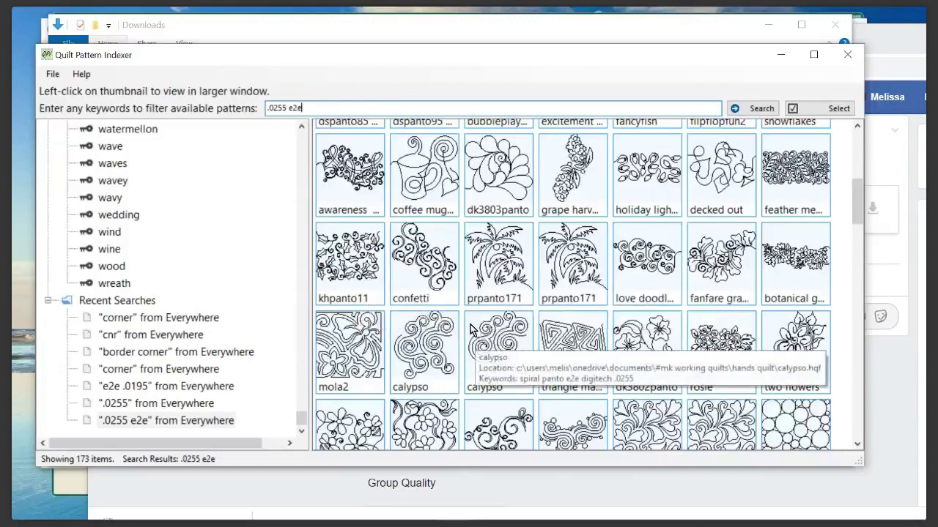
{"action": "scroll", "coordinate": [472, 337], "scroll_direction": "down", "scroll_amount": 3}
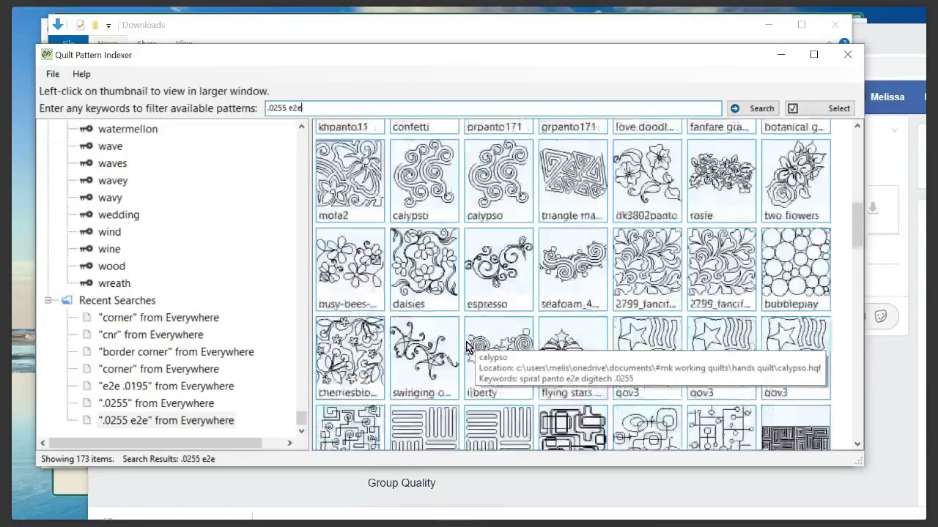
{"action": "scroll", "coordinate": [469, 347], "scroll_direction": "down", "scroll_amount": 2}
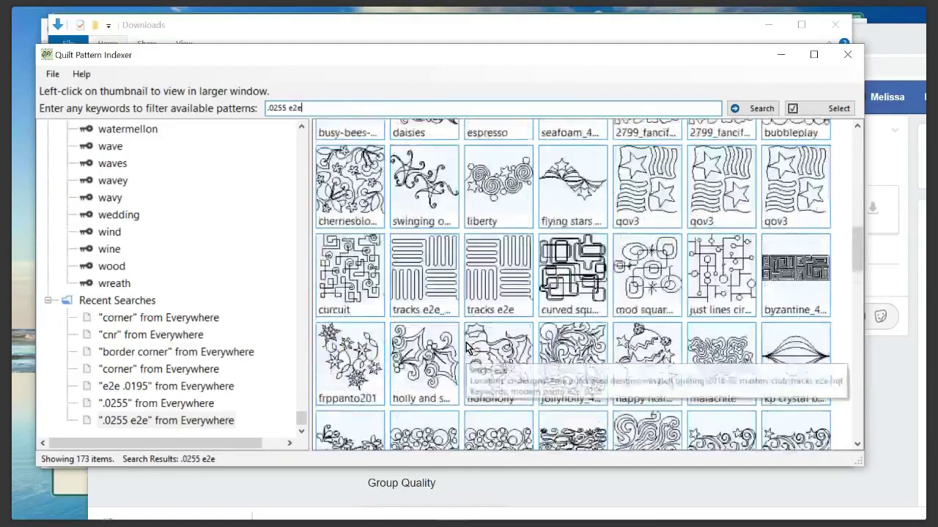
Clear the .0255 e2e keyword filter and select the C:\Designs folder as the search location.
{"action": "scroll", "coordinate": [468, 348], "scroll_direction": "down", "scroll_amount": 2}
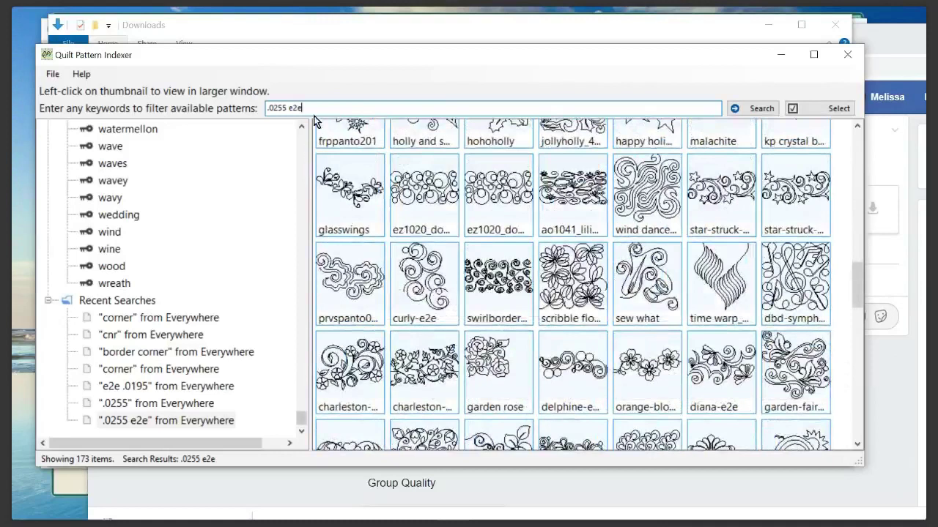
{"action": "left_click_drag", "start_coordinate": [315, 108], "coordinate": [217, 110]}
{"action": "key", "text": "BackSpace"}
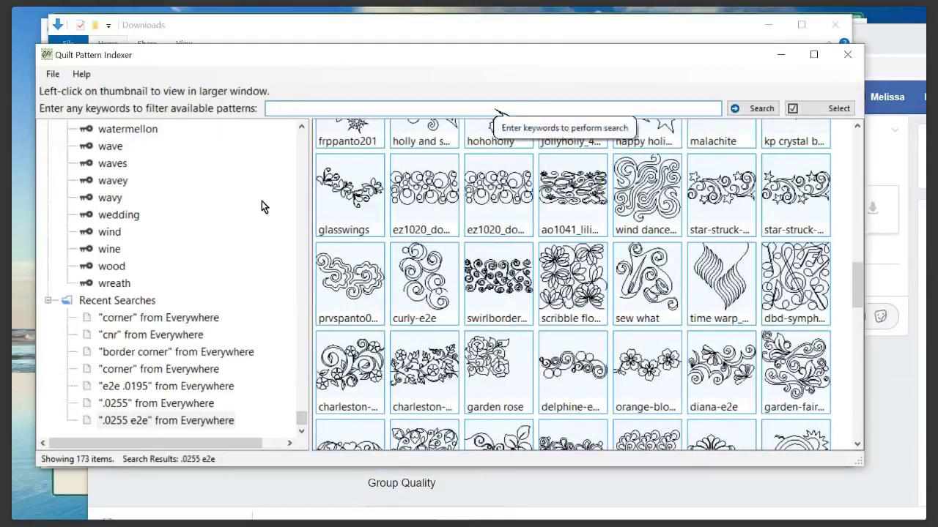
{"action": "left_click_drag", "start_coordinate": [301, 419], "coordinate": [301, 135]}
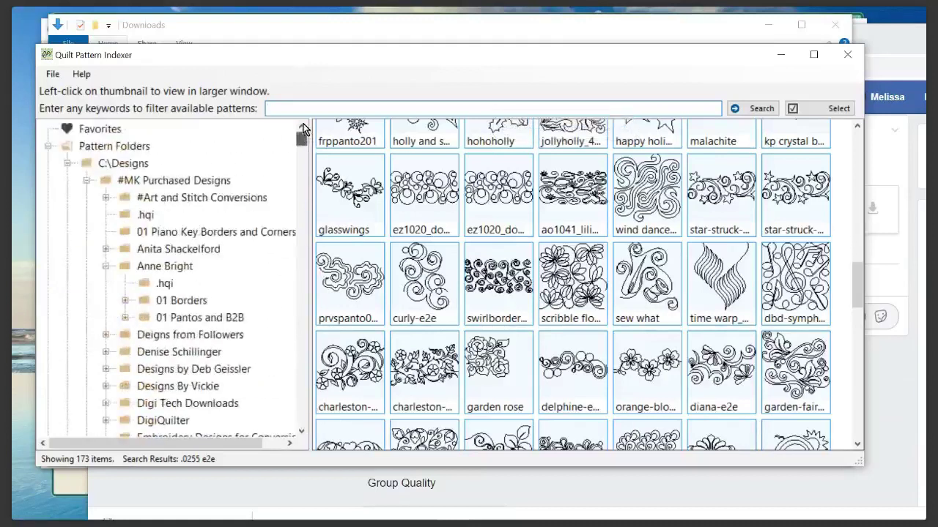
{"action": "left_click", "coordinate": [121, 167]}
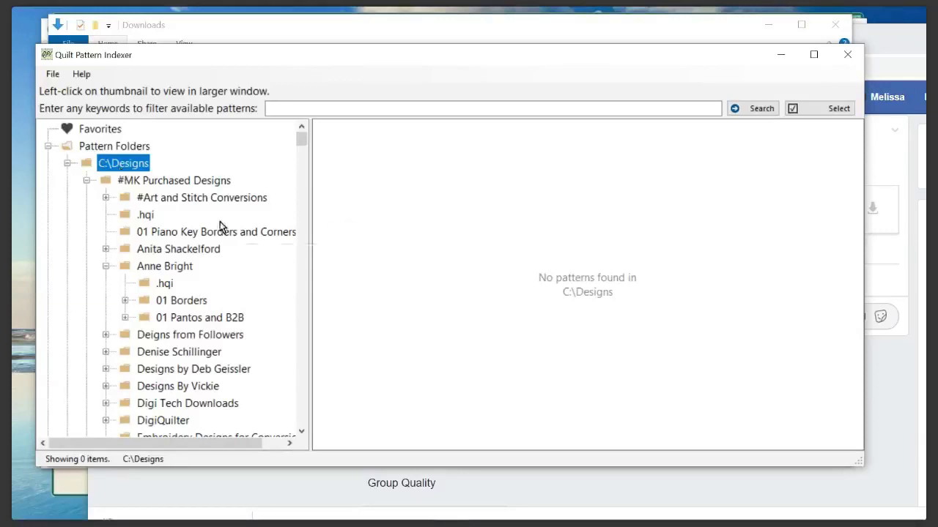
Search C:\Designs for the keywords floral inside and check the details of the feathered party b2b pattern.
{"action": "left_click", "coordinate": [278, 110]}
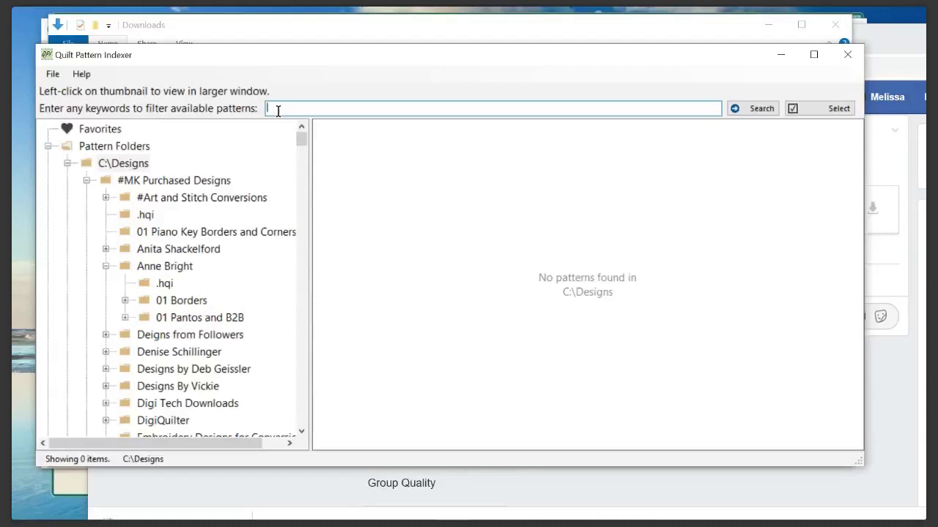
{"action": "type", "text": "floral inside"}
{"action": "key", "text": "Return"}
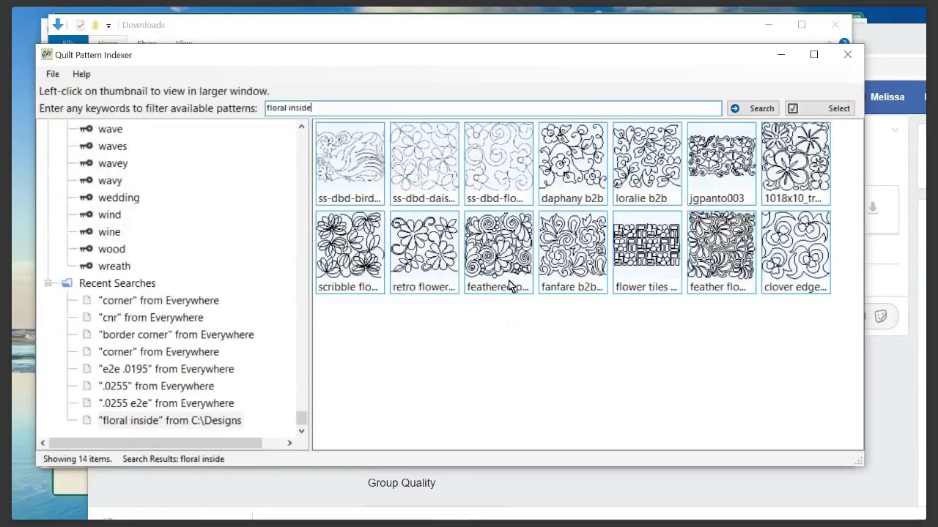
{"action": "mouse_move", "coordinate": [481, 272]}
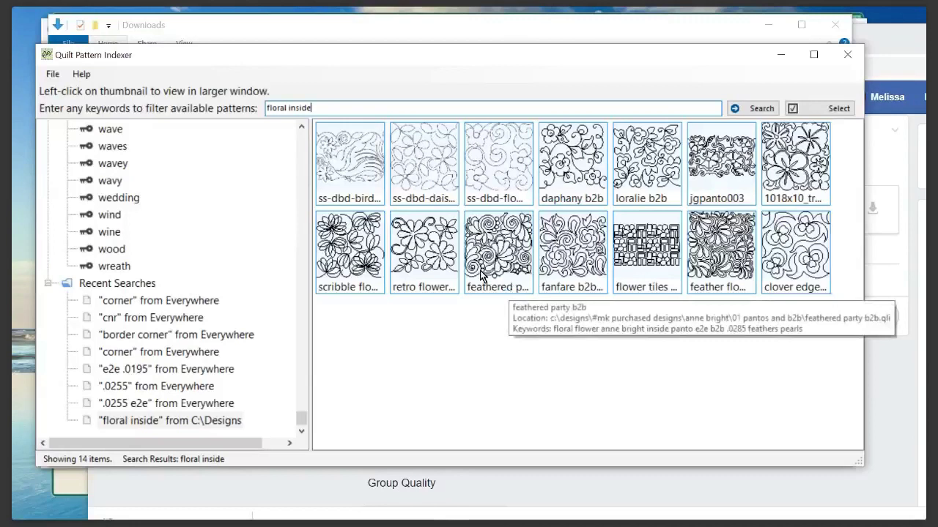
{"action": "mouse_move", "coordinate": [410, 281]}
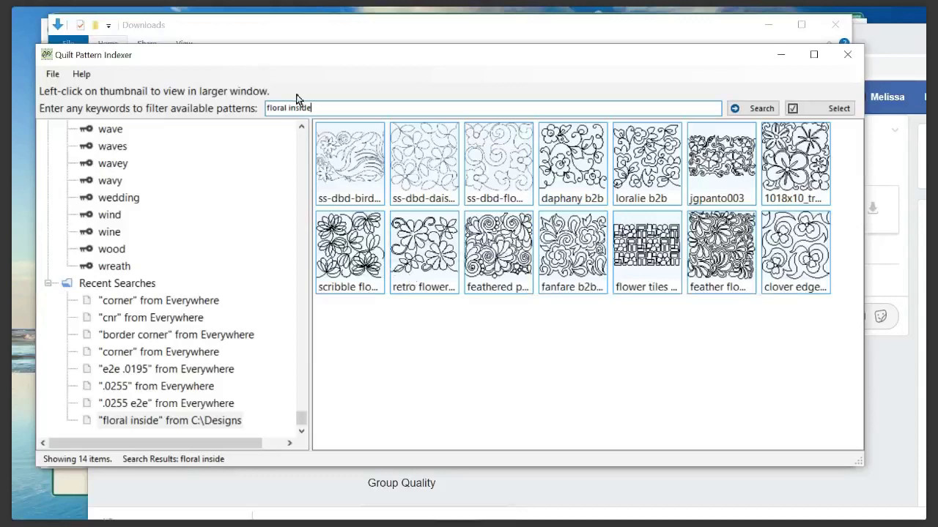
Turn on pattern selection and tick the ss-dbd-daisies-1 e2e, fanfare b2b and scribble flo... thumbnails.
{"action": "left_click_drag", "start_coordinate": [337, 110], "coordinate": [198, 108]}
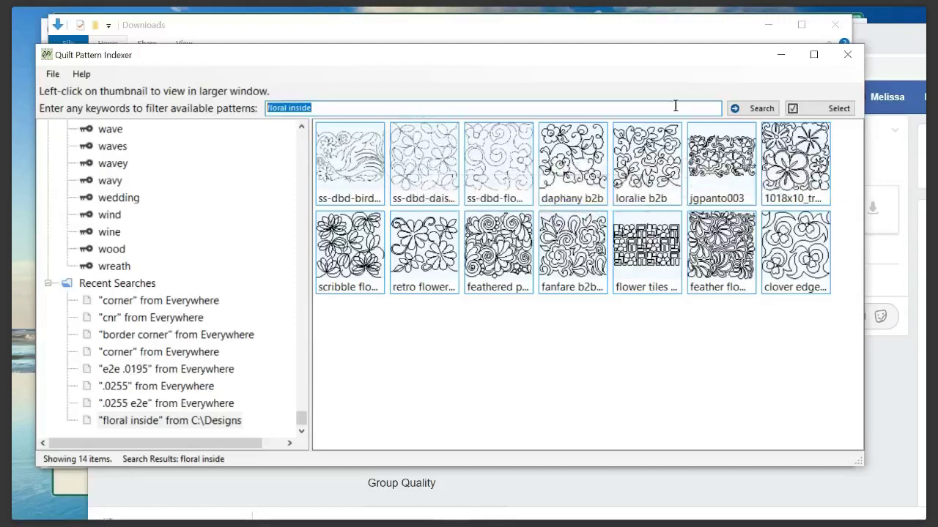
{"action": "left_click", "coordinate": [813, 112]}
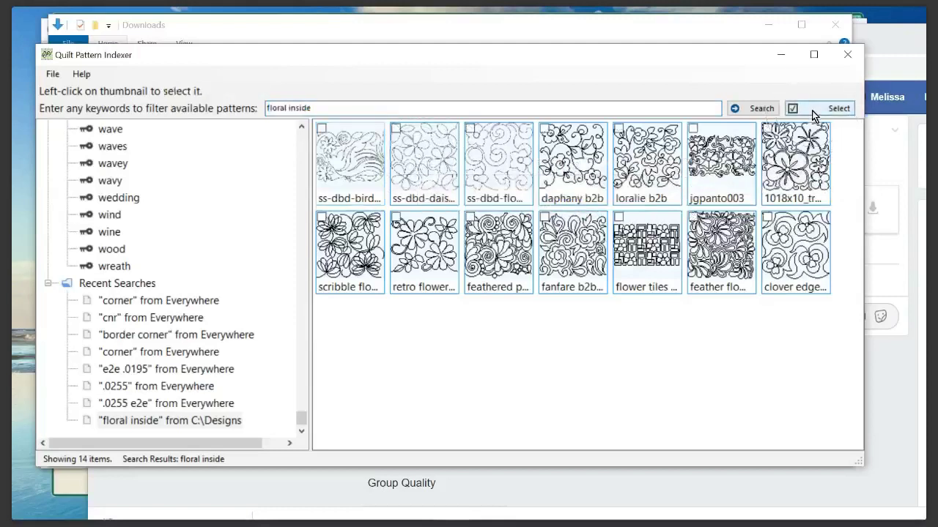
{"action": "left_click", "coordinate": [398, 134]}
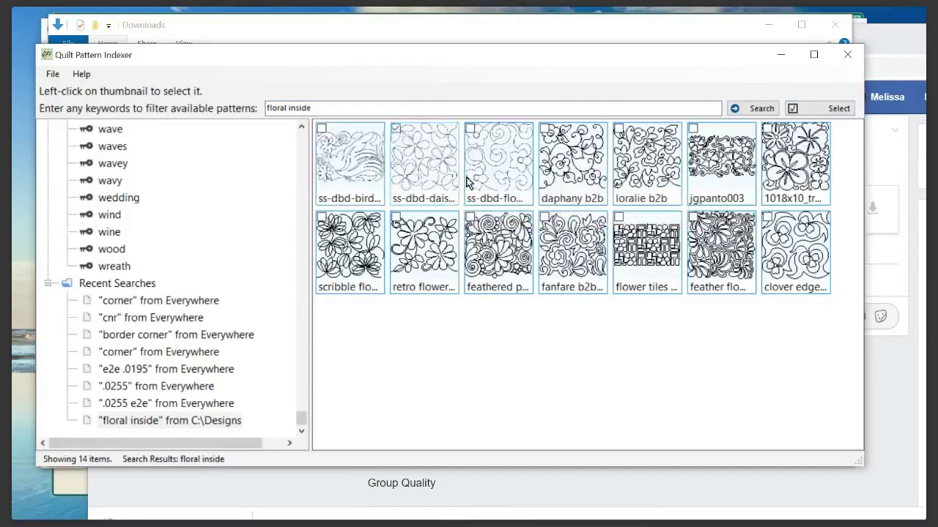
{"action": "left_click", "coordinate": [548, 227]}
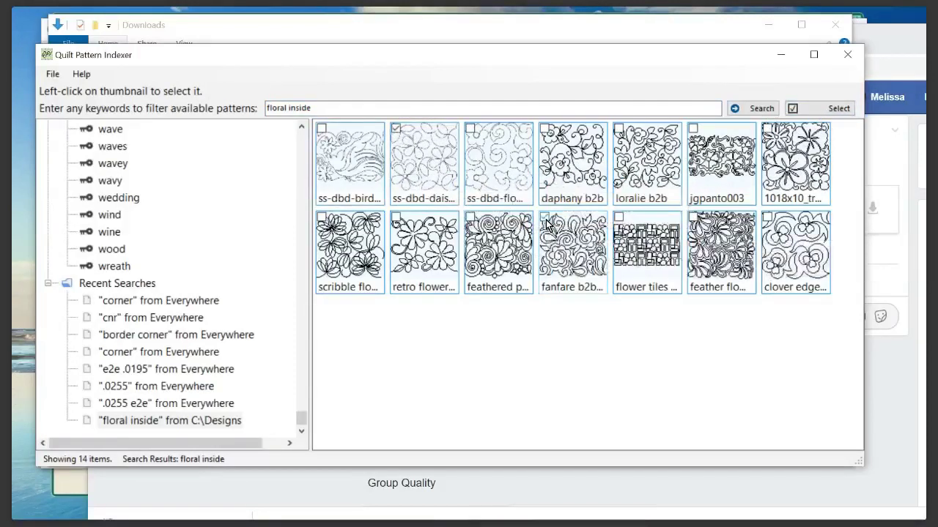
{"action": "left_click", "coordinate": [323, 221]}
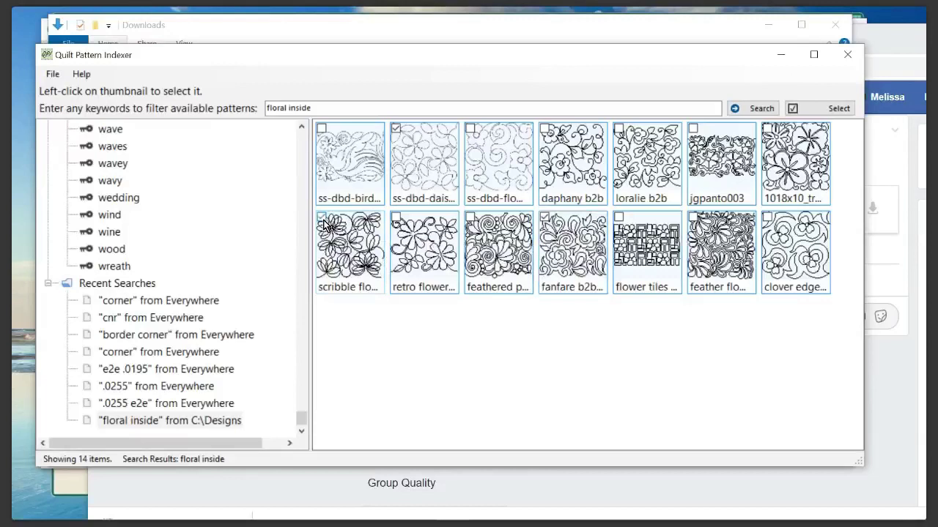
{"action": "left_click", "coordinate": [825, 117]}
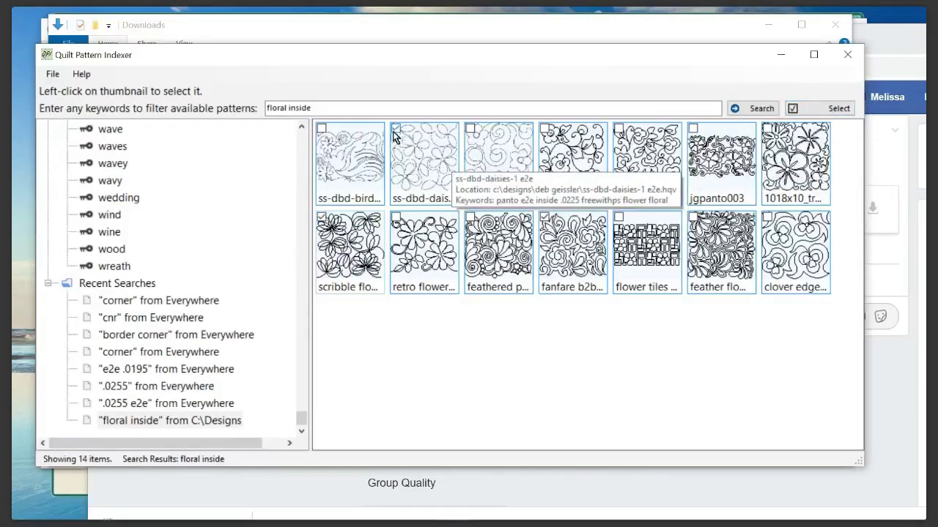
Start copying the ticked patterns and choose #MK Working Quilts on drive C: as the parent location.
{"action": "right_click", "coordinate": [351, 242]}
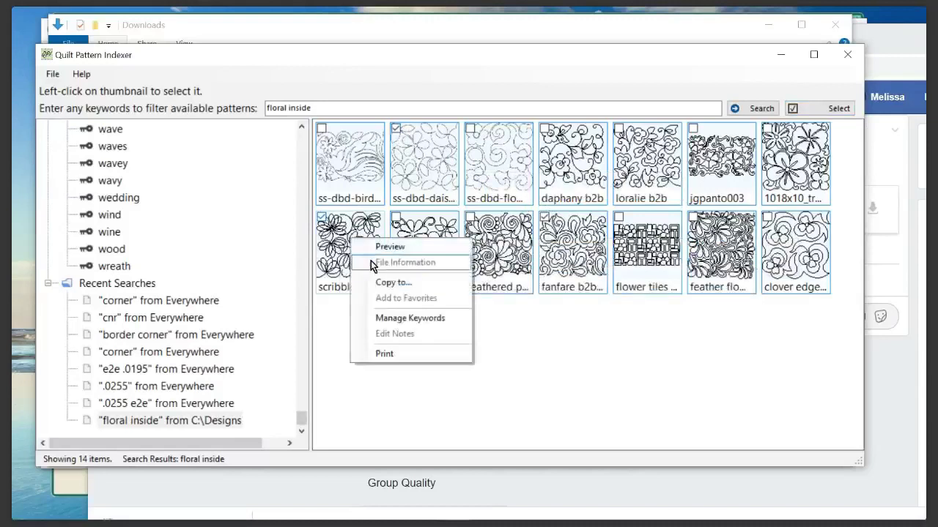
{"action": "left_click", "coordinate": [391, 282]}
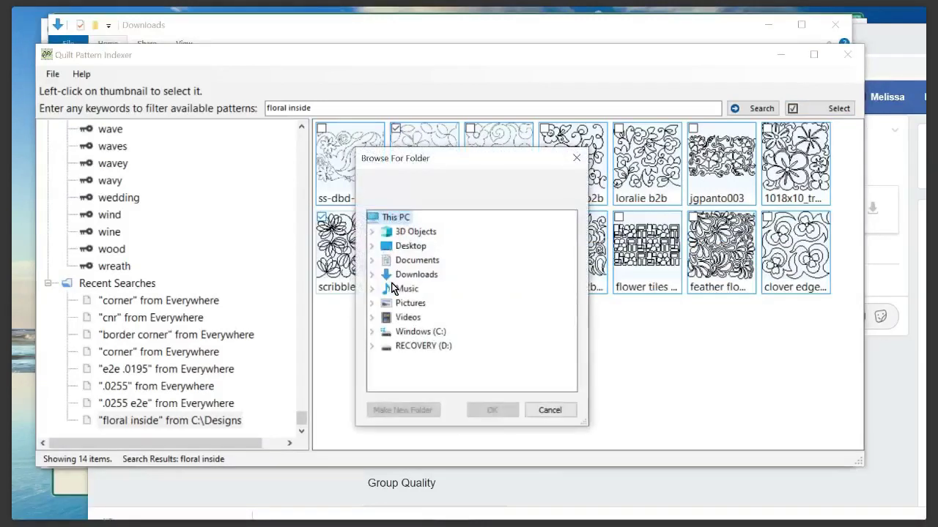
{"action": "left_click", "coordinate": [371, 332]}
{"action": "left_click", "coordinate": [441, 233]}
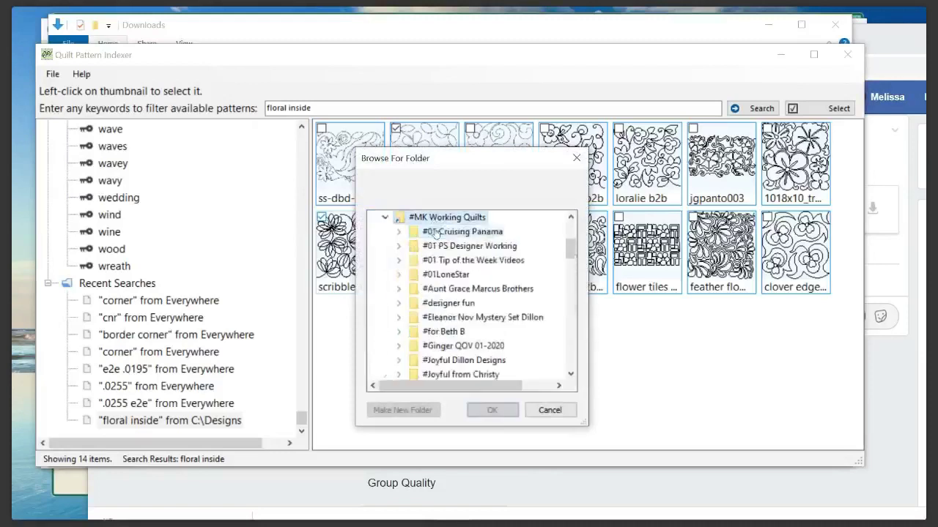
{"action": "left_click", "coordinate": [437, 218]}
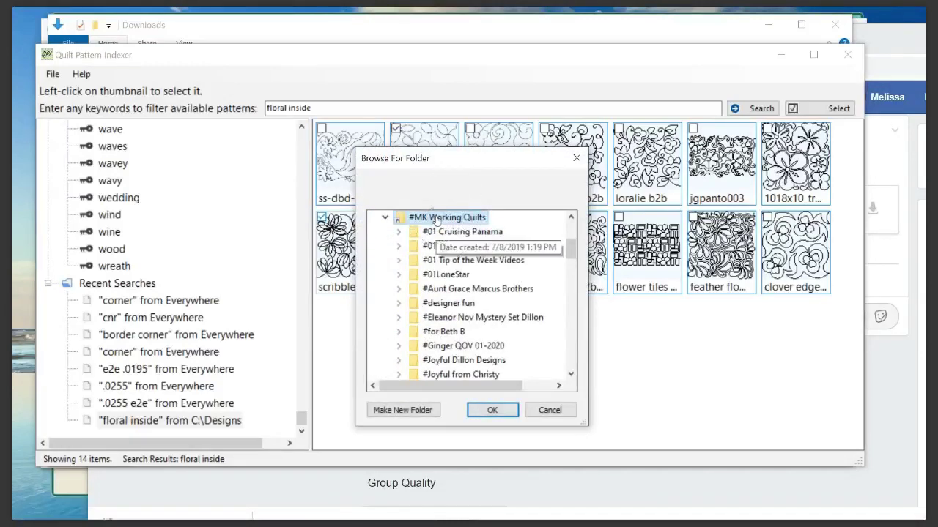
Create a folder named #00 QPI Webinar Example there and copy the ticked patterns into it.
{"action": "left_click", "coordinate": [408, 415]}
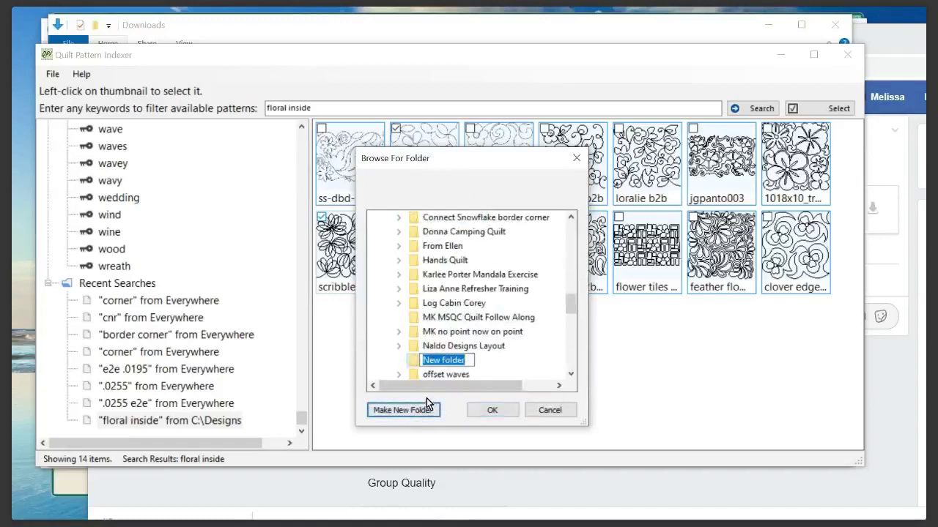
{"action": "type", "text": "#"}
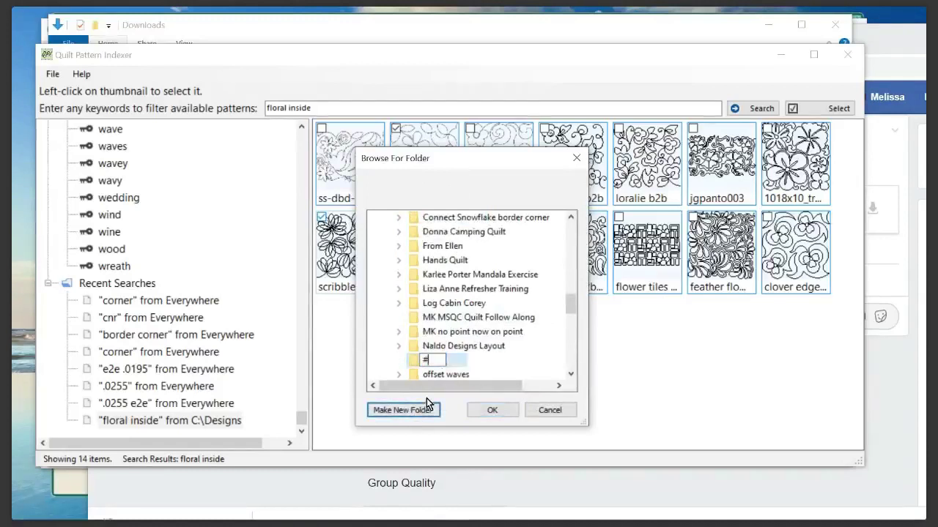
{"action": "type", "text": "00 QPI Webinar Example"}
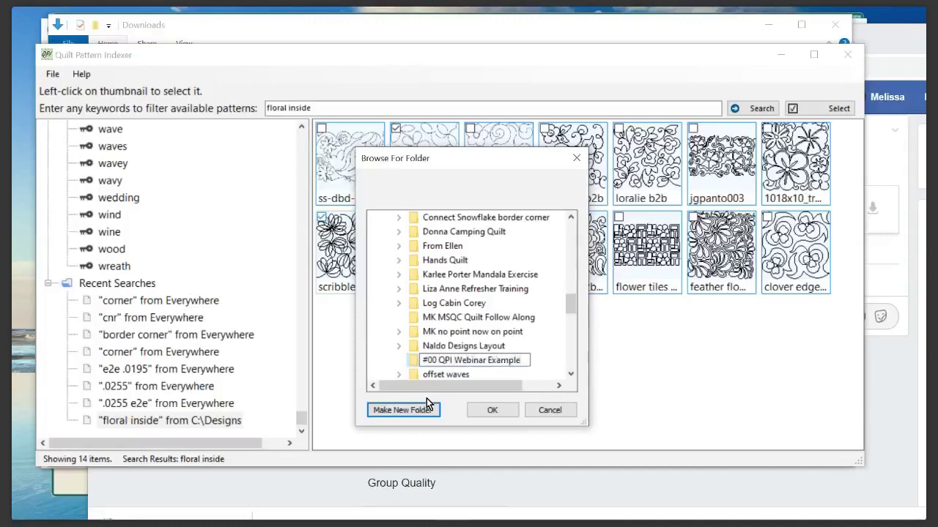
{"action": "key", "text": "Return"}
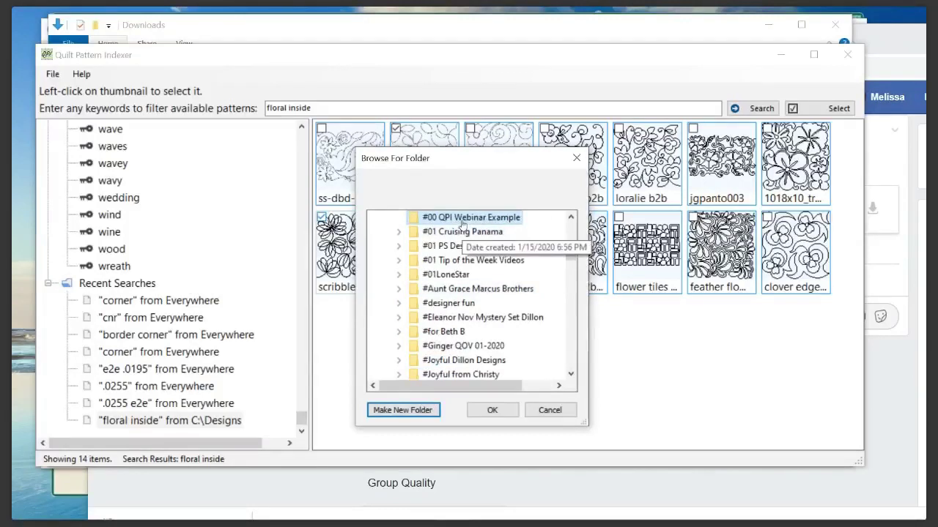
{"action": "left_click", "coordinate": [492, 410]}
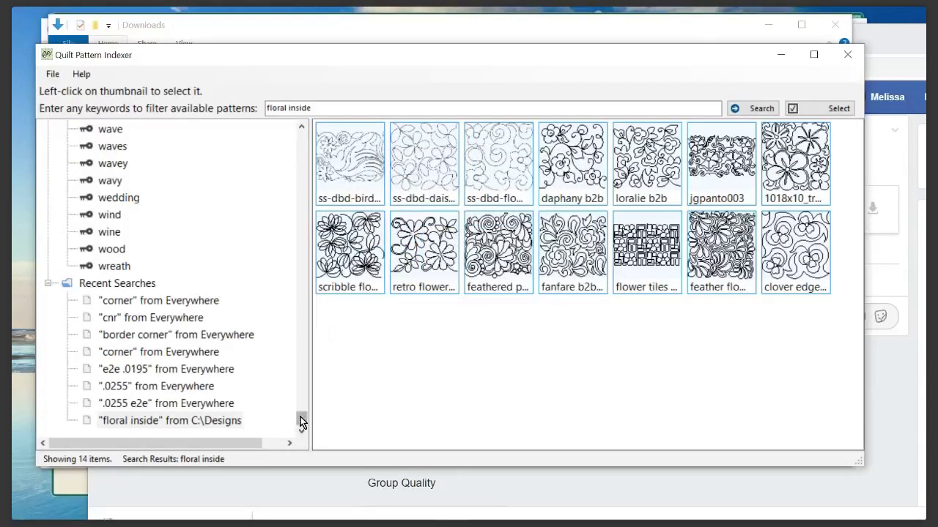
Search from the Pattern Folders root for the keywords border swirl and look through the matching patterns.
{"action": "left_click_drag", "start_coordinate": [300, 421], "coordinate": [299, 138]}
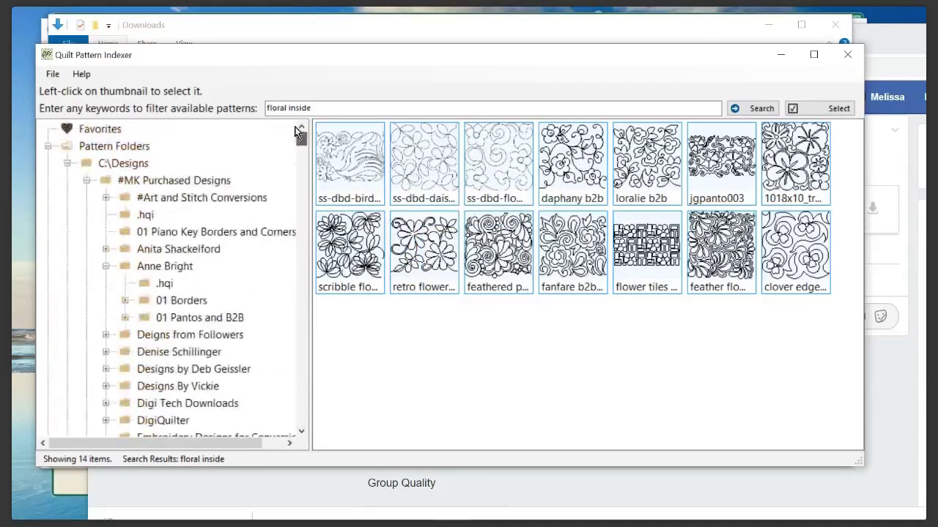
{"action": "left_click", "coordinate": [146, 152]}
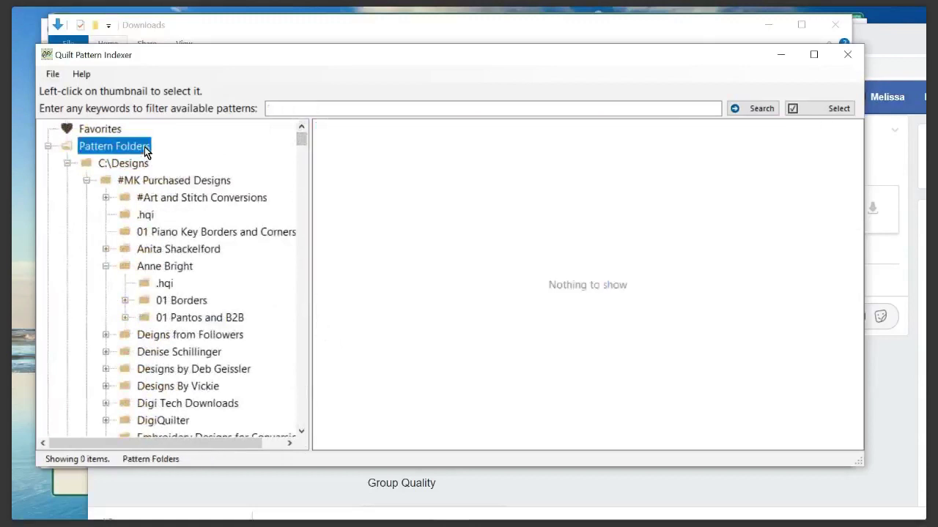
{"action": "left_click", "coordinate": [310, 111]}
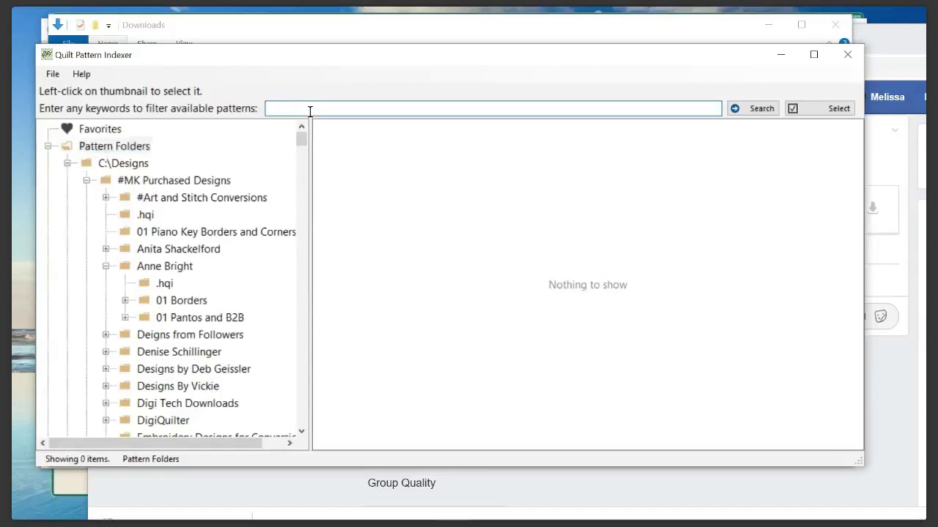
{"action": "type", "text": "bor"}
{"action": "key", "text": "Return"}
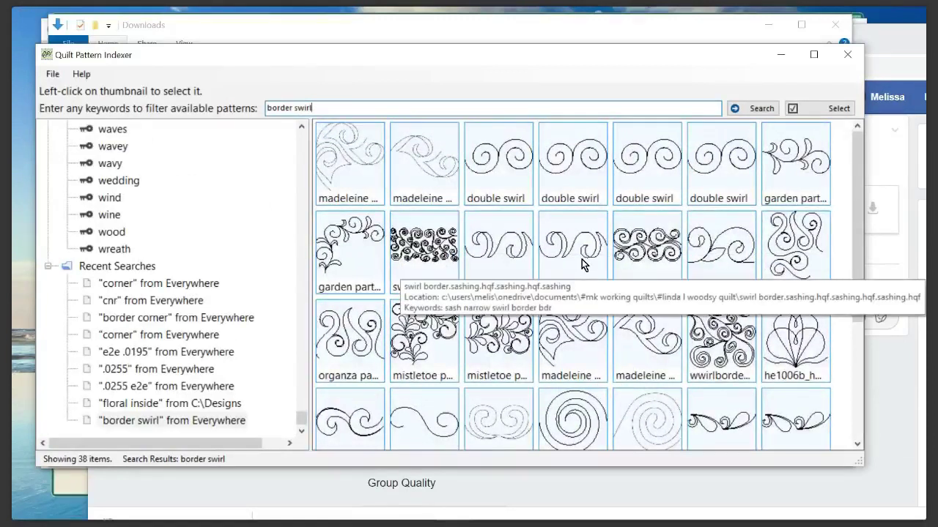
{"action": "scroll", "coordinate": [583, 263], "scroll_direction": "down", "scroll_amount": 1}
{"action": "scroll", "coordinate": [582, 259], "scroll_direction": "down", "scroll_amount": 1}
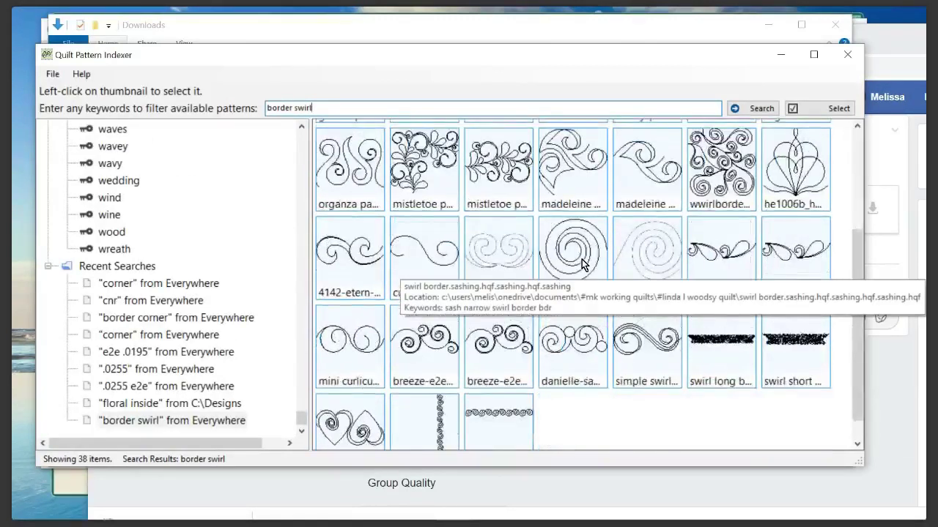
{"action": "scroll", "coordinate": [582, 259], "scroll_direction": "down", "scroll_amount": 1}
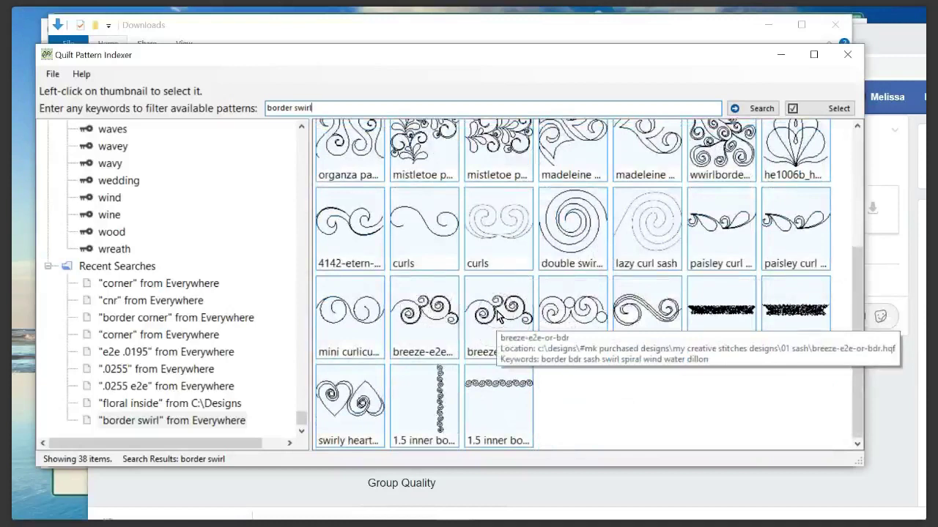
Turn on pattern selection and tick the breeze-e2e-or-bdr, second double swirl and organza co... thumbnails.
{"action": "left_click", "coordinate": [796, 108]}
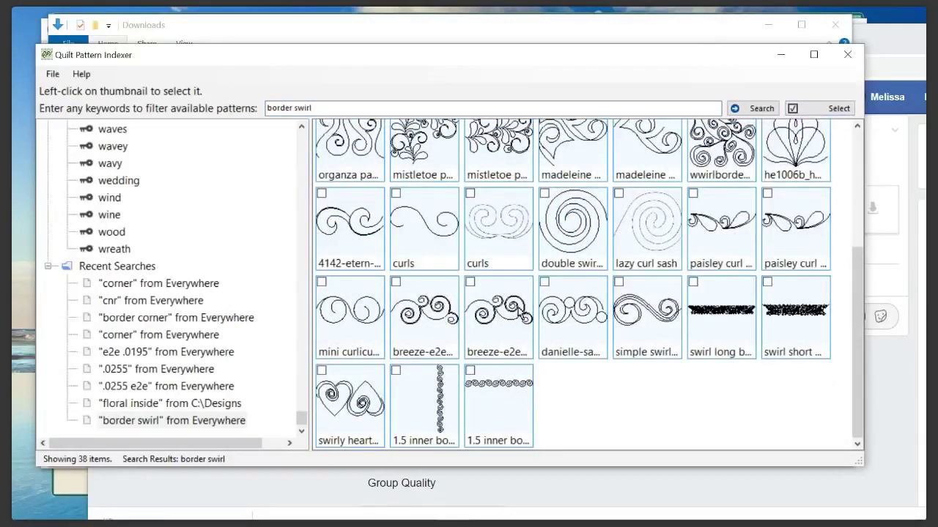
{"action": "left_click", "coordinate": [471, 283]}
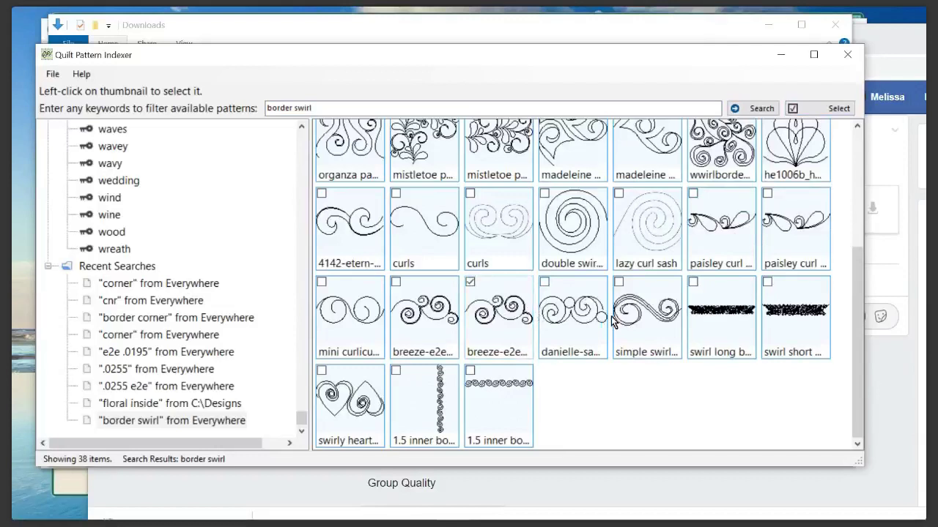
{"action": "scroll", "coordinate": [612, 320], "scroll_direction": "up", "scroll_amount": 1}
{"action": "scroll", "coordinate": [611, 316], "scroll_direction": "up", "scroll_amount": 1}
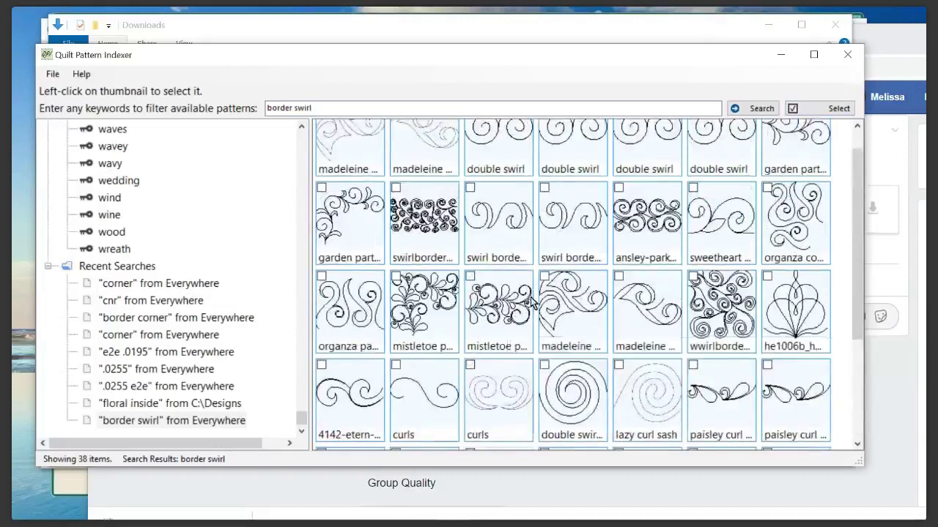
{"action": "scroll", "coordinate": [531, 302], "scroll_direction": "up", "scroll_amount": 1}
{"action": "left_click", "coordinate": [544, 130]}
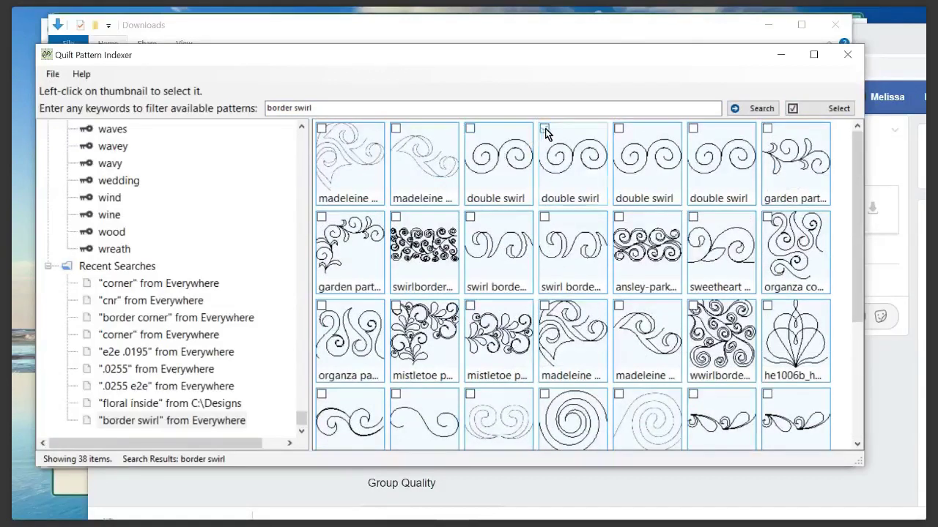
{"action": "left_click", "coordinate": [768, 222]}
Copy the ticked border swirl patterns into the #00 QPI Webinar Example folder under #MK Working Quilts.
{"action": "right_click", "coordinate": [770, 225]}
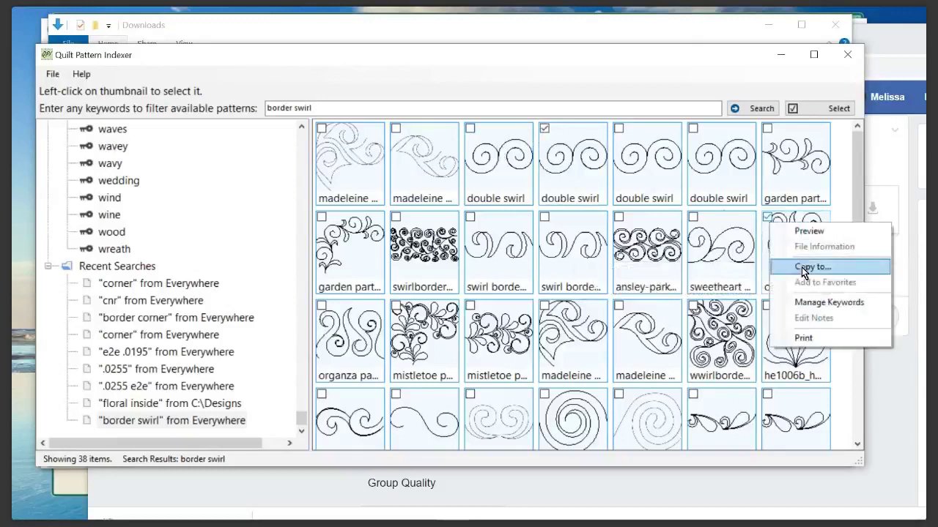
{"action": "left_click", "coordinate": [810, 267]}
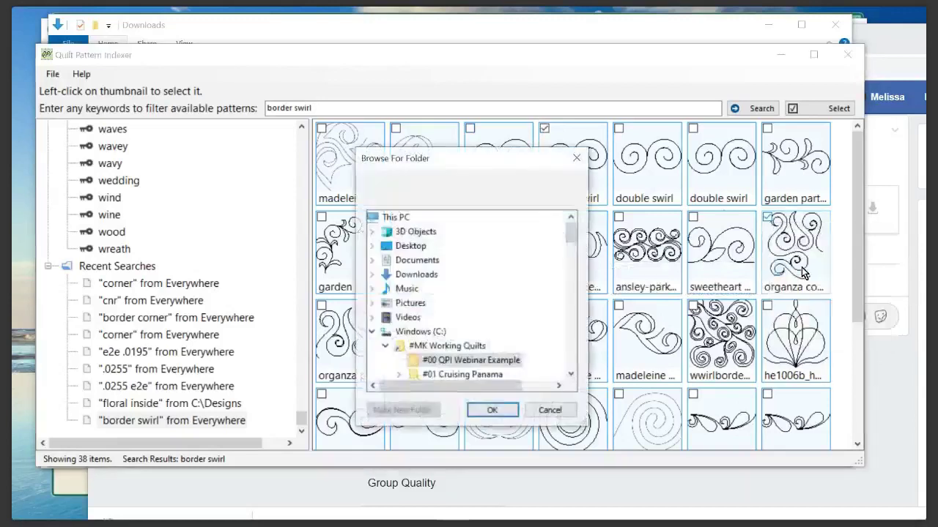
{"action": "left_click", "coordinate": [490, 367]}
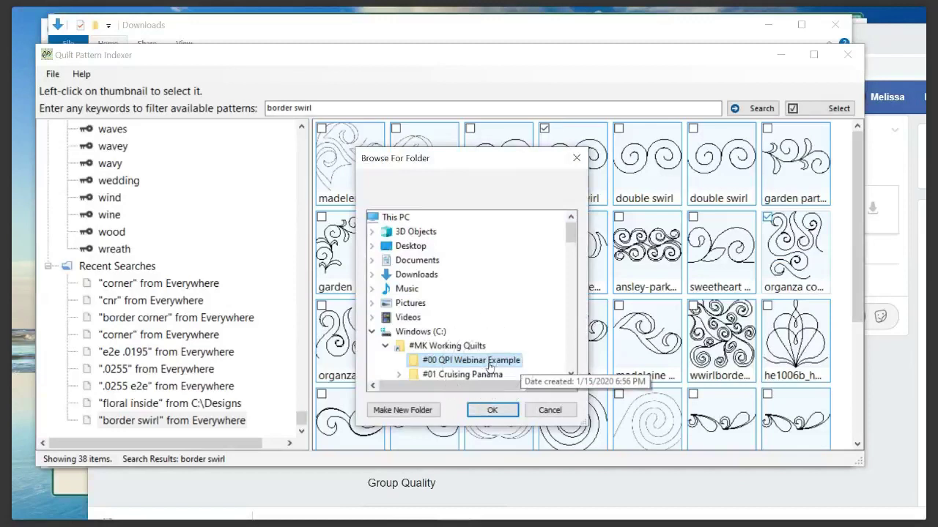
{"action": "left_click", "coordinate": [491, 411]}
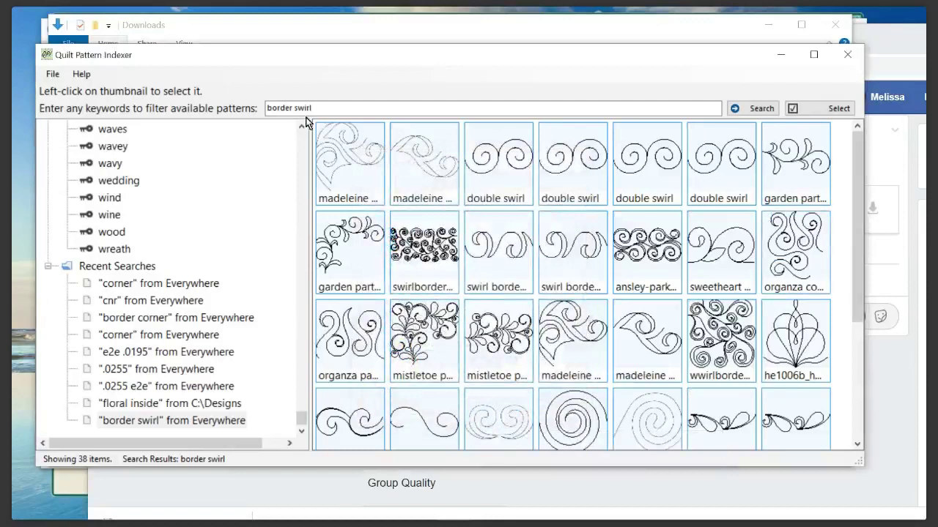
Replace the previous keywords with sash narrow and search for them from the Pattern Folders root.
{"action": "mouse_move", "coordinate": [356, 148]}
{"action": "left_click", "coordinate": [334, 110]}
{"action": "left_click_drag", "start_coordinate": [334, 109], "coordinate": [133, 123]}
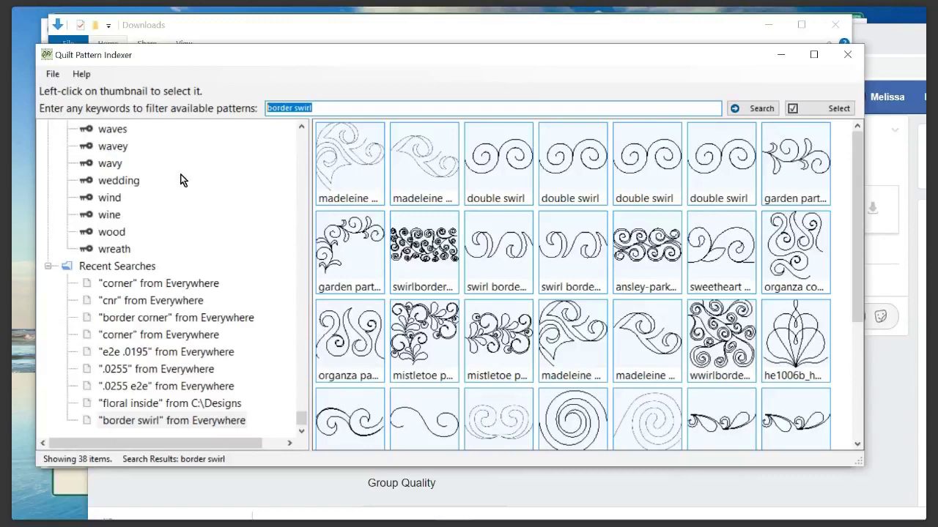
{"action": "key", "text": "BackSpace"}
{"action": "left_click_drag", "start_coordinate": [304, 425], "coordinate": [299, 138]}
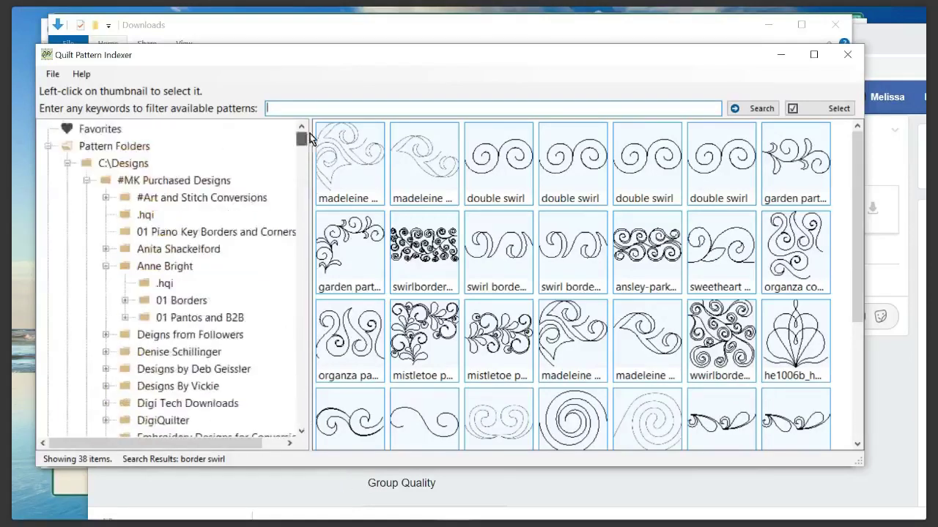
{"action": "left_click", "coordinate": [136, 149]}
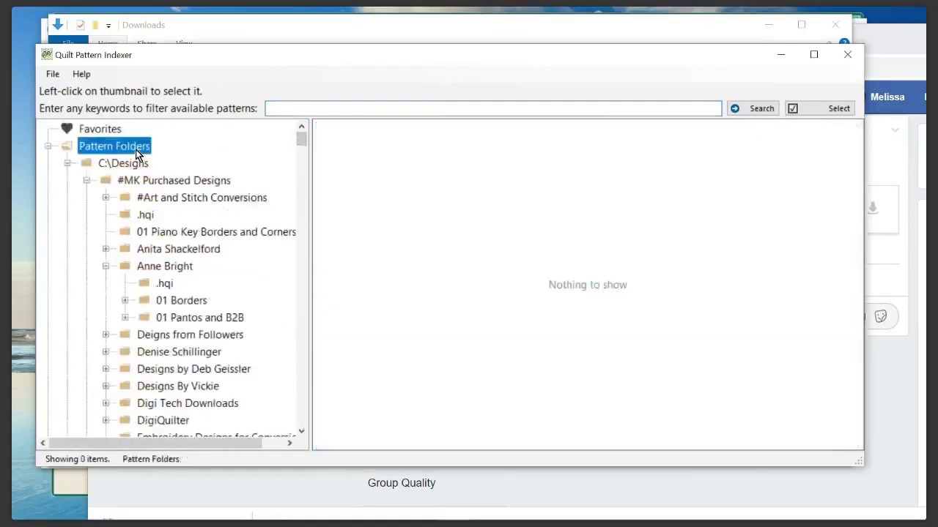
{"action": "left_click", "coordinate": [293, 107]}
{"action": "left_click", "coordinate": [293, 108]}
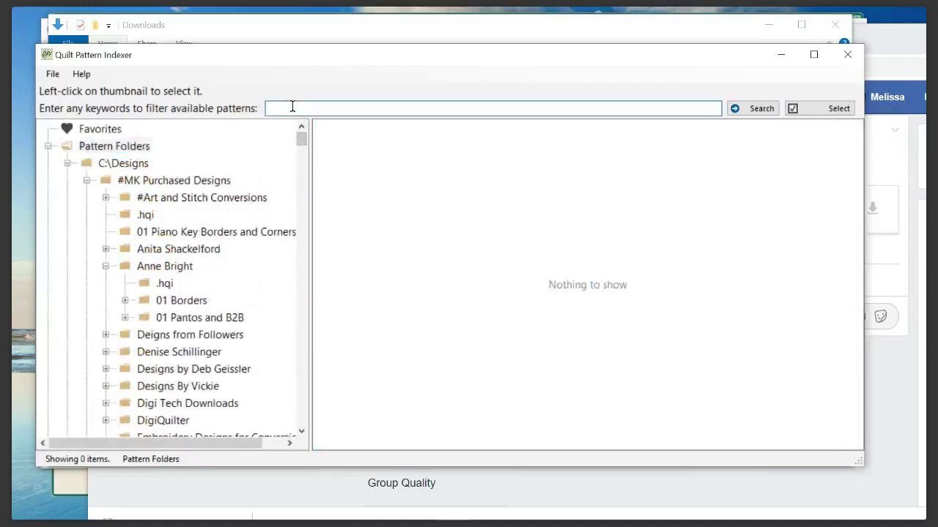
{"action": "type", "text": "sash narrow"}
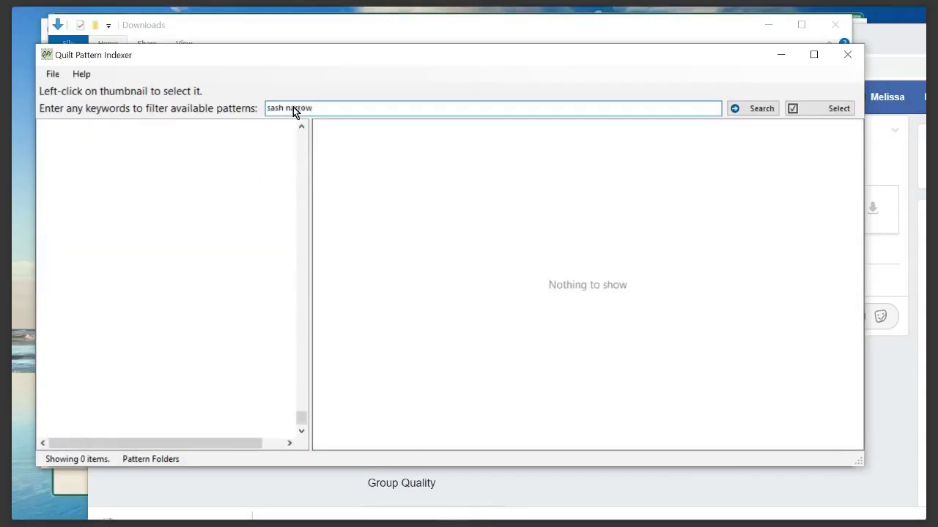
{"action": "key", "text": "Return"}
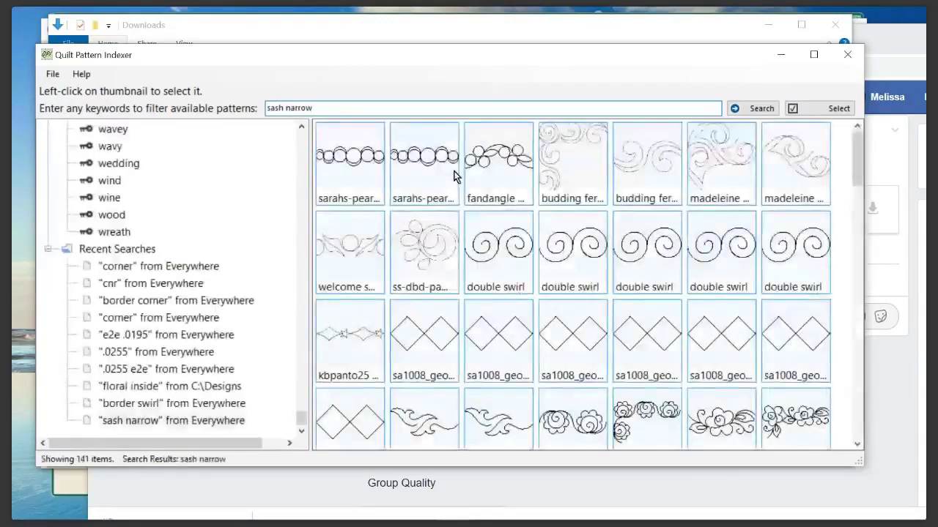
Look through the sash narrow matches, turn on pattern selection and tick the swirl borde... thumbnail beside ribbon candy.
{"action": "scroll", "coordinate": [568, 269], "scroll_direction": "down", "scroll_amount": 1}
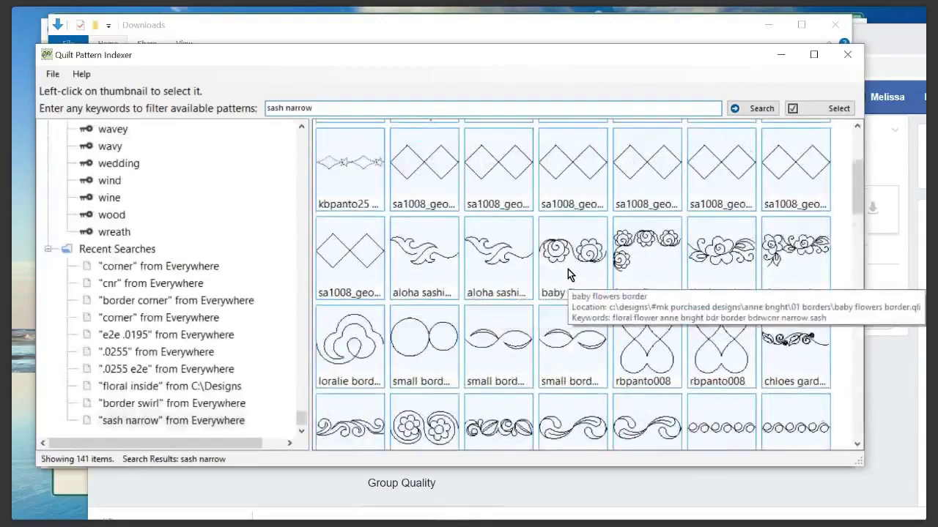
{"action": "scroll", "coordinate": [568, 271], "scroll_direction": "down", "scroll_amount": 2}
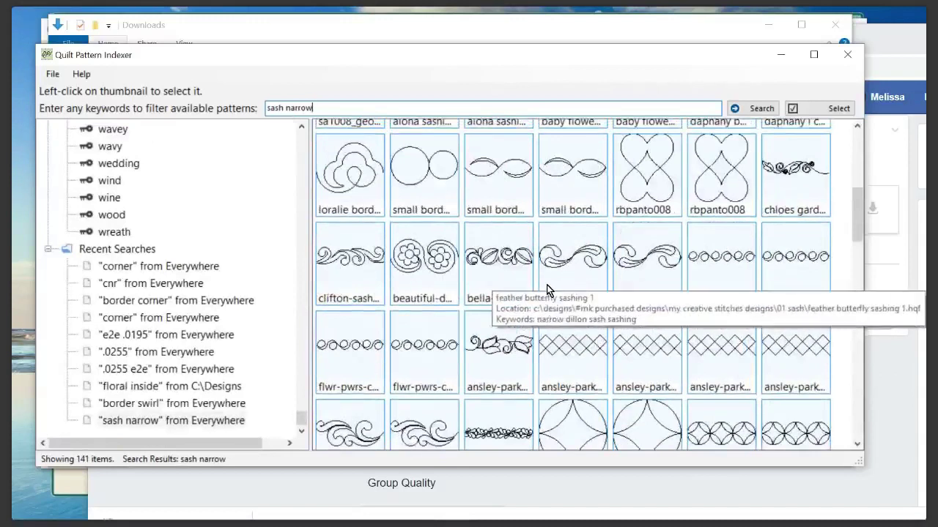
{"action": "scroll", "coordinate": [548, 288], "scroll_direction": "down", "scroll_amount": 1}
{"action": "scroll", "coordinate": [548, 287], "scroll_direction": "down", "scroll_amount": 1}
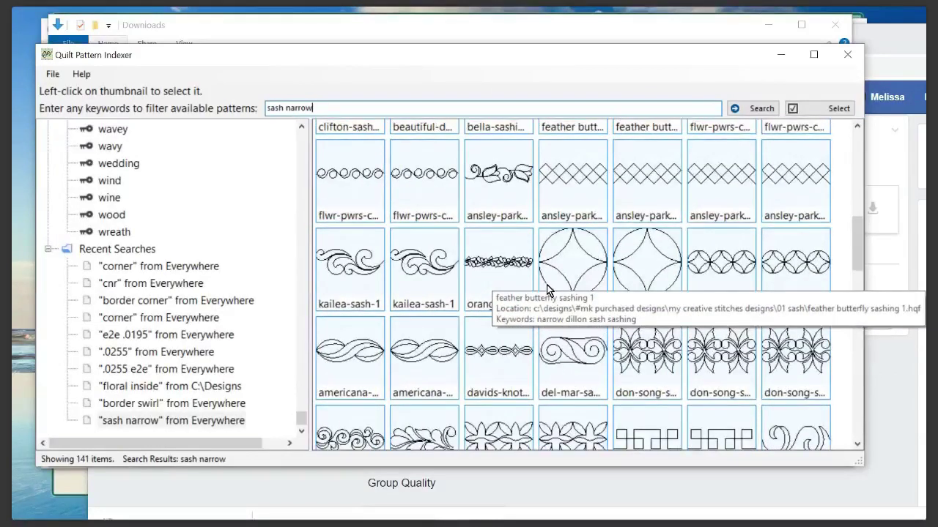
{"action": "scroll", "coordinate": [546, 291], "scroll_direction": "down", "scroll_amount": 1}
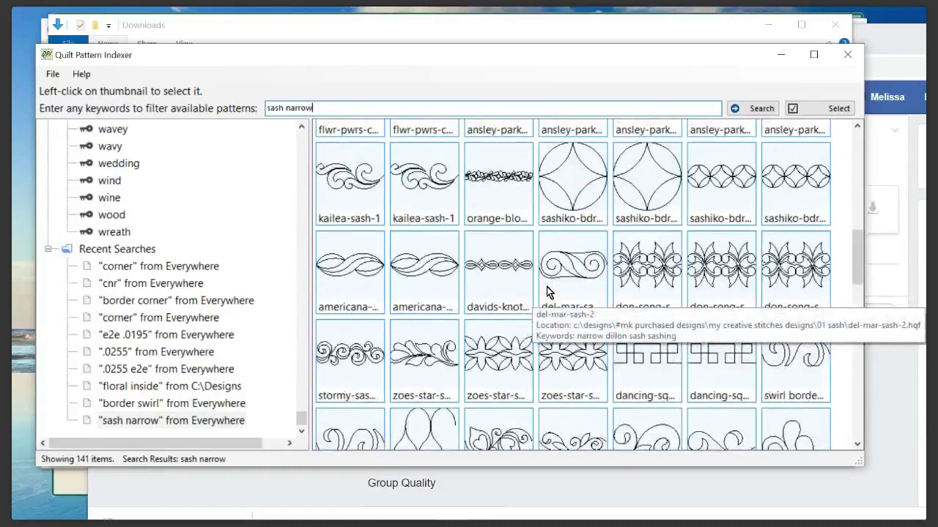
{"action": "scroll", "coordinate": [547, 292], "scroll_direction": "down", "scroll_amount": 1}
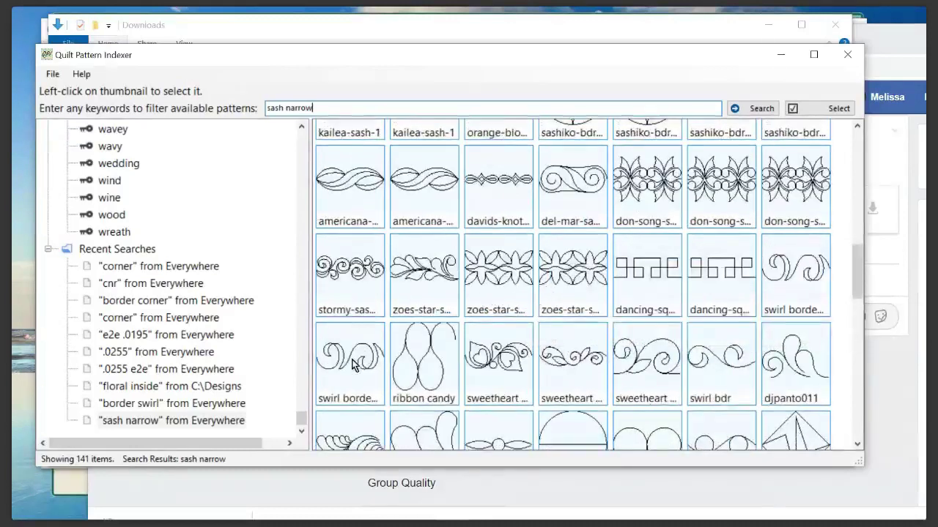
{"action": "left_click", "coordinate": [794, 110]}
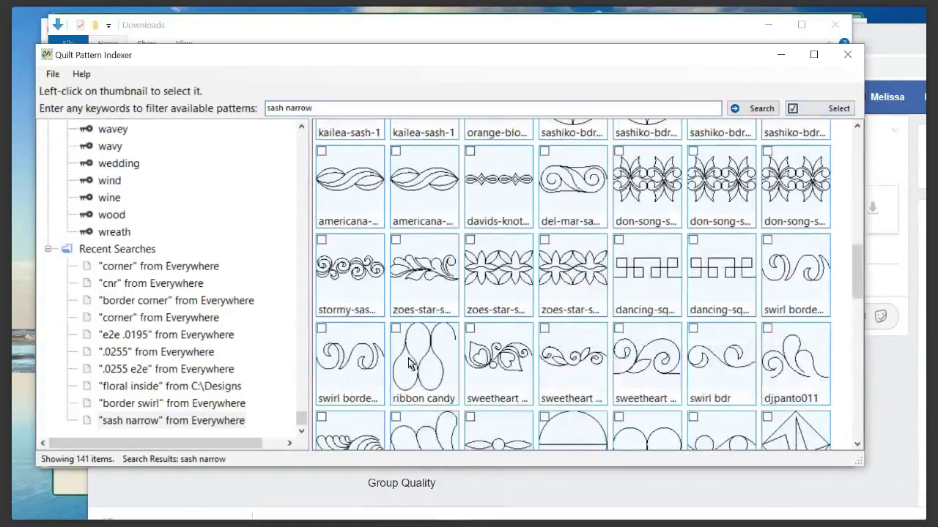
{"action": "left_click", "coordinate": [322, 331]}
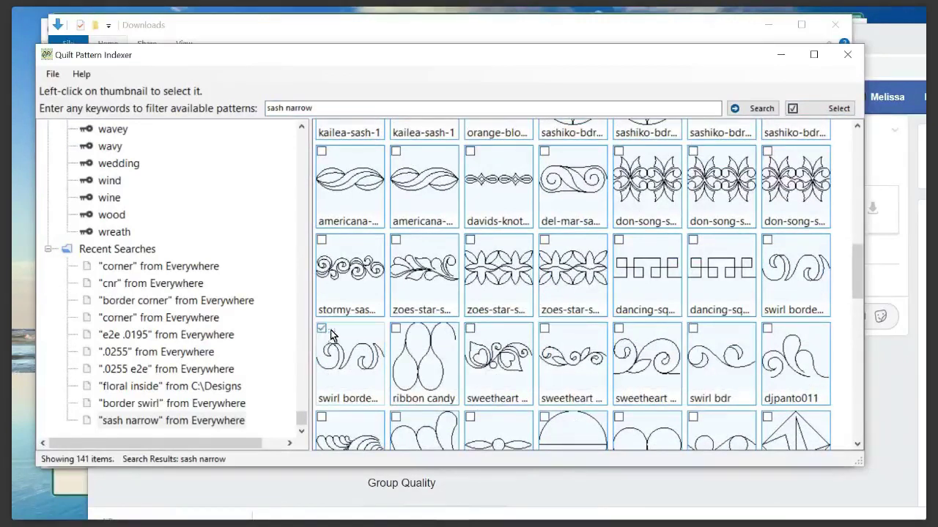
Also tick the first dancing-sq... pattern and the flipped on f... pattern further down the results.
{"action": "scroll", "coordinate": [663, 366], "scroll_direction": "down", "scroll_amount": 1}
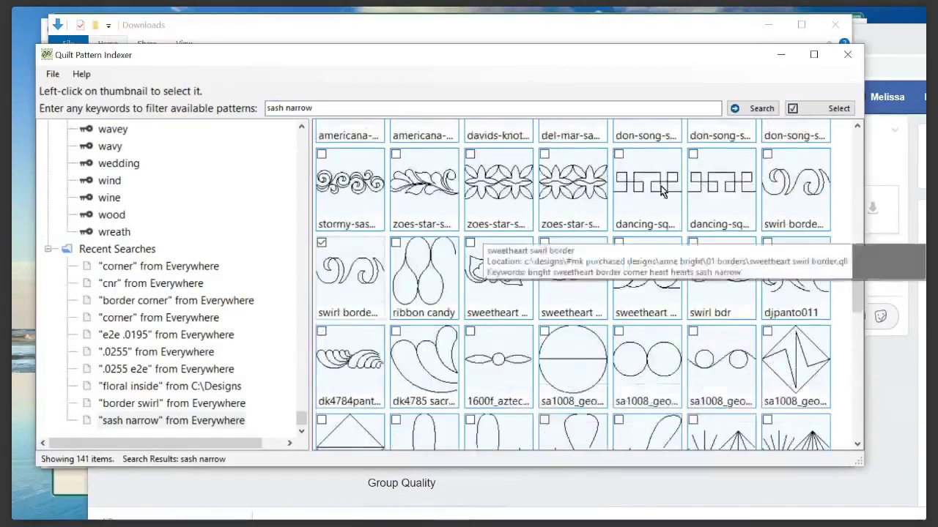
{"action": "left_click", "coordinate": [620, 155]}
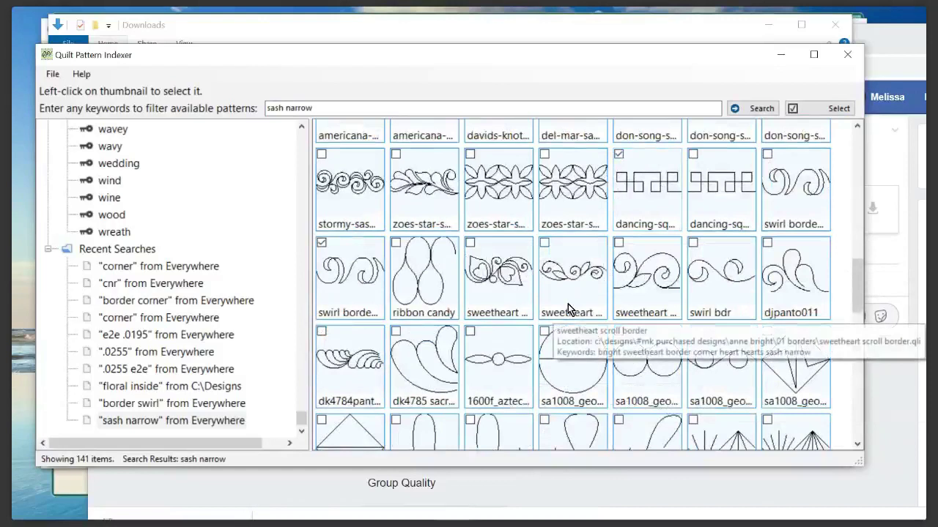
{"action": "scroll", "coordinate": [569, 308], "scroll_direction": "down", "scroll_amount": 3}
{"action": "scroll", "coordinate": [569, 309], "scroll_direction": "down", "scroll_amount": 1}
{"action": "scroll", "coordinate": [569, 308], "scroll_direction": "down", "scroll_amount": 1}
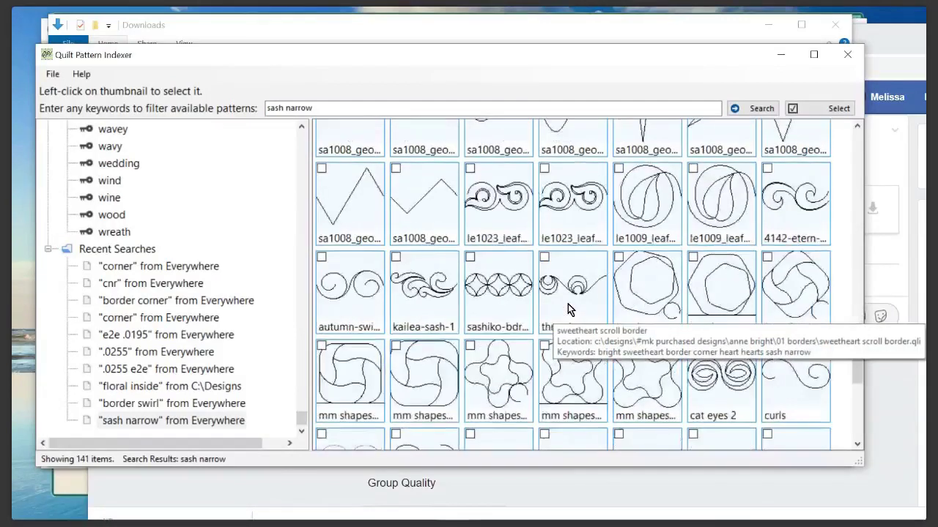
{"action": "scroll", "coordinate": [570, 309], "scroll_direction": "down", "scroll_amount": 1}
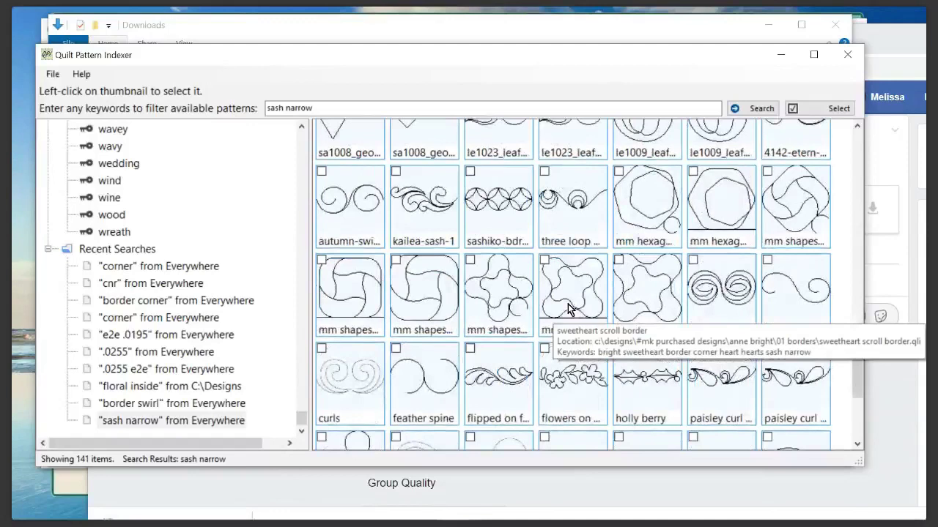
{"action": "left_click", "coordinate": [475, 356]}
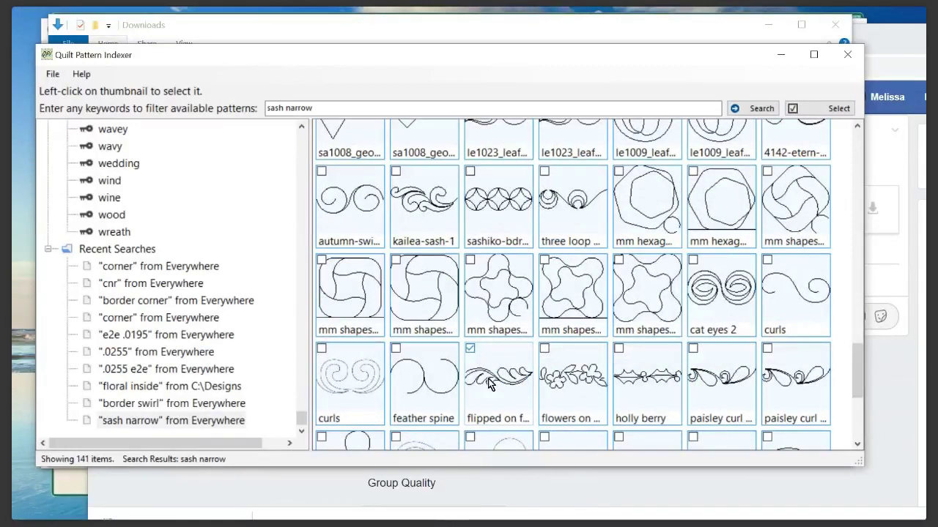
Copy the ticked sash narrow patterns into the #00 QPI Webinar Example folder.
{"action": "right_click", "coordinate": [496, 378]}
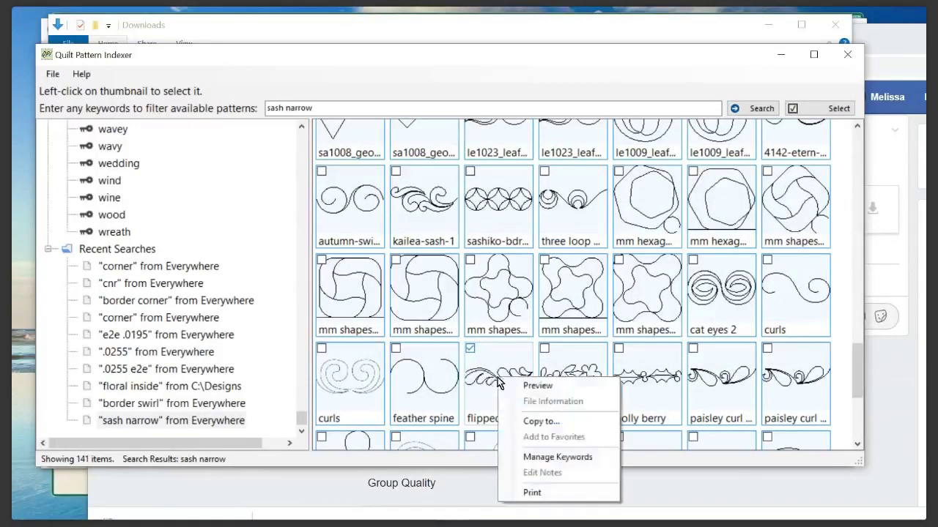
{"action": "left_click", "coordinate": [540, 421]}
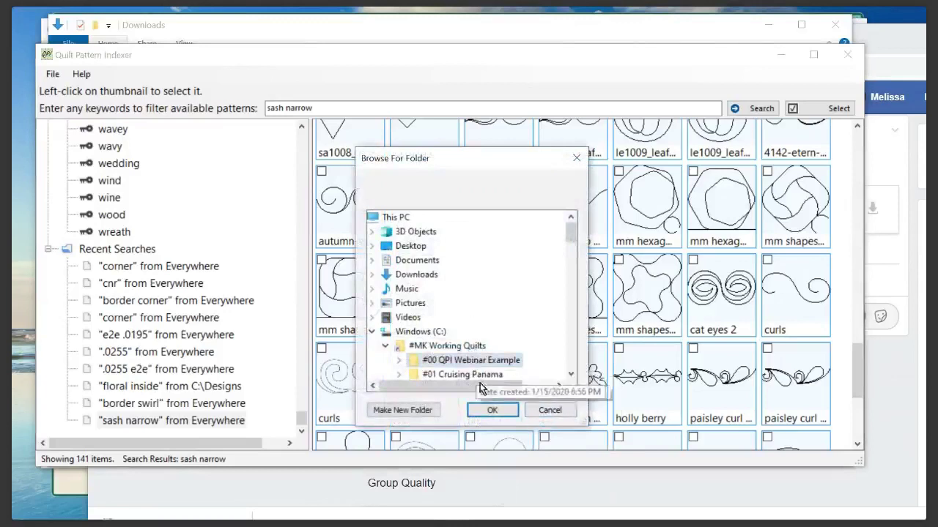
{"action": "left_click", "coordinate": [492, 411]}
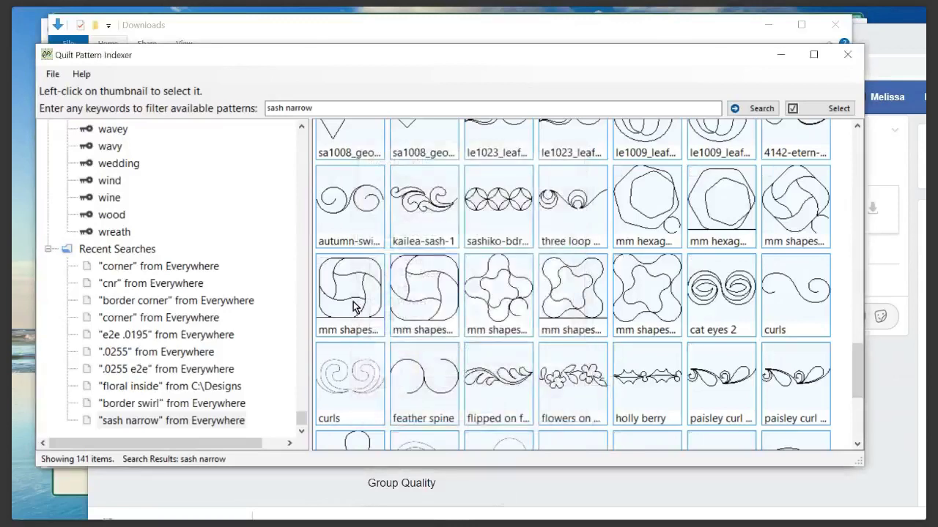
{"action": "mouse_move", "coordinate": [355, 306]}
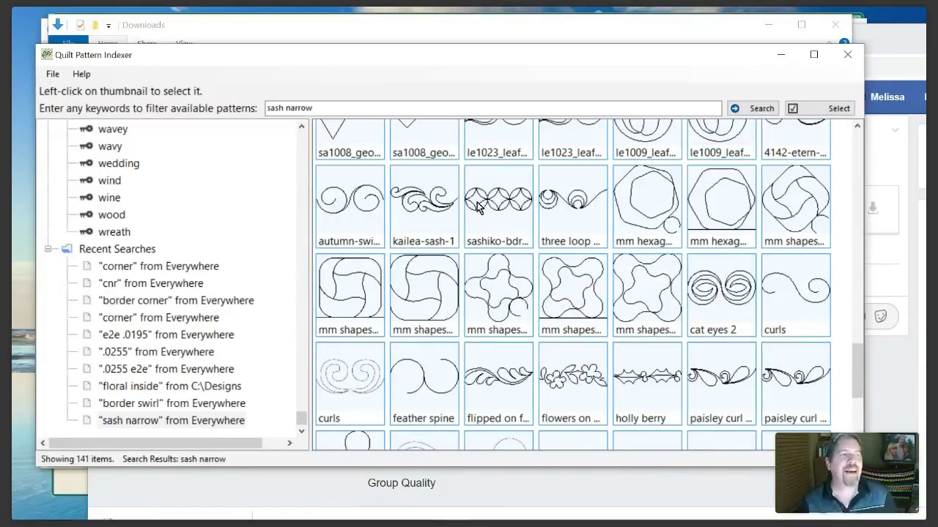
{"action": "mouse_move", "coordinate": [477, 207]}
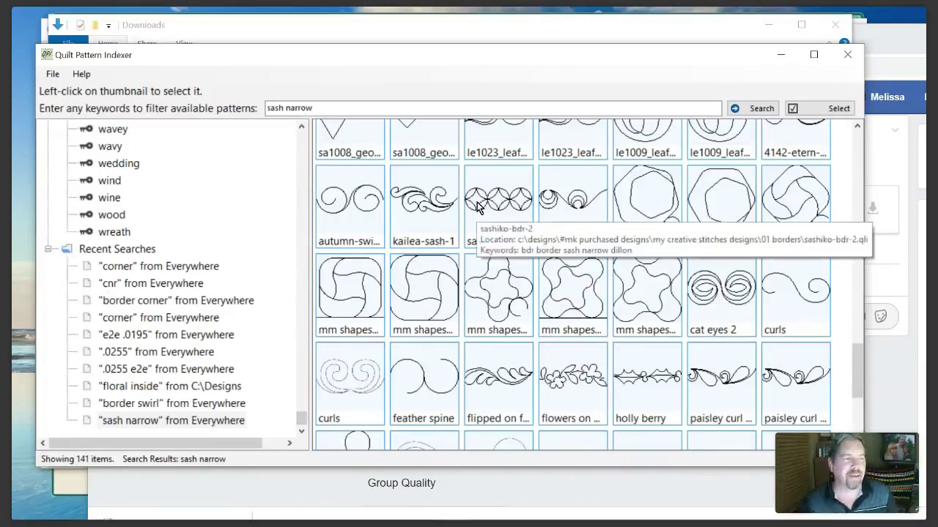
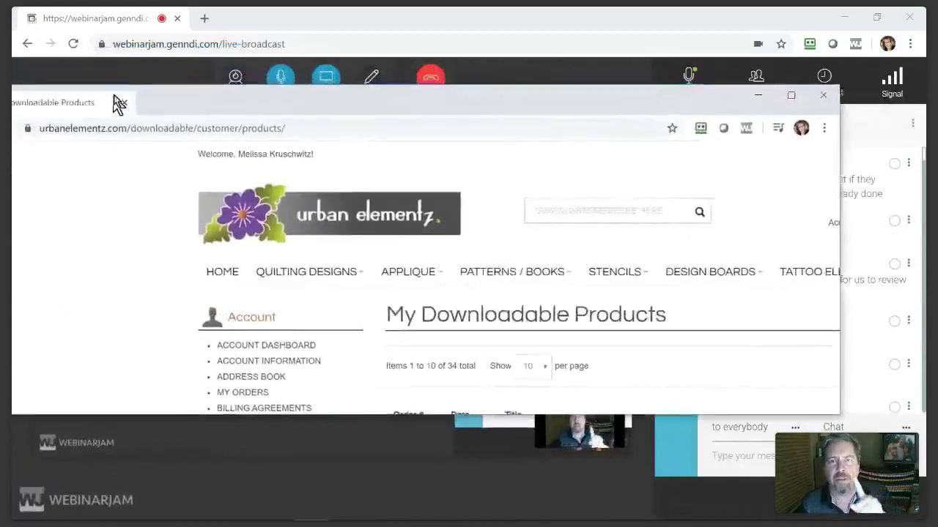
In the maximized browser, download Chantilly (DIGITAL) from Urban Elementz's My Downloadable Products and show chantilly_2.zip in its folder.
{"action": "double_click", "coordinate": [176, 85]}
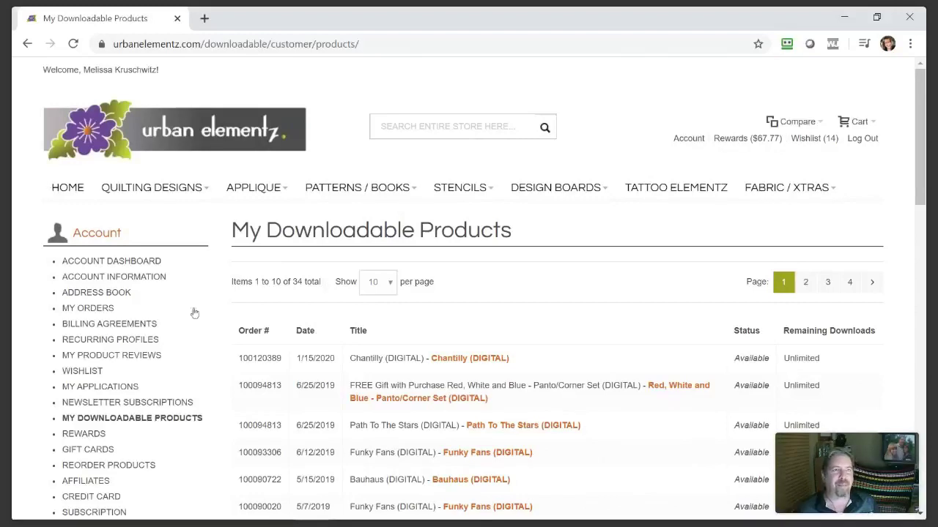
{"action": "left_click", "coordinate": [466, 361]}
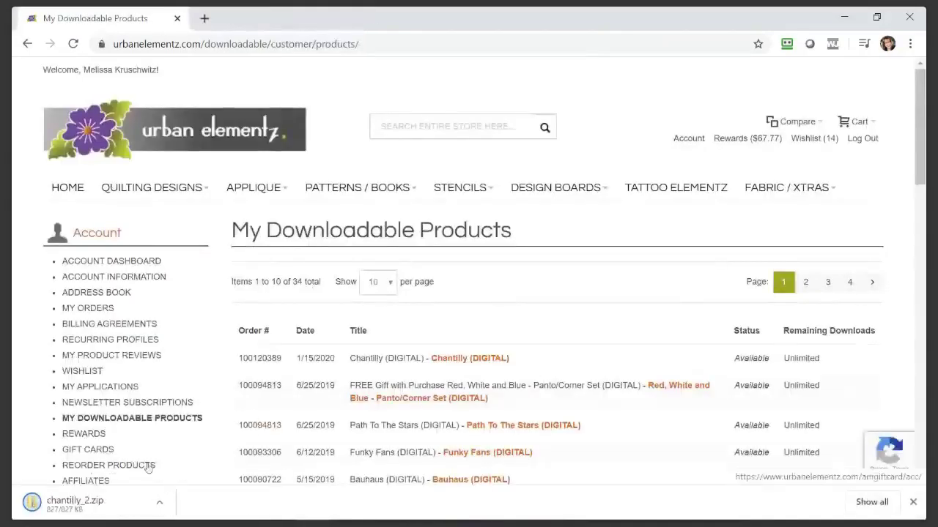
{"action": "left_click", "coordinate": [93, 506]}
{"action": "left_click", "coordinate": [94, 505]}
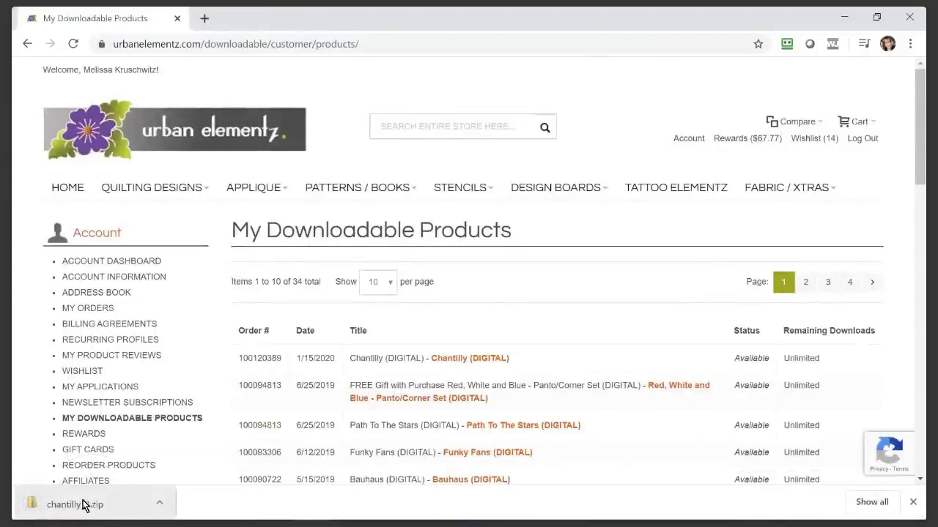
{"action": "left_click", "coordinate": [159, 504]}
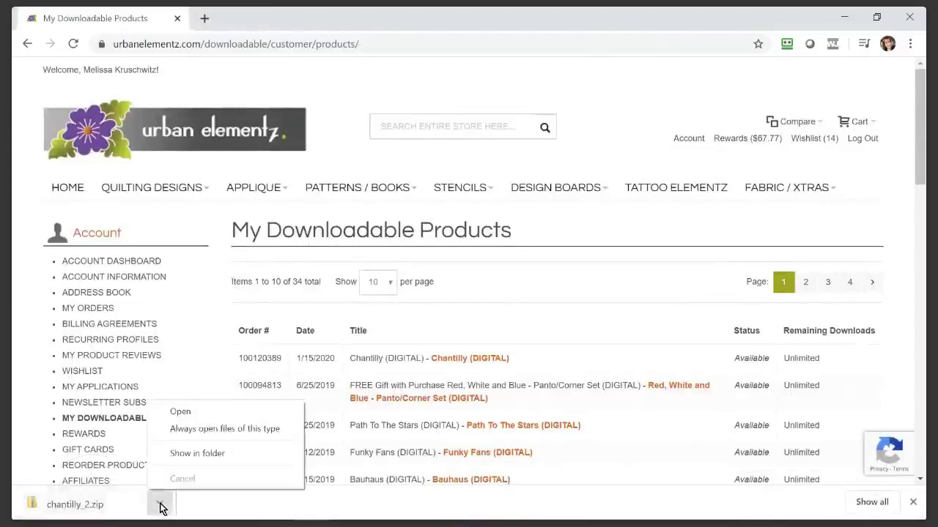
{"action": "left_click", "coordinate": [190, 455]}
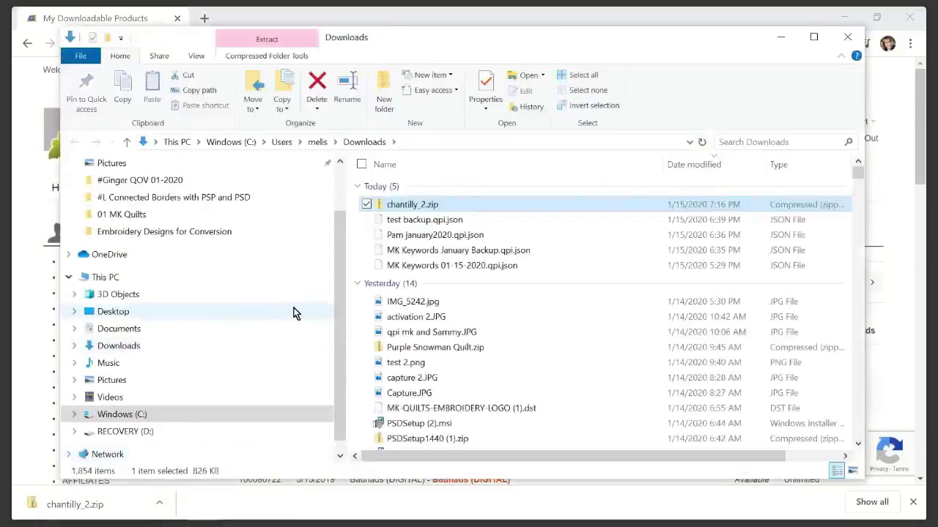
Extract chantilly_2.zip into a chantilly_2 folder in Downloads and return to the Downloads folder.
{"action": "double_click", "coordinate": [410, 207]}
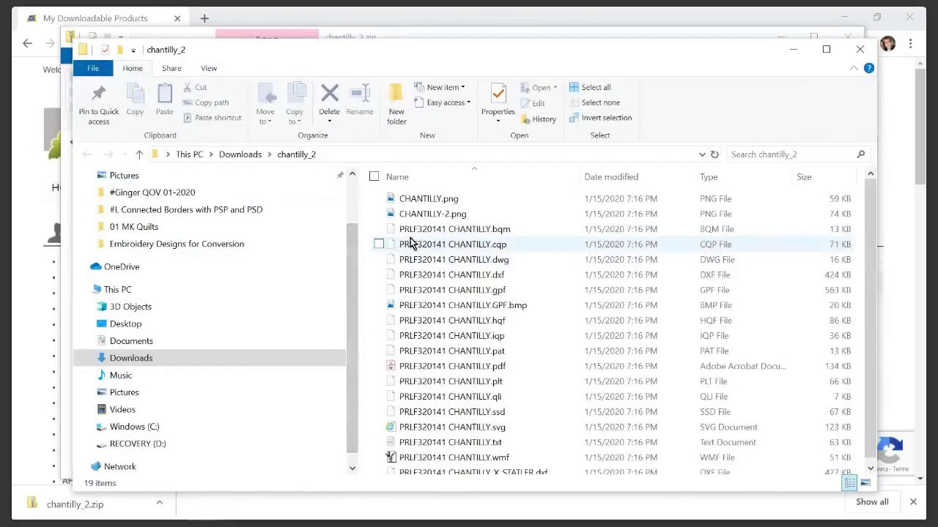
{"action": "left_click", "coordinate": [242, 154]}
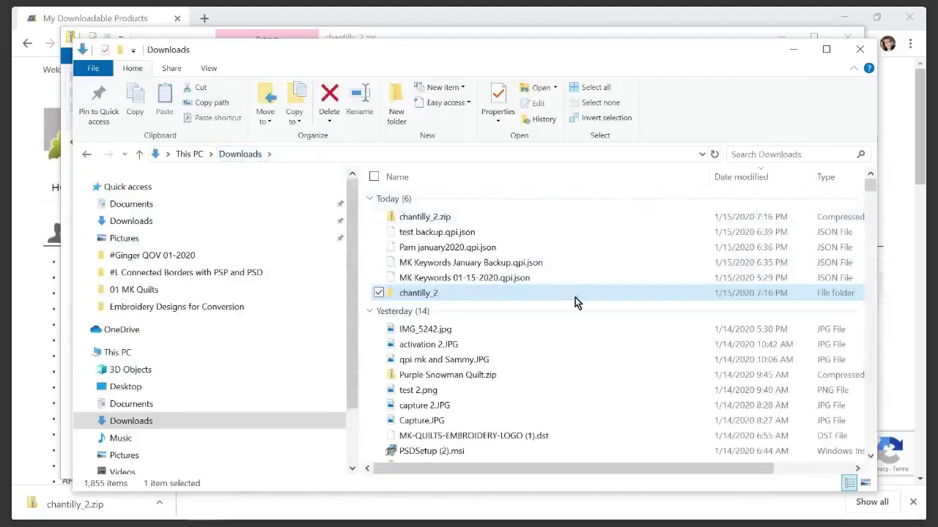
Copy the chantilly_2 folder from Downloads into OneDrive > #Archives > #01 Move These to Cloud Drive > Urban Elementz.
{"action": "right_click", "coordinate": [423, 300]}
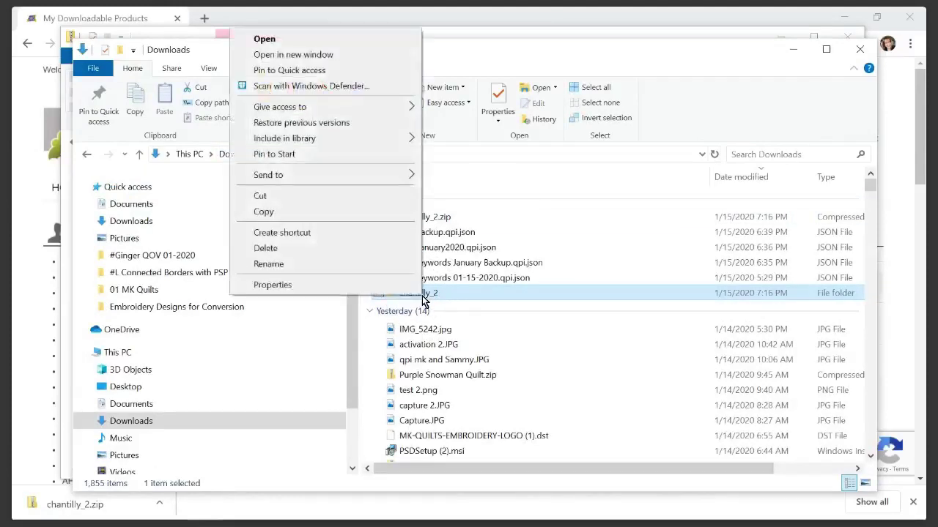
{"action": "left_click", "coordinate": [285, 211]}
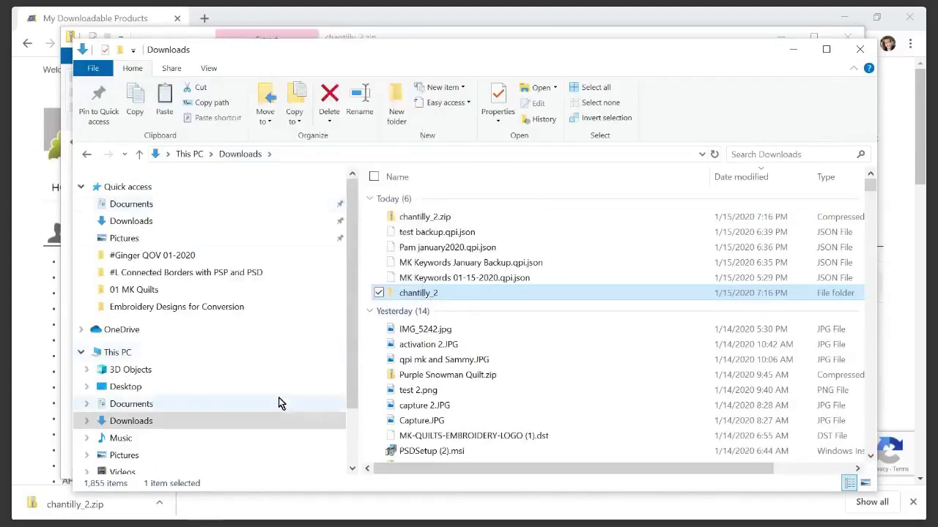
{"action": "left_click", "coordinate": [81, 330]}
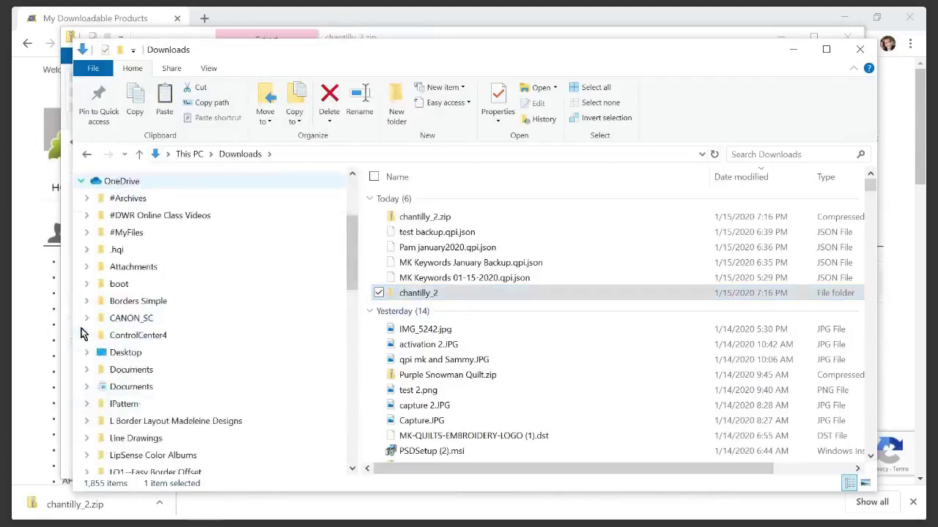
{"action": "left_click", "coordinate": [130, 199]}
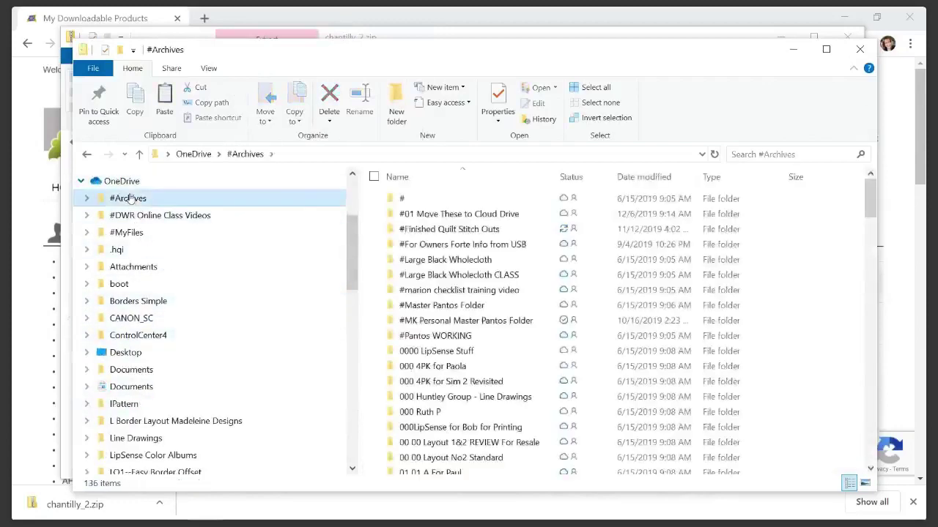
{"action": "double_click", "coordinate": [457, 214]}
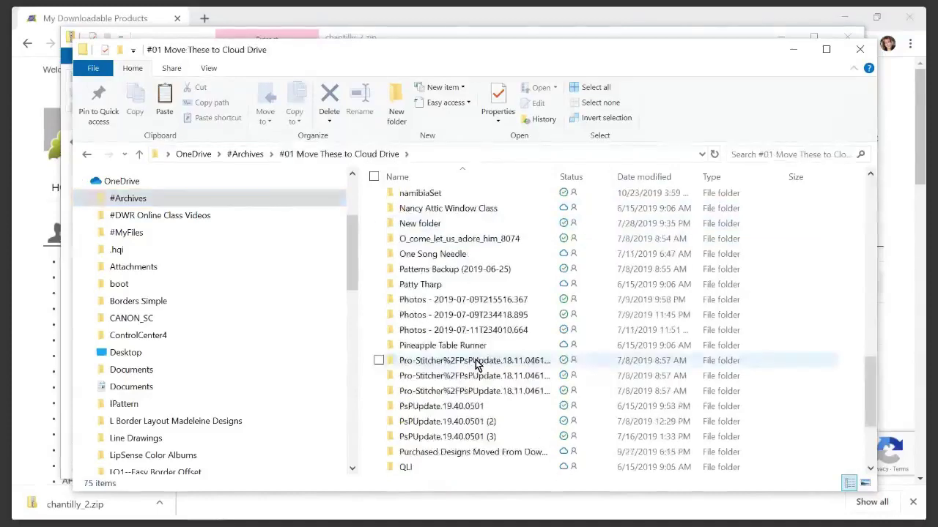
{"action": "scroll", "coordinate": [476, 365], "scroll_direction": "down", "scroll_amount": 3}
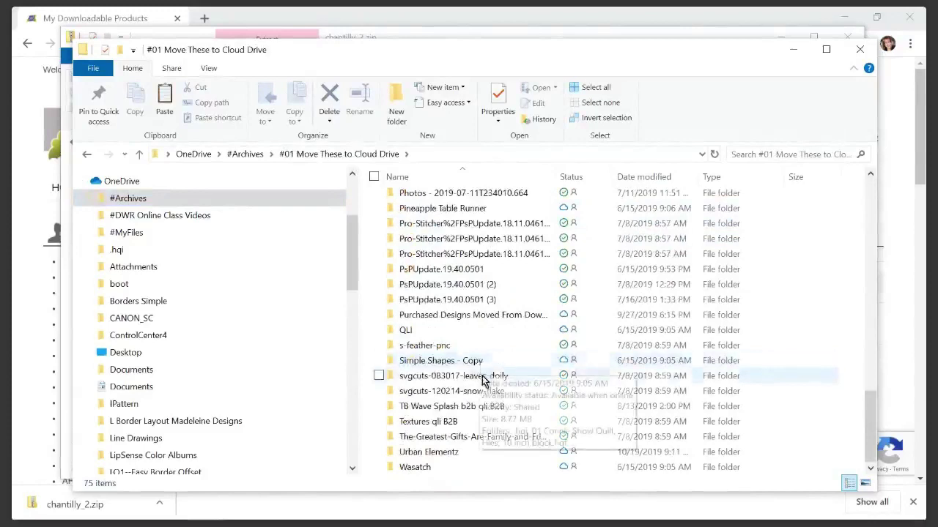
{"action": "left_click", "coordinate": [453, 452]}
{"action": "double_click", "coordinate": [453, 452]}
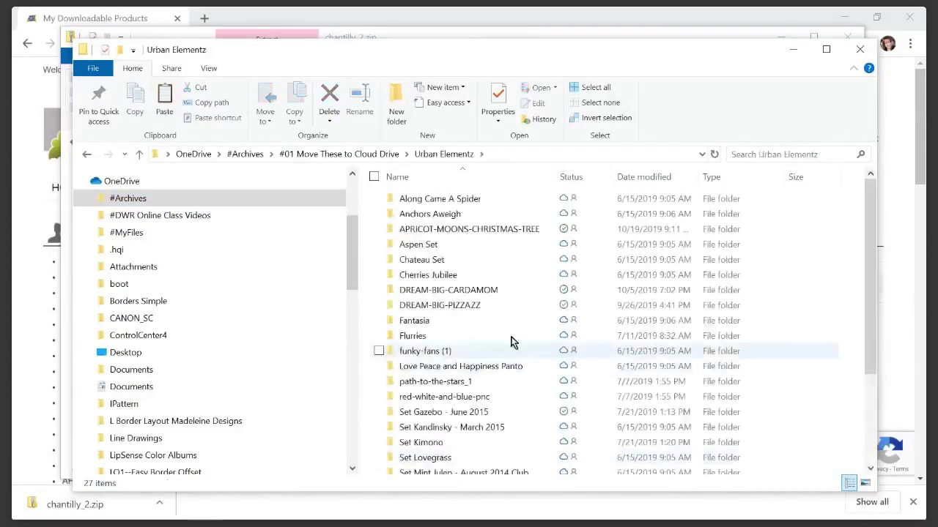
{"action": "right_click", "coordinate": [798, 276]}
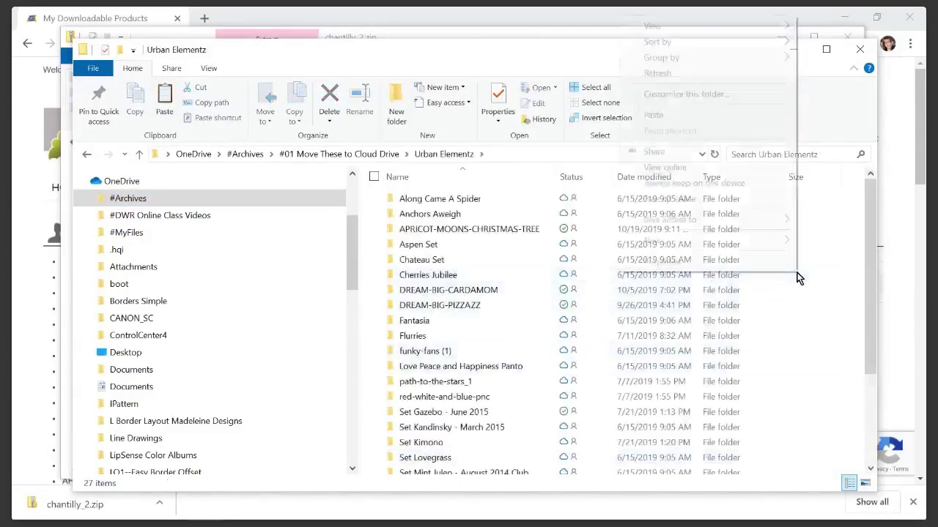
{"action": "left_click", "coordinate": [650, 115]}
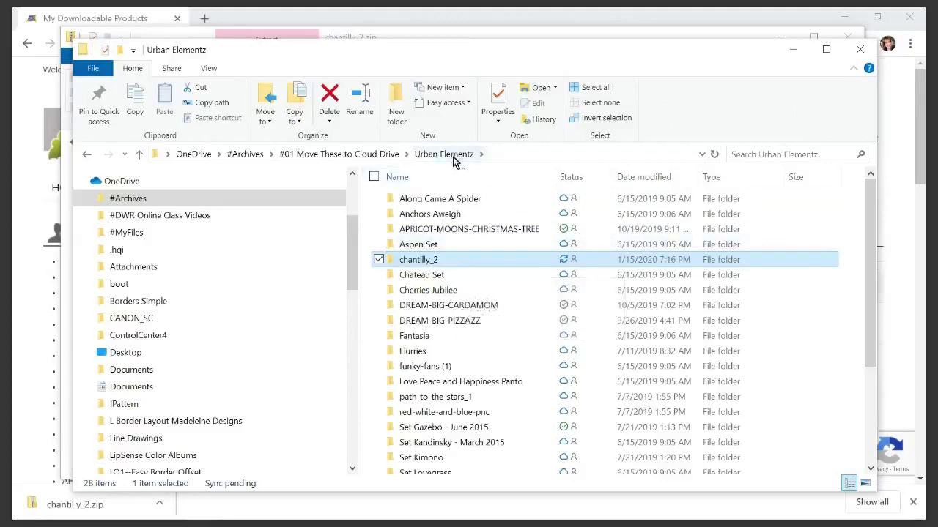
In the archived chantilly_2 folder, sort the files by type and copy PRLF320141 CHANTILLY.hqf.
{"action": "double_click", "coordinate": [422, 264]}
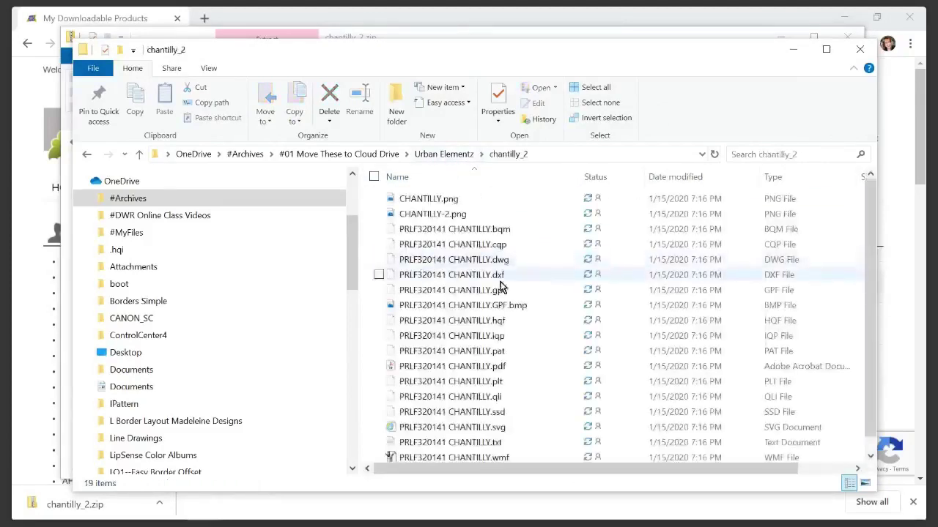
{"action": "left_click", "coordinate": [796, 186]}
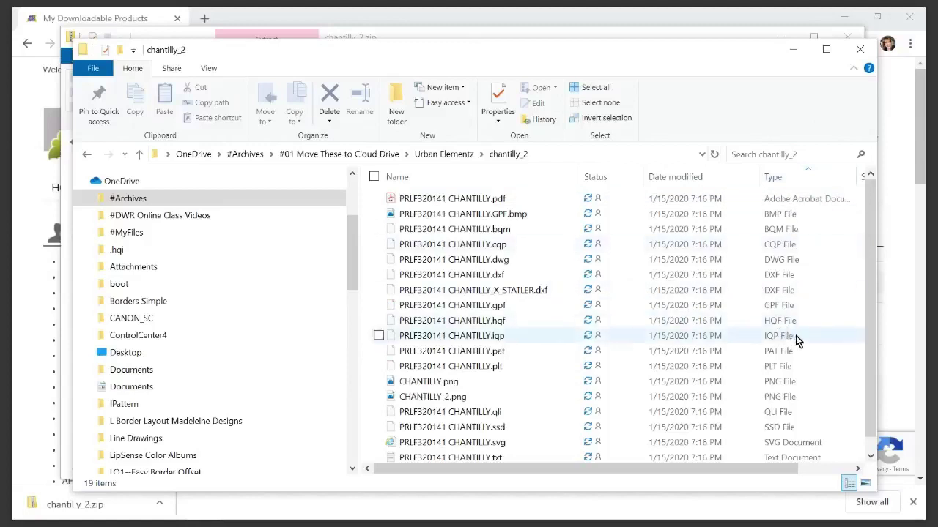
{"action": "left_click", "coordinate": [618, 320]}
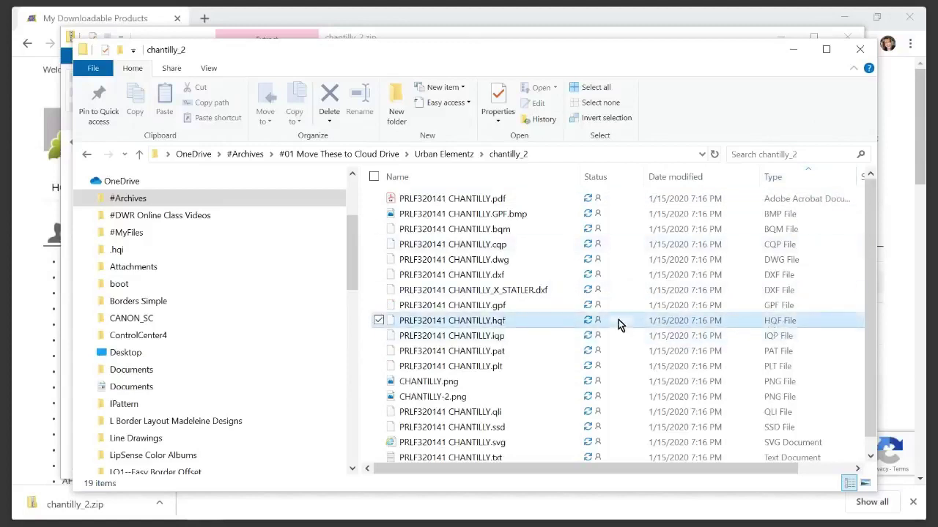
{"action": "right_click", "coordinate": [520, 322]}
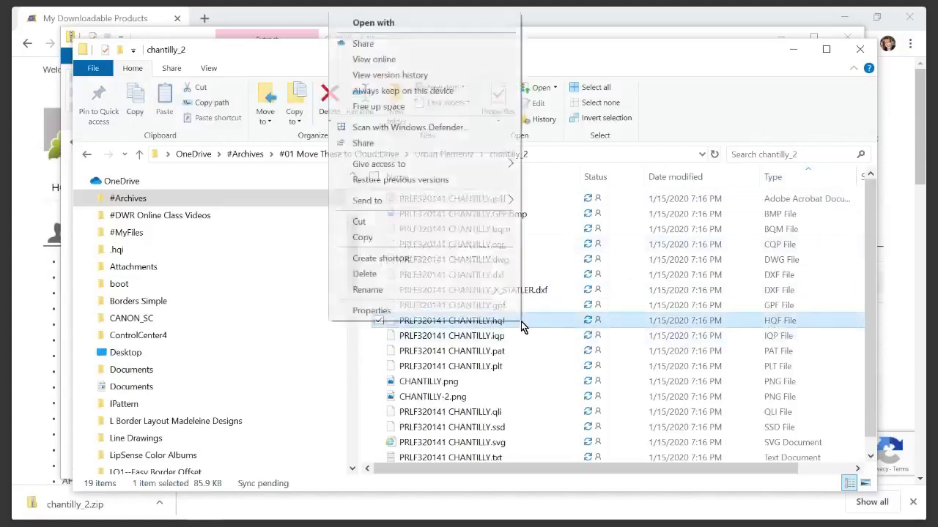
{"action": "left_click", "coordinate": [367, 238]}
Paste the copied pattern file into C: > Designs > #MK Purchased Designs > Urban Elementz > #Pantos.
{"action": "left_click_drag", "start_coordinate": [352, 252], "coordinate": [356, 464]}
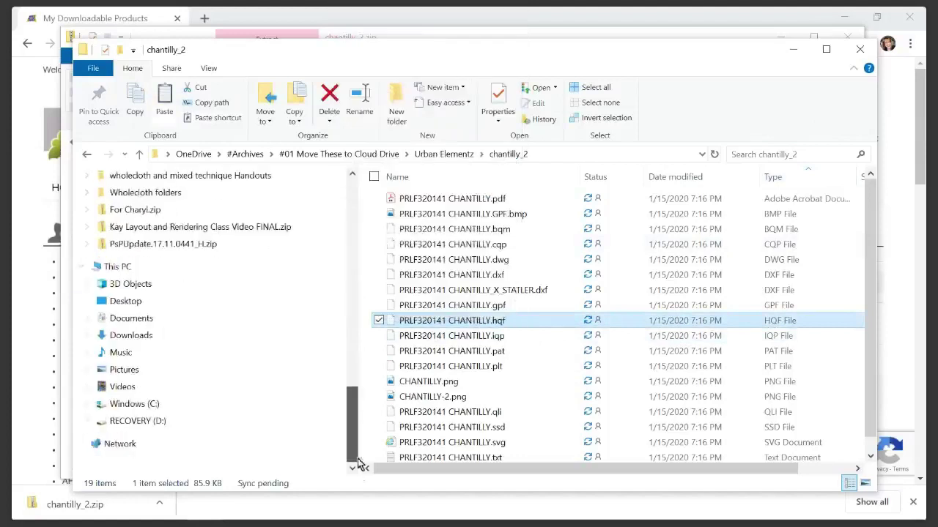
{"action": "left_click", "coordinate": [130, 408]}
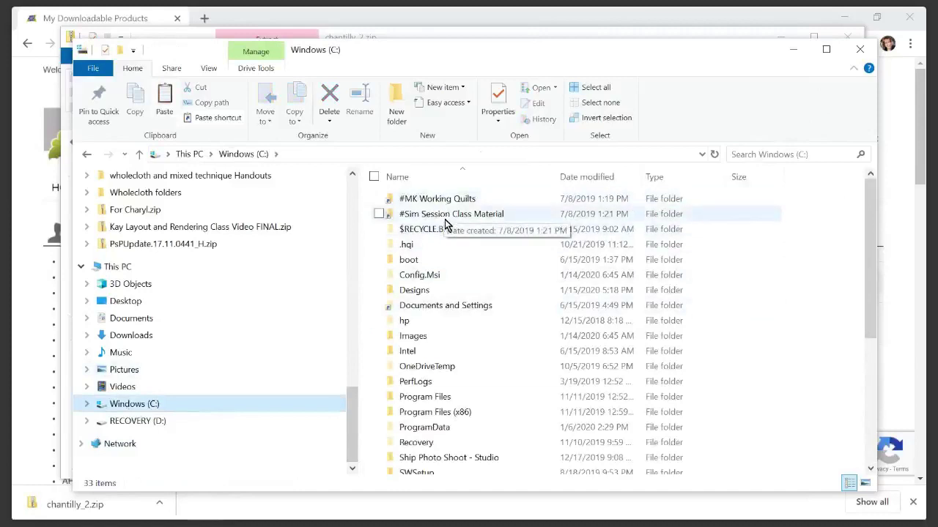
{"action": "left_click", "coordinate": [87, 406]}
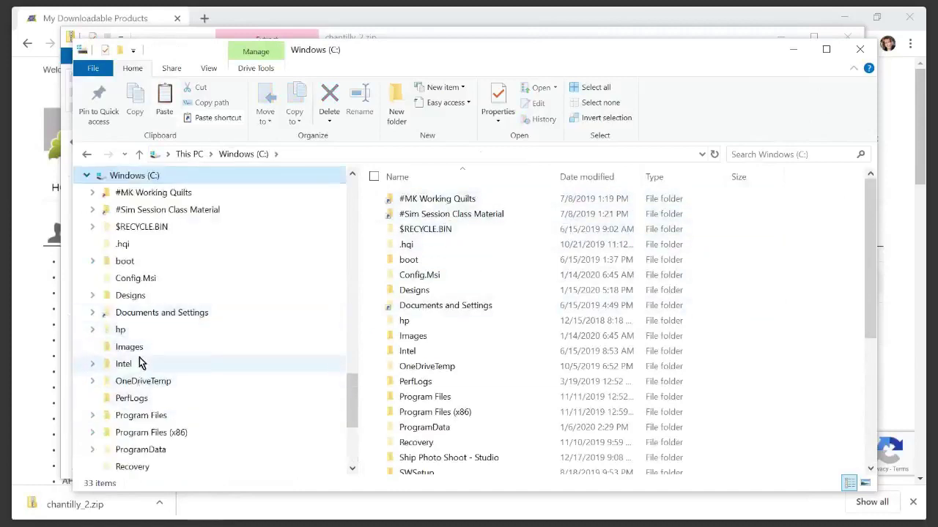
{"action": "left_click", "coordinate": [130, 295]}
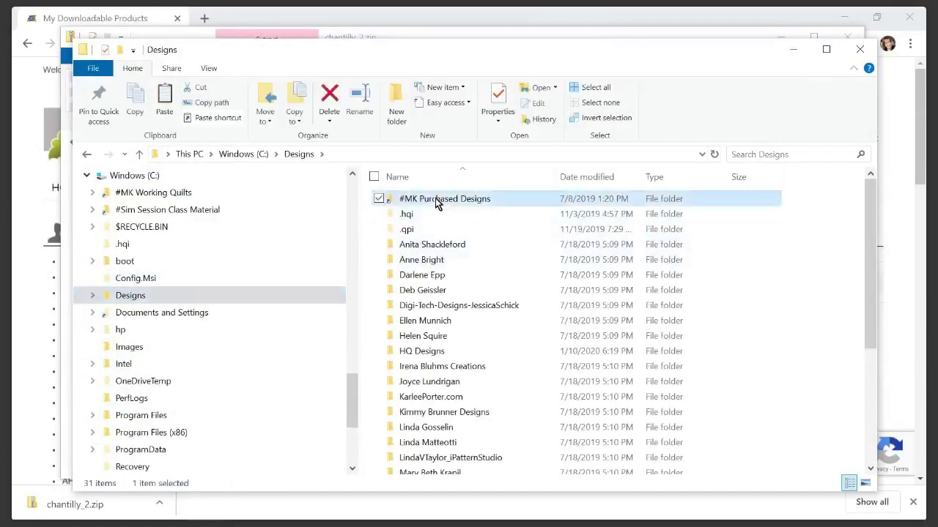
{"action": "double_click", "coordinate": [435, 198]}
{"action": "scroll", "coordinate": [450, 369], "scroll_direction": "down", "scroll_amount": 2}
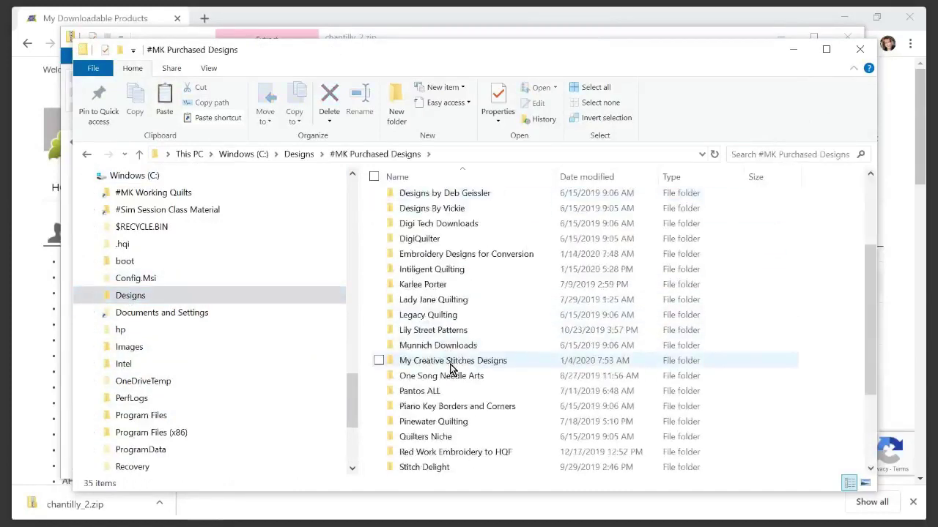
{"action": "scroll", "coordinate": [452, 368], "scroll_direction": "down", "scroll_amount": 3}
{"action": "double_click", "coordinate": [454, 400]}
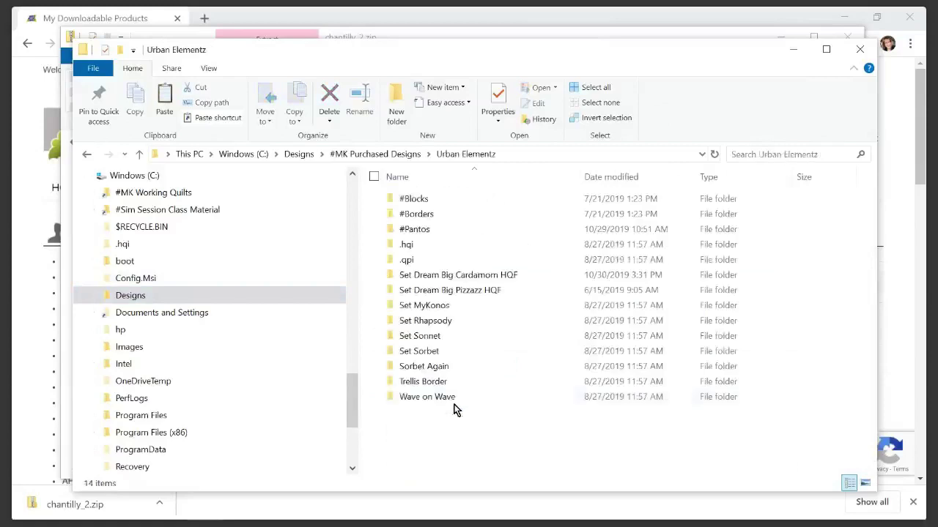
{"action": "double_click", "coordinate": [423, 233]}
{"action": "right_click", "coordinate": [736, 247]}
{"action": "left_click", "coordinate": [623, 343]}
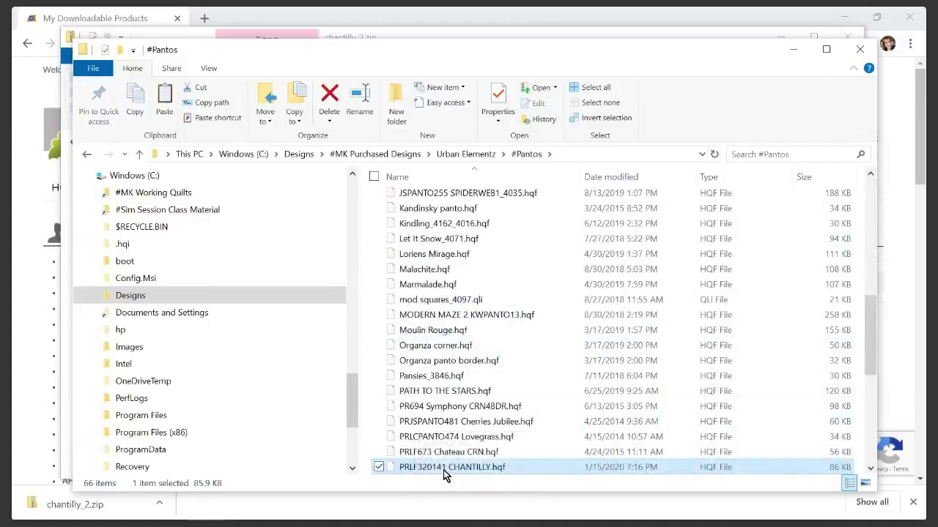
Rename the pasted PRLF320141 CHANTILLY.hqf as CHANTILLY.hqf and select it in the #Pantos file list.
{"action": "right_click", "coordinate": [443, 469]}
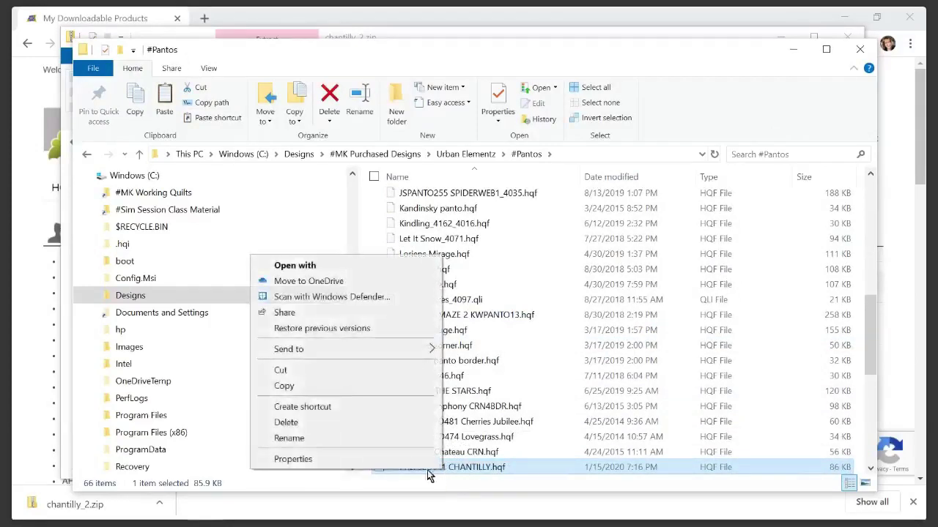
{"action": "left_click", "coordinate": [289, 439]}
{"action": "key", "text": "Home"}
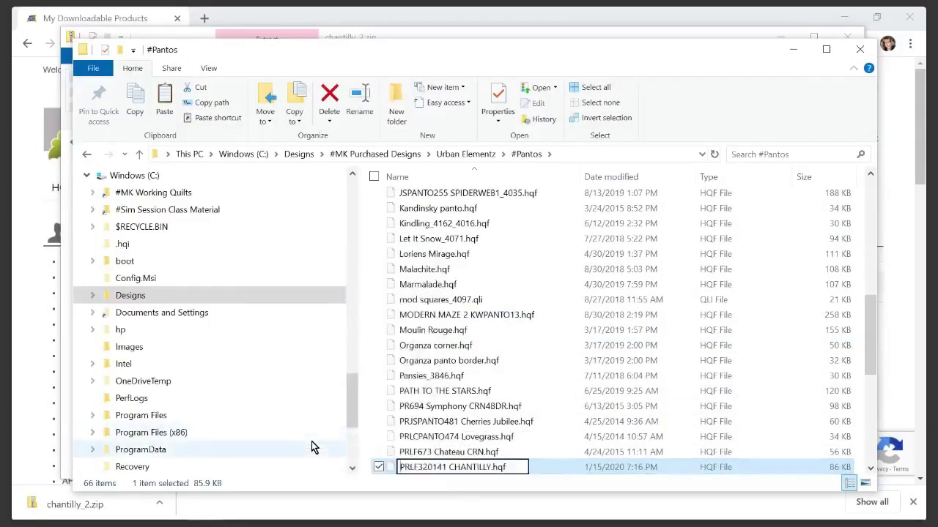
{"action": "key", "text": "Delete"}
{"action": "key", "text": "Delete"}
{"action": "key", "text": "Delete"}
{"action": "key", "text": "Delete"}
{"action": "key", "text": "Delete"}
{"action": "key", "text": "Delete"}
{"action": "key", "text": "Delete"}
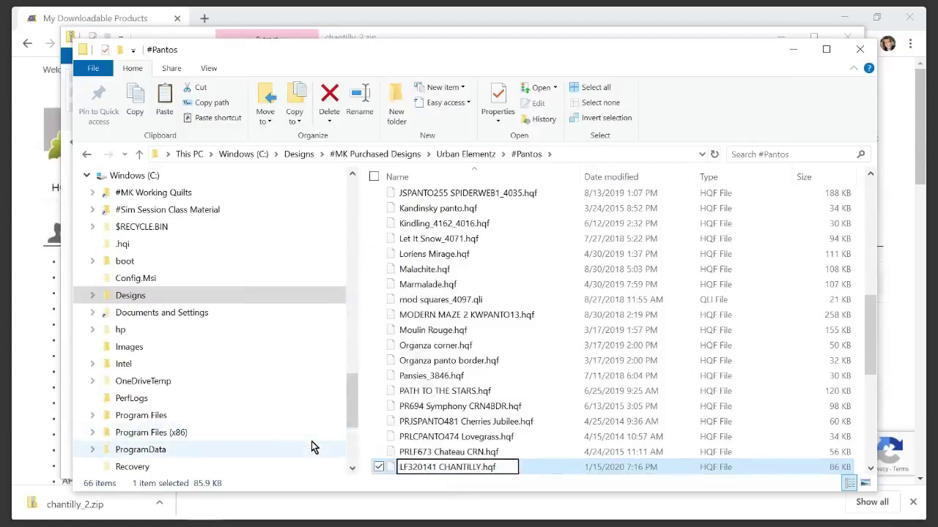
{"action": "key", "text": "Delete"}
{"action": "key", "text": "Delete"}
{"action": "key", "text": "Delete"}
{"action": "key", "text": "Delete"}
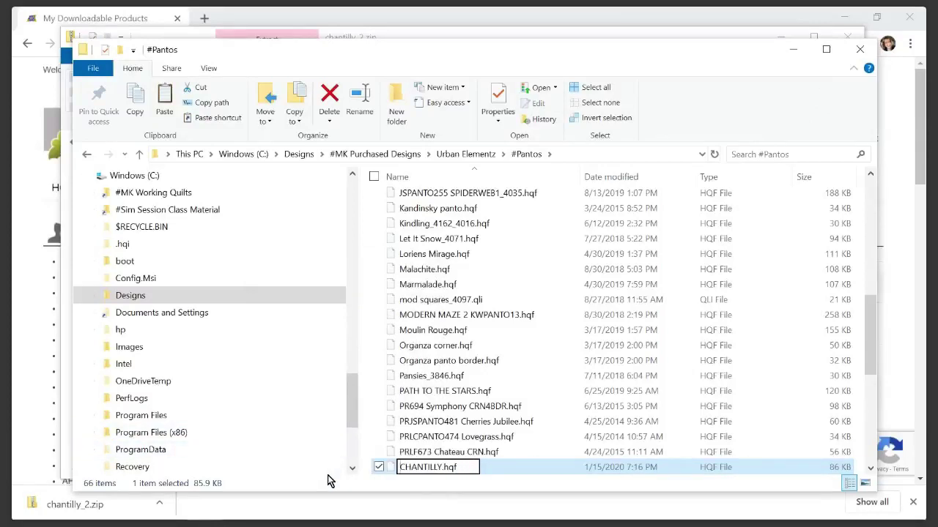
{"action": "key", "text": "Return"}
{"action": "scroll", "coordinate": [523, 251], "scroll_direction": "up", "scroll_amount": 4}
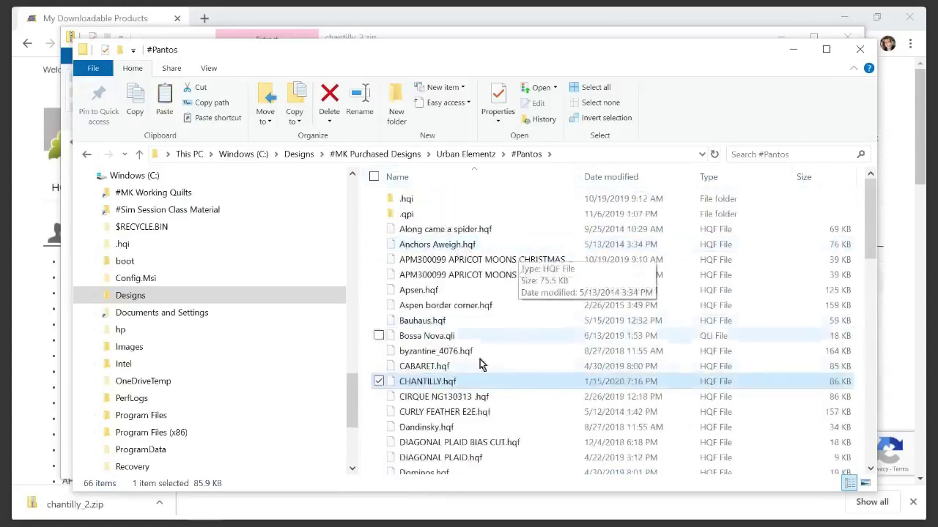
{"action": "left_click", "coordinate": [443, 387]}
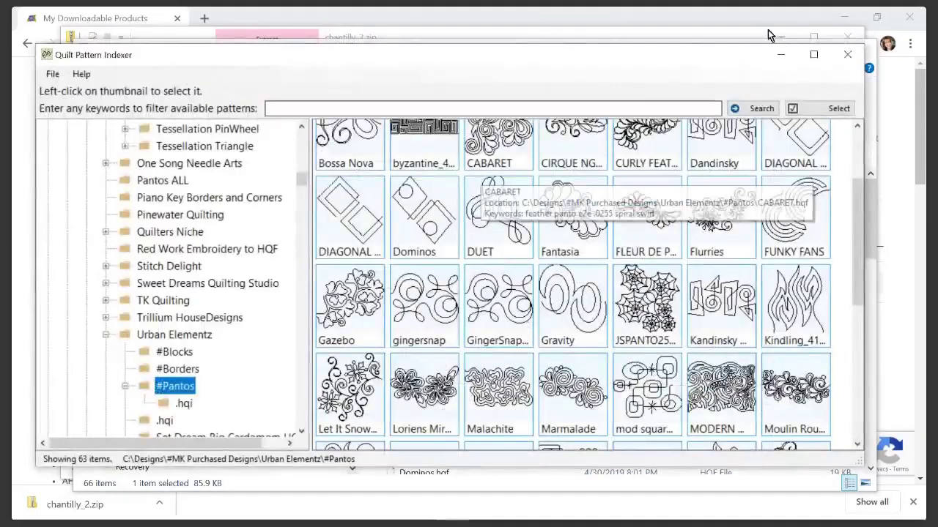
In Quilt Pattern Indexer, refresh the folder tree and select the CHANTILLY pattern in Urban Elementz > #Pantos.
{"action": "scroll", "coordinate": [252, 187], "scroll_direction": "up", "scroll_amount": 4}
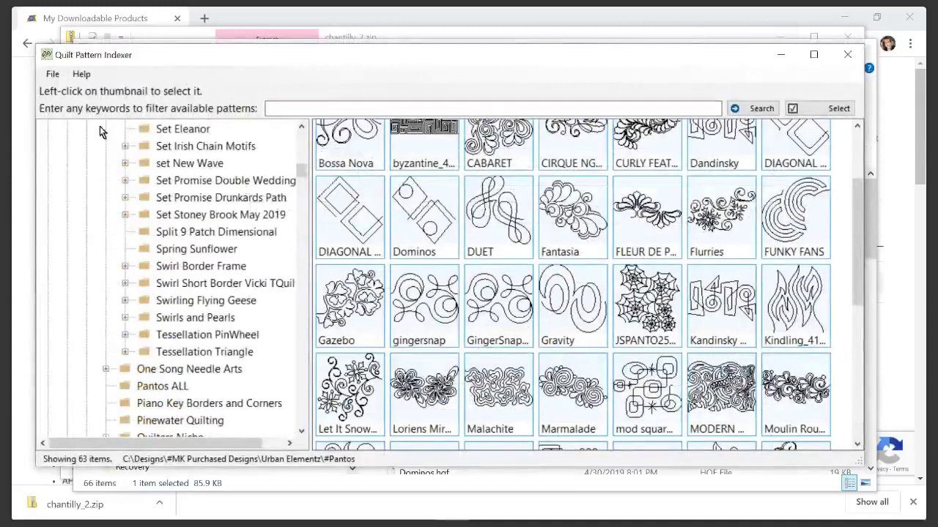
{"action": "left_click_drag", "start_coordinate": [302, 171], "coordinate": [303, 135]}
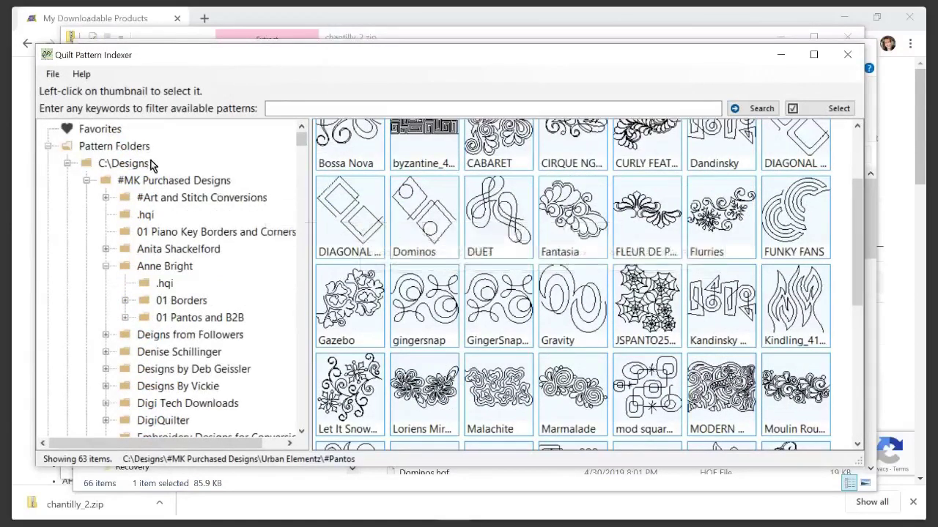
{"action": "left_click", "coordinate": [51, 74]}
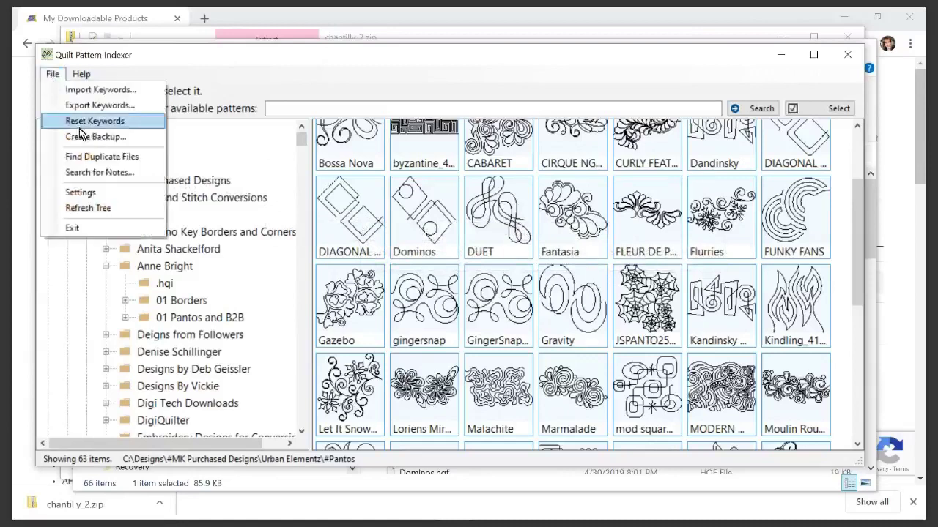
{"action": "left_click", "coordinate": [91, 209]}
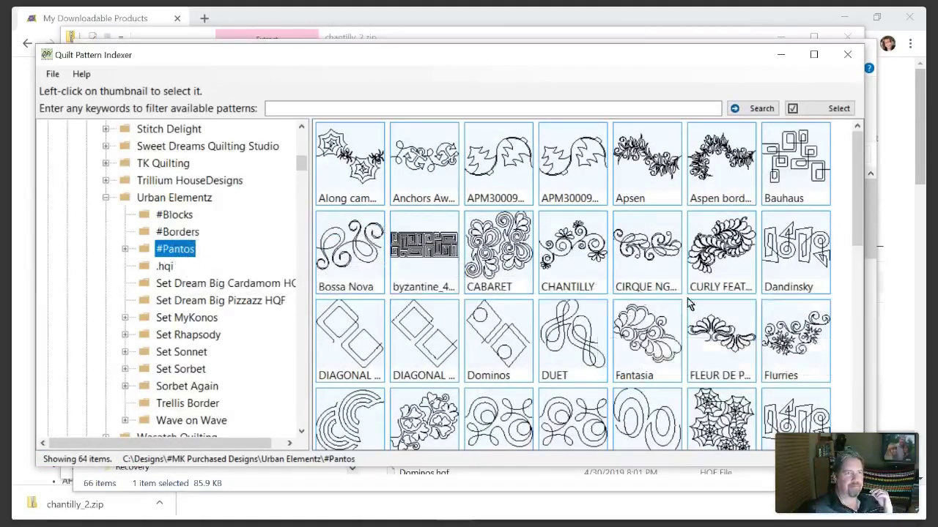
{"action": "left_click", "coordinate": [579, 257]}
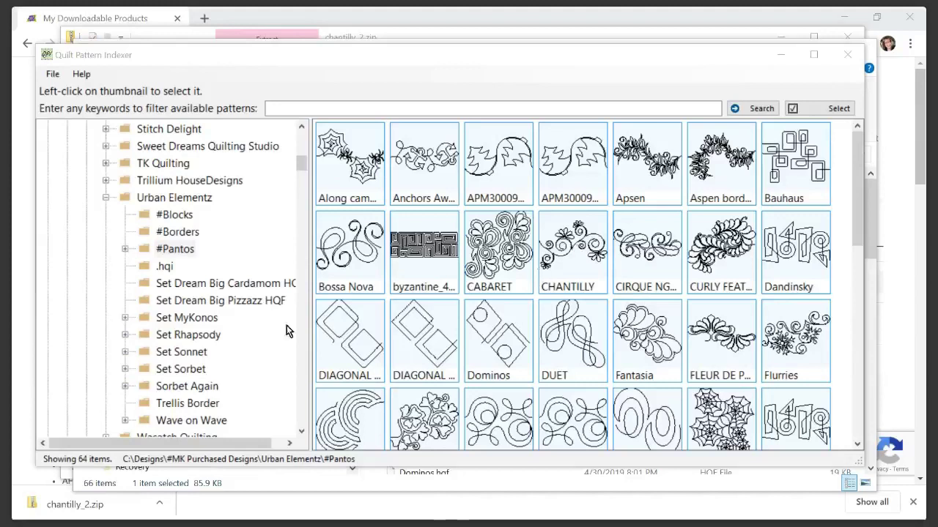
{"action": "left_click", "coordinate": [577, 261]}
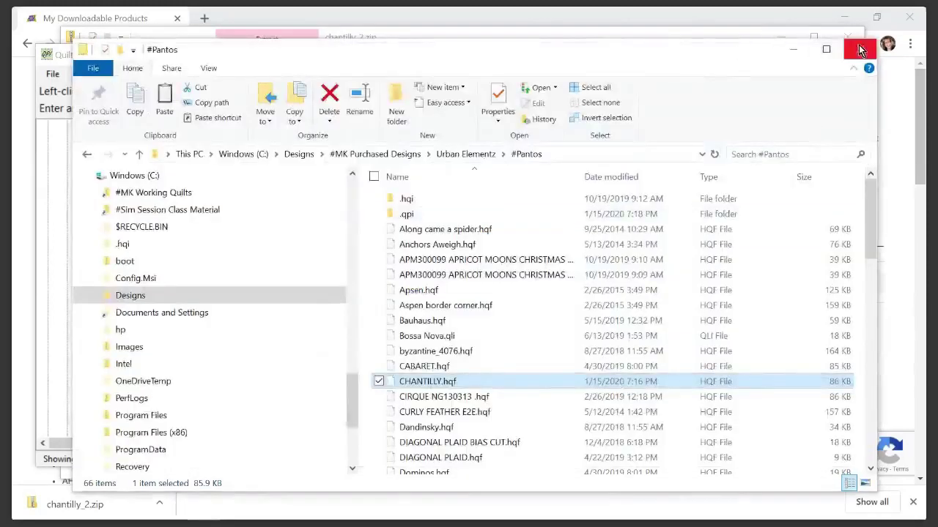
Close the #Pantos and chantilly_2.zip File Explorer windows.
{"action": "left_click", "coordinate": [859, 49]}
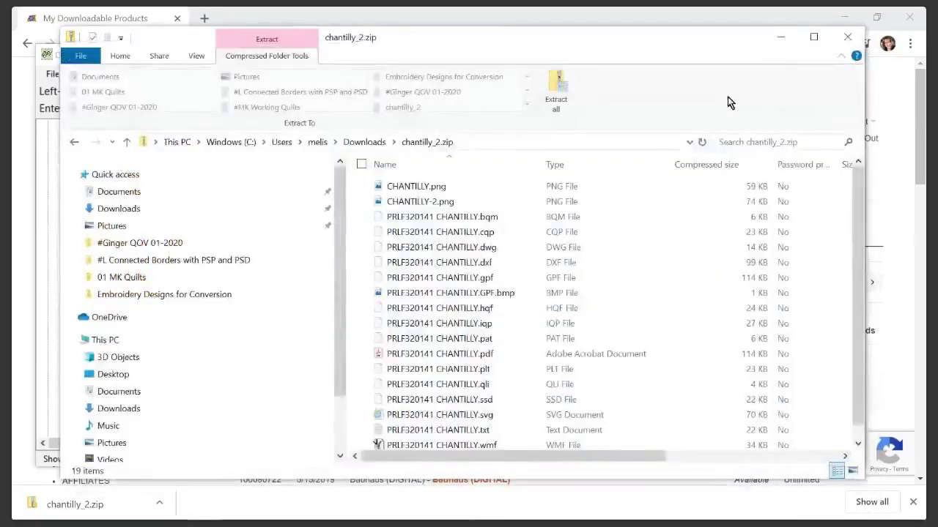
{"action": "left_click", "coordinate": [851, 37]}
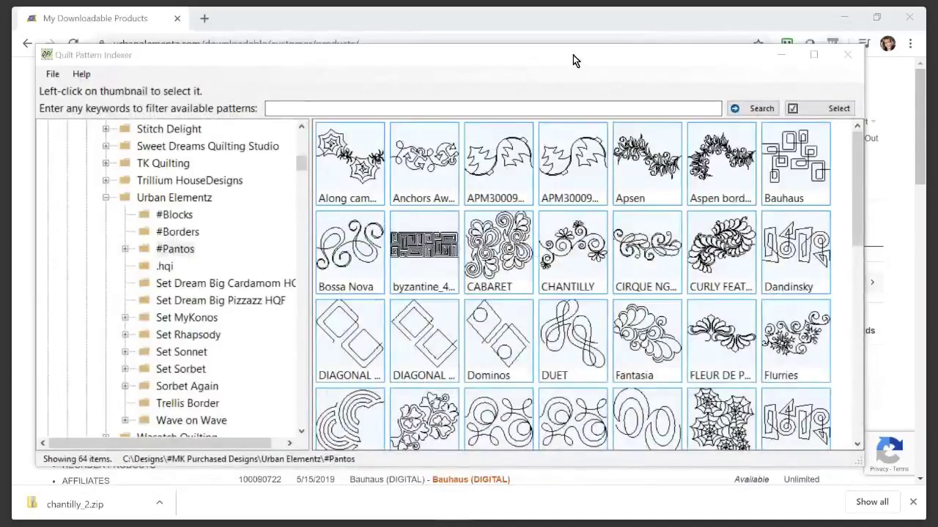
{"action": "mouse_move", "coordinate": [410, 526]}
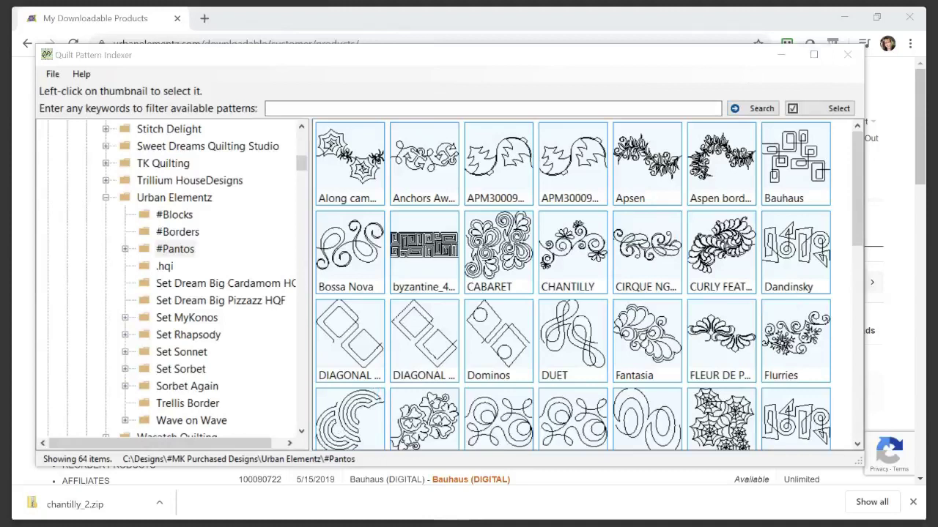
Close the My Downloadable Products web page and the Quilt Pattern Indexer window.
{"action": "left_click", "coordinate": [781, 59]}
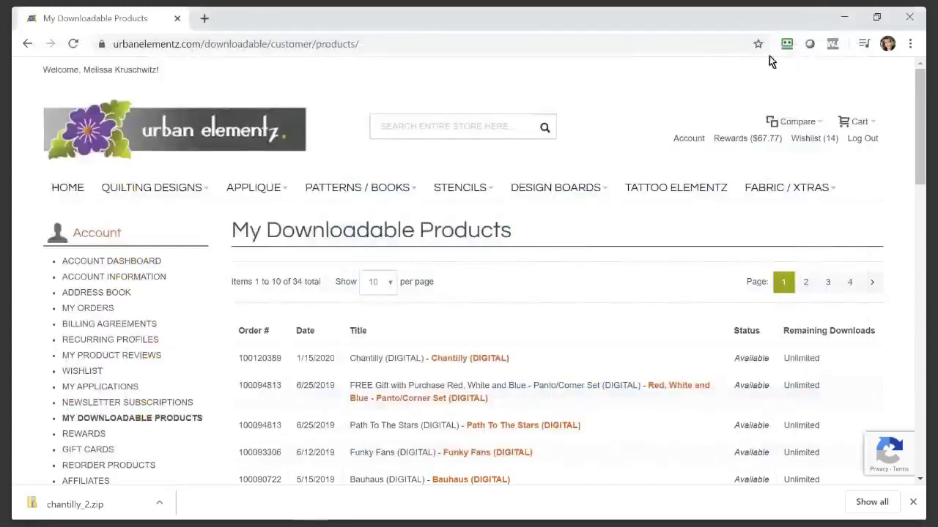
{"action": "left_click", "coordinate": [177, 20]}
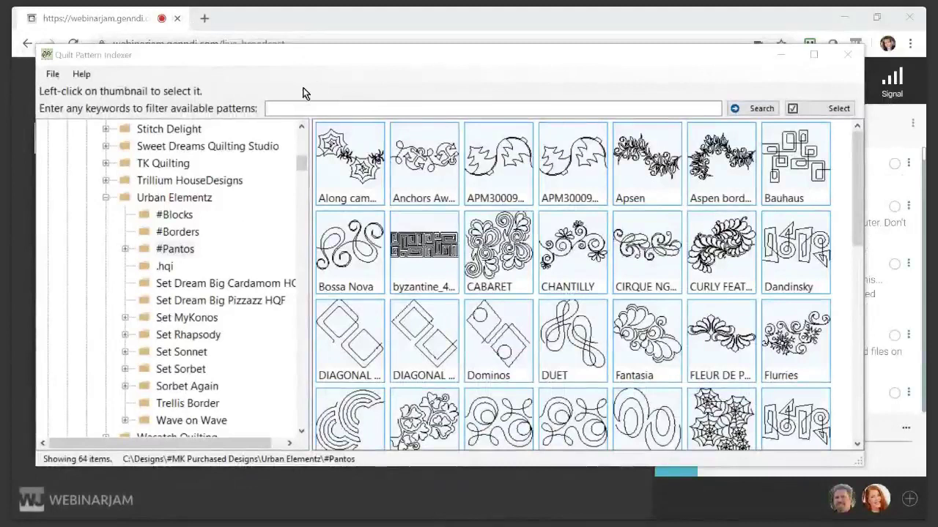
{"action": "key", "text": "alt+Tab"}
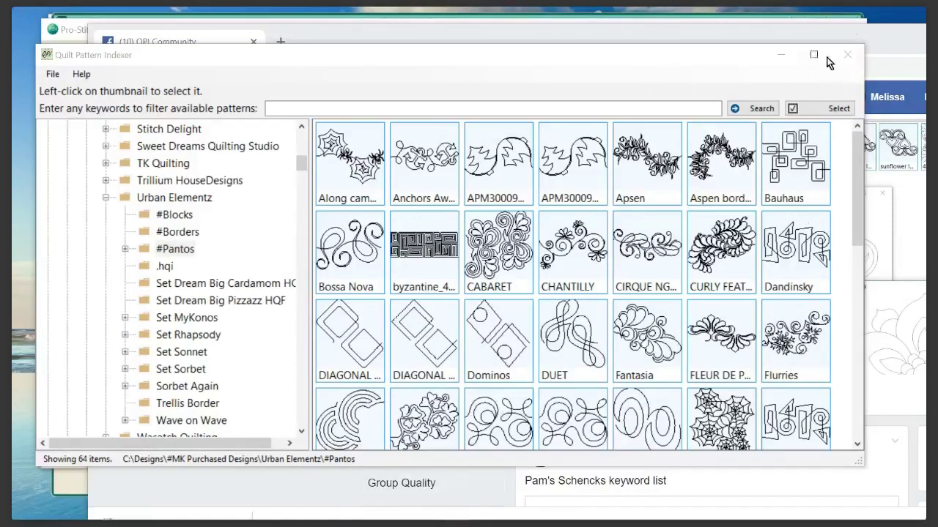
{"action": "left_click", "coordinate": [852, 59]}
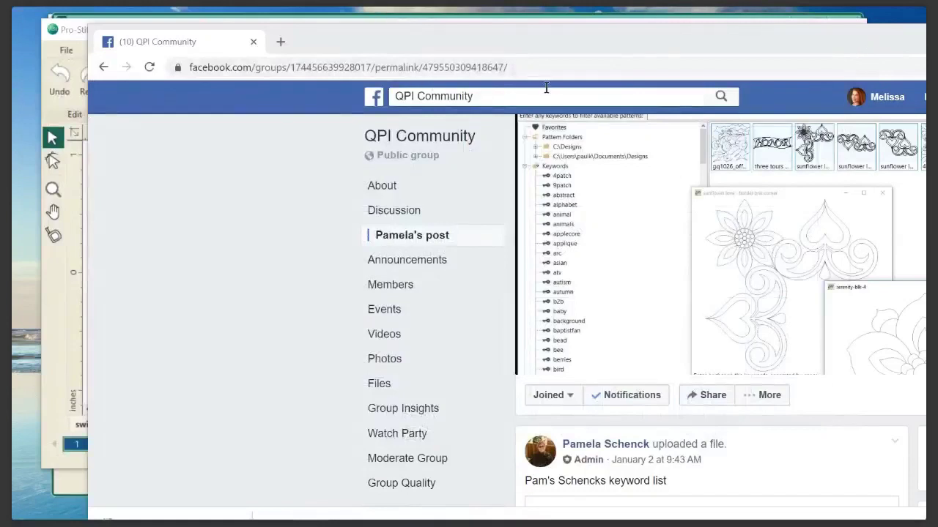
Move the QPI Community browser window out of the way, close Pro-Stitcher Designer and minimize Pro-Stitcher Premium.
{"action": "key", "text": "super+Down"}
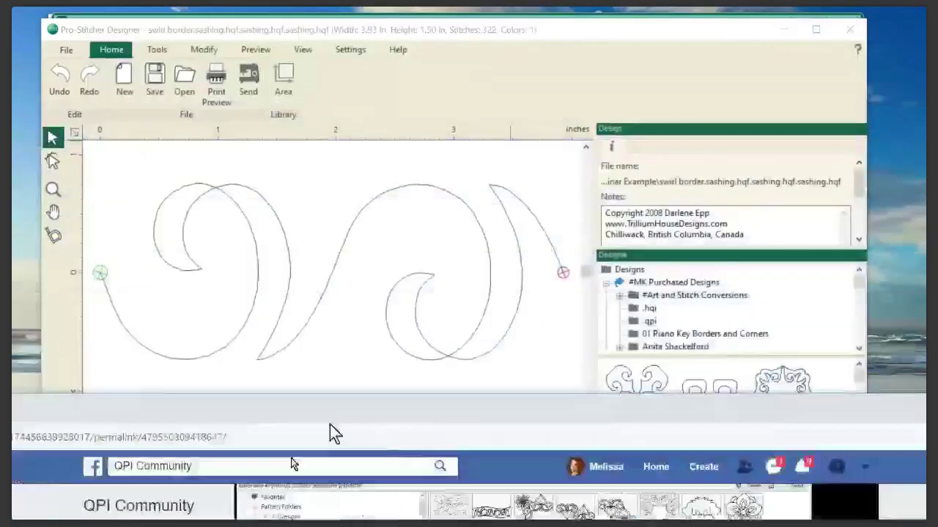
{"action": "left_click", "coordinate": [852, 30]}
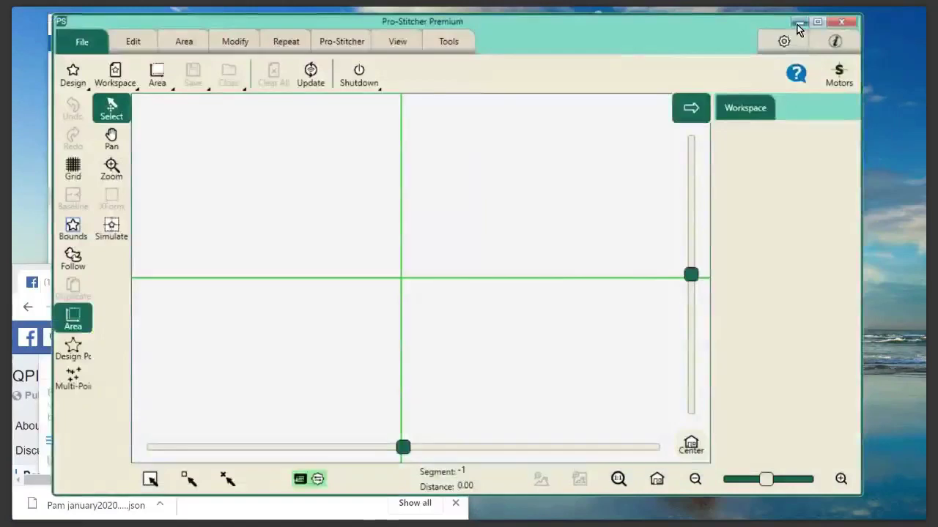
{"action": "left_click", "coordinate": [795, 19]}
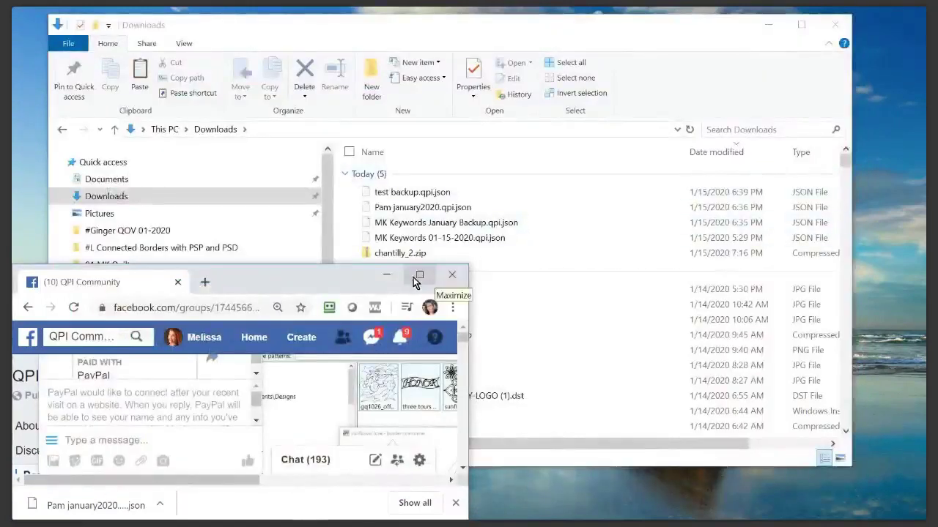
Close the QPI Community Facebook page and the remaining File Explorer windows to clear the desktop.
{"action": "left_click", "coordinate": [419, 275]}
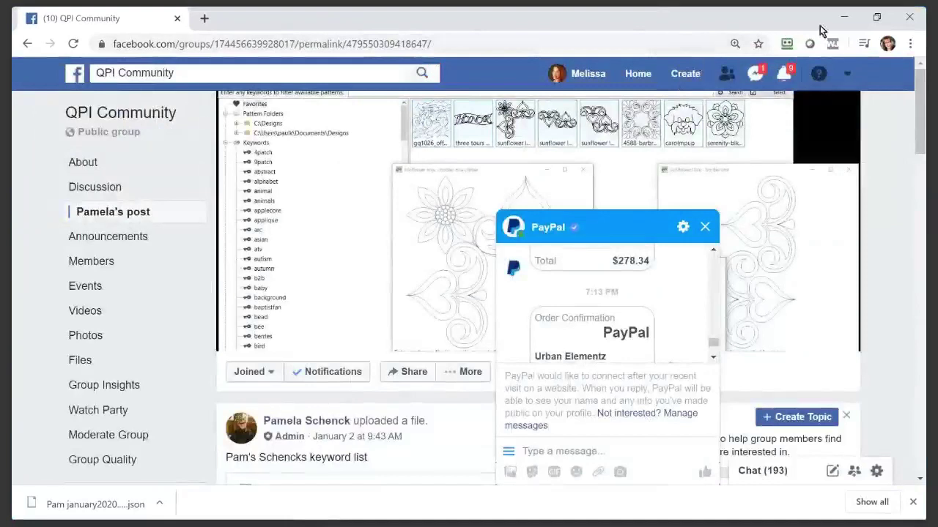
{"action": "left_click", "coordinate": [178, 19]}
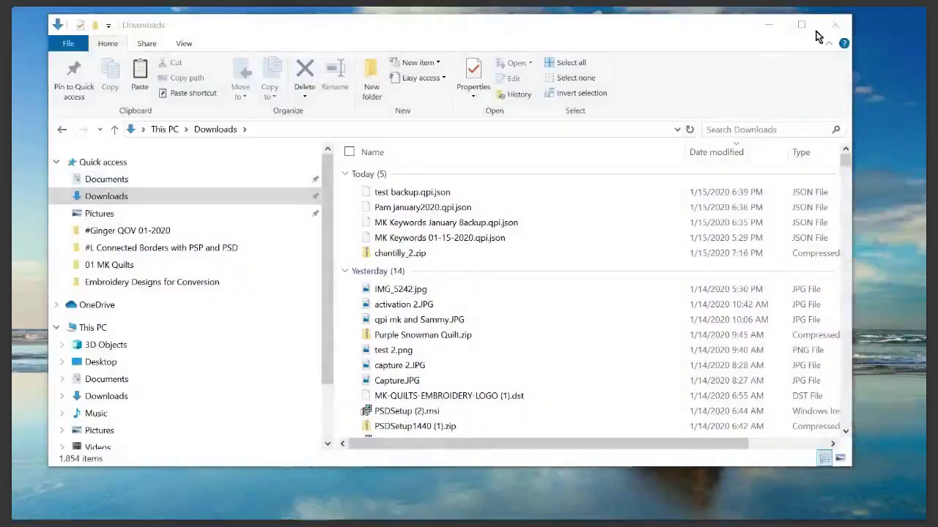
{"action": "left_click", "coordinate": [839, 25]}
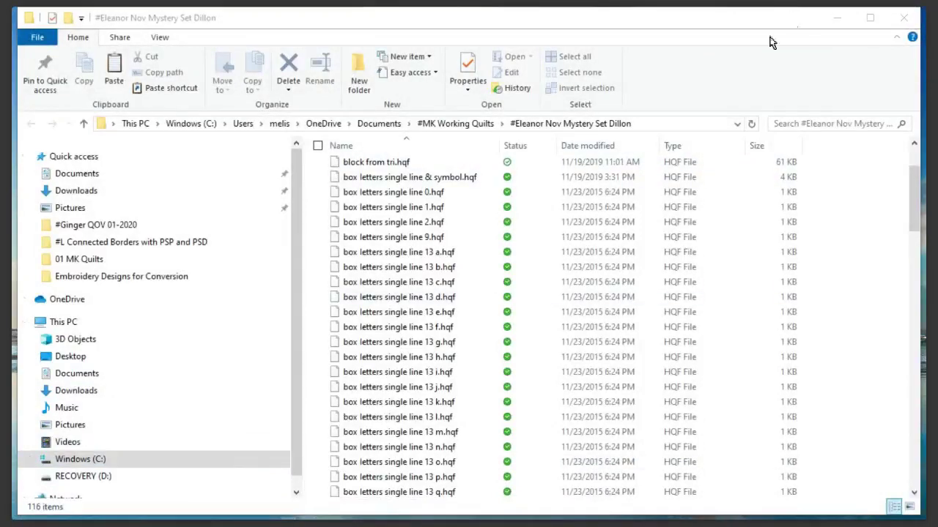
{"action": "left_click", "coordinate": [903, 18]}
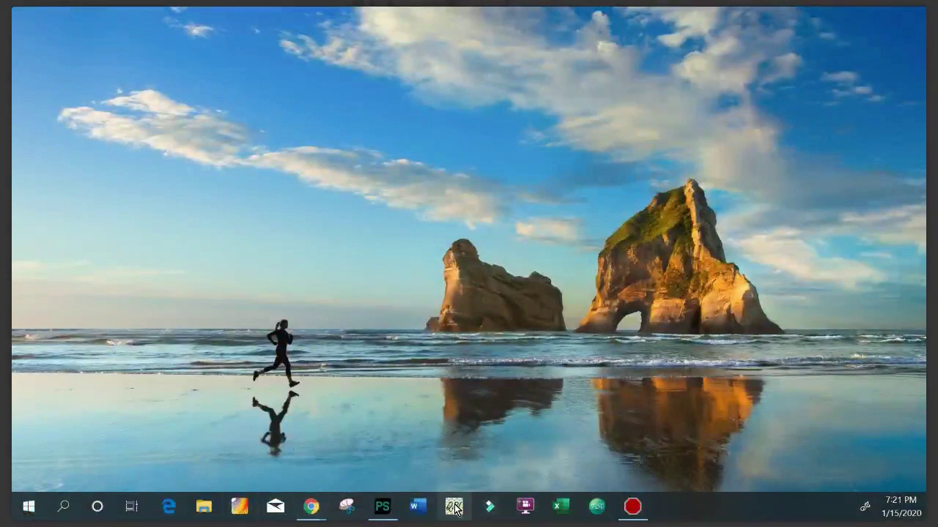
Reopen Quilt Pattern Indexer and show the patterns in C:\Designs > #MK Purchased Designs > Urban Elementz > #Pantos.
{"action": "left_click", "coordinate": [455, 507]}
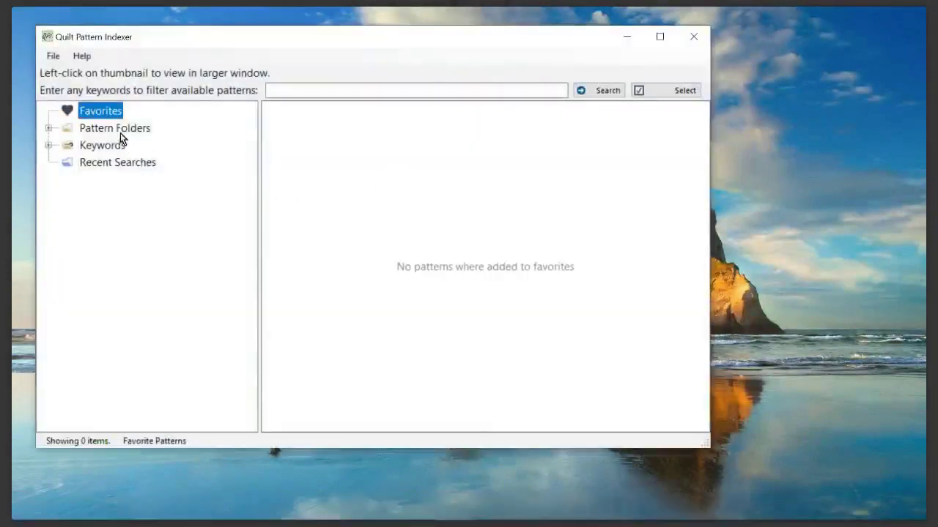
{"action": "left_click", "coordinate": [48, 129]}
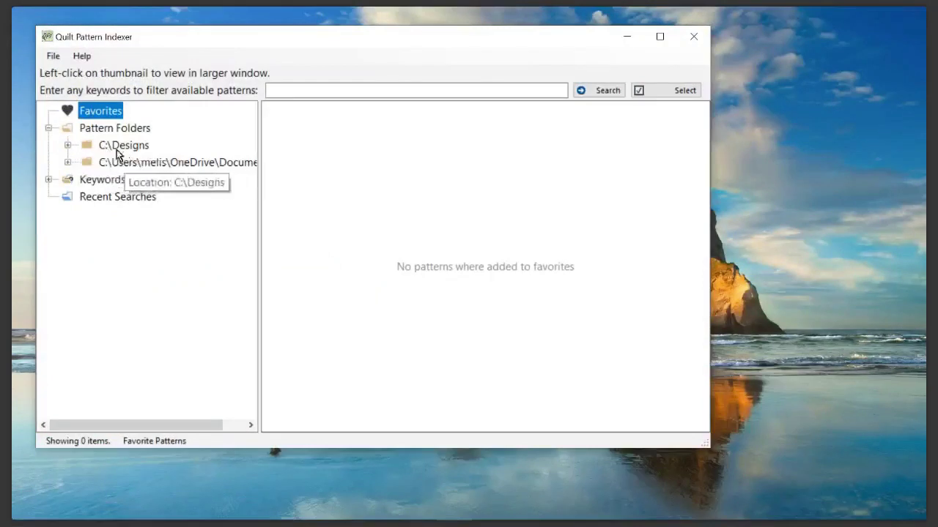
{"action": "left_click", "coordinate": [67, 150]}
{"action": "left_click", "coordinate": [132, 130]}
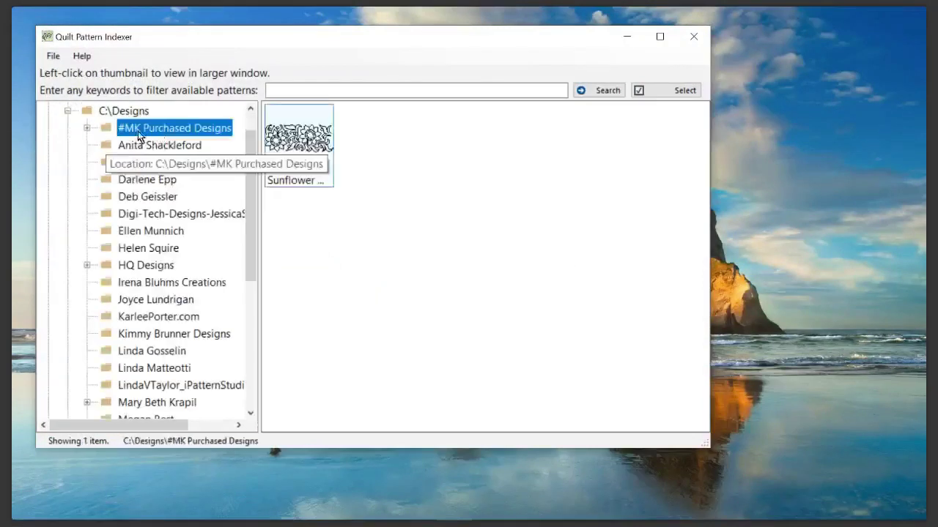
{"action": "left_click", "coordinate": [86, 128]}
{"action": "scroll", "coordinate": [181, 268], "scroll_direction": "down", "scroll_amount": 6}
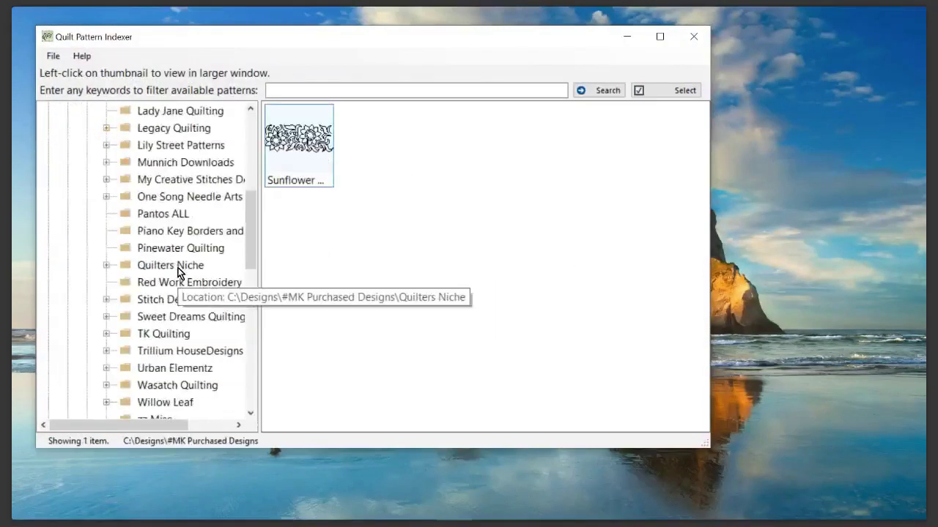
{"action": "left_click", "coordinate": [178, 369]}
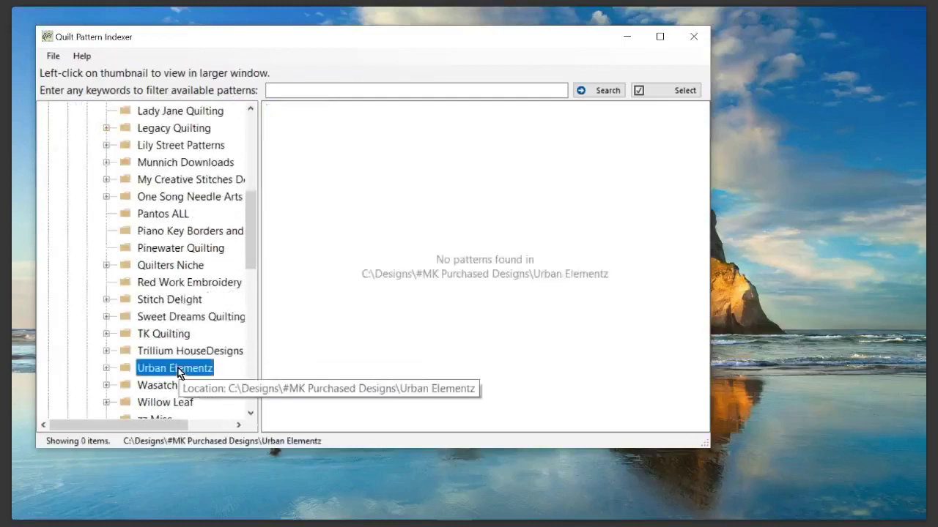
{"action": "left_click", "coordinate": [106, 367]}
{"action": "left_click", "coordinate": [176, 233]}
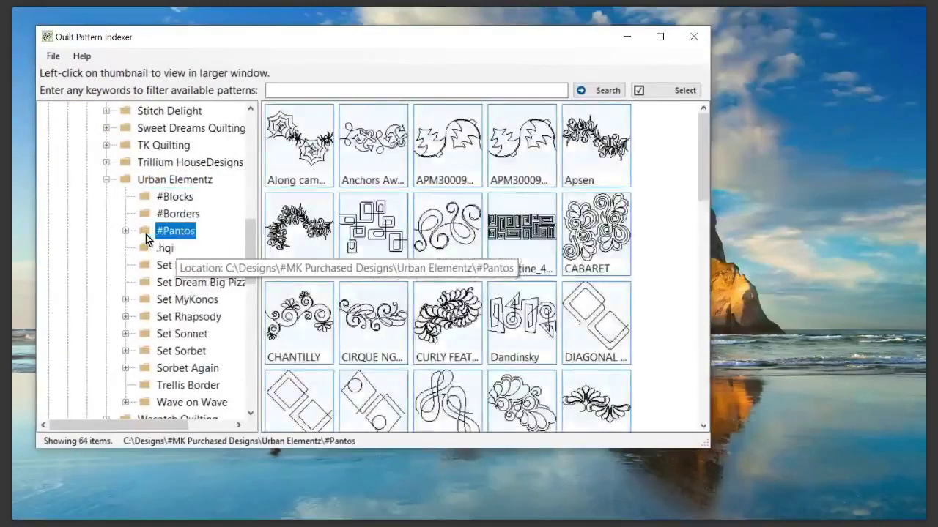
Add the keywords "panto e2e swirl spiral feather .0255." to the CHANTILLY pattern and close its preview window.
{"action": "left_click", "coordinate": [298, 318]}
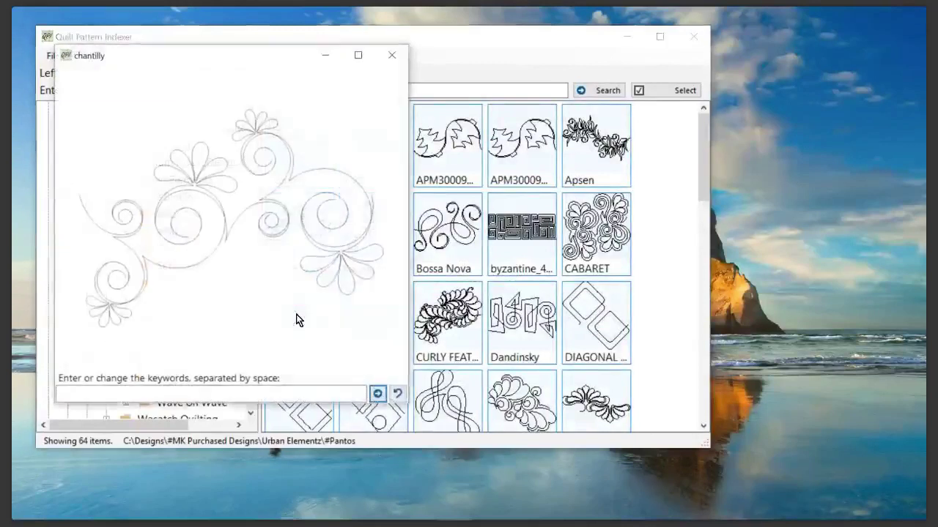
{"action": "left_click", "coordinate": [131, 393]}
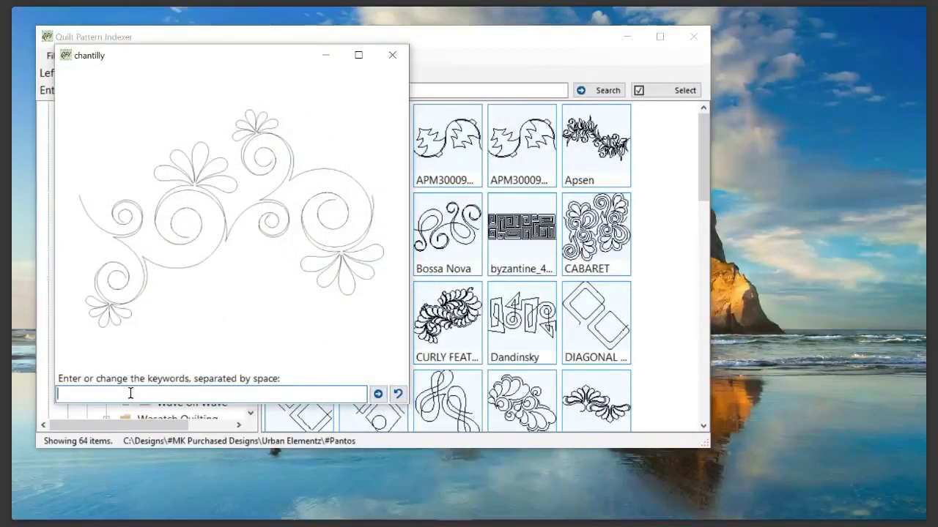
{"action": "type", "text": "panto e2e swirl spiral feather"}
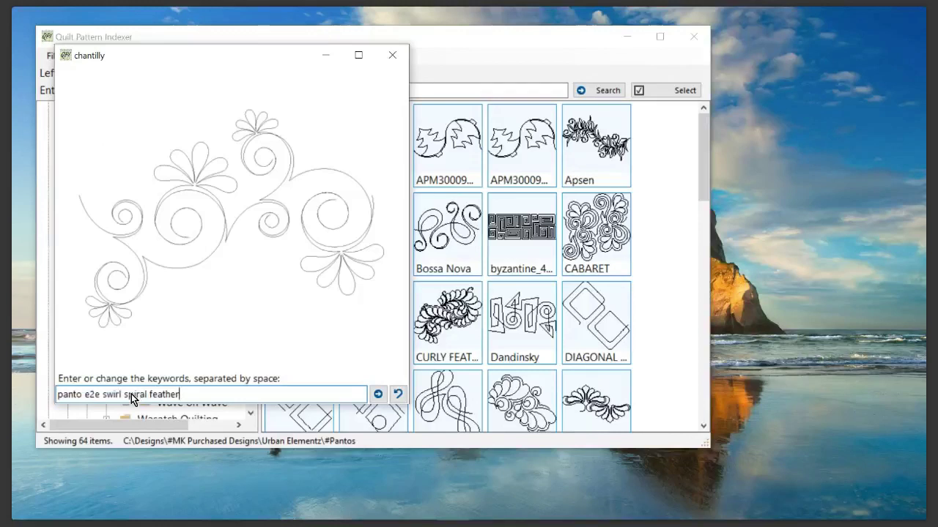
{"action": "type", "text": "55"}
{"action": "type", "text": "."}
{"action": "key", "text": "Return"}
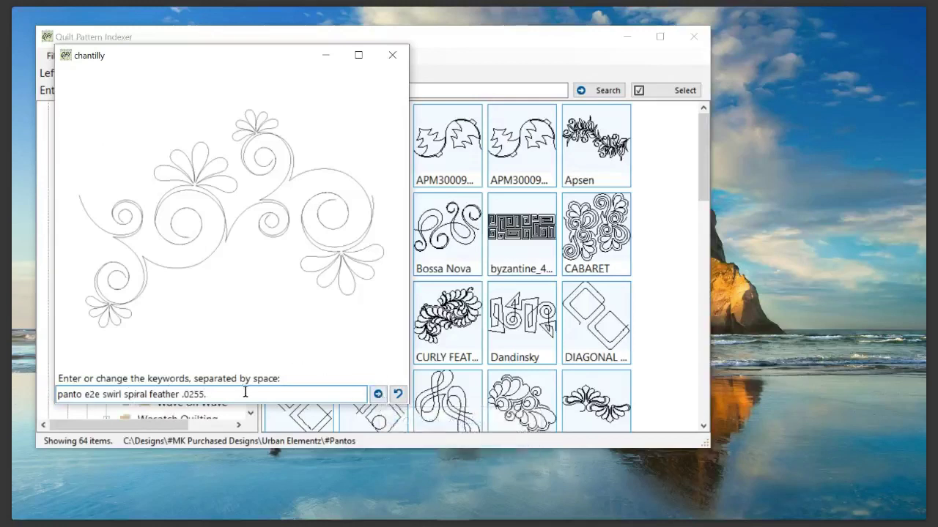
{"action": "left_click", "coordinate": [398, 56]}
Search all pattern folders for the keywords "e2e .0255 swirl" and check the keywords of a trellis pattern.
{"action": "scroll", "coordinate": [247, 213], "scroll_direction": "up", "scroll_amount": 10}
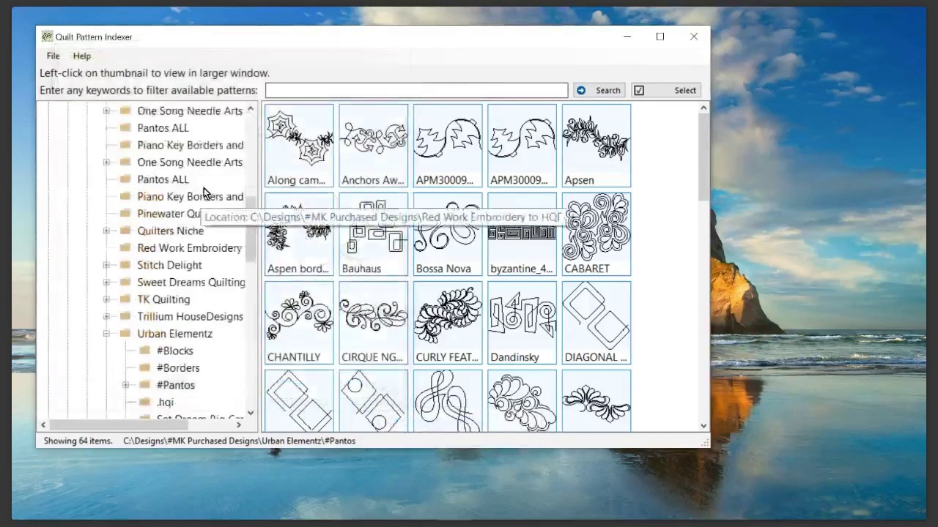
{"action": "left_click", "coordinate": [117, 128]}
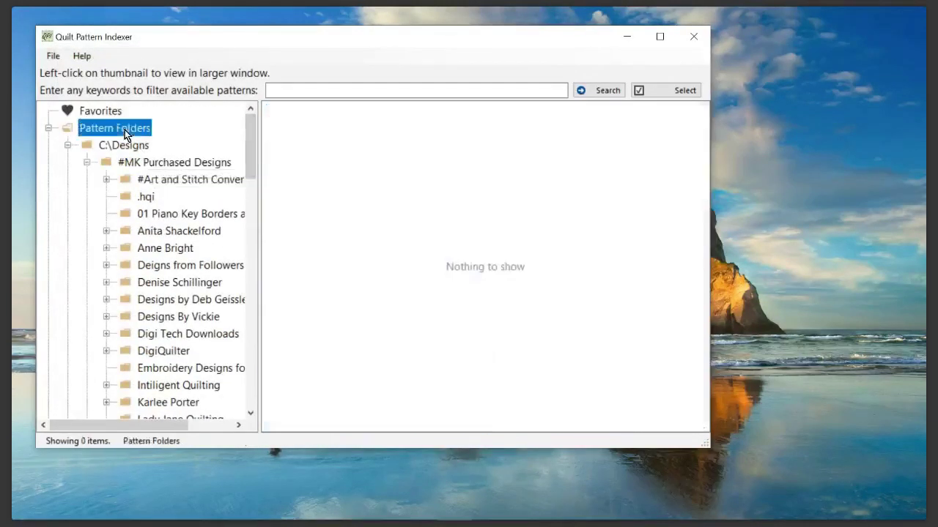
{"action": "left_click", "coordinate": [296, 88]}
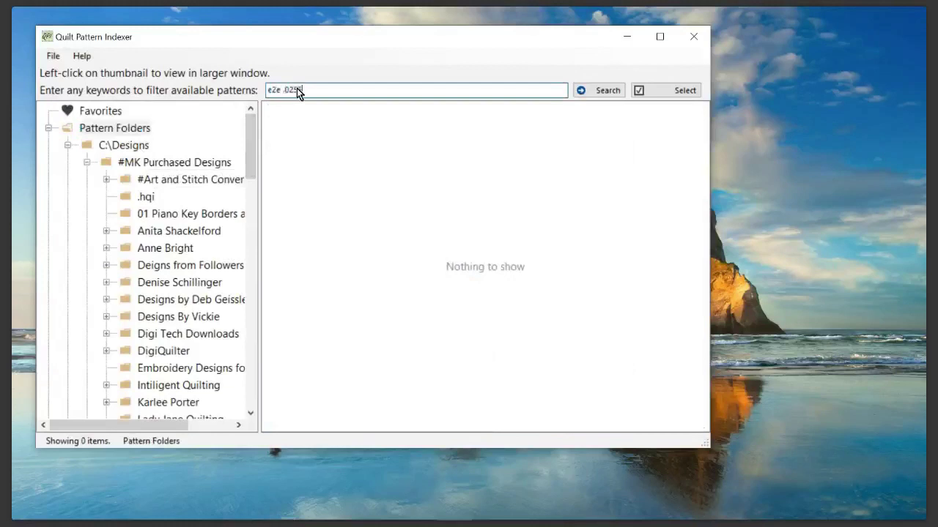
{"action": "type", "text": "e2e .0255 swirl"}
{"action": "key", "text": "Return"}
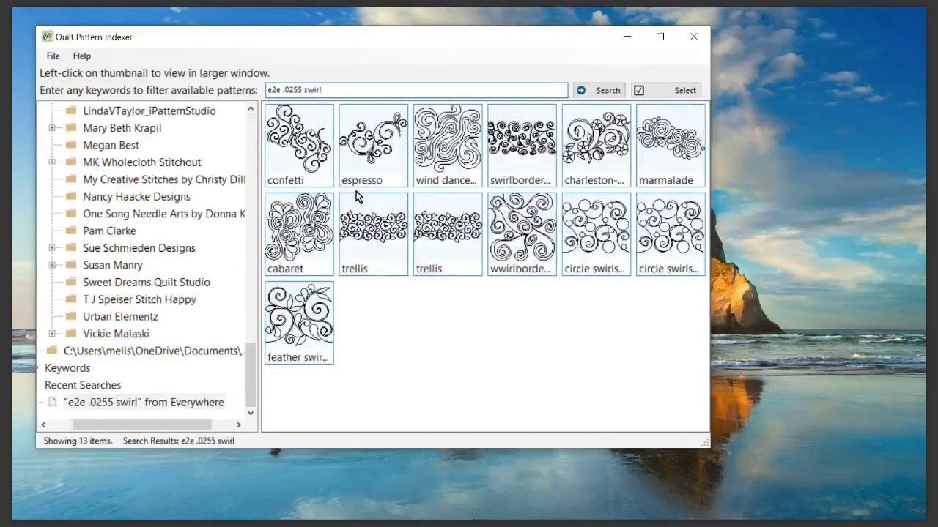
{"action": "mouse_move", "coordinate": [386, 239]}
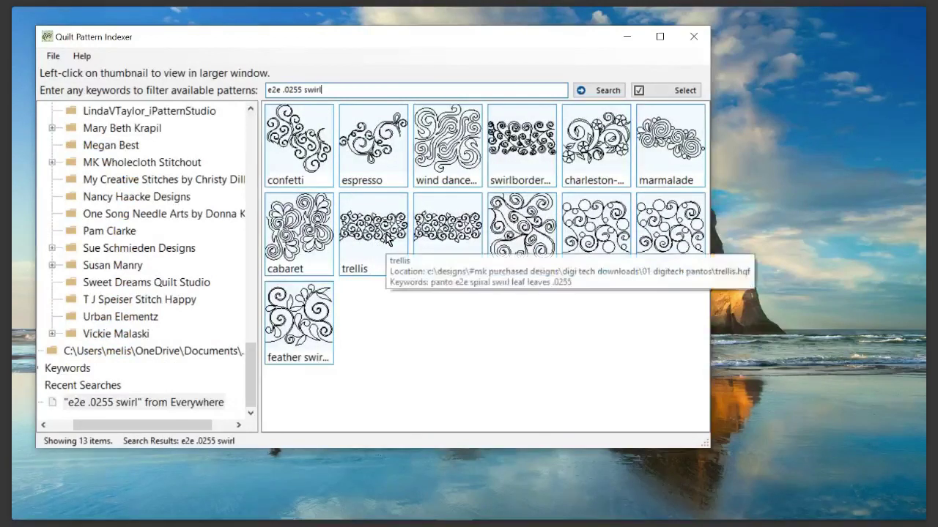
Broaden the search to the keywords "e2e .0255" and look through the resulting patterns.
{"action": "key", "text": "BackSpace"}
{"action": "key", "text": "BackSpace"}
{"action": "key", "text": "BackSpace"}
{"action": "key", "text": "BackSpace"}
{"action": "key", "text": "Return"}
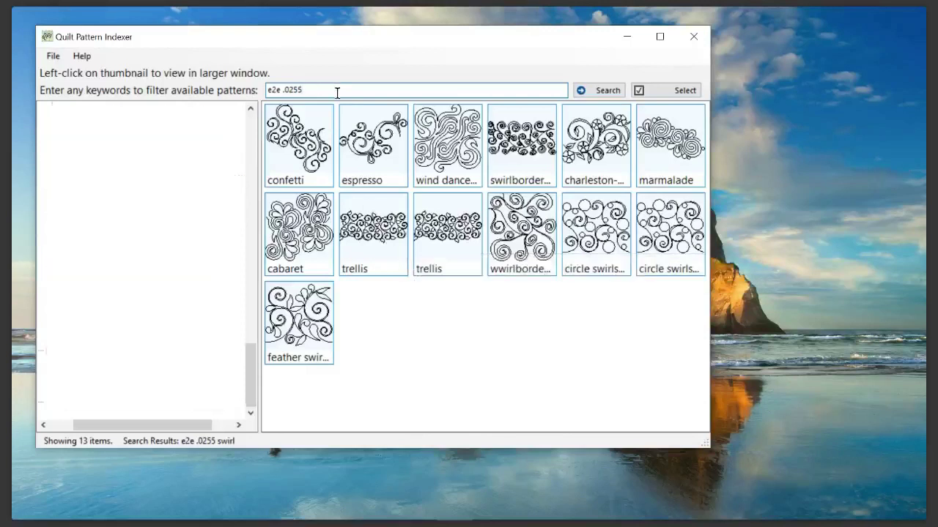
{"action": "mouse_move", "coordinate": [404, 346]}
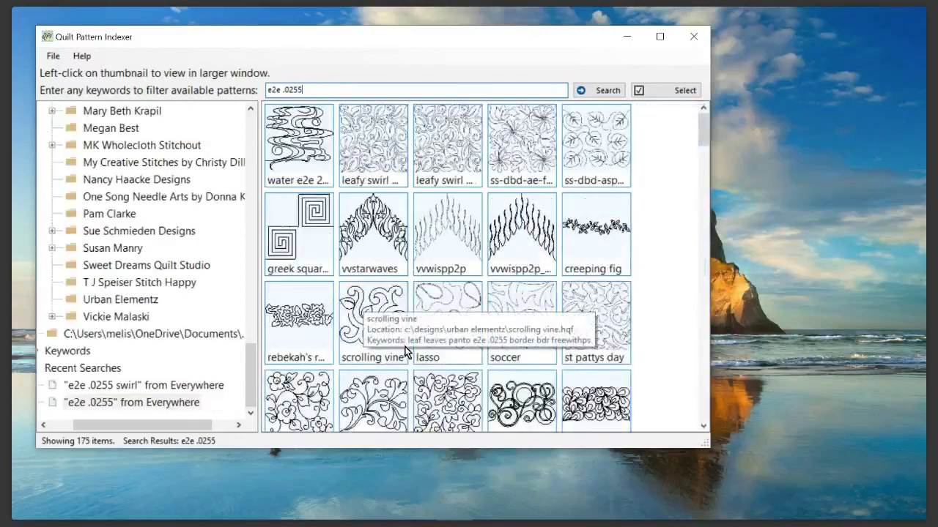
{"action": "scroll", "coordinate": [403, 348], "scroll_direction": "down", "scroll_amount": 3}
{"action": "scroll", "coordinate": [378, 343], "scroll_direction": "down", "scroll_amount": 8}
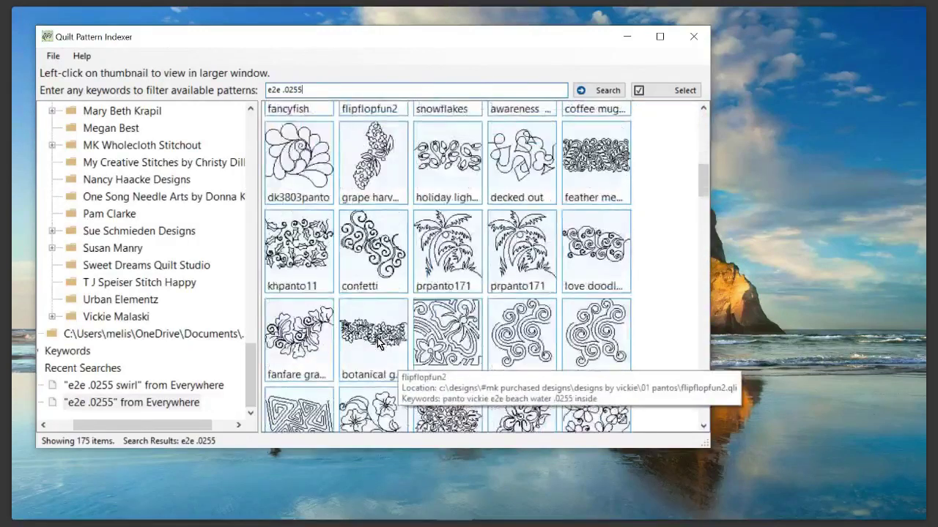
{"action": "scroll", "coordinate": [378, 343], "scroll_direction": "up", "scroll_amount": 10}
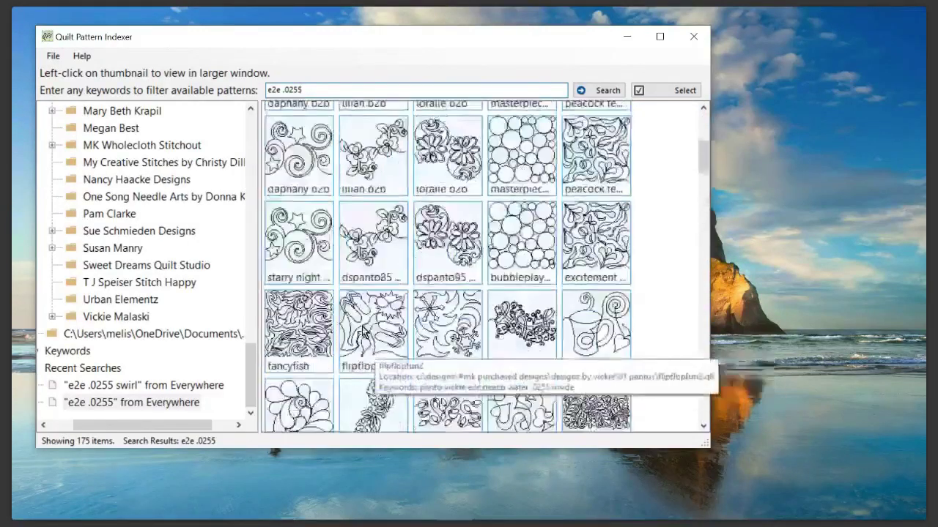
Refresh the folder tree and replace the search keywords with "chantilly".
{"action": "left_click_drag", "start_coordinate": [245, 372], "coordinate": [207, 107]}
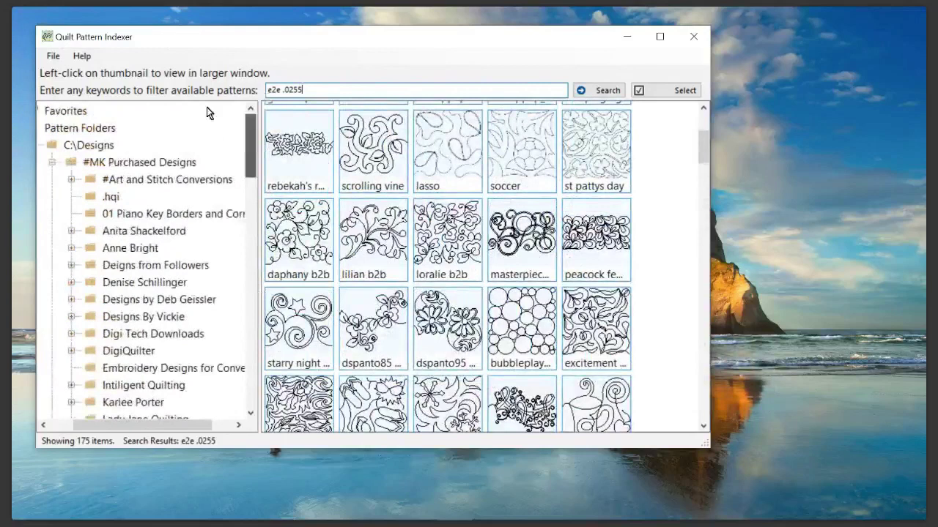
{"action": "left_click", "coordinate": [53, 56]}
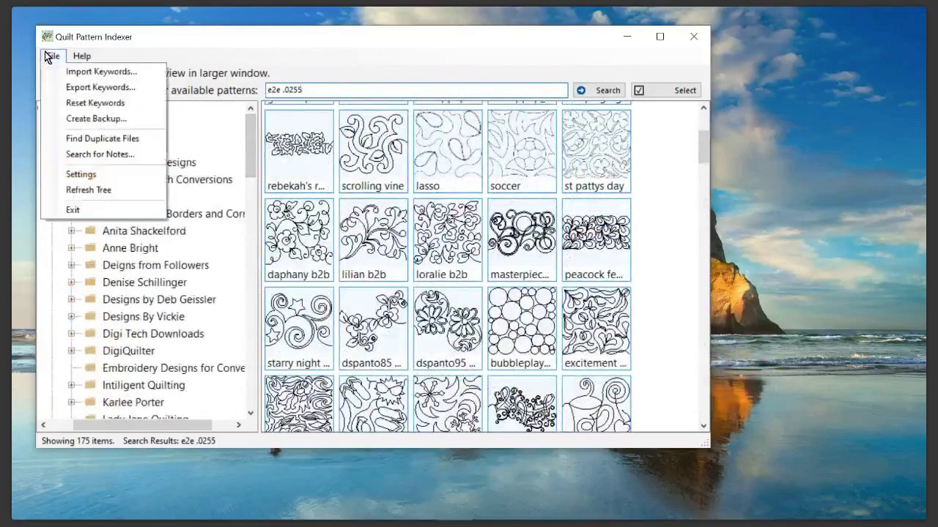
{"action": "left_click", "coordinate": [96, 190]}
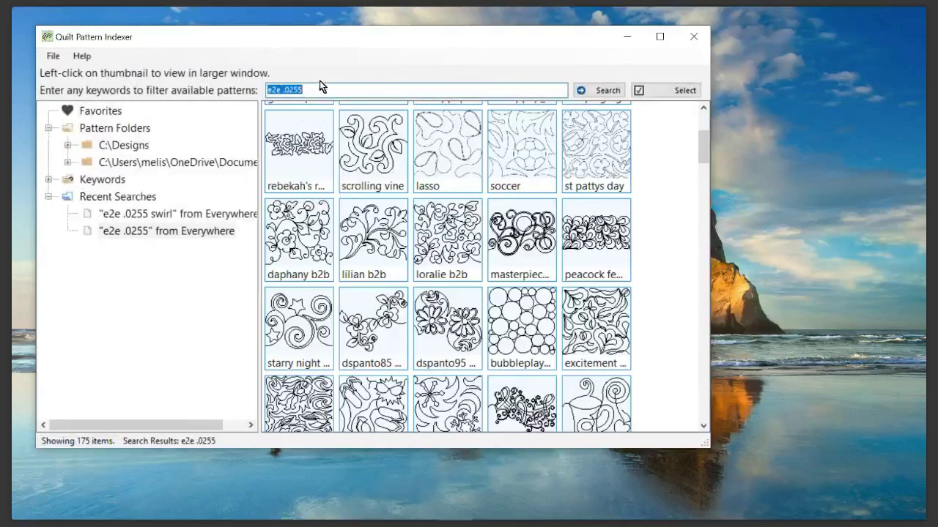
{"action": "type", "text": "chantilly"}
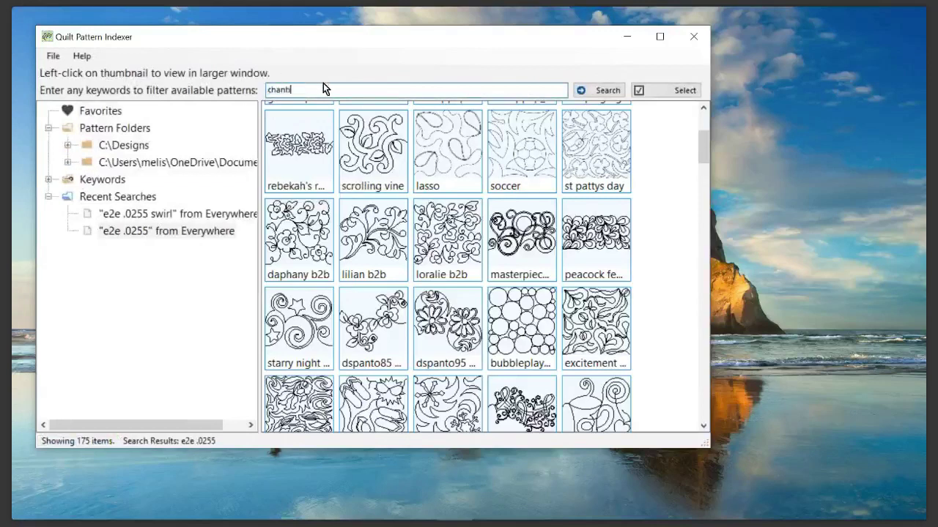